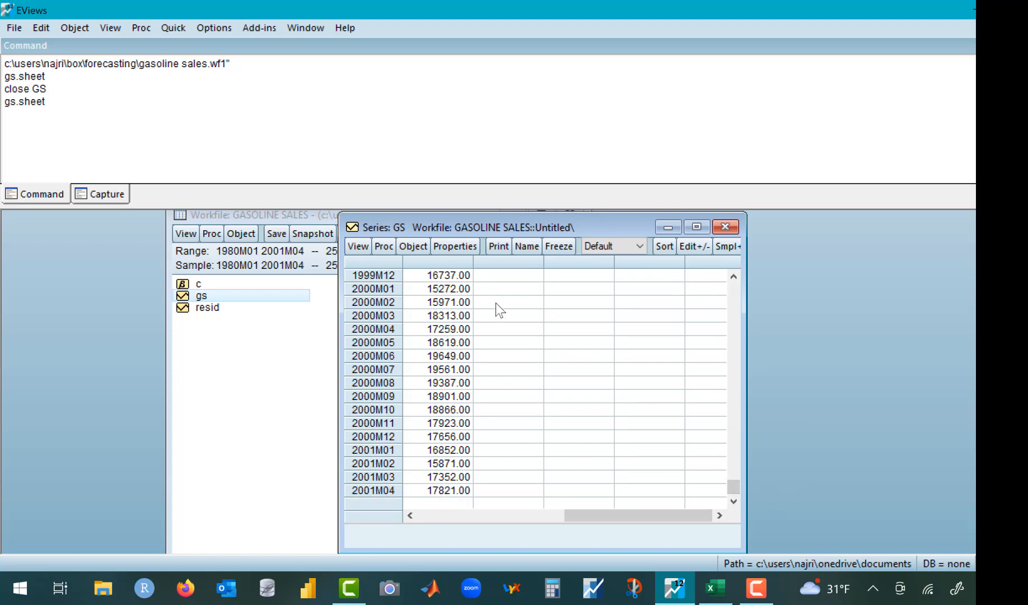
Plot the GS series as a basic Line & Symbol graph of the raw data.
click(354, 247)
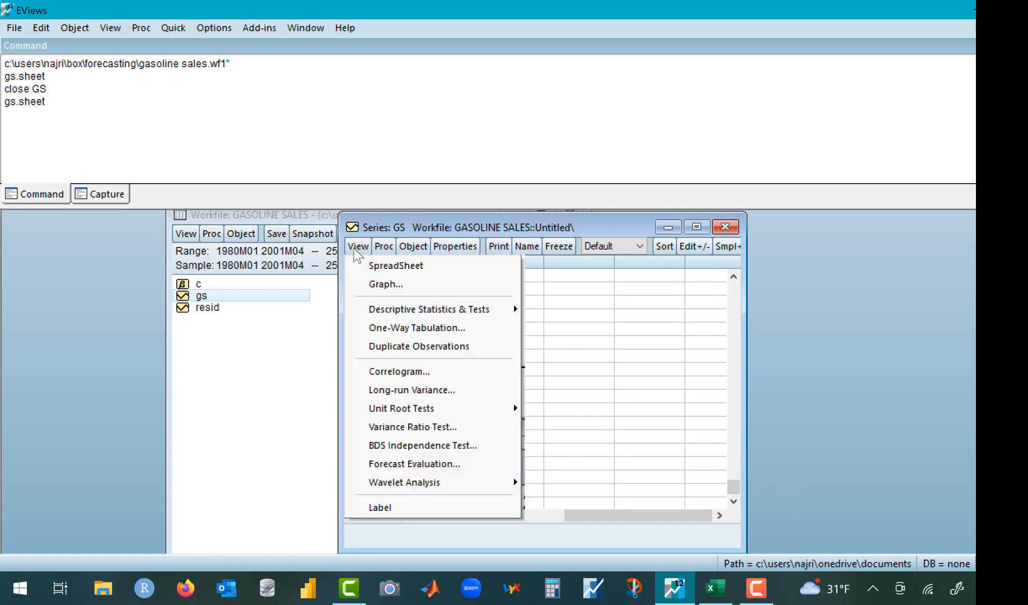
click(386, 290)
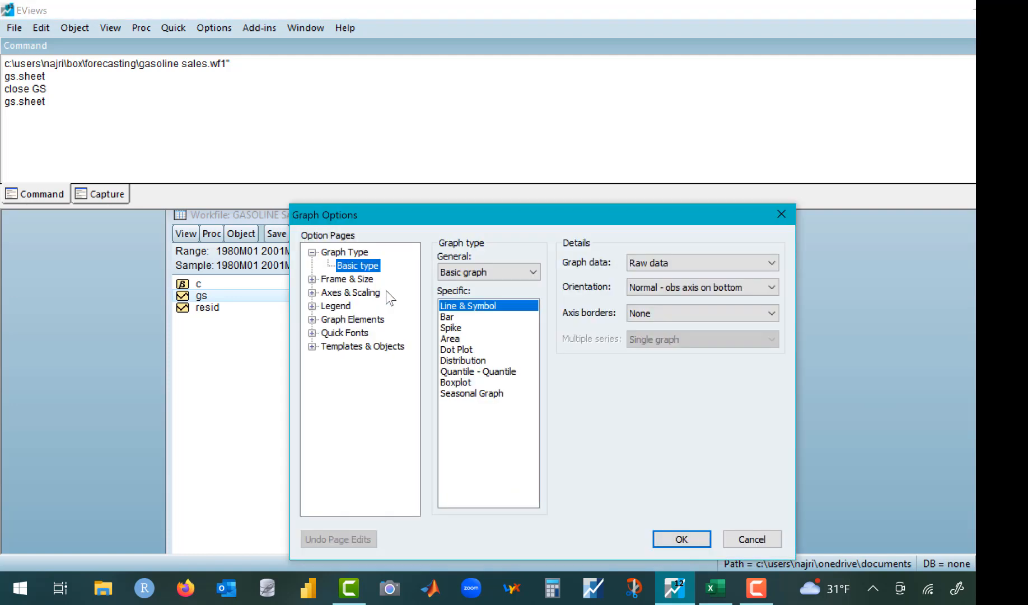
click(664, 532)
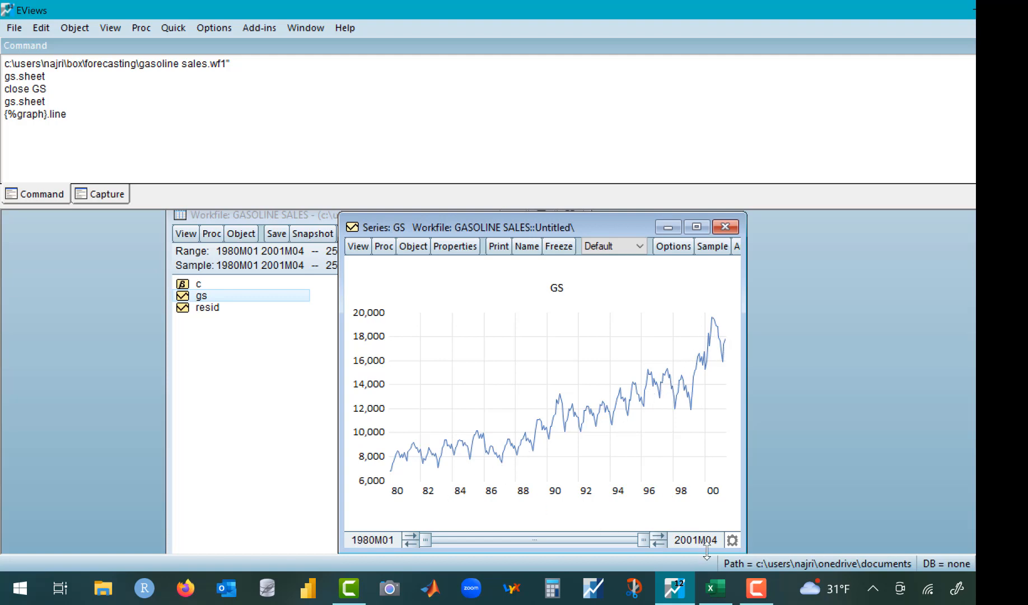
Switch to Excel and review the gasoline sales time frame and the model fitting, model evaluation and forecast periods.
click(709, 595)
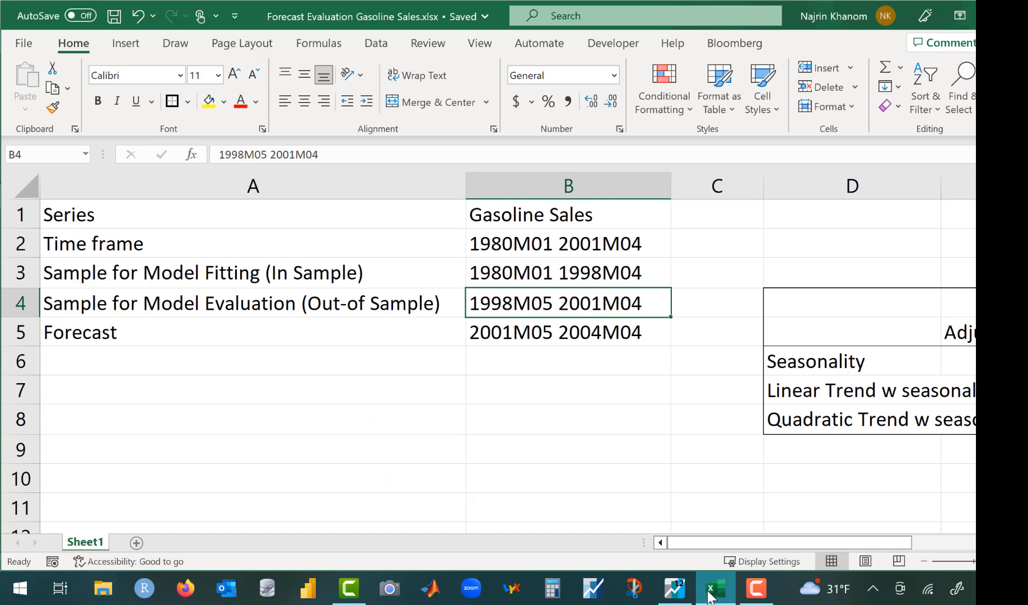
click(480, 213)
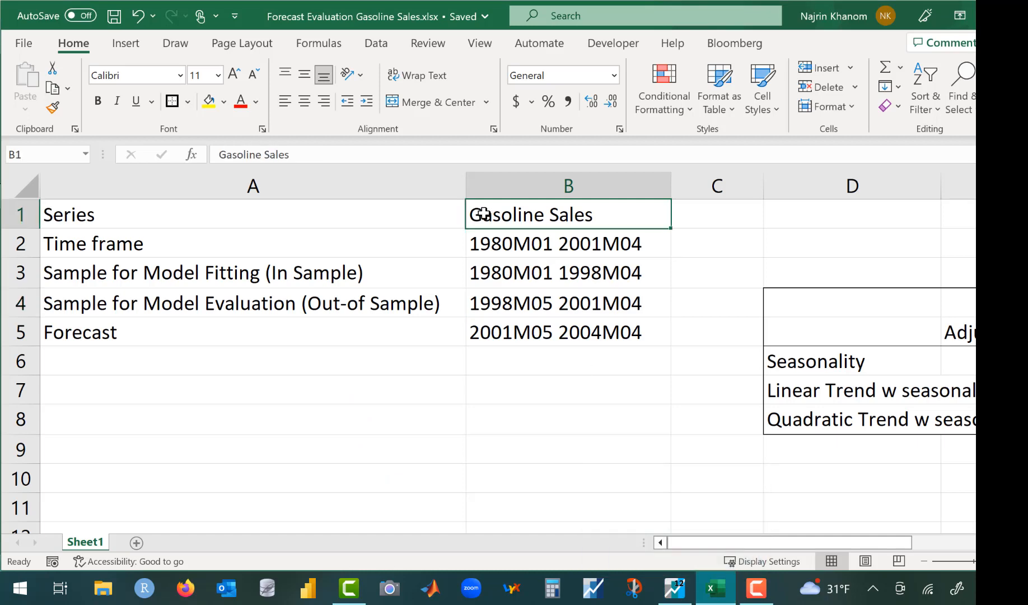
click(495, 243)
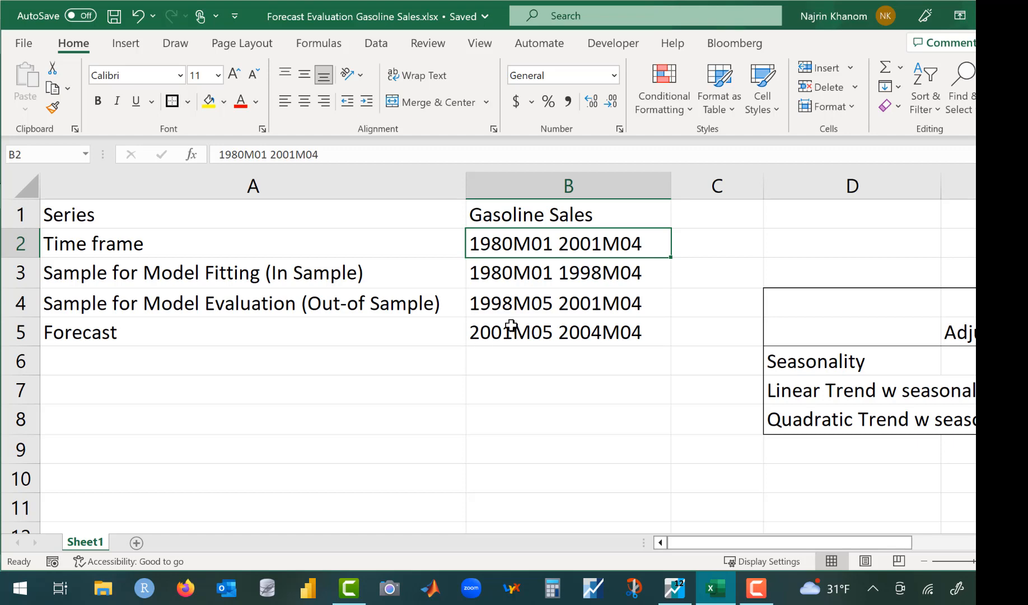
click(655, 275)
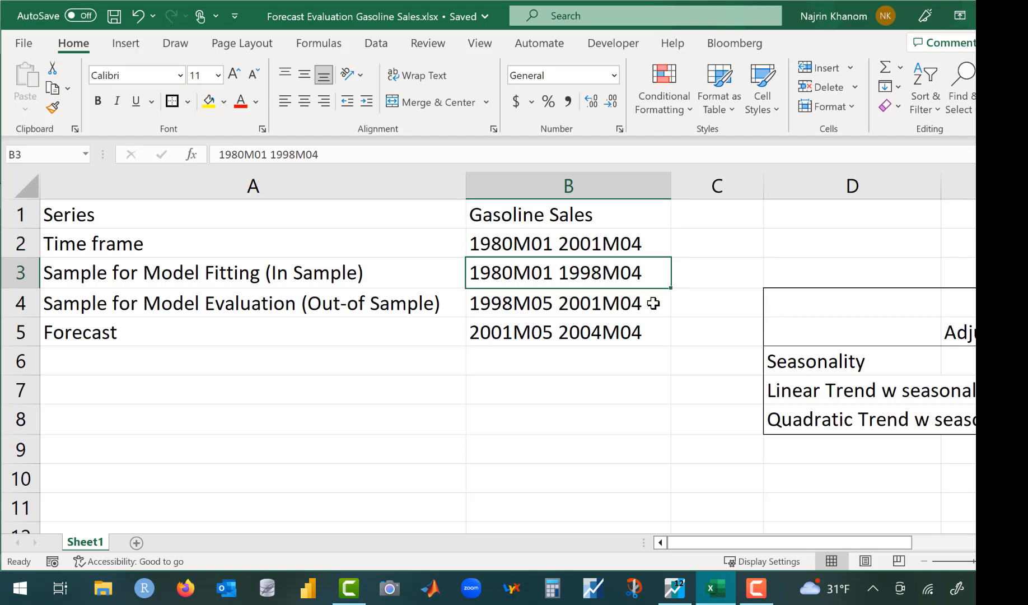
click(654, 303)
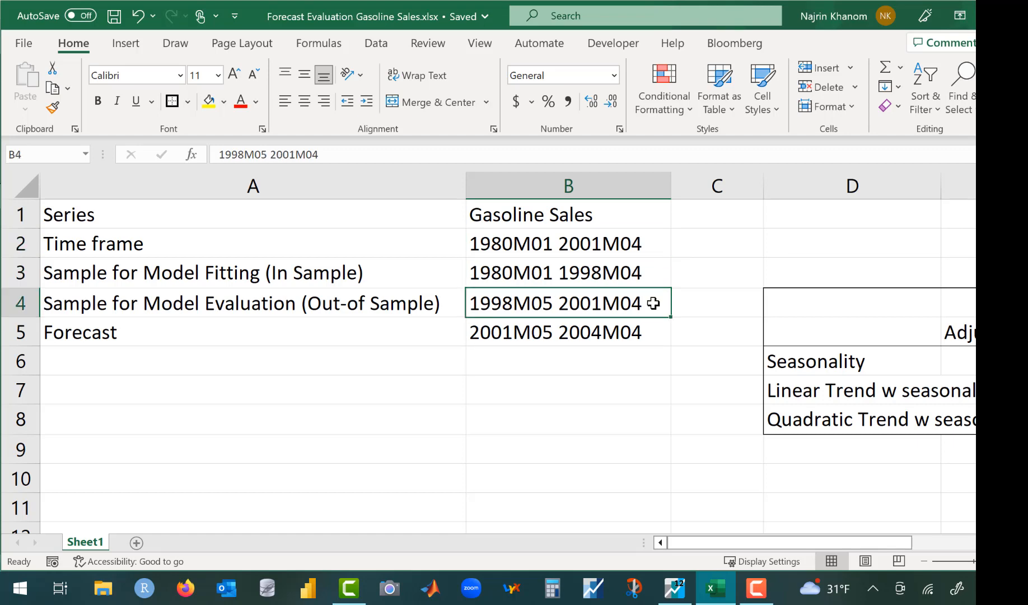
click(633, 334)
Examine the model comparison table's criteria and its Seasonality, Linear Trend and Quadratic Trend rows.
scroll(562, 426, right, 3)
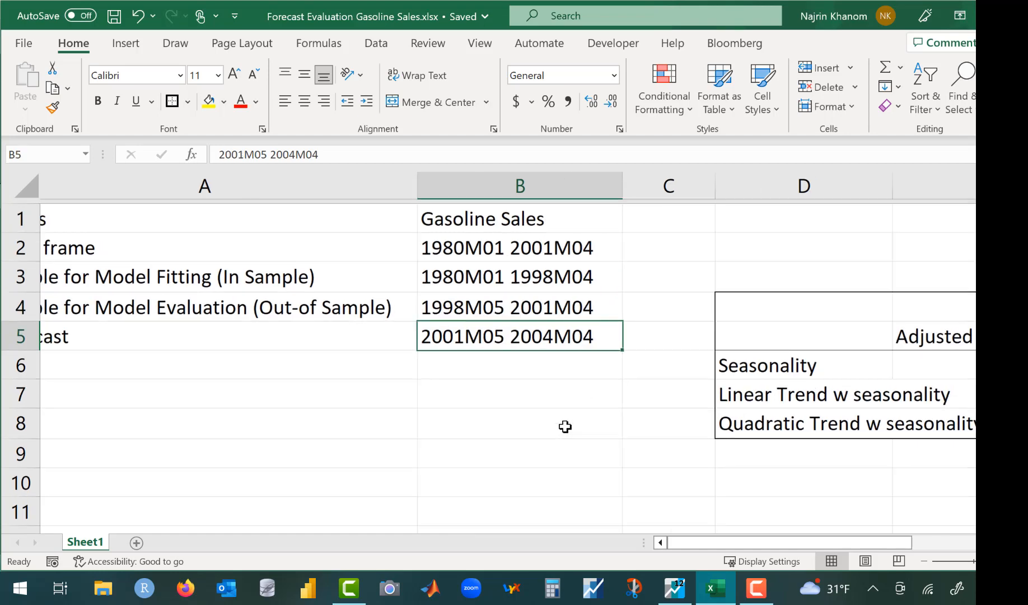
scroll(565, 426, right, 5)
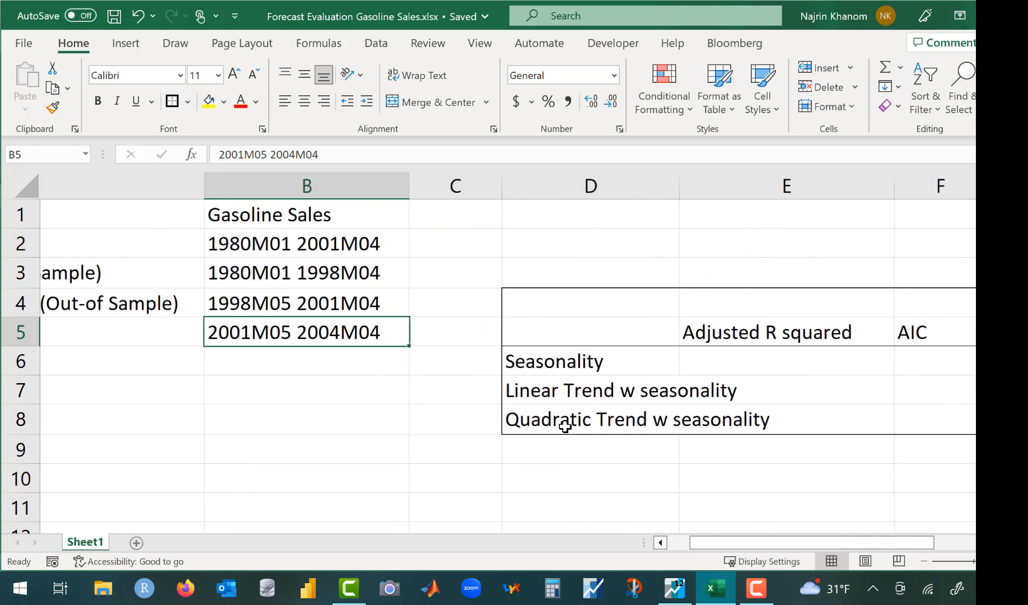
scroll(565, 427, right, 2)
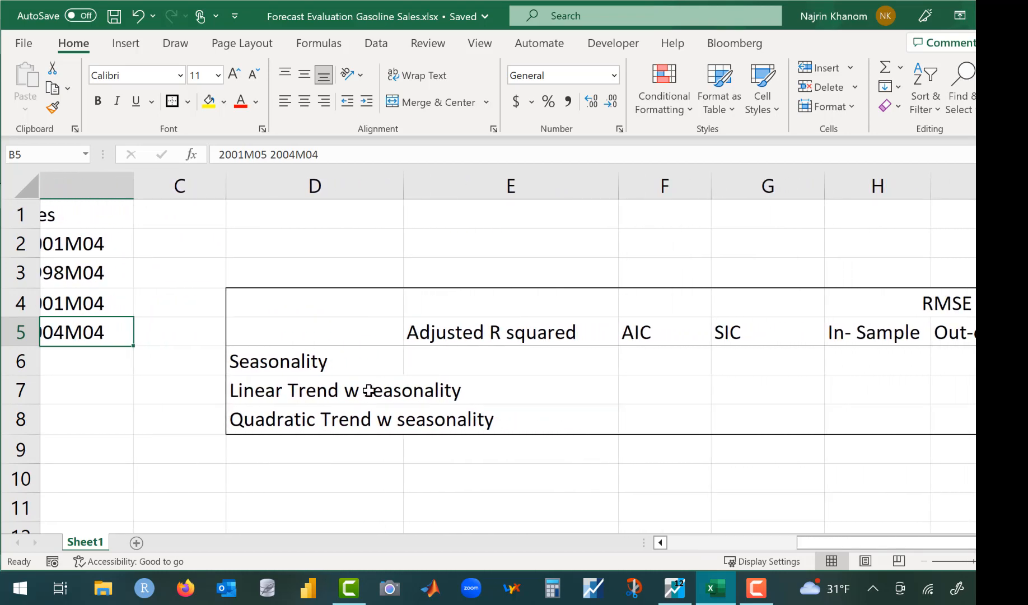
click(315, 373)
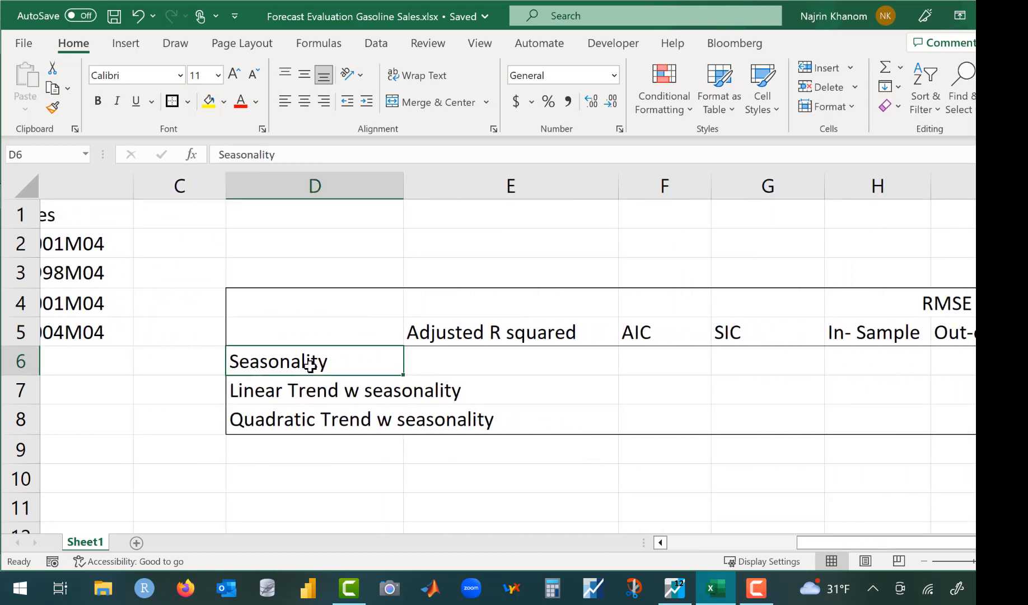
click(318, 394)
click(327, 421)
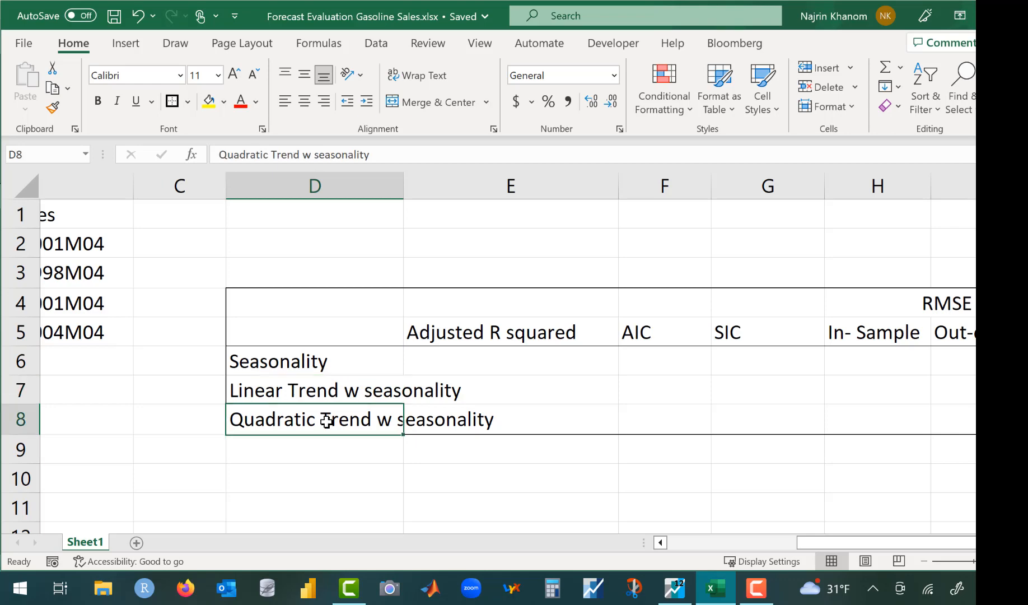
click(577, 509)
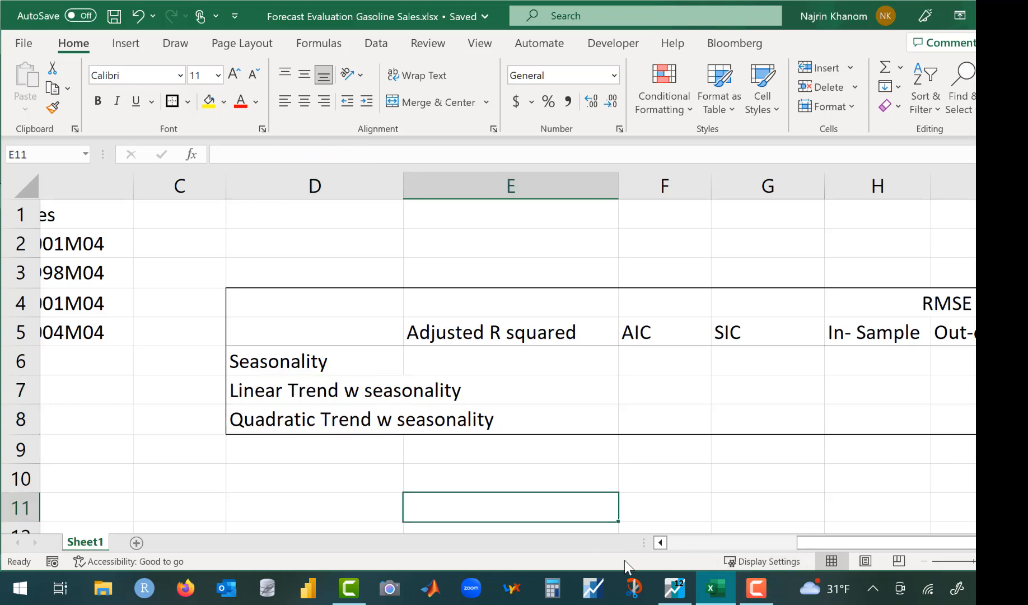
Switch to EViews, close the GS series, and extend the workfile's end date to 2004M04, accepting the resize.
click(689, 594)
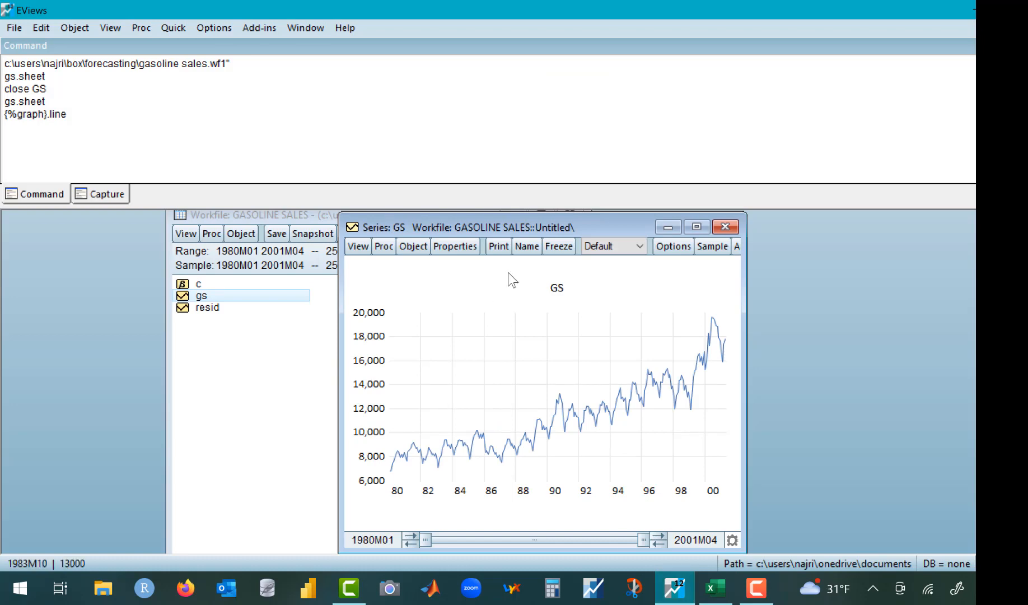
click(724, 227)
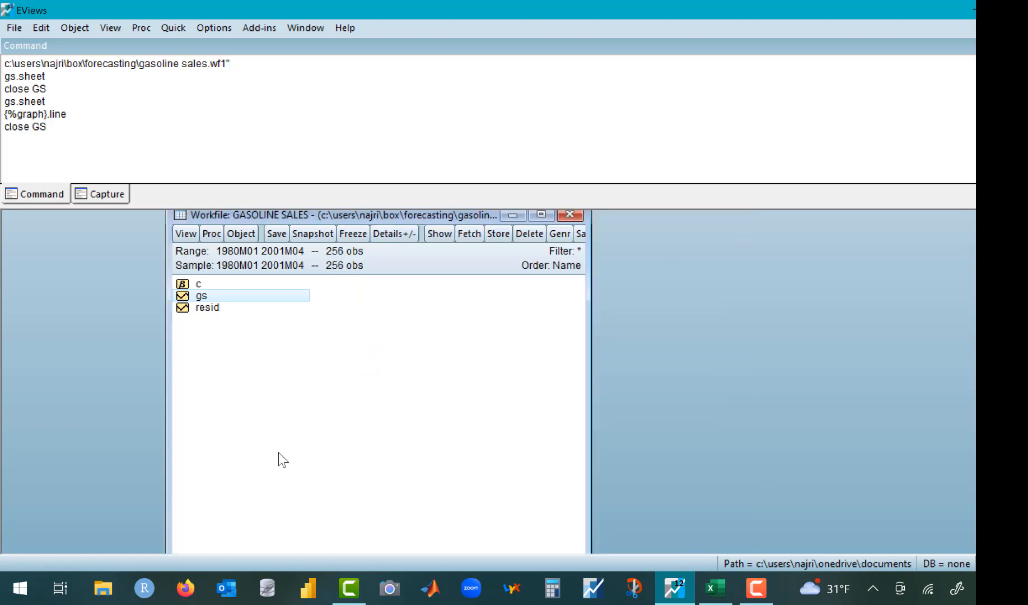
double_click(267, 257)
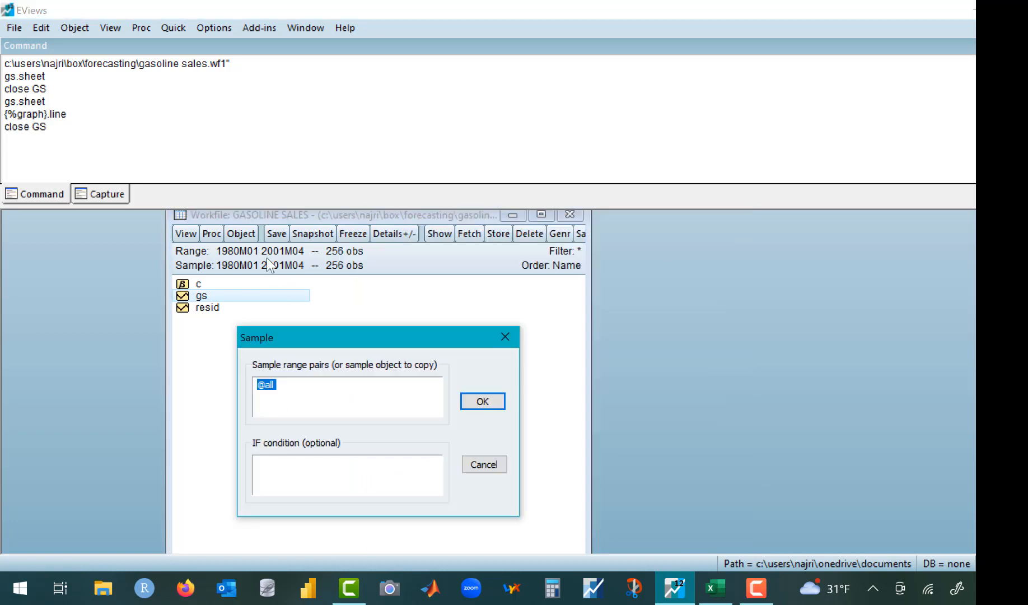
click(505, 339)
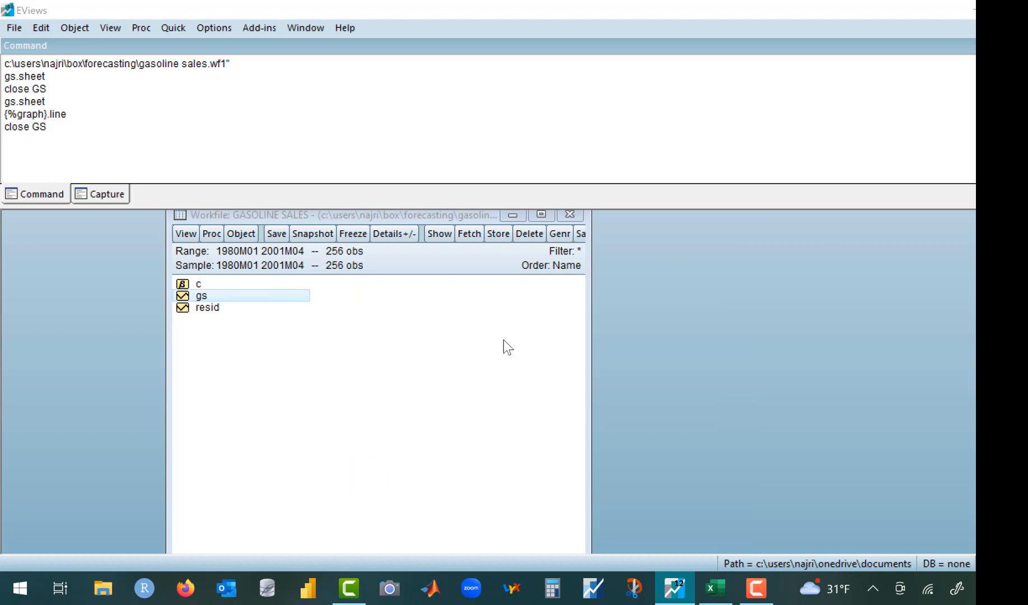
double_click(249, 246)
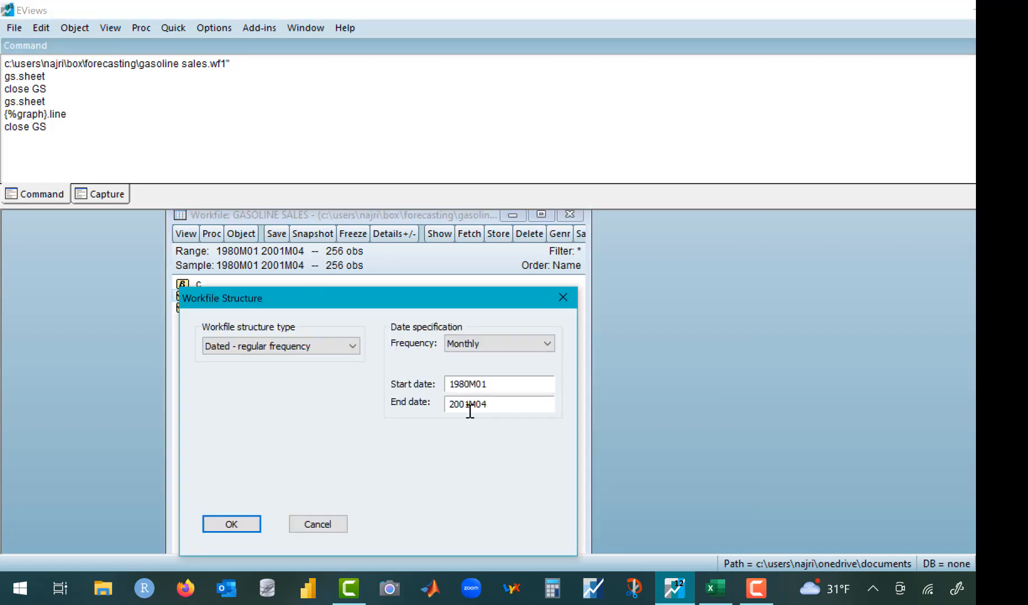
key(BackSpace)
text(4)
click(257, 521)
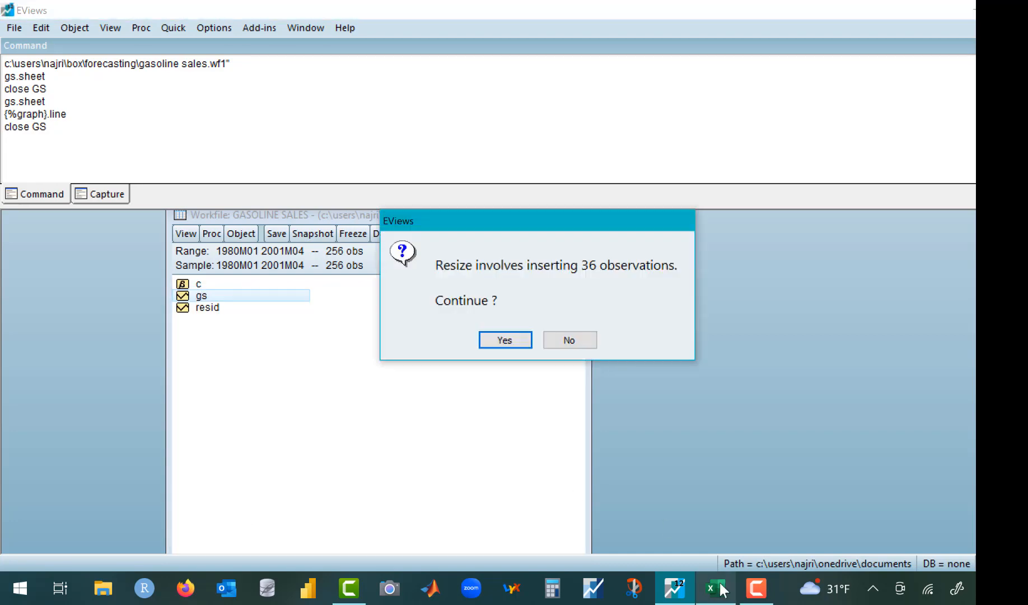
click(514, 340)
Check the sample and forecast periods in the Excel sheet and return to EViews.
click(712, 595)
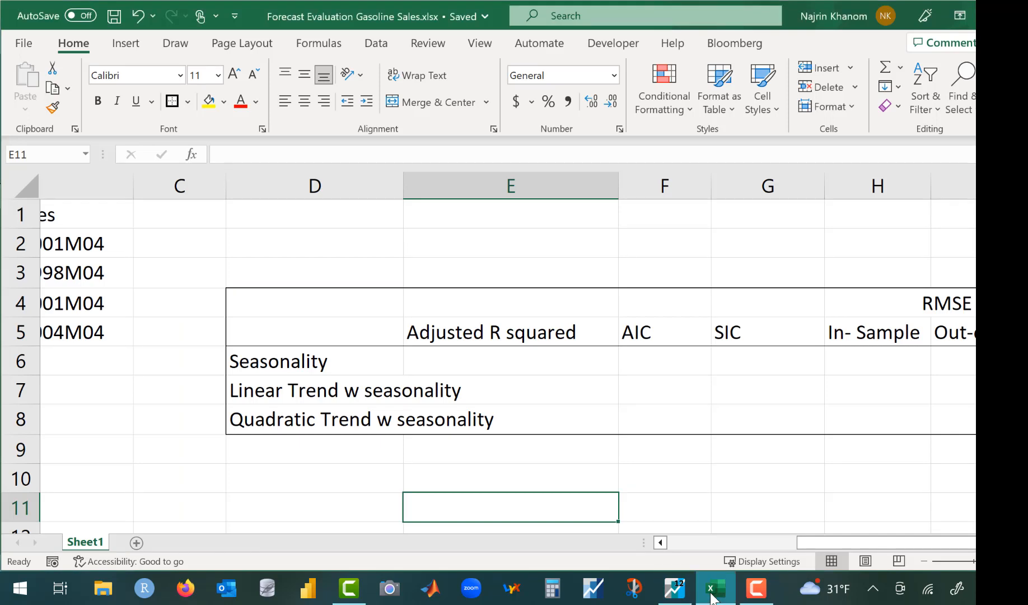
scroll(183, 447, left, 3)
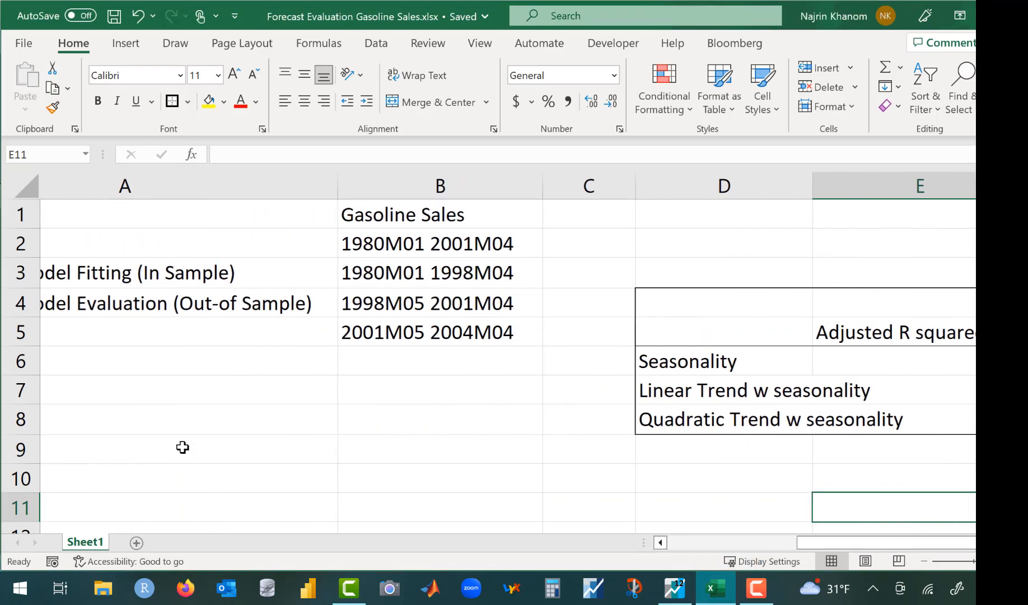
click(687, 590)
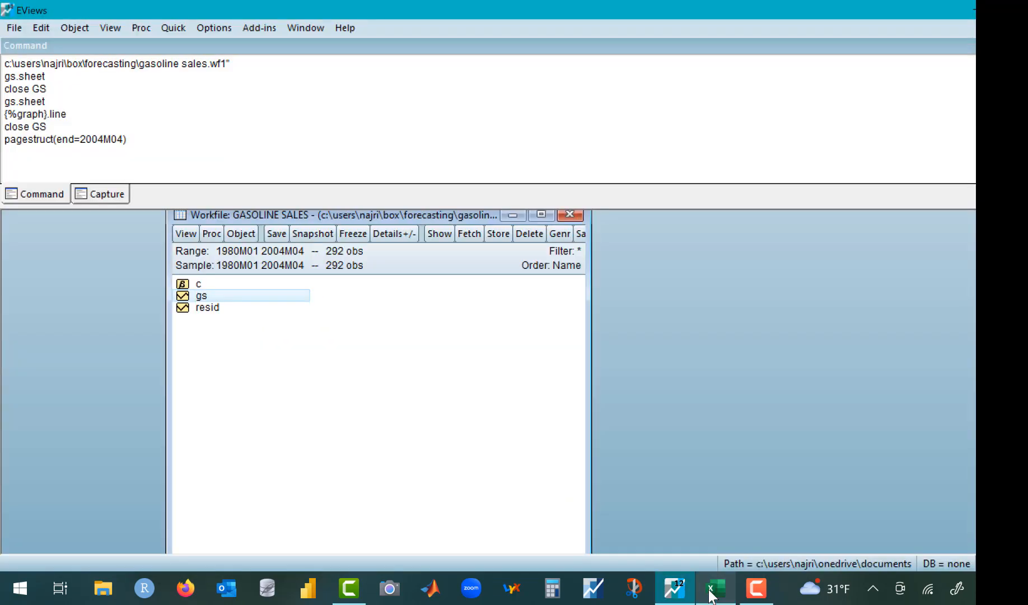
click(173, 28)
mouse_move(212, 150)
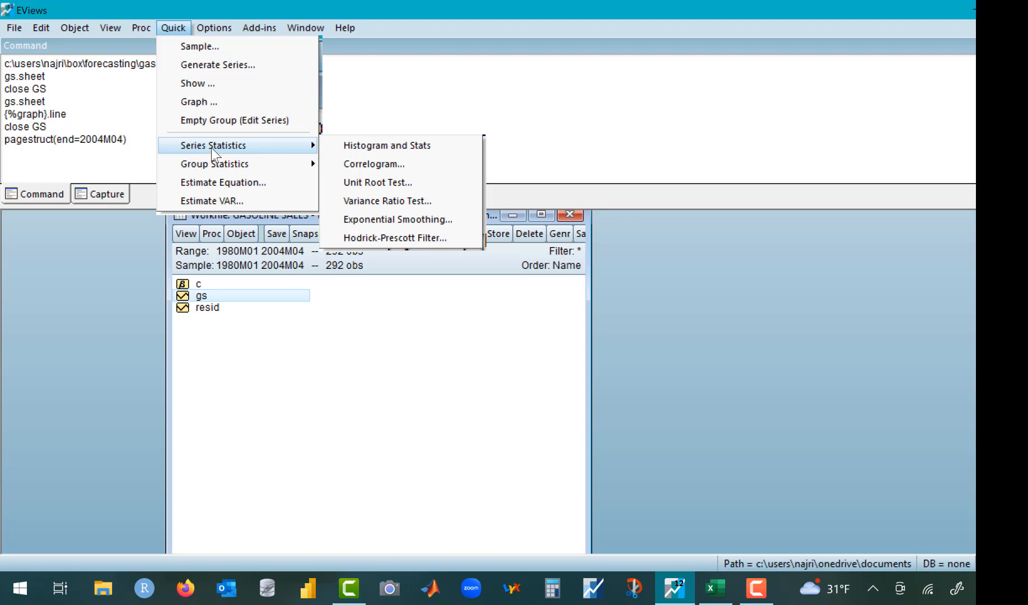
click(196, 64)
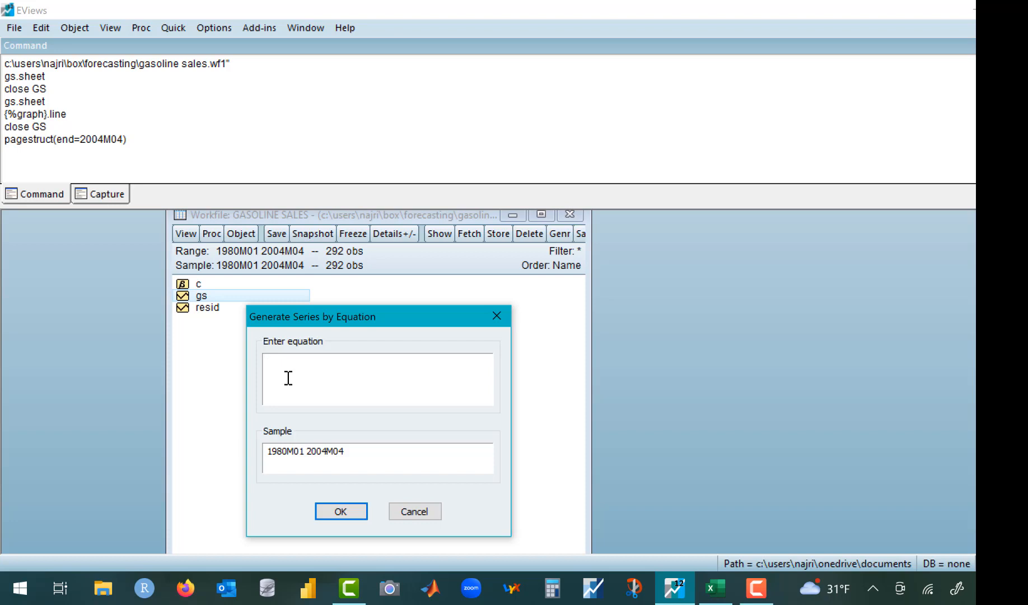
text(d1 =)
key(BackSpace)
key(BackSpace)
click(496, 317)
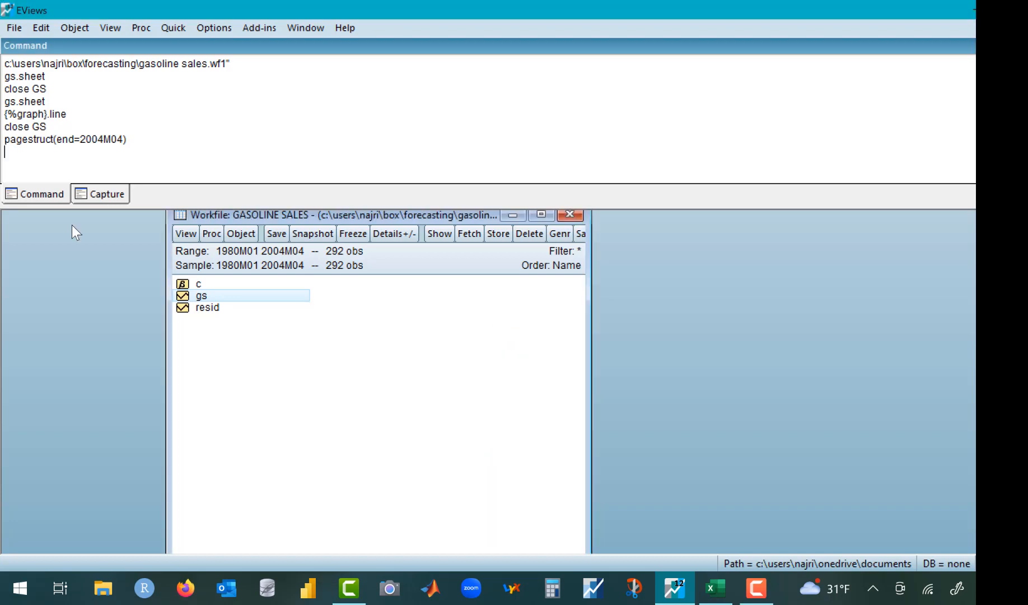
click(175, 29)
click(180, 61)
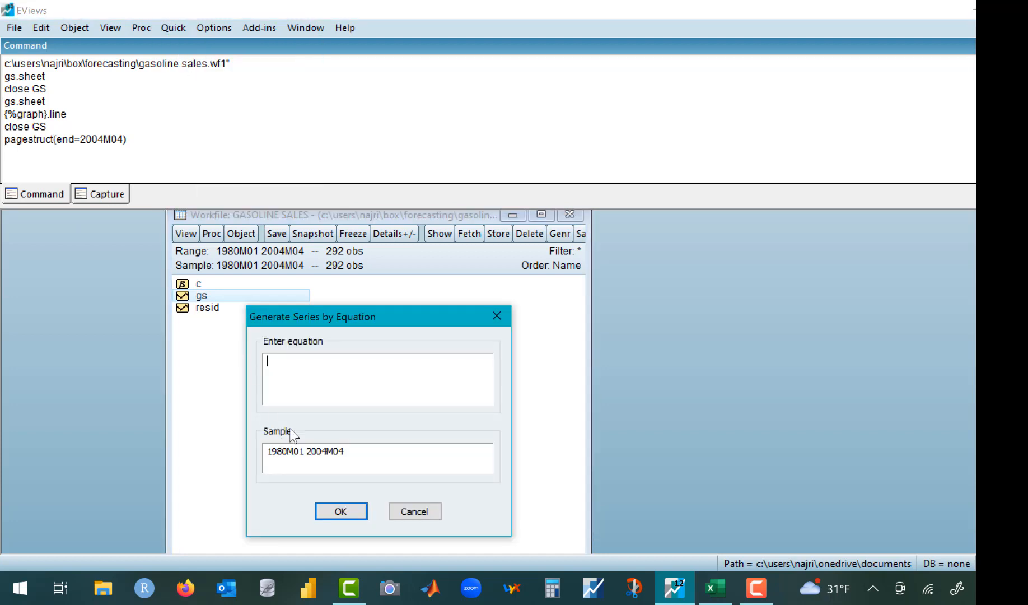
text(d1=@seas(1))
drag(319, 363, 257, 358)
key(ctrl+c)
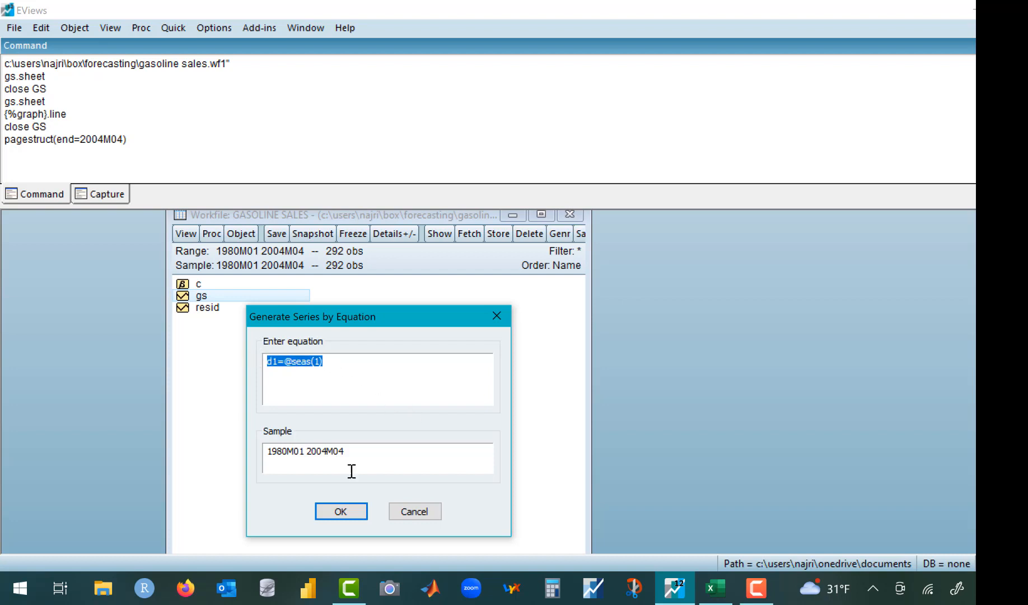
click(339, 513)
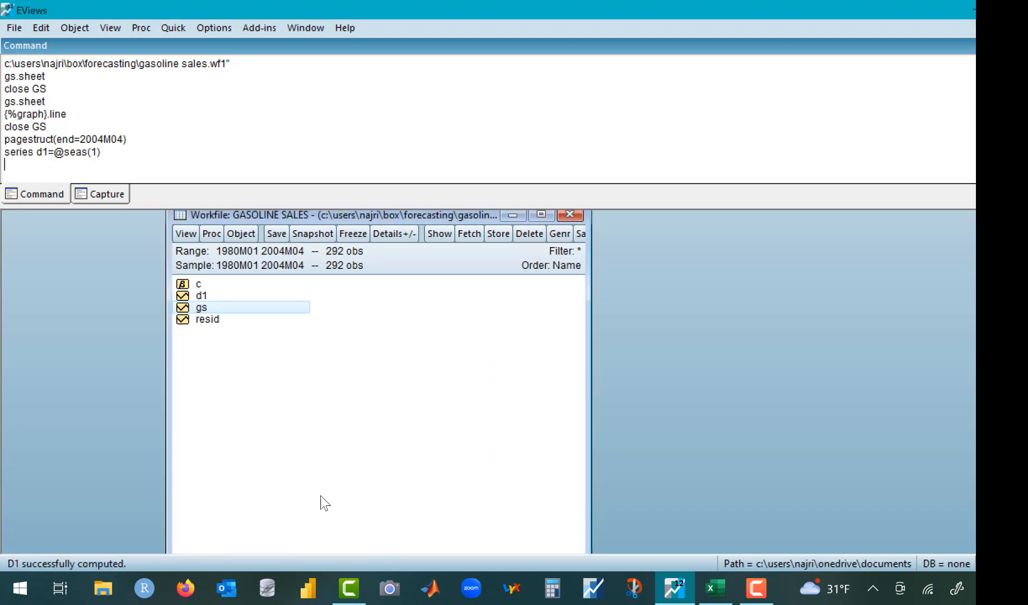
Inspect the values of series d1 through the end of the range and close its window.
double_click(191, 296)
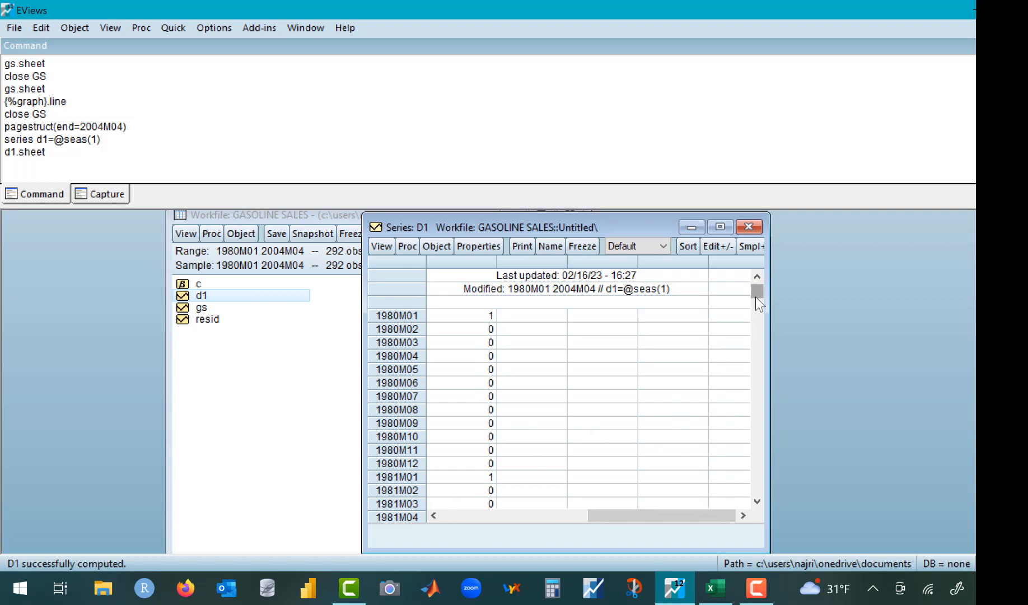
mouse_move(755, 296)
mouse_down()
mouse_move(783, 552)
mouse_move(787, 518)
mouse_up()
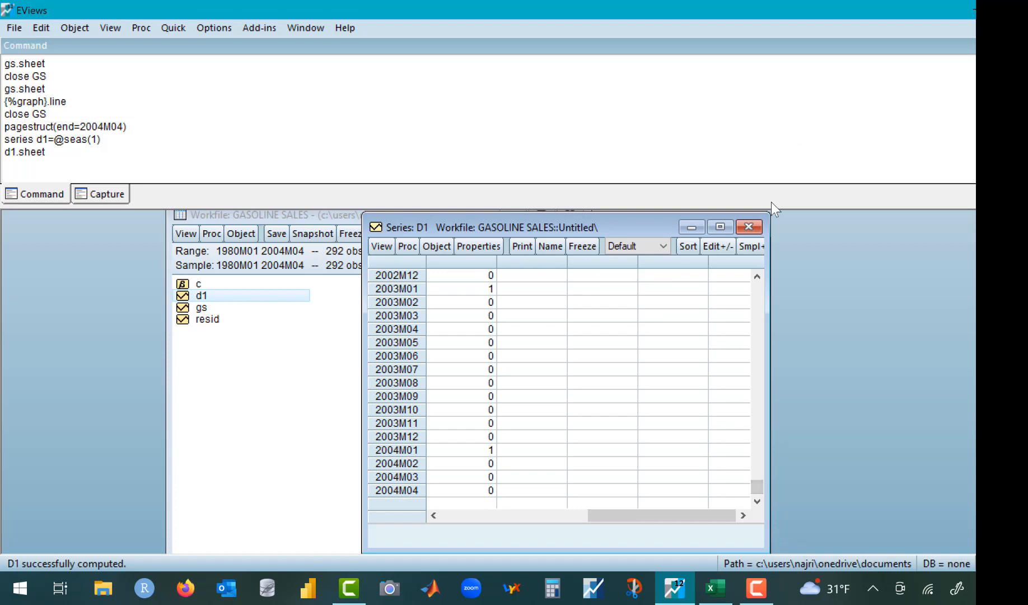
click(749, 226)
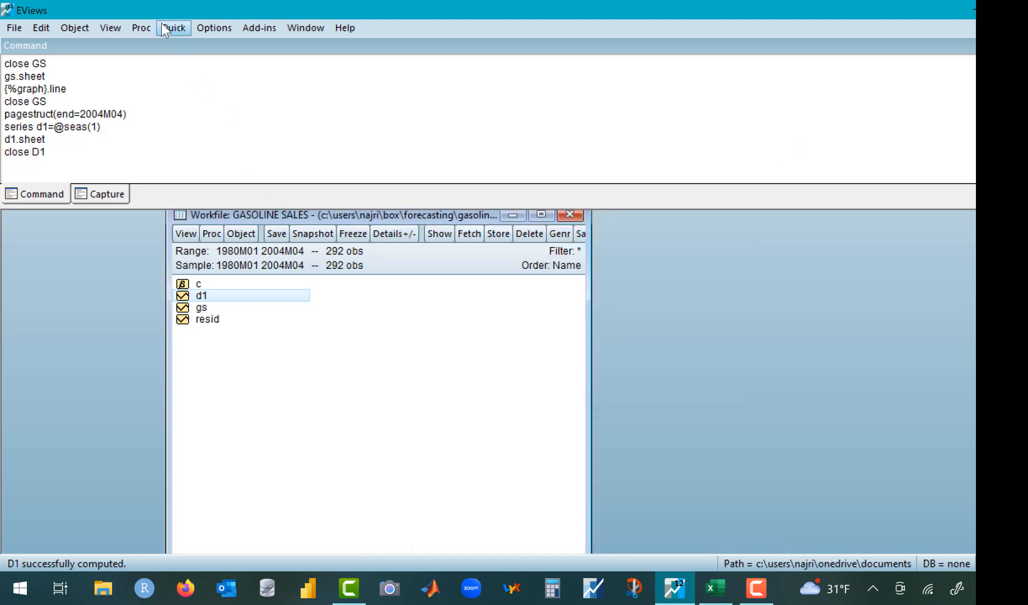
click(173, 35)
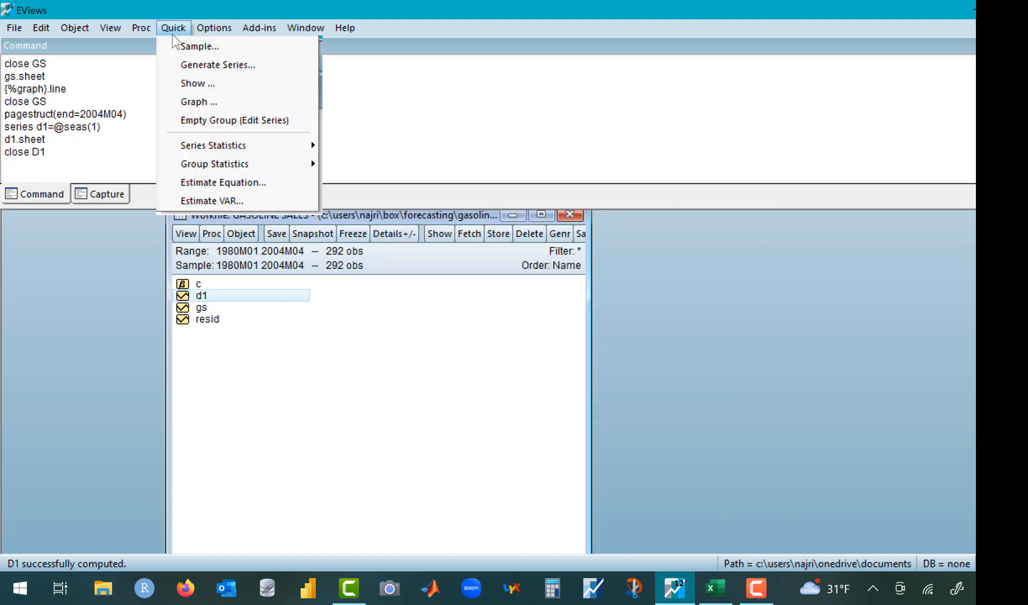
click(180, 64)
key(ctrl+v)
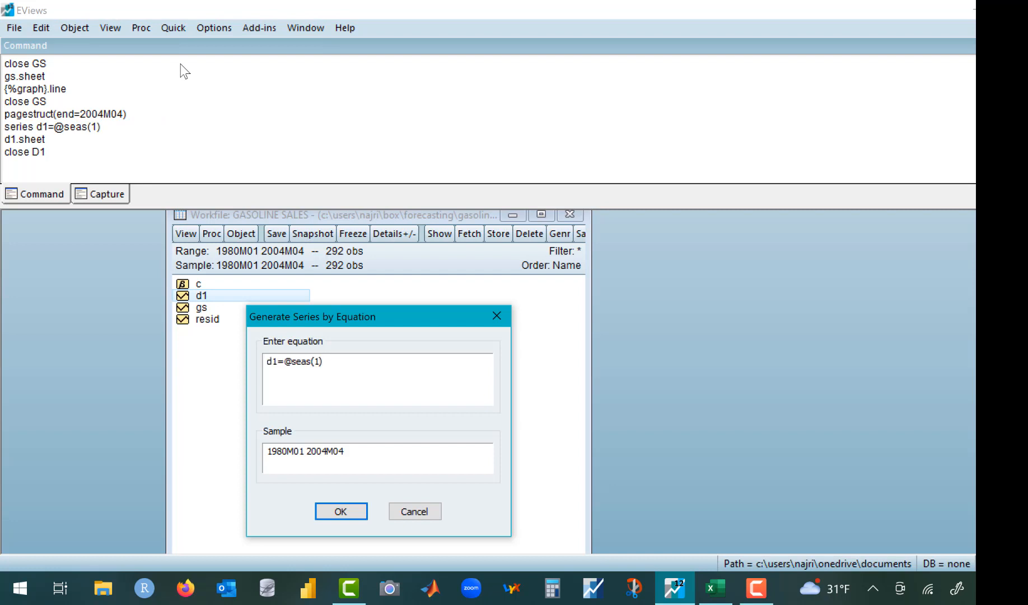
click(275, 362)
text(2=)
key(BackSpace)
key(BackSpace)
key(Right)
key(Right)
key(Right)
key(BackSpace)
text(2)
key(Return)
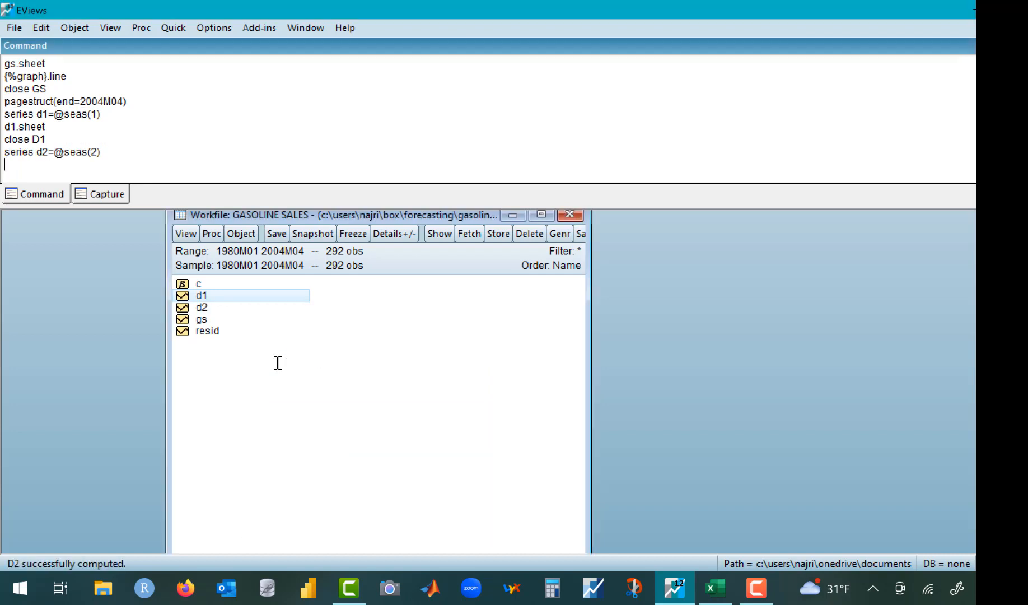
click(174, 28)
click(189, 59)
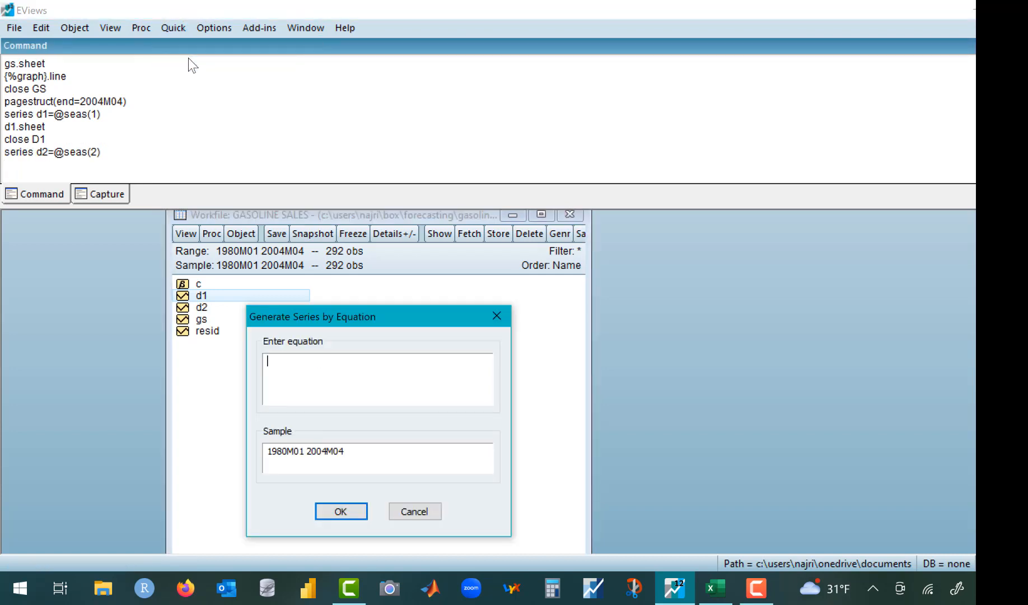
key(ctrl+v)
click(277, 361)
key(BackSpace)
text(3)
key(Right)
key(Right)
key(Right)
key(Right)
key(Right)
key(BackSpace)
text(3)
key(Return)
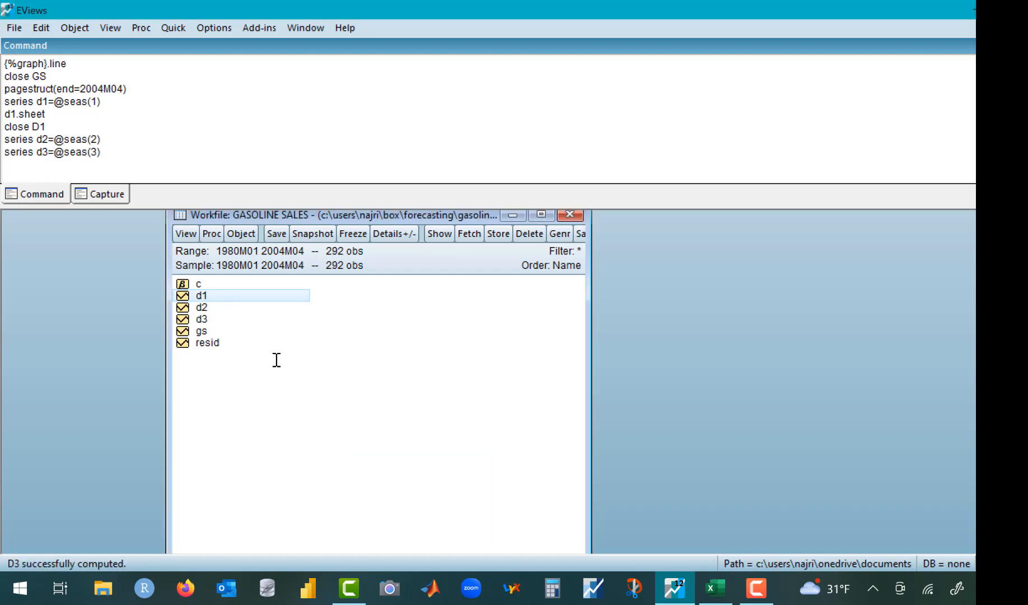
click(166, 50)
click(171, 34)
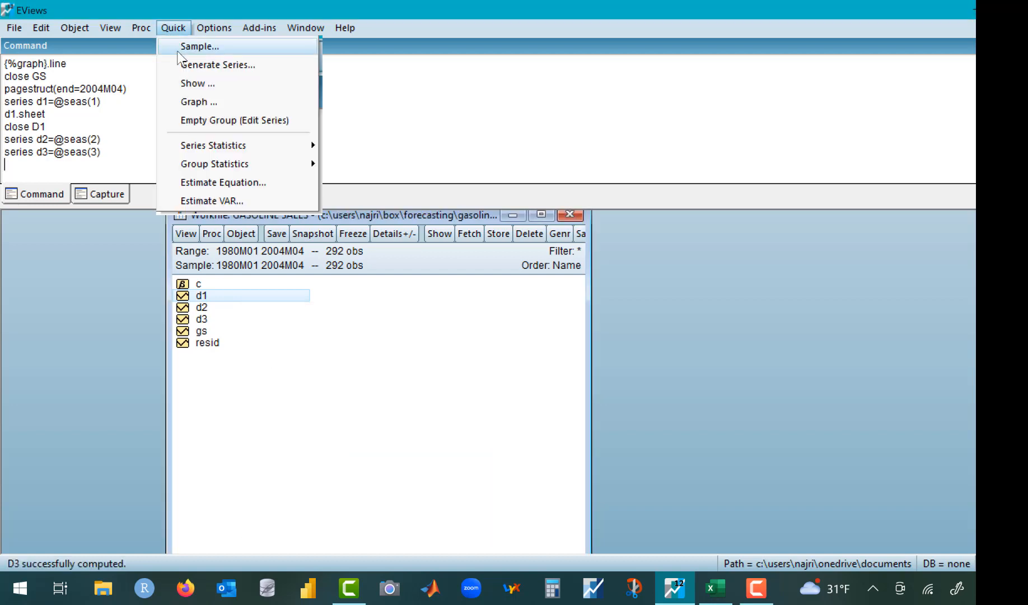
click(180, 67)
key(ctrl+v)
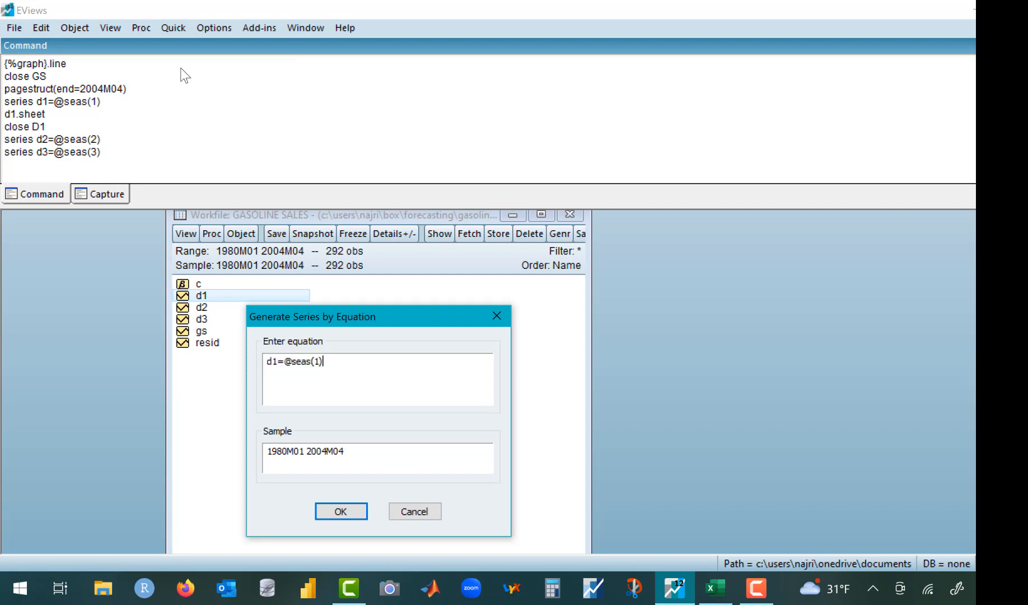
click(278, 361)
key(BackSpace)
text(4)
key(Right)
key(Right)
key(Right)
key(Right)
key(Right)
key(BackSpace)
text(4)
key(Return)
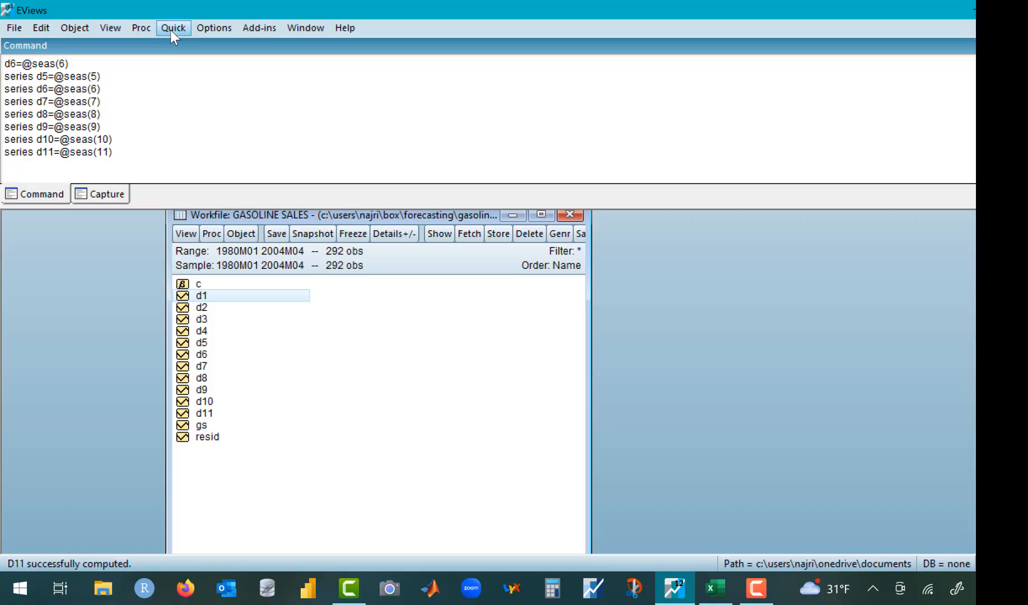
click(171, 30)
click(178, 61)
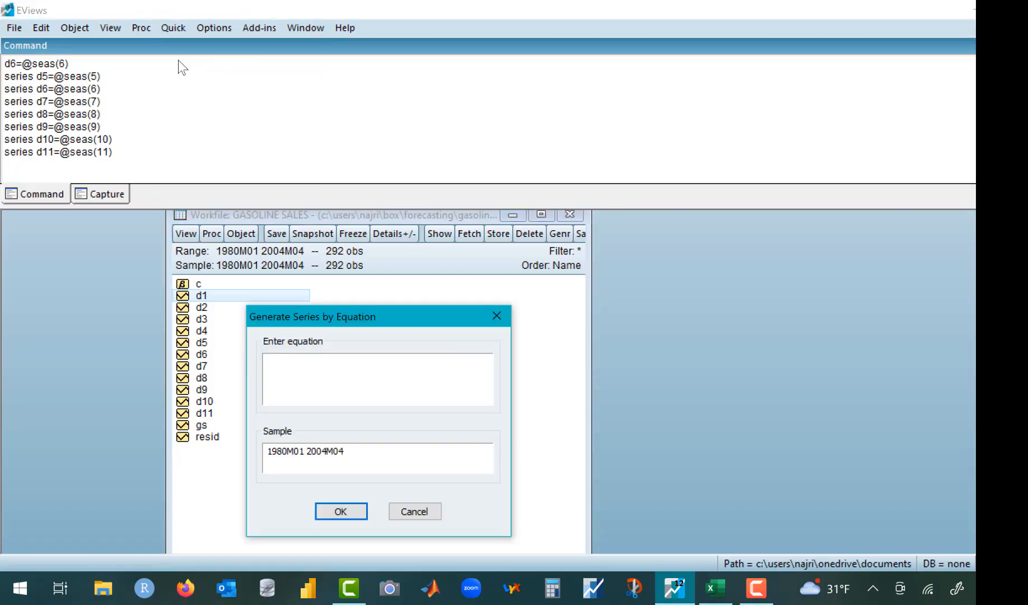
key(ctrl+v)
key(Left)
key(Left)
key(Left)
key(Left)
key(Left)
key(Left)
text(2)
key(Right)
key(Right)
key(Right)
key(Right)
text(2)
key(Return)
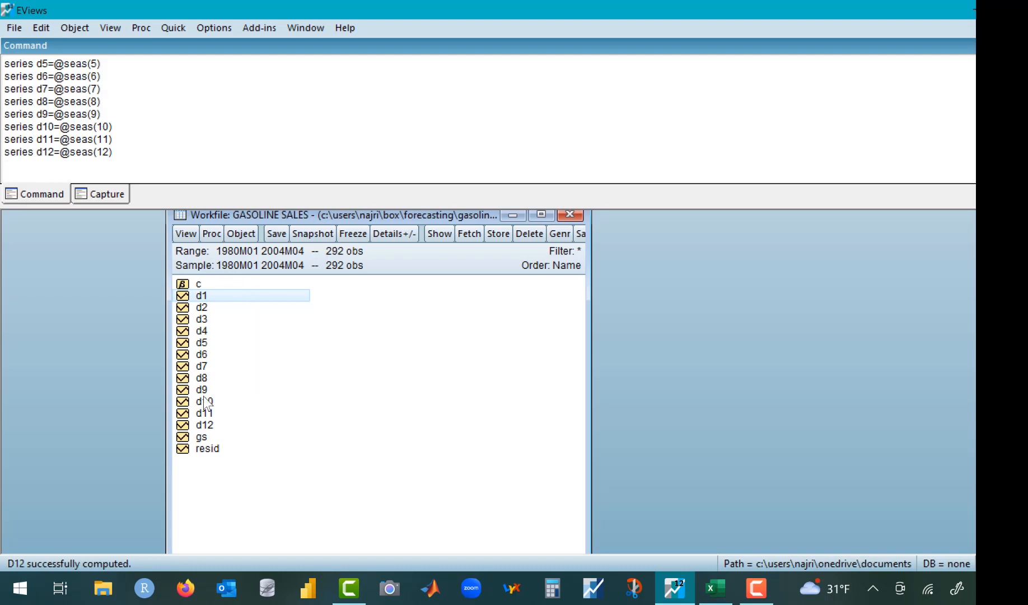
double_click(204, 425)
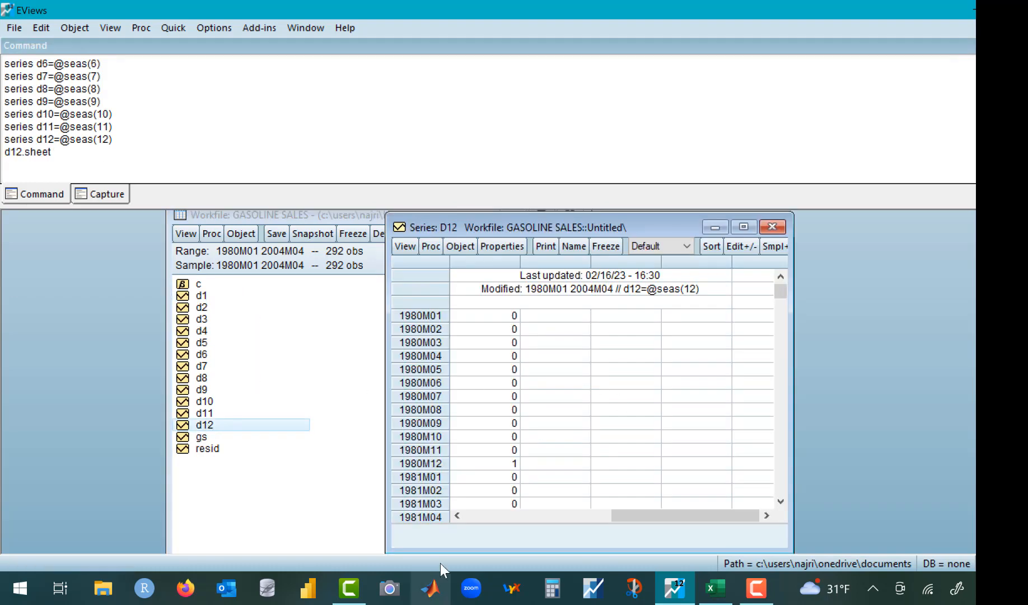
click(773, 225)
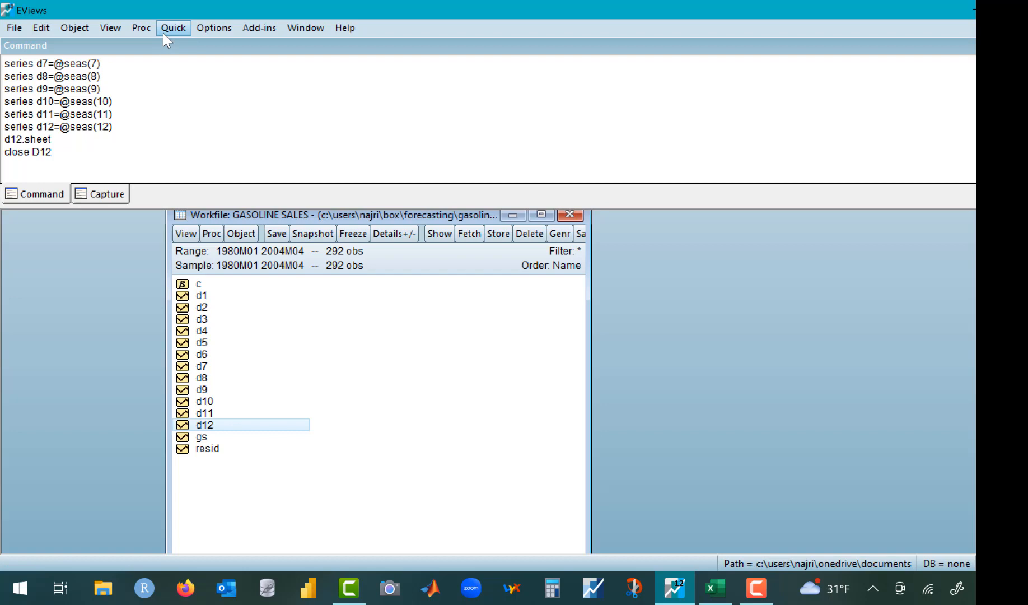
Start a new equation estimation, check the in-sample model fitting period in the Excel sheet, and return to EViews.
click(163, 33)
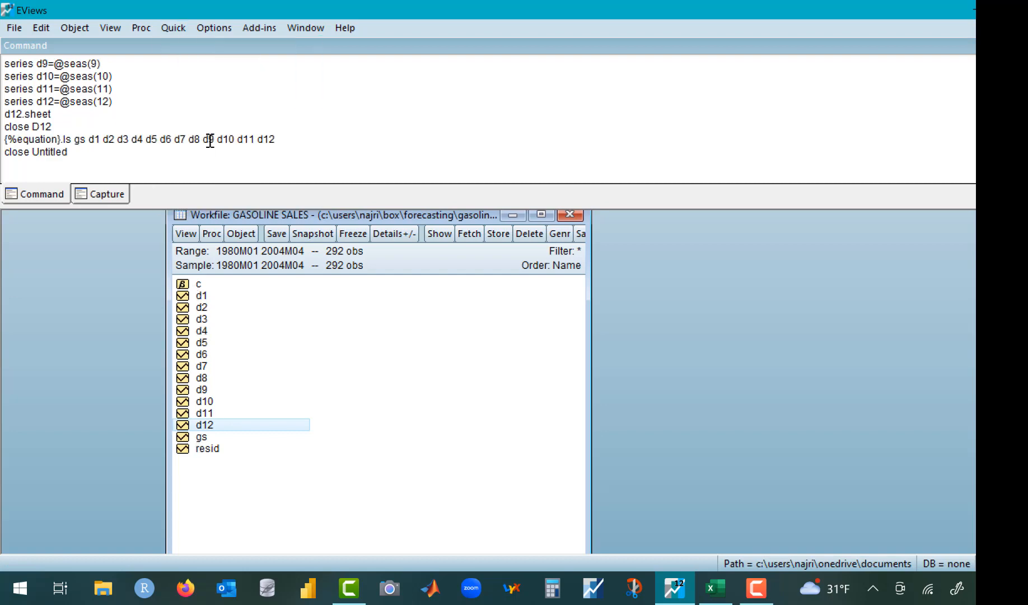
click(174, 28)
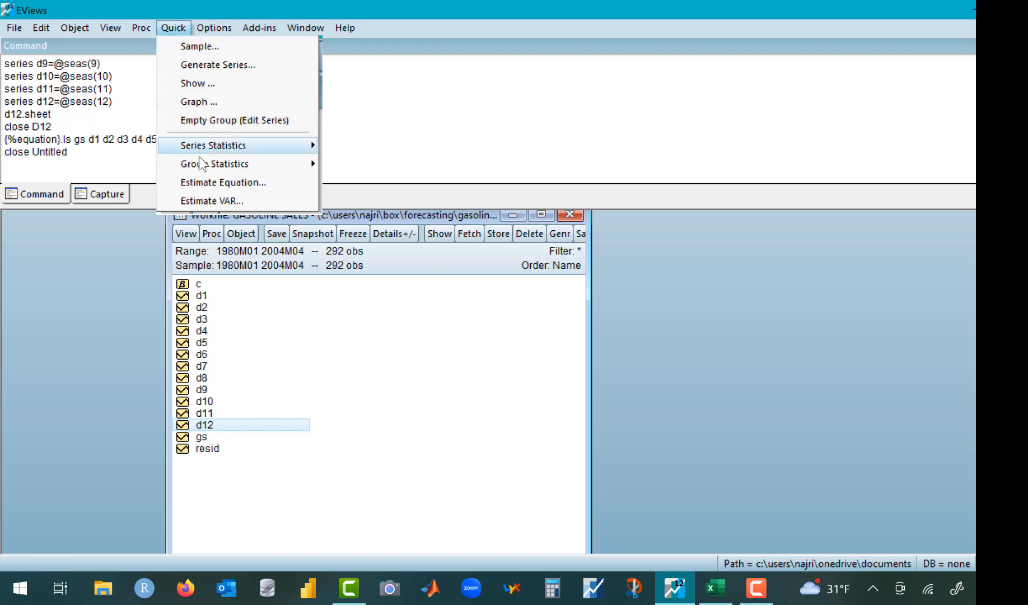
click(204, 182)
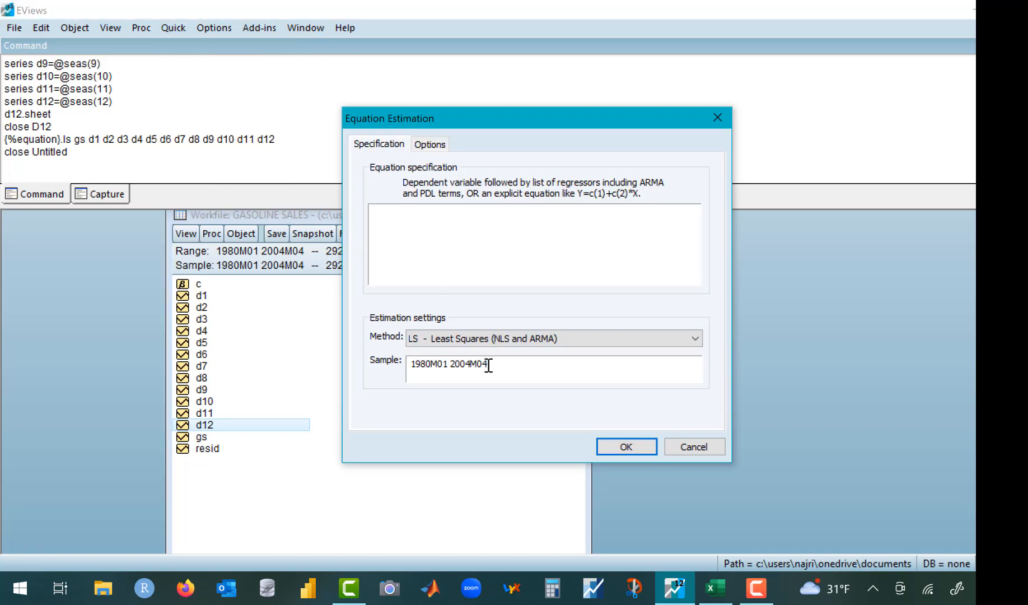
click(717, 589)
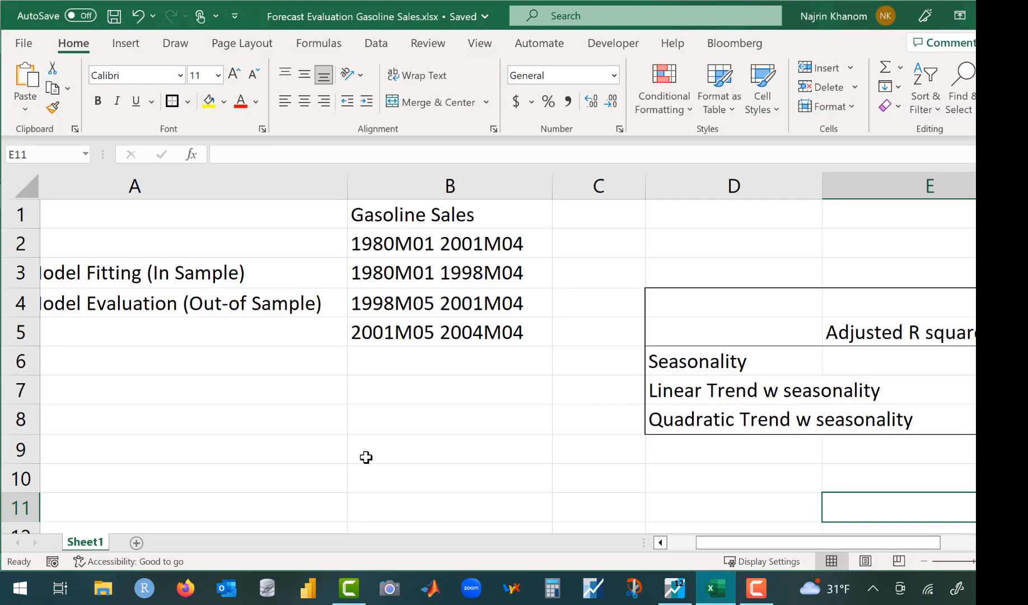
scroll(366, 457, left, 3)
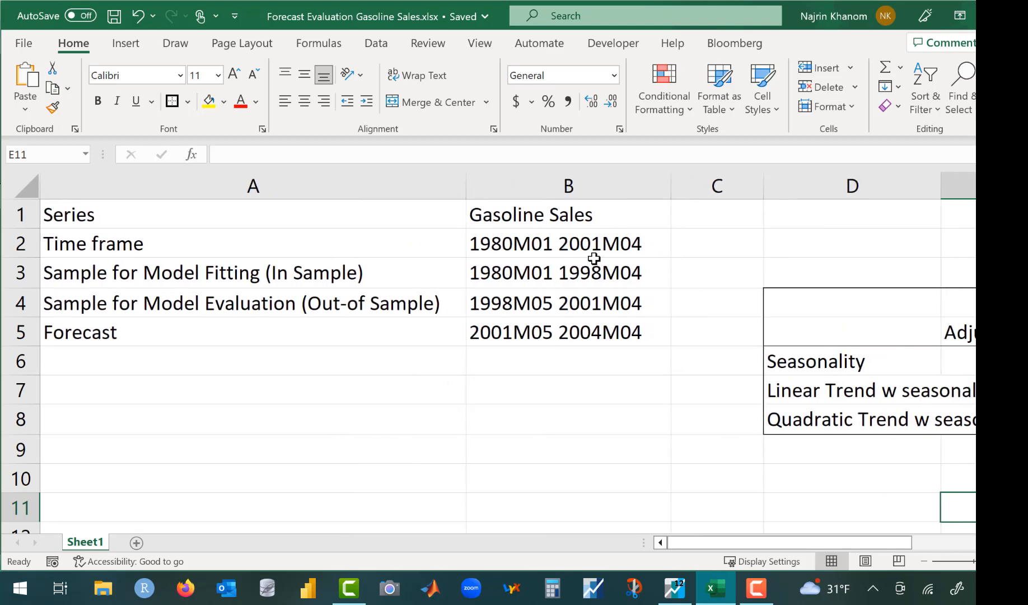
click(598, 276)
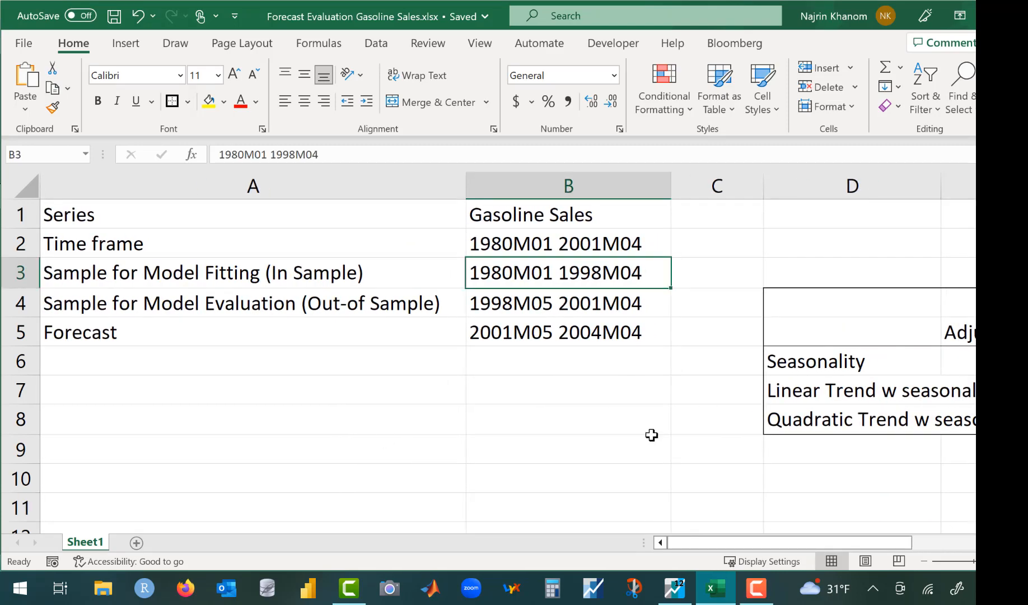
click(703, 599)
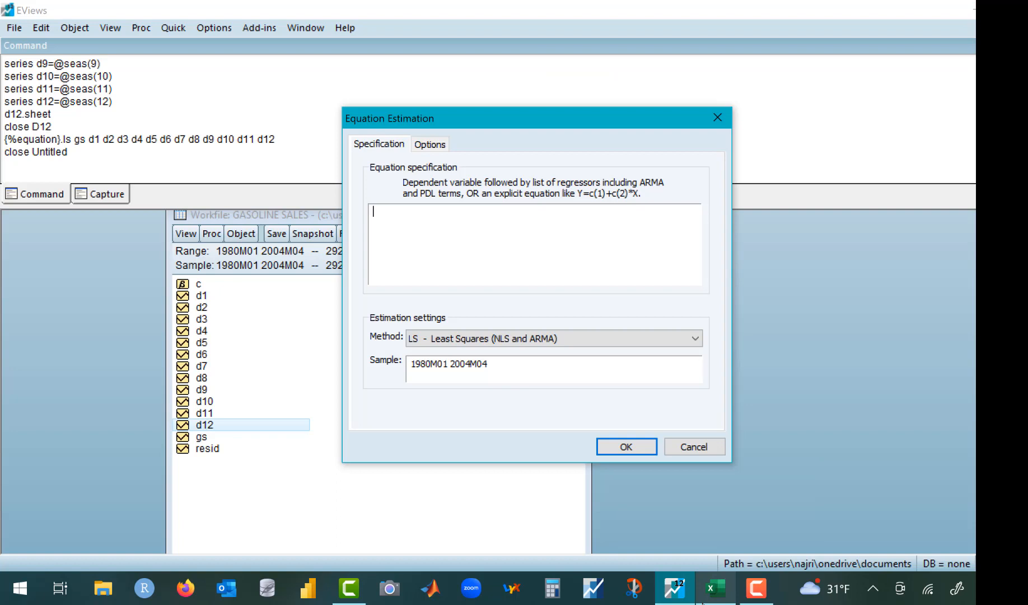
Set the equation's estimation sample to 1980M01 1998M04.
click(472, 366)
key(BackSpace)
key(BackSpace)
key(BackSpace)
key(BackSpace)
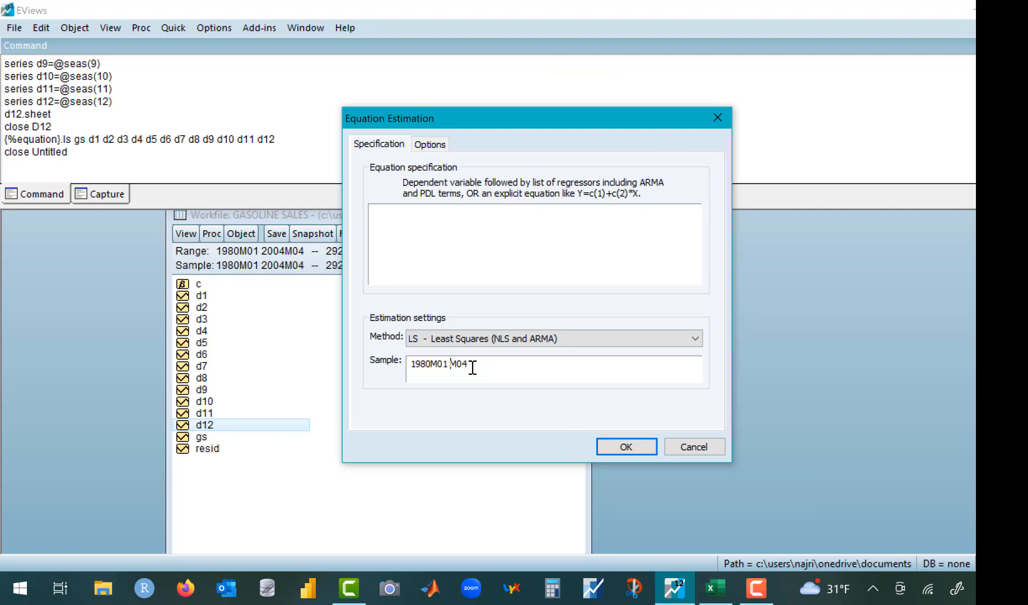
text(1998)
Specify gs as the dependent variable with regressors d1 through d12 and no constant, and estimate it by least squares.
text(d1 d)
text(2 d3 4)
text(d4)
text( d5 d6 d7)
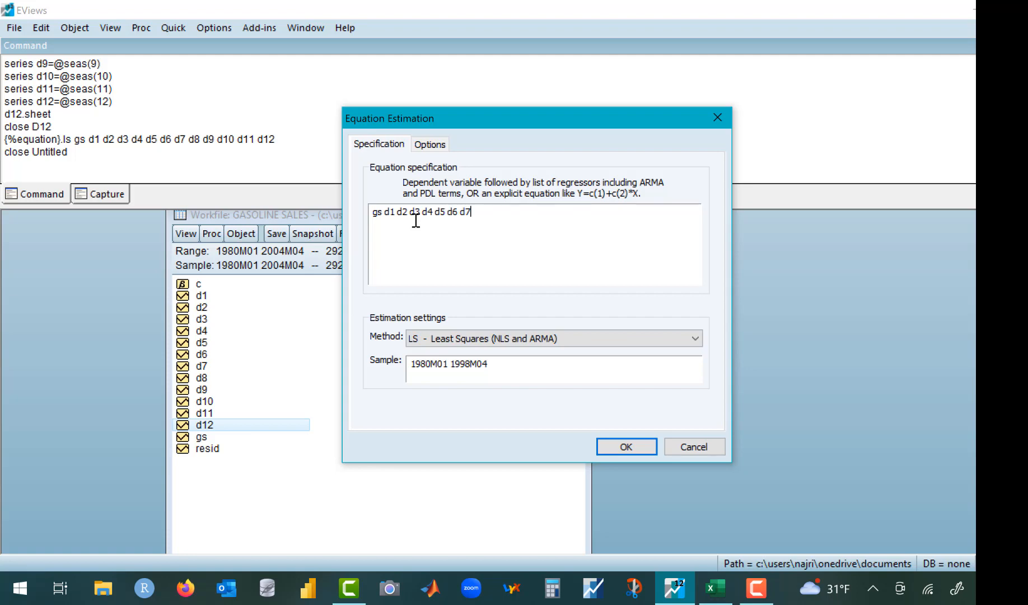
text( d8 d9 d10 d11 d12)
key(Return)
click(626, 447)
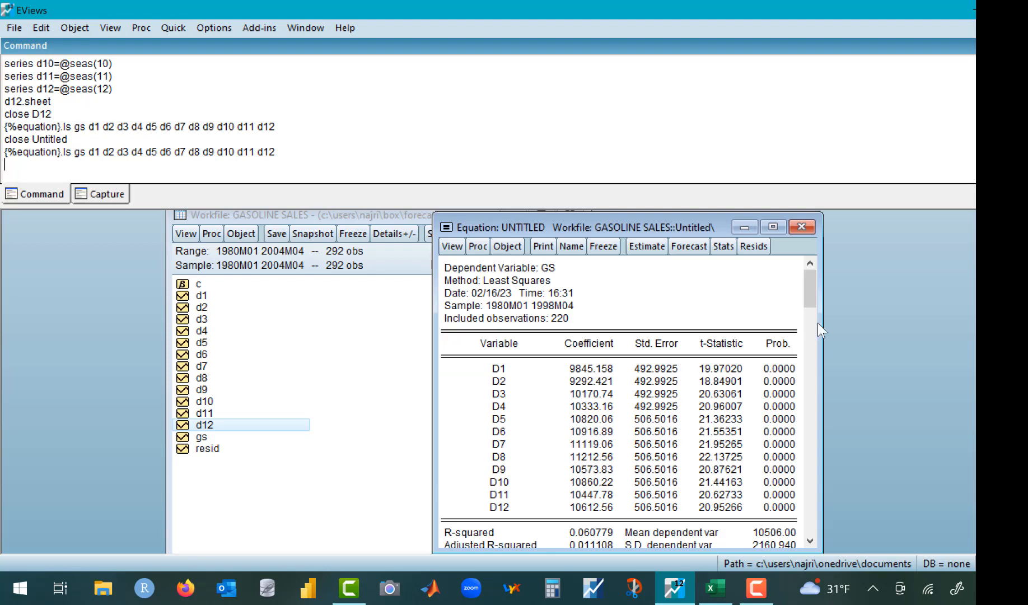
Display the residual, actual and fitted graph of the seasonal equation and examine how well it fits gasoline sales.
drag(813, 305, 839, 233)
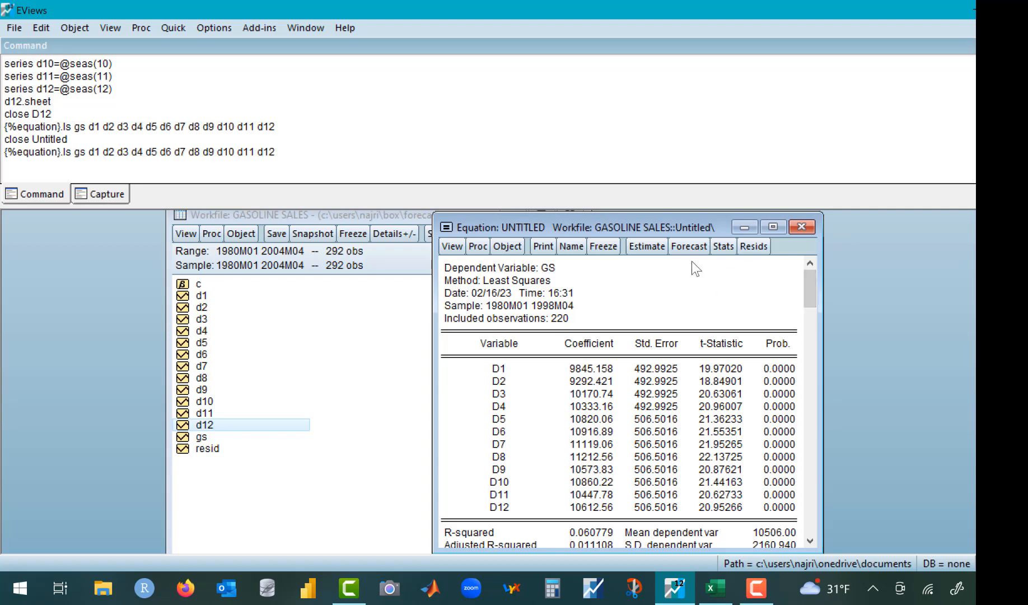
click(763, 240)
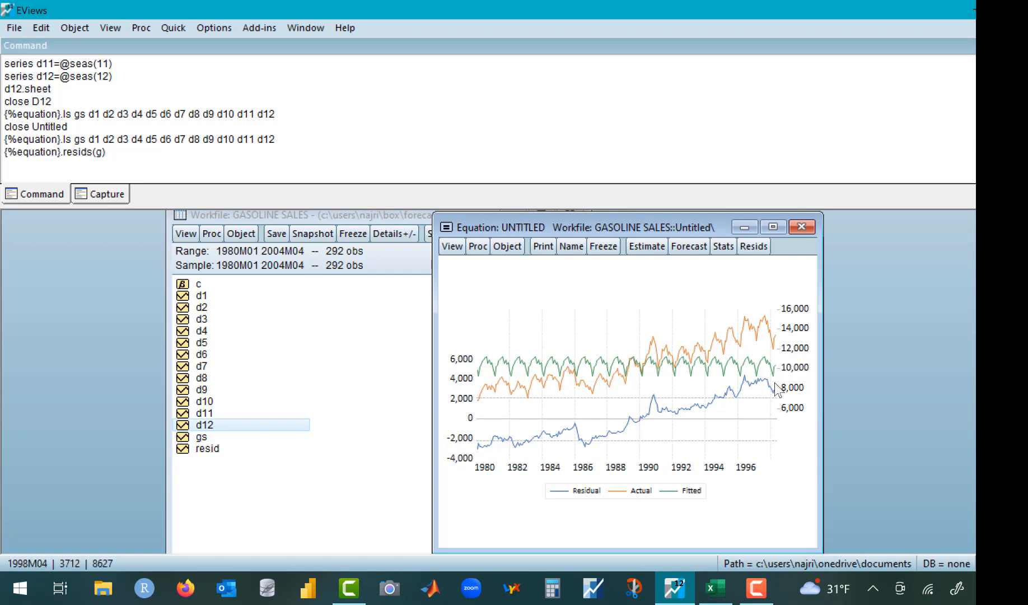
mouse_move(775, 387)
mouse_move(589, 404)
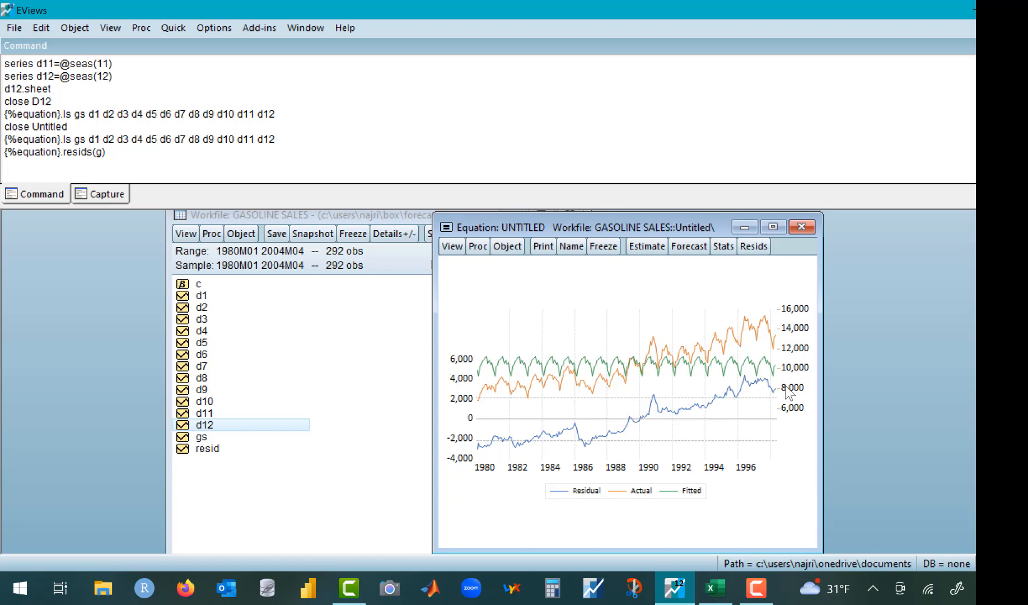
Re-estimate the equation with its specification and sample unchanged, and view the summary statistics at the end of the output.
click(651, 246)
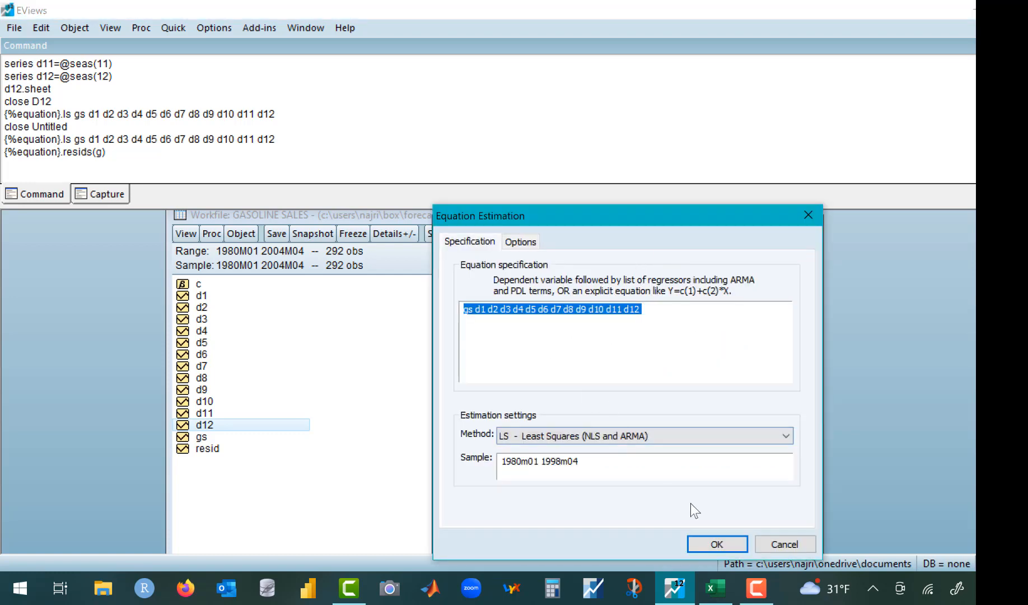
click(726, 540)
scroll(586, 432, down, 1)
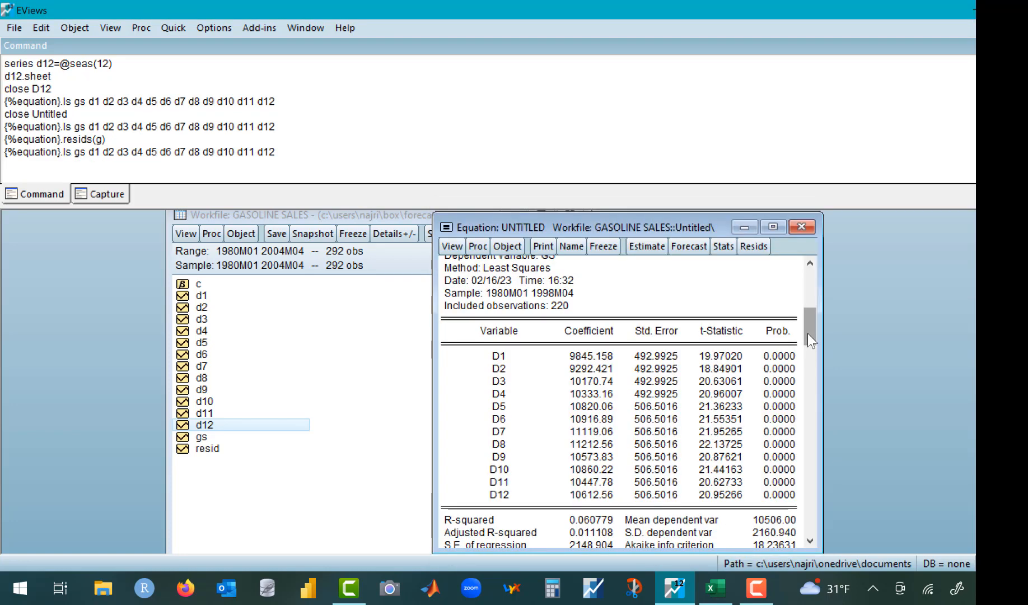
drag(808, 333, 797, 535)
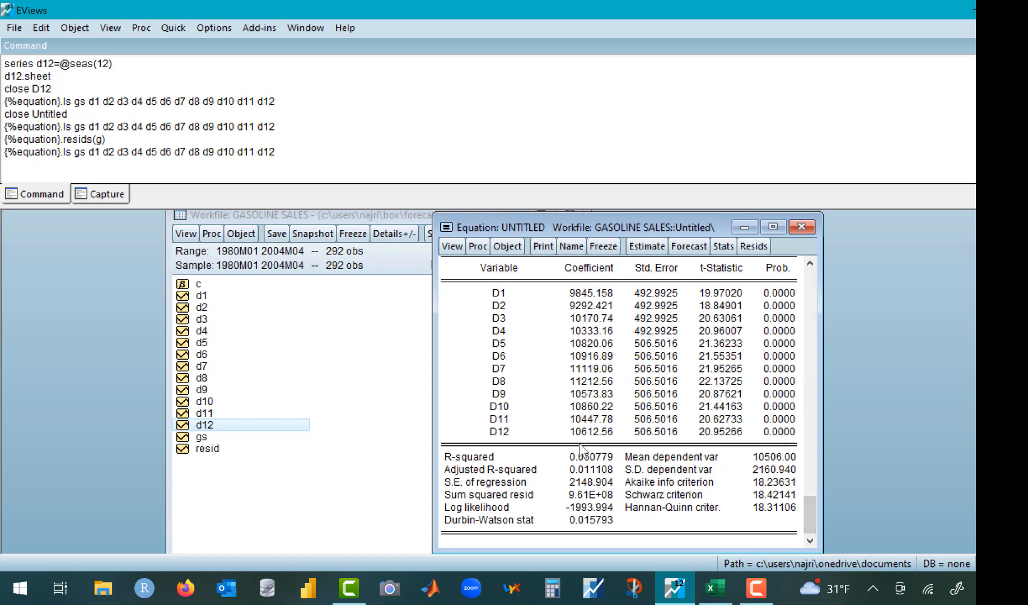
Copy the adjusted R-squared, 0.011108, into the Seasonality row (E6) of the Excel table, fitting column D to its contents.
click(590, 470)
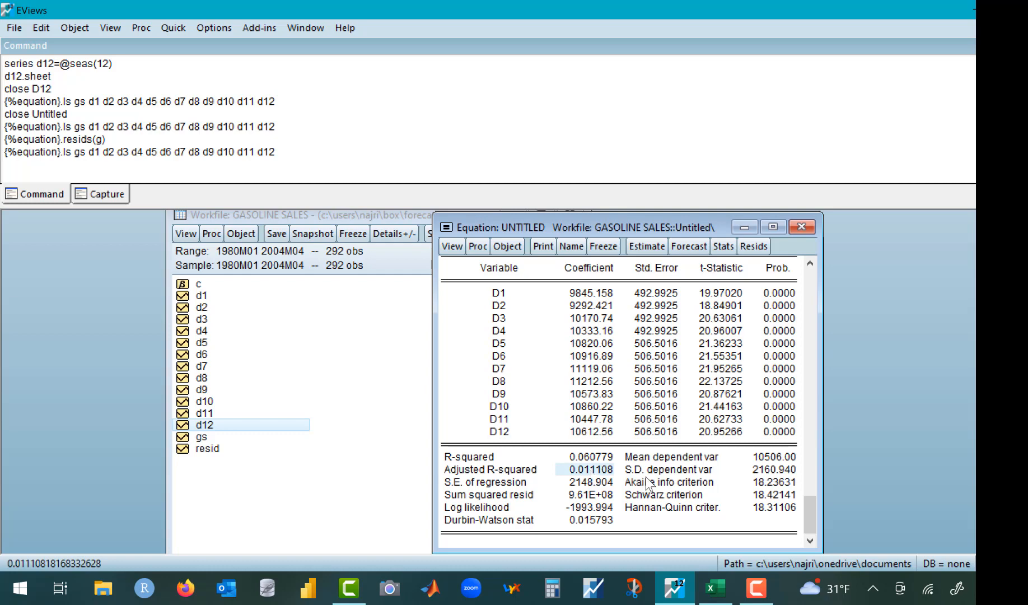
click(717, 593)
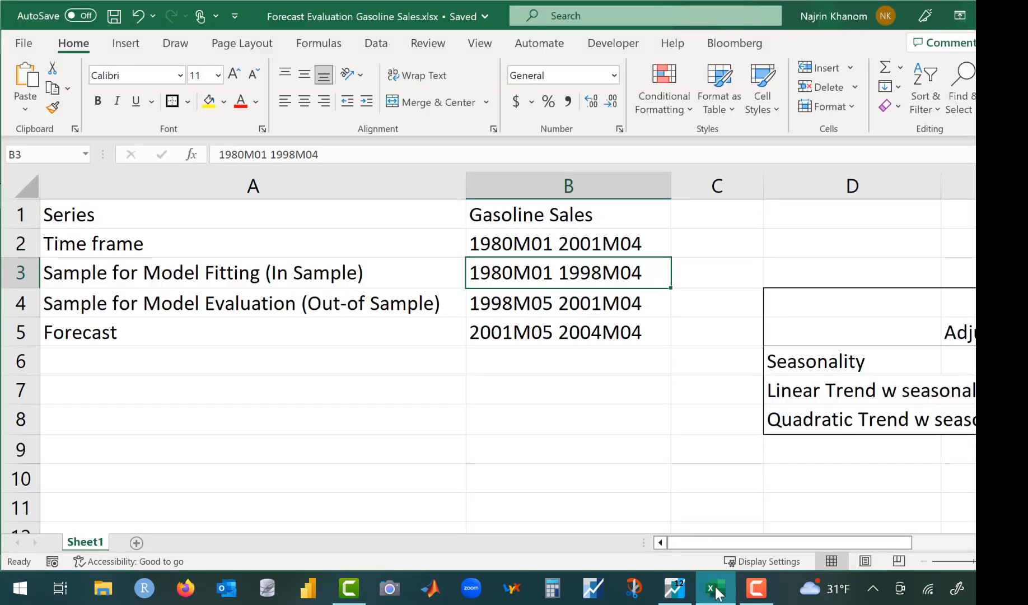
scroll(892, 436, right, 5)
scroll(892, 436, right, 1)
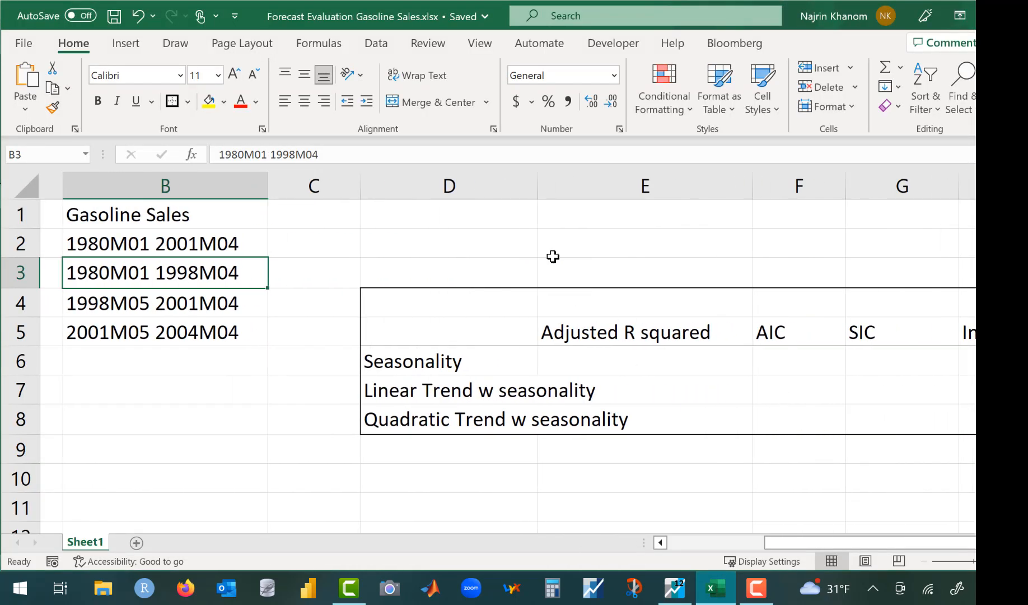
double_click(536, 189)
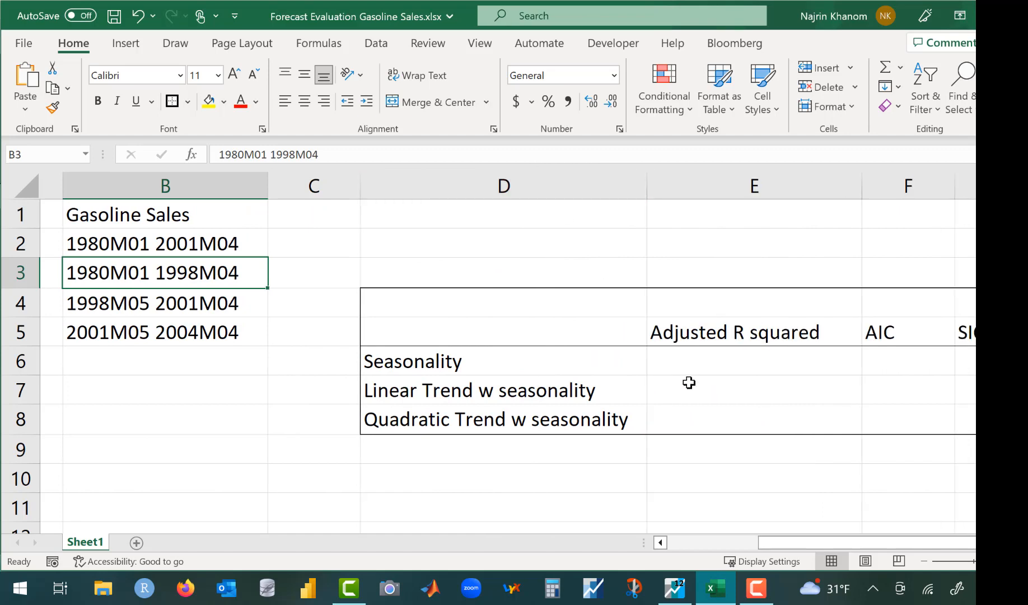
click(675, 351)
text(0.011108)
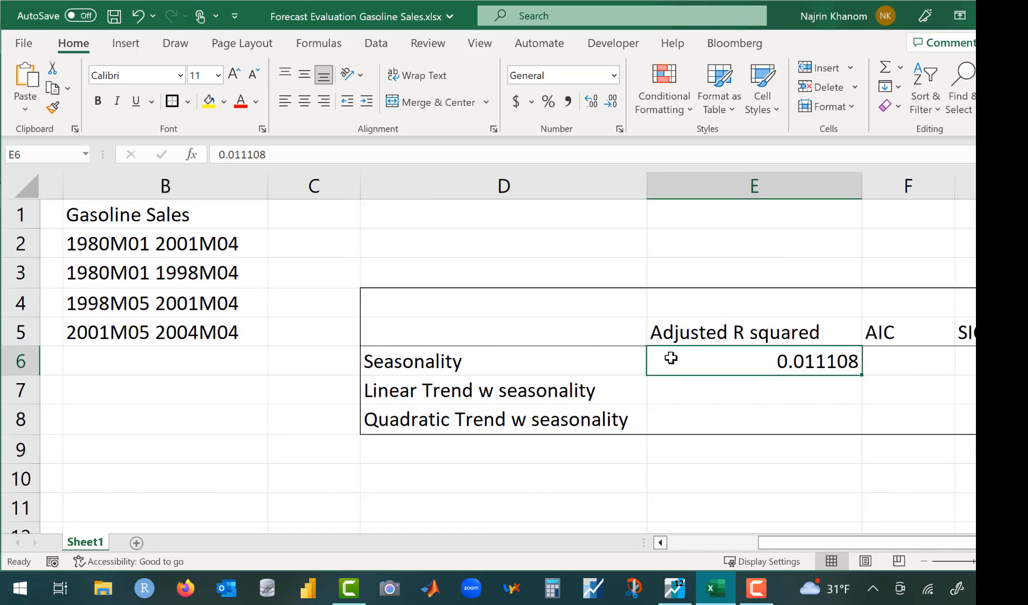
Copy the Akaike info criterion, 18.23631, from the EViews output into the Seasonality row's AIC cell (F6) in Excel.
click(686, 591)
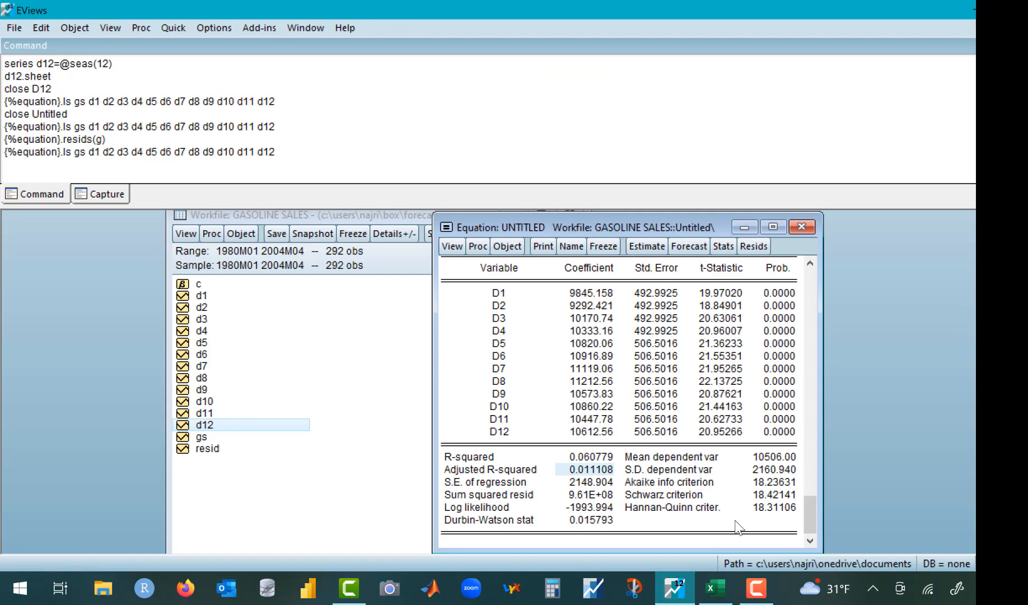
click(775, 483)
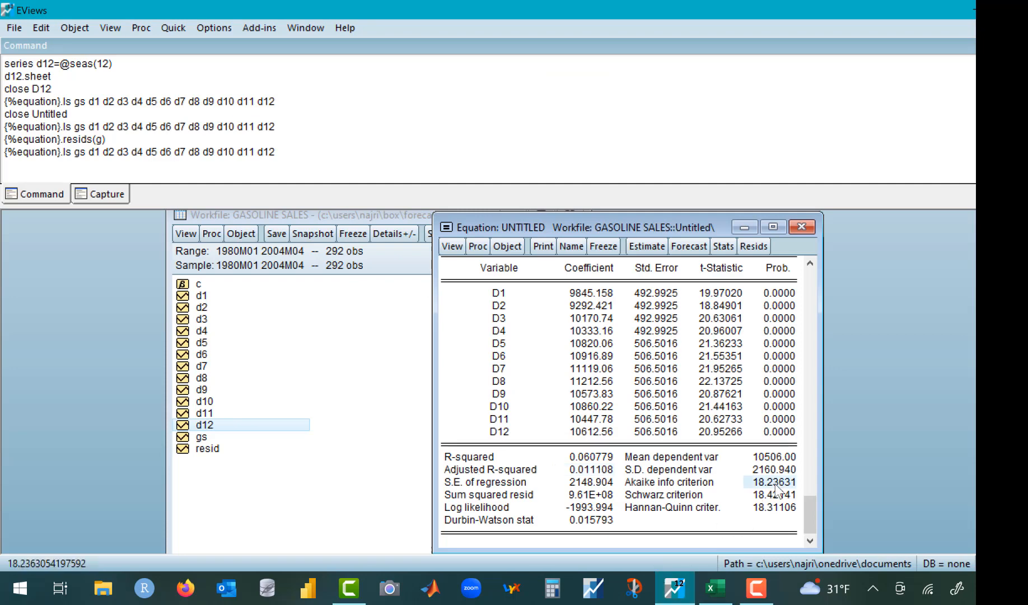
click(716, 588)
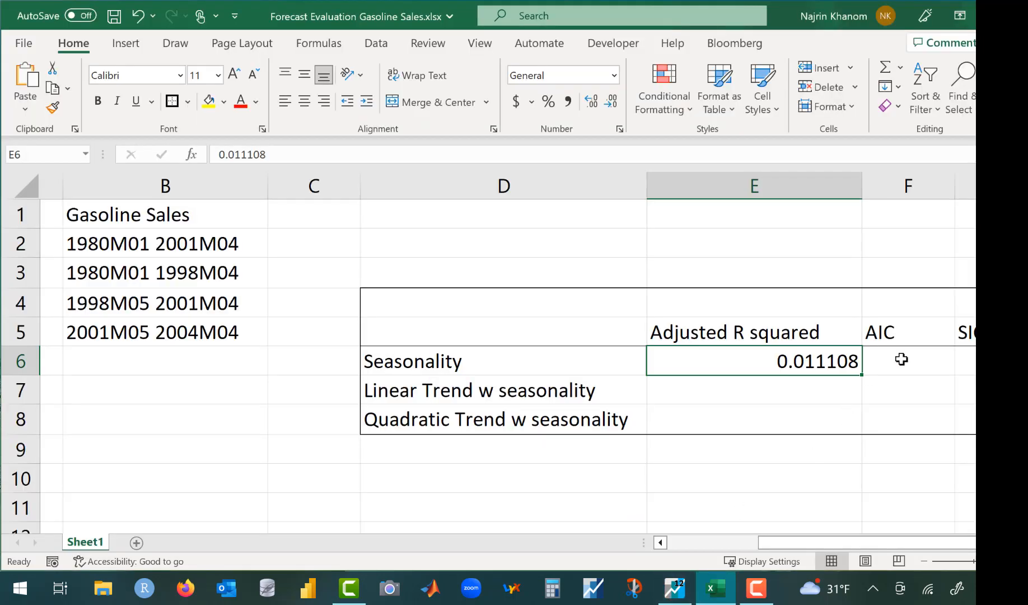
click(901, 359)
text(18.23631)
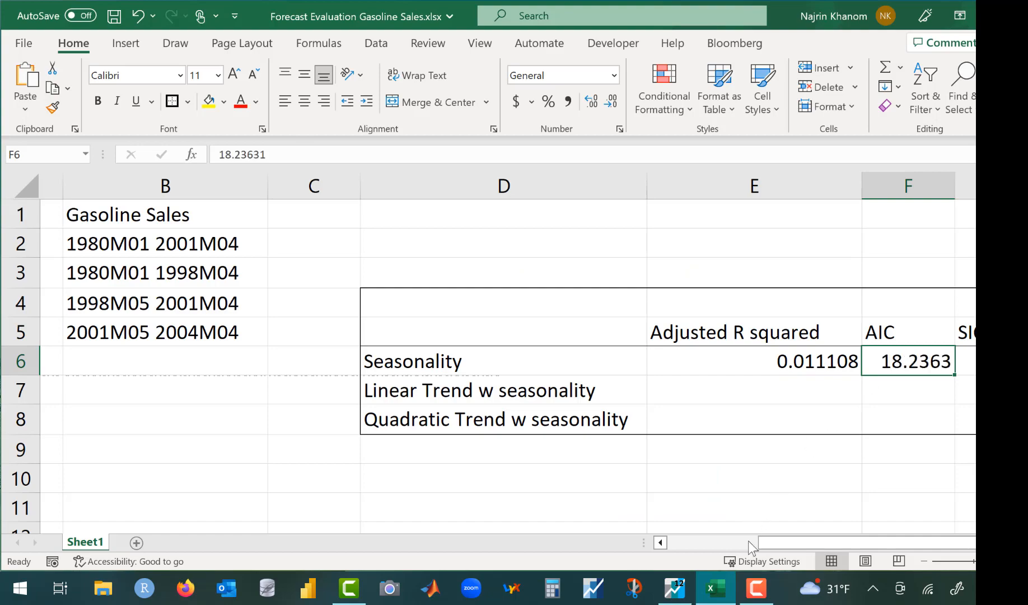
Copy the Schwarz criterion, 18.42141, from the EViews output into the Seasonality row's SIC cell (G6) in Excel.
click(716, 588)
click(712, 588)
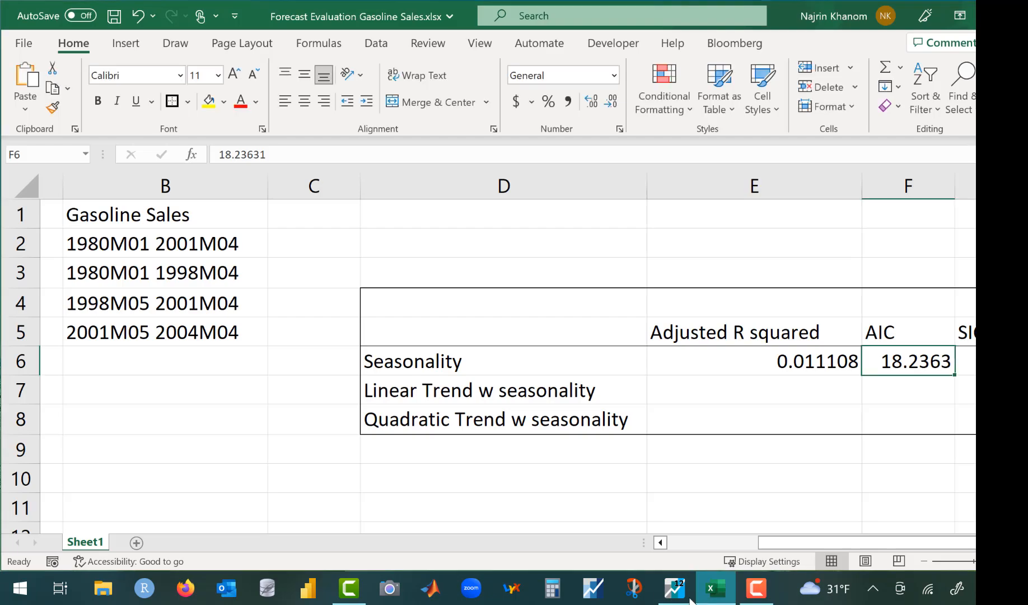
click(682, 595)
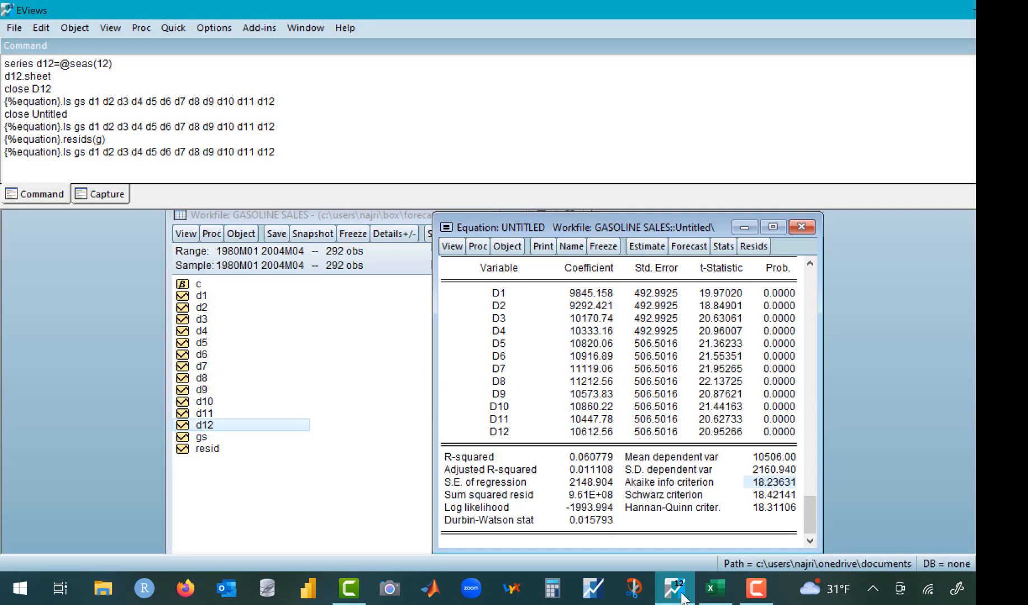
click(758, 497)
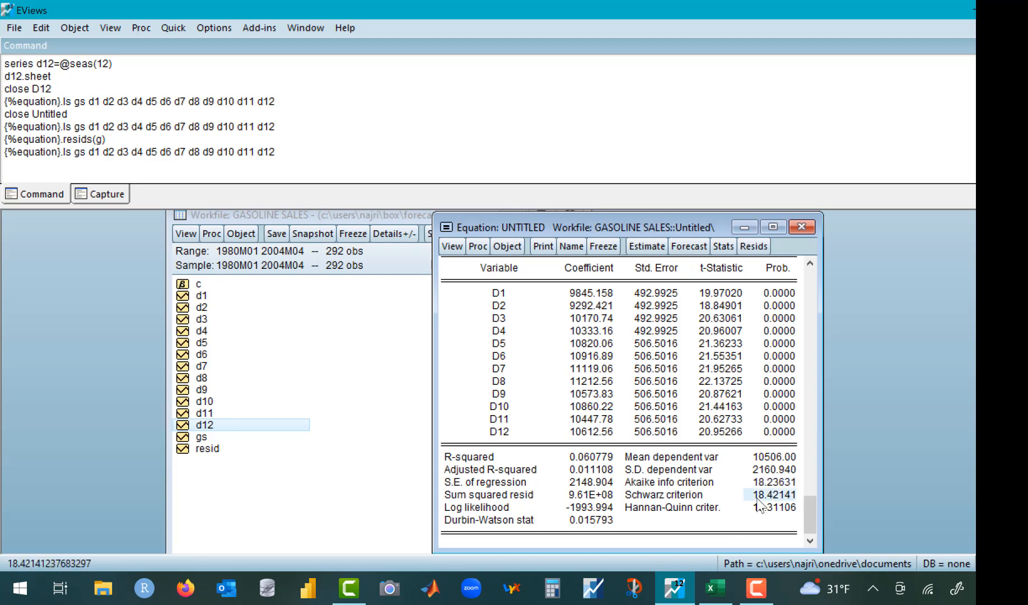
click(716, 588)
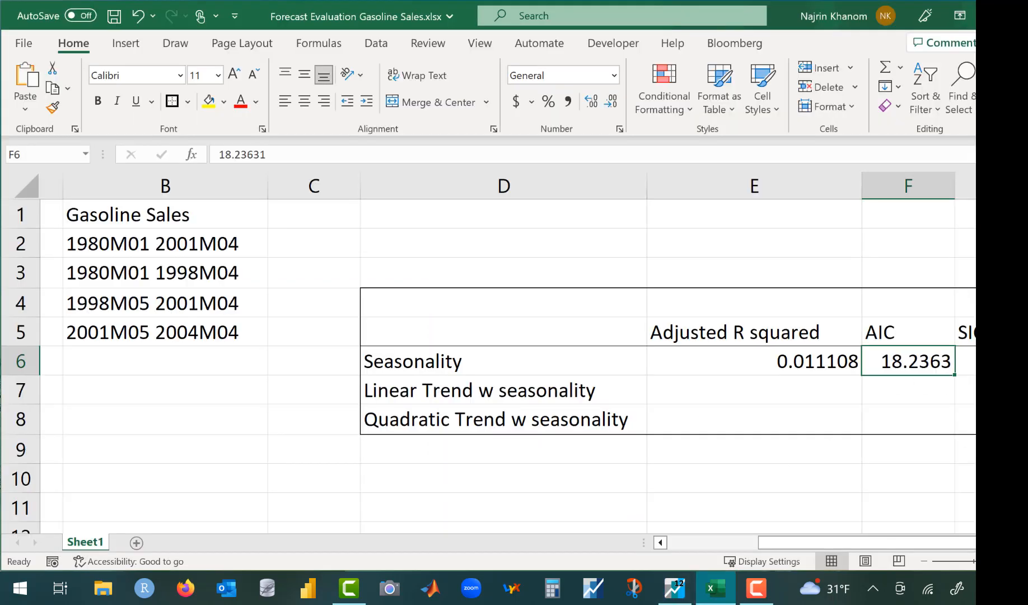
click(966, 362)
text(18.42141)
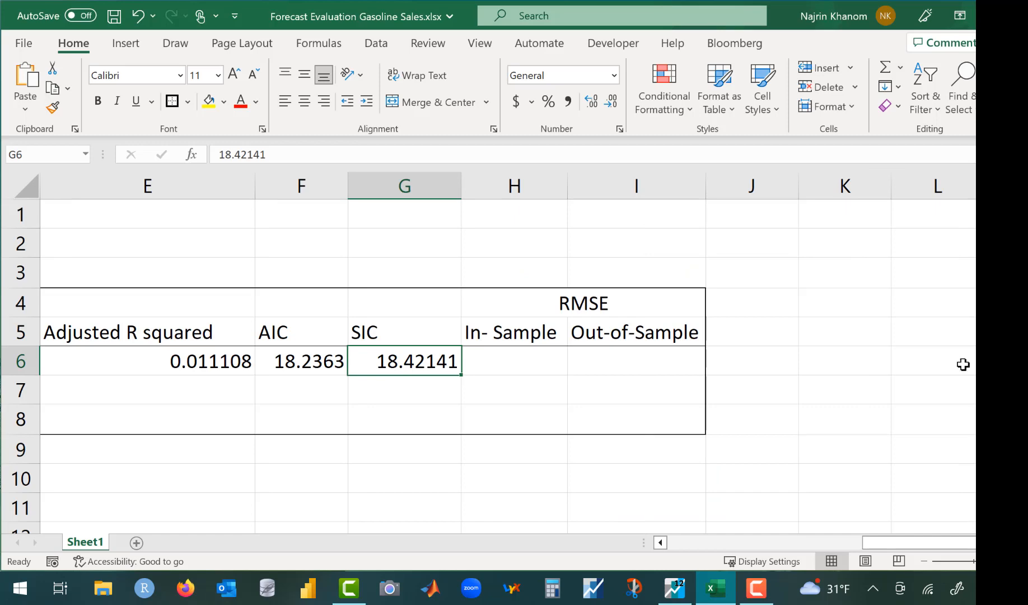
Start a forecast from the seasonal equation in EViews and set the forecast sample to 1980m01 1998m04.
click(676, 589)
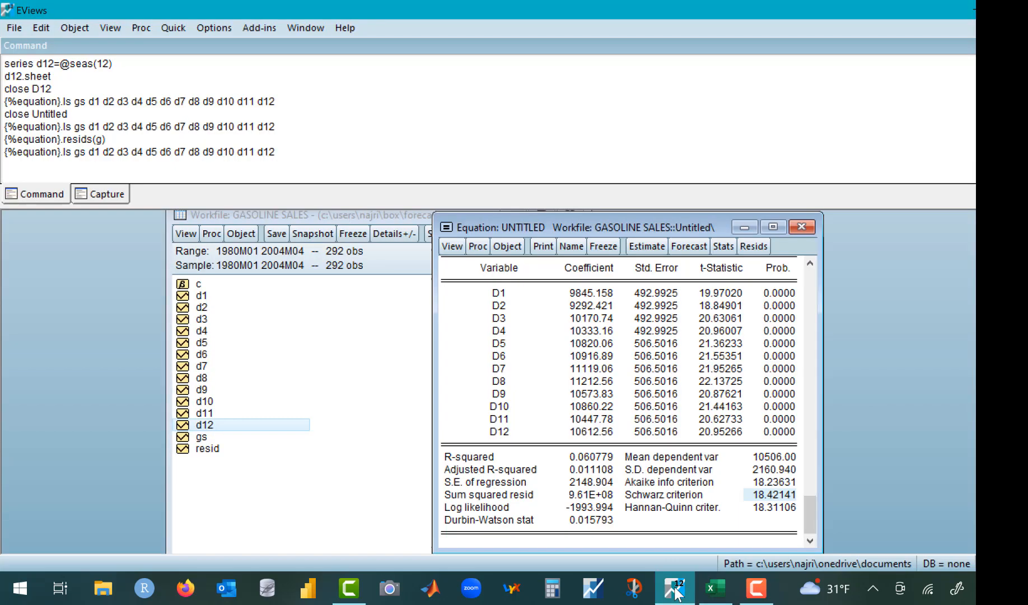
click(700, 250)
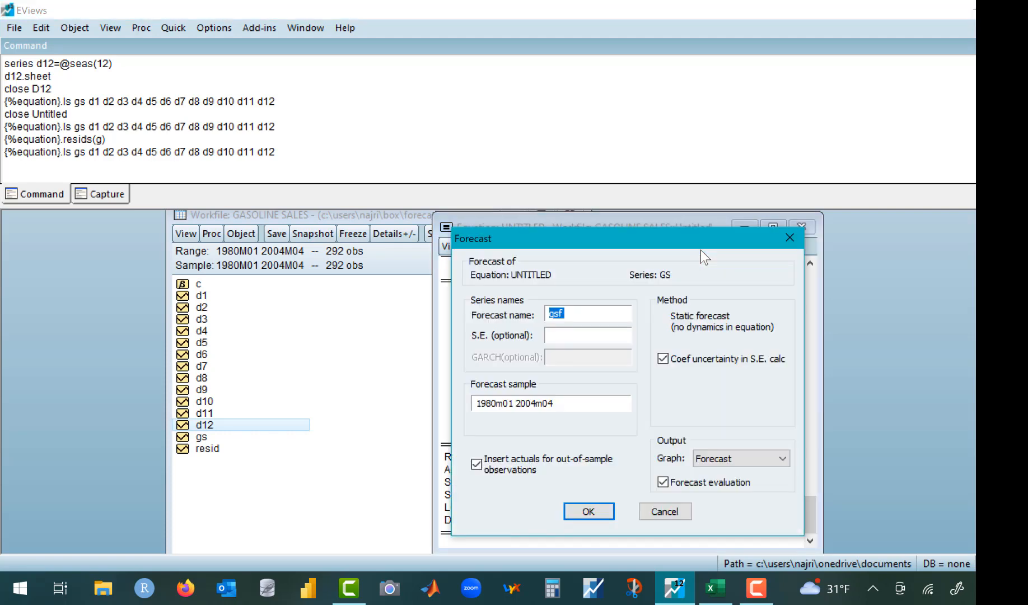
click(538, 404)
key(BackSpace)
key(BackSpace)
key(BackSpace)
key(BackSpace)
text(1998)
key(BackSpace)
Exclude actuals for out-of-sample observations, choose the Forecast & Actuals graph, and run the in-sample forecast.
click(475, 462)
click(475, 462)
click(728, 460)
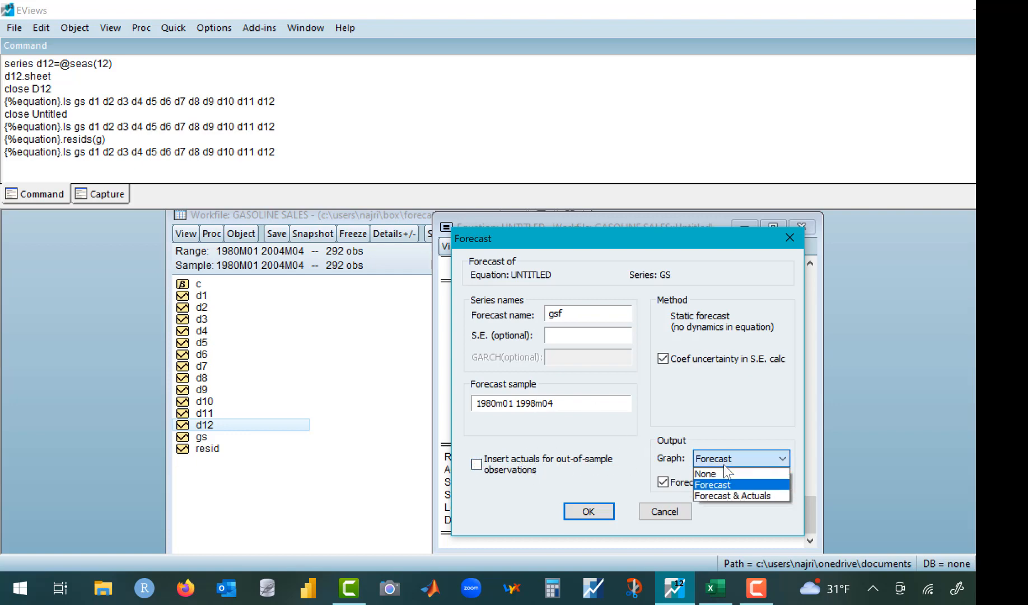
click(726, 498)
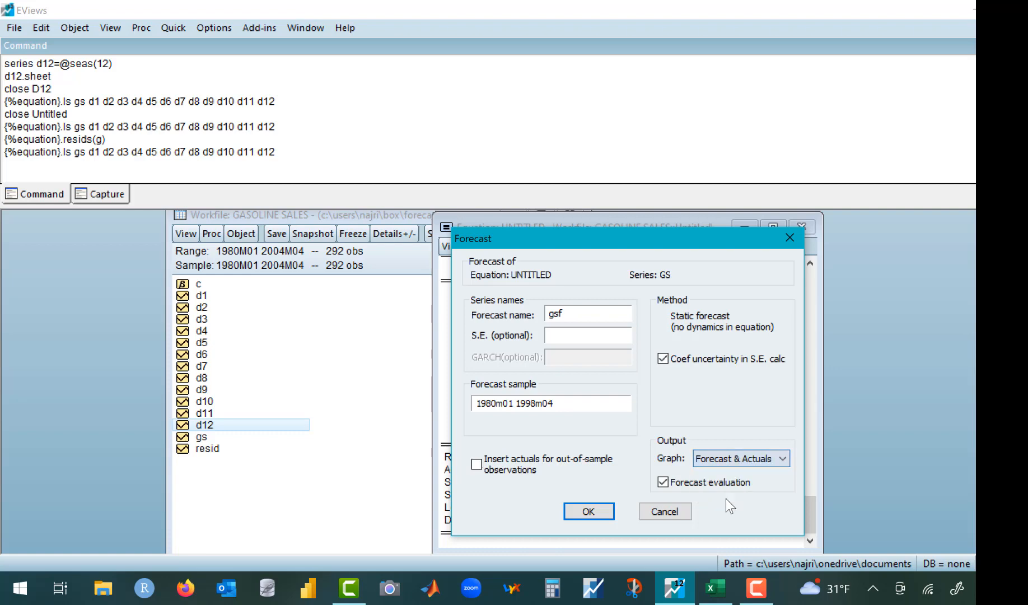
click(588, 513)
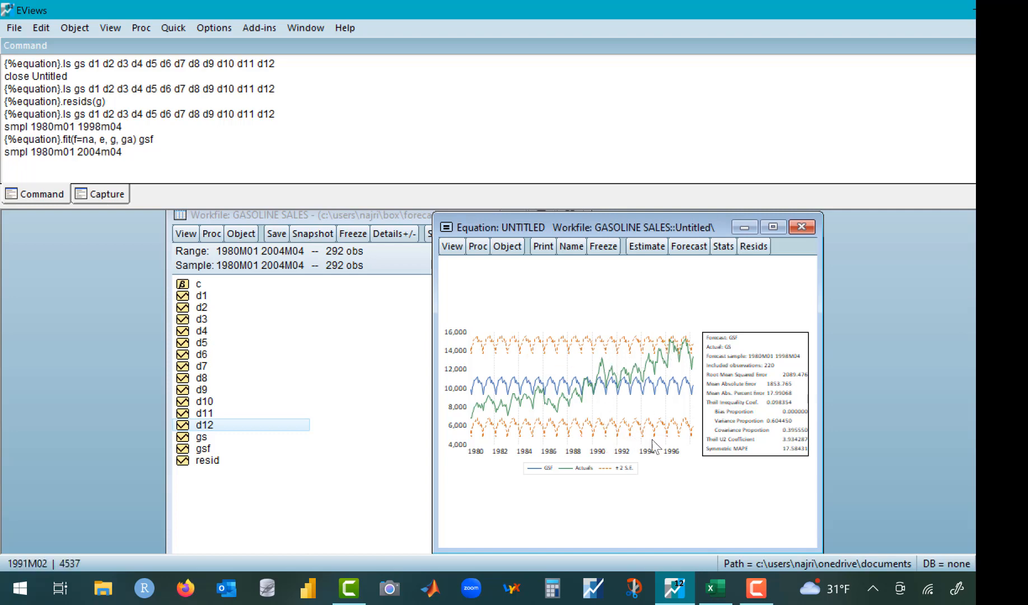
Copy the Root Mean Squared Error, 2089.476, from the enlarged forecast evaluation into the Seasonality row's In-Sample RMSE cell (H6) in Excel.
click(773, 227)
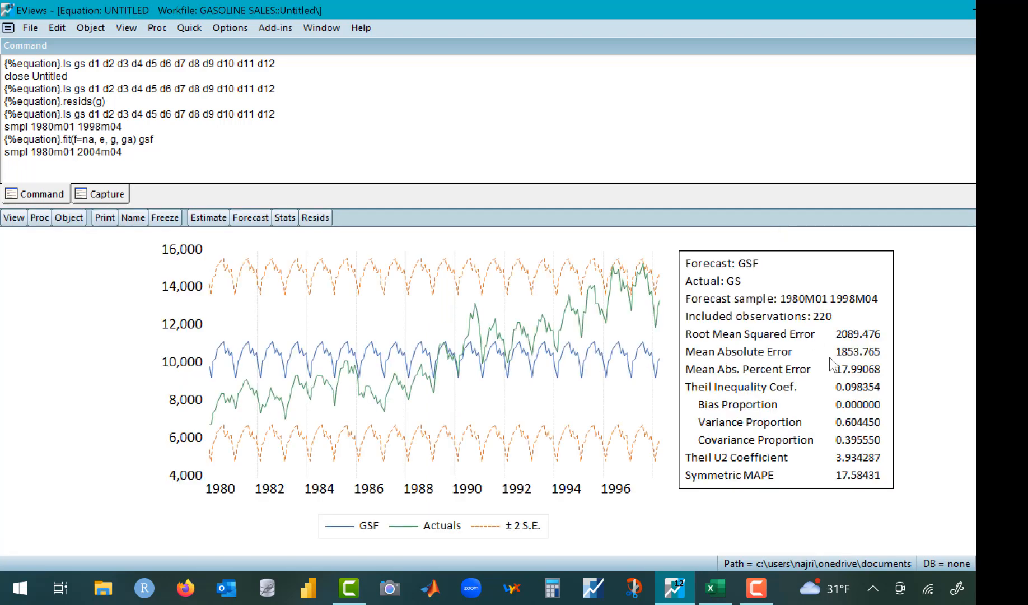
double_click(843, 333)
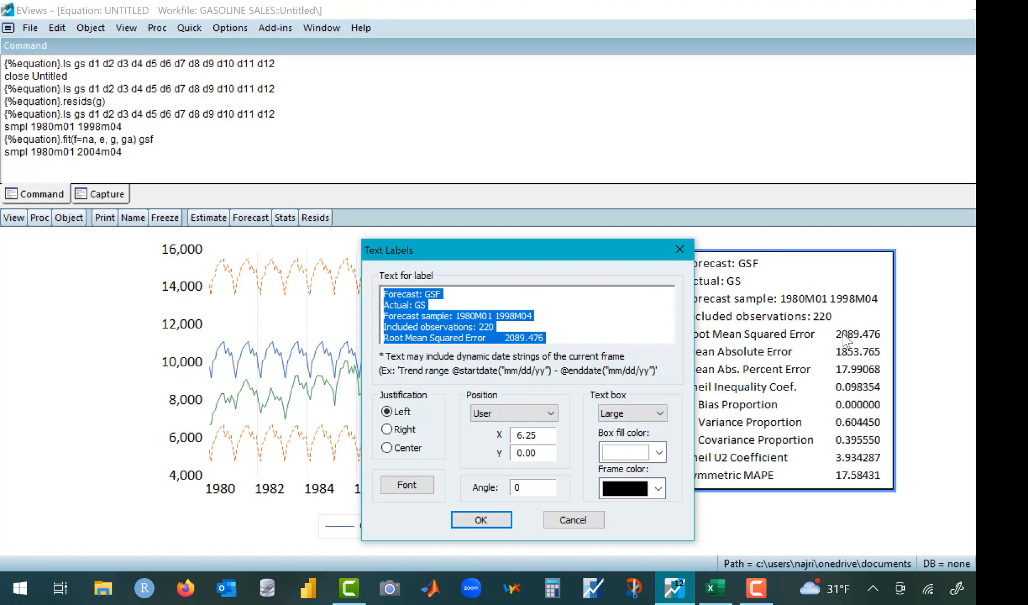
click(595, 320)
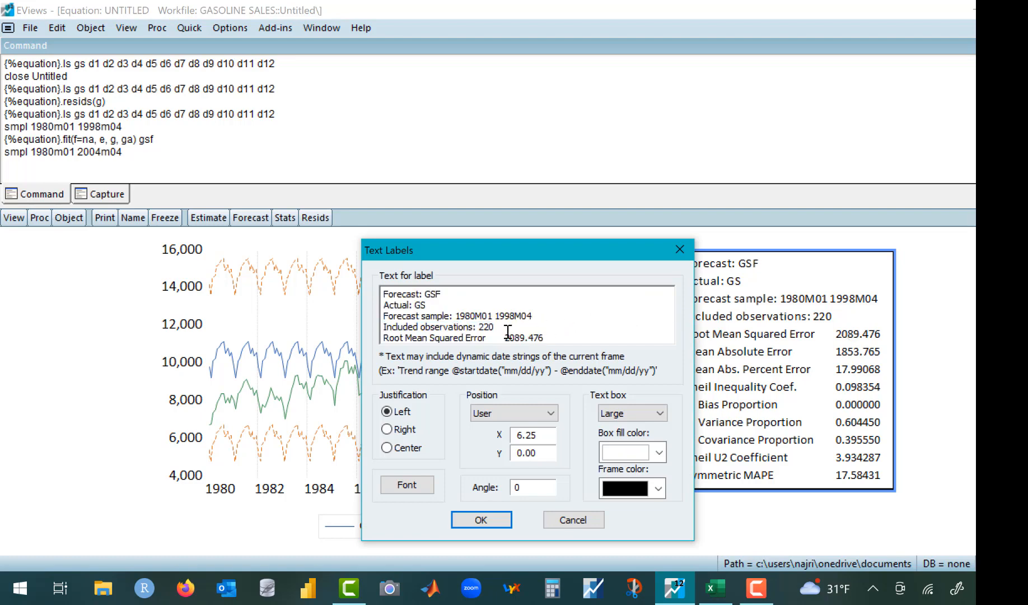
right_click(550, 337)
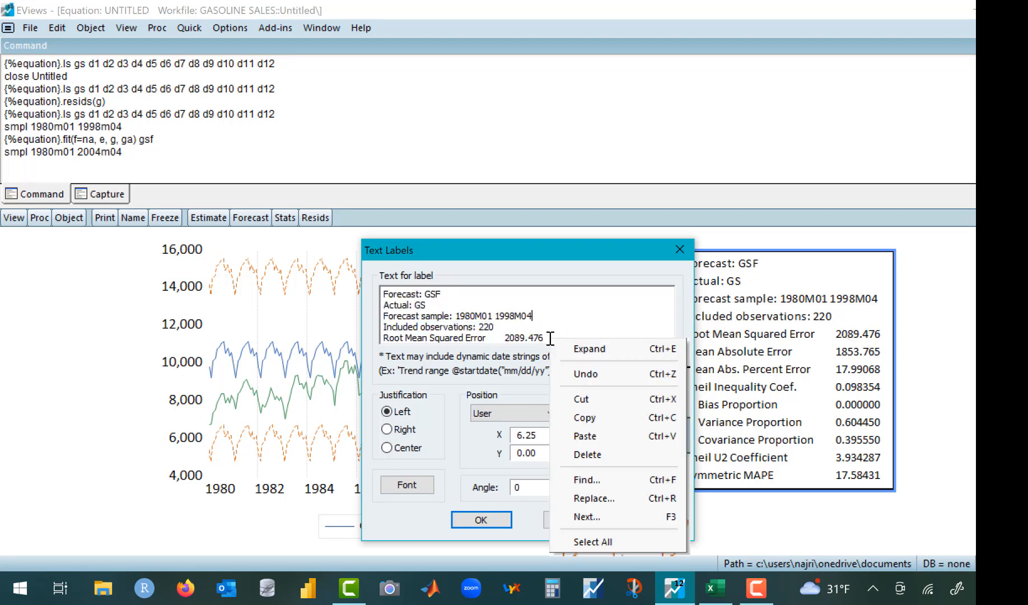
click(507, 337)
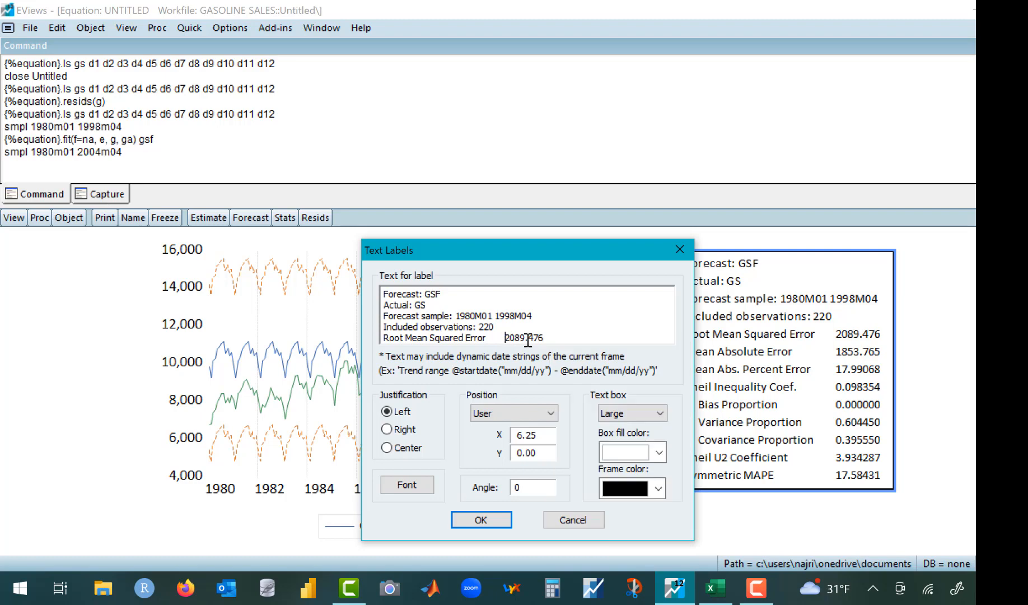
drag(505, 337, 542, 338)
key(ctrl+c)
click(481, 520)
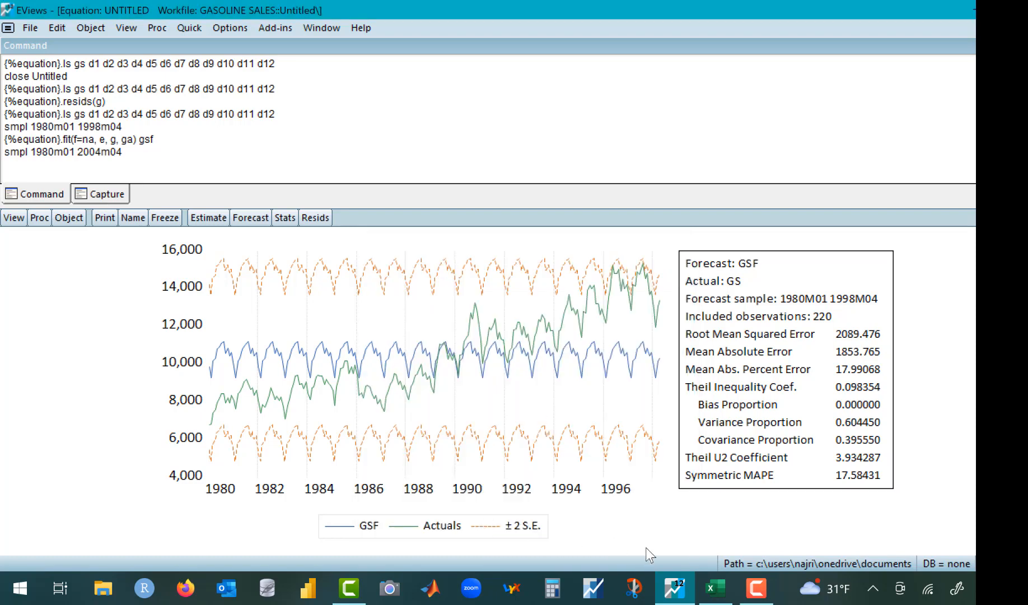
click(716, 593)
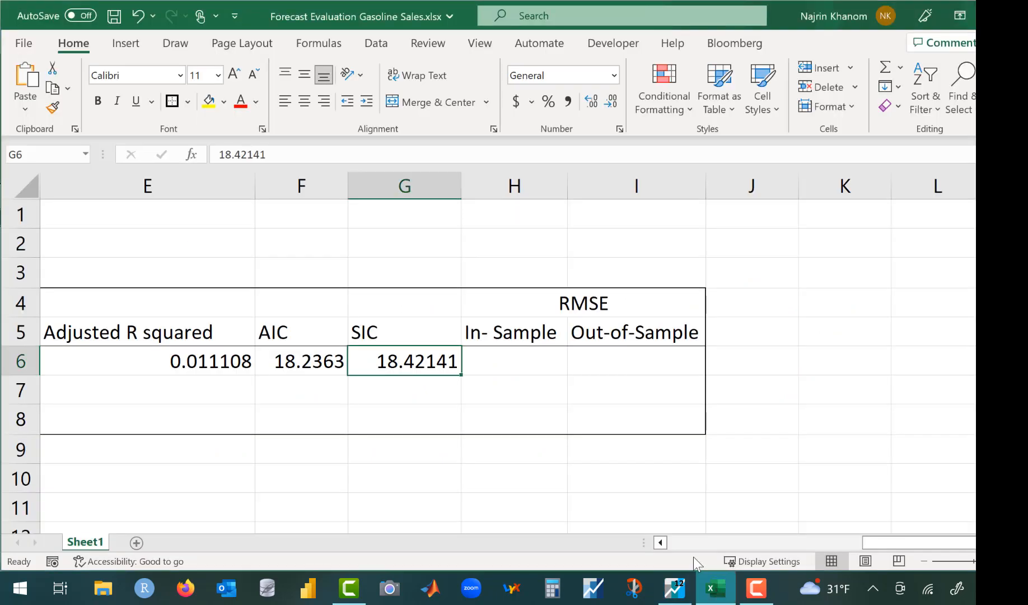
click(528, 361)
key(ctrl+v)
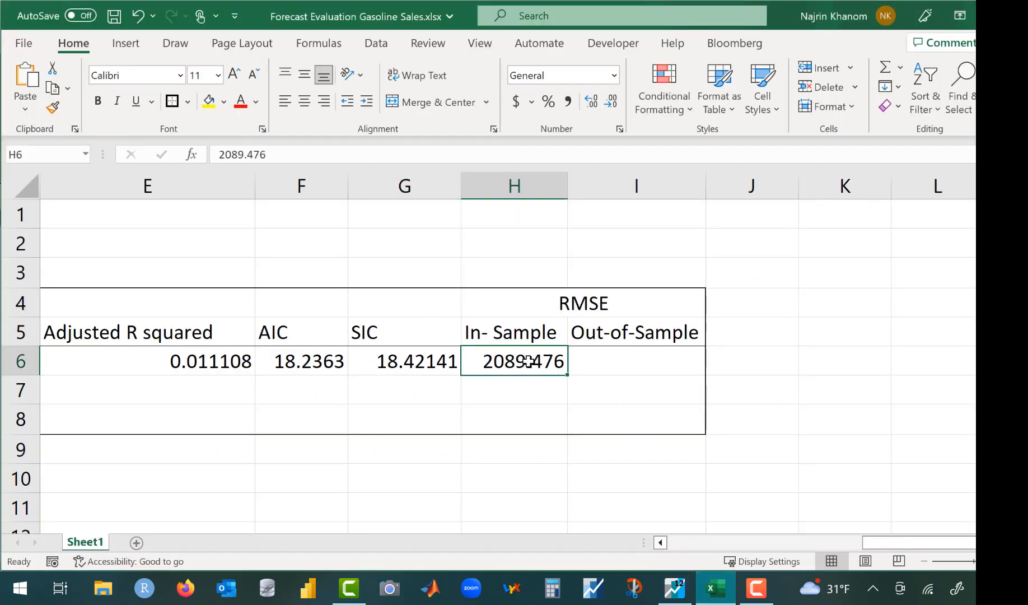
Return to EViews and display the seasonal equation's estimation output in place of the forecast graph.
click(676, 589)
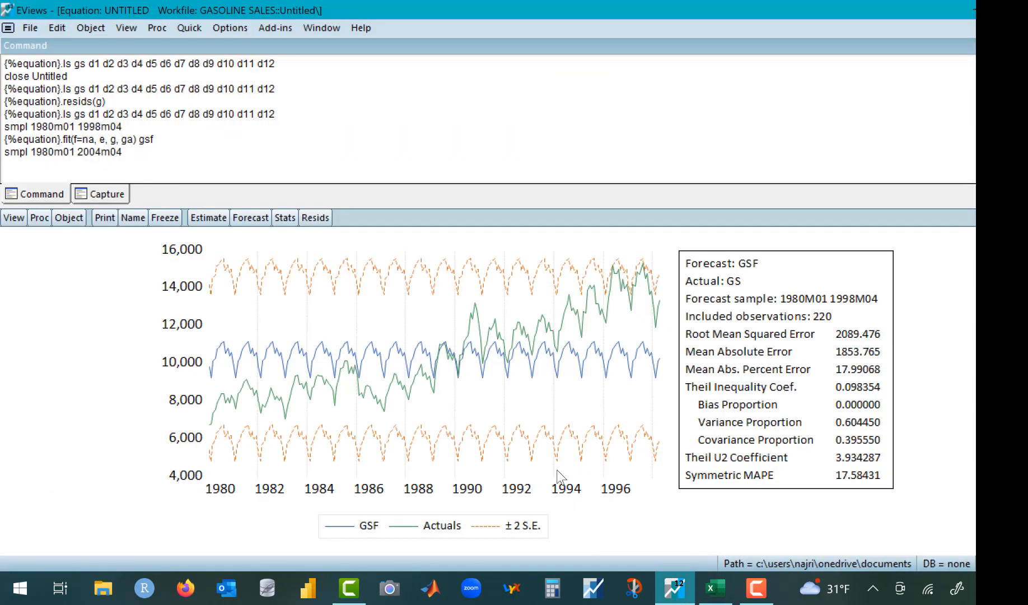
click(14, 217)
click(23, 256)
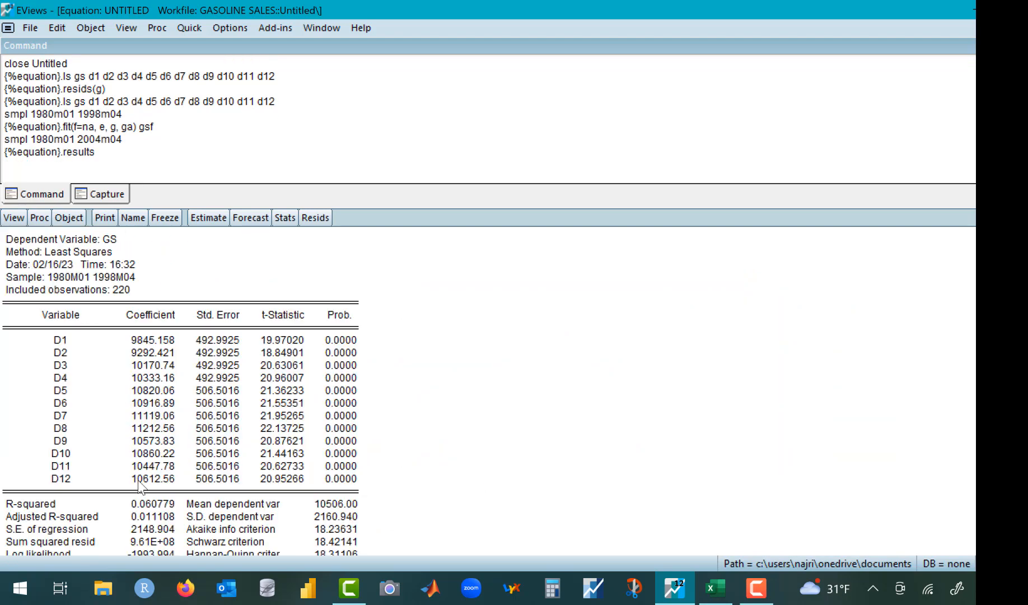
scroll(140, 486, down, 1)
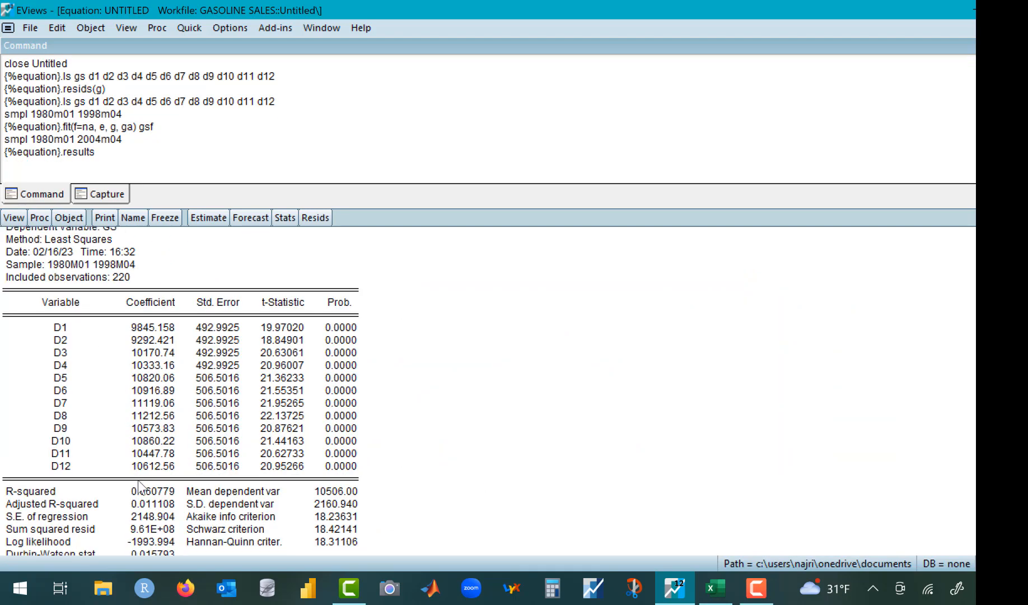
Replace d1 with the constant c in the equation specification and re-estimate it on the 1980m01 1998m04 sample.
click(208, 218)
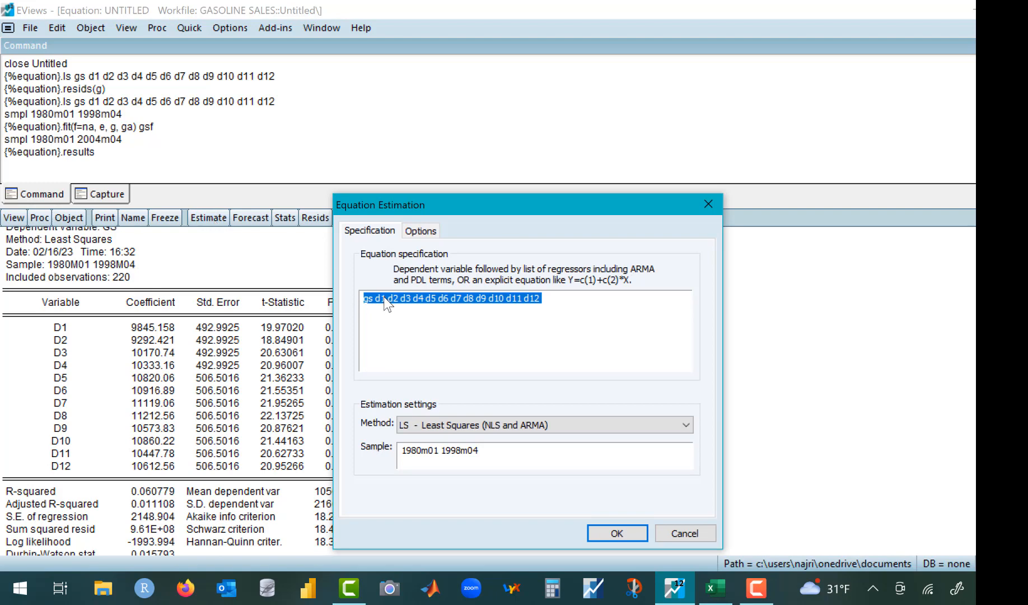
click(385, 300)
key(BackSpace)
key(BackSpace)
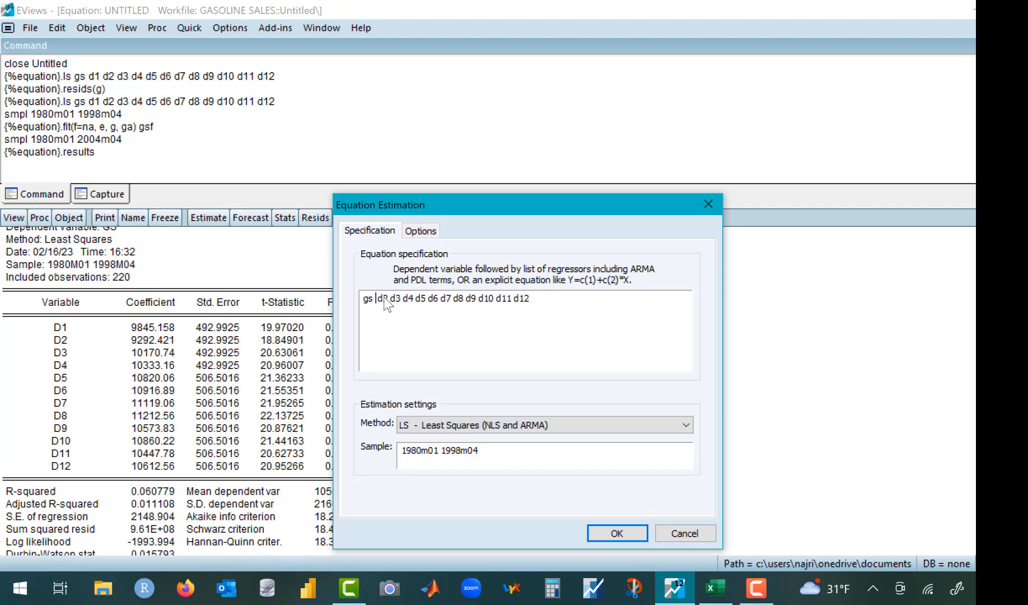
text(c)
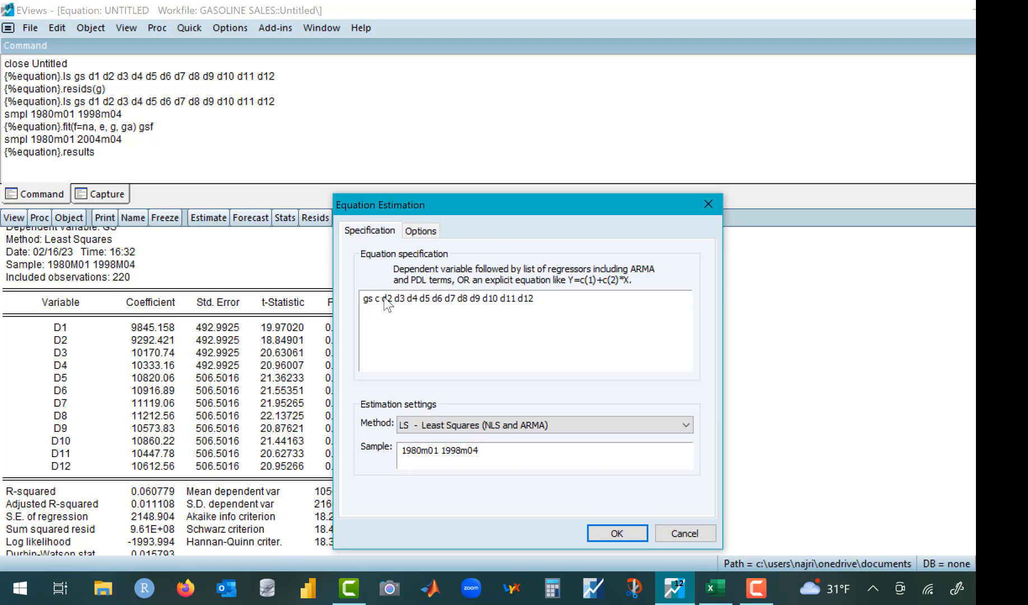
click(546, 328)
click(599, 538)
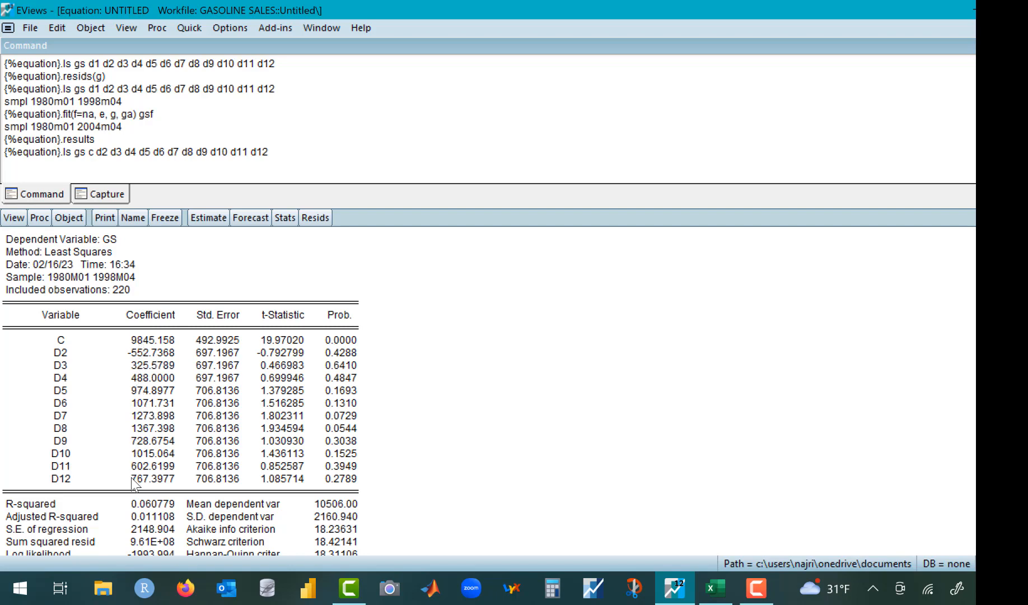
Put d1 back in place of the constant c in the specification and re-estimate the equation with all twelve seasonal dummies.
click(208, 218)
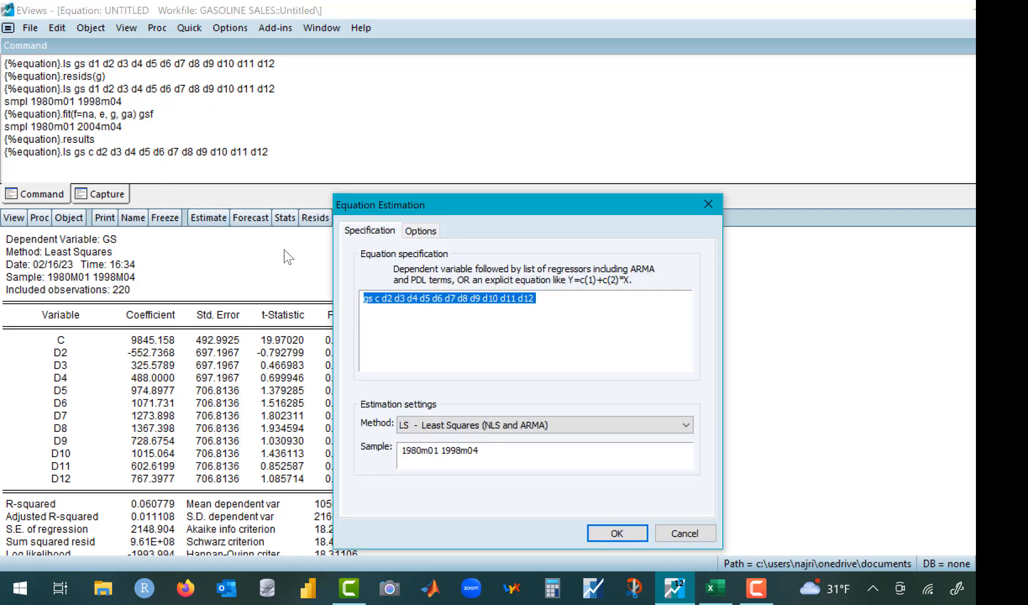
click(390, 300)
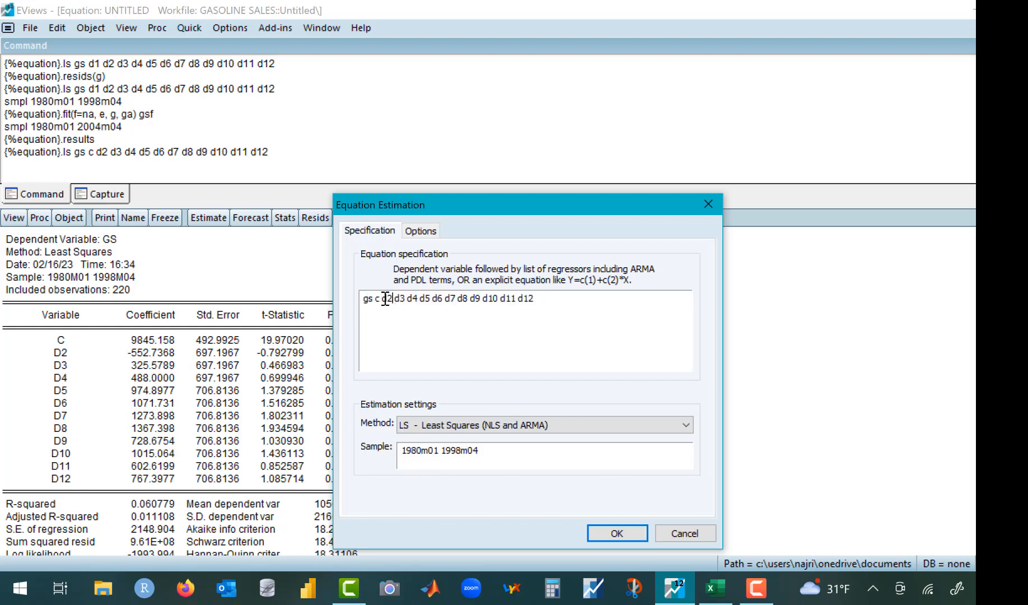
key(BackSpace)
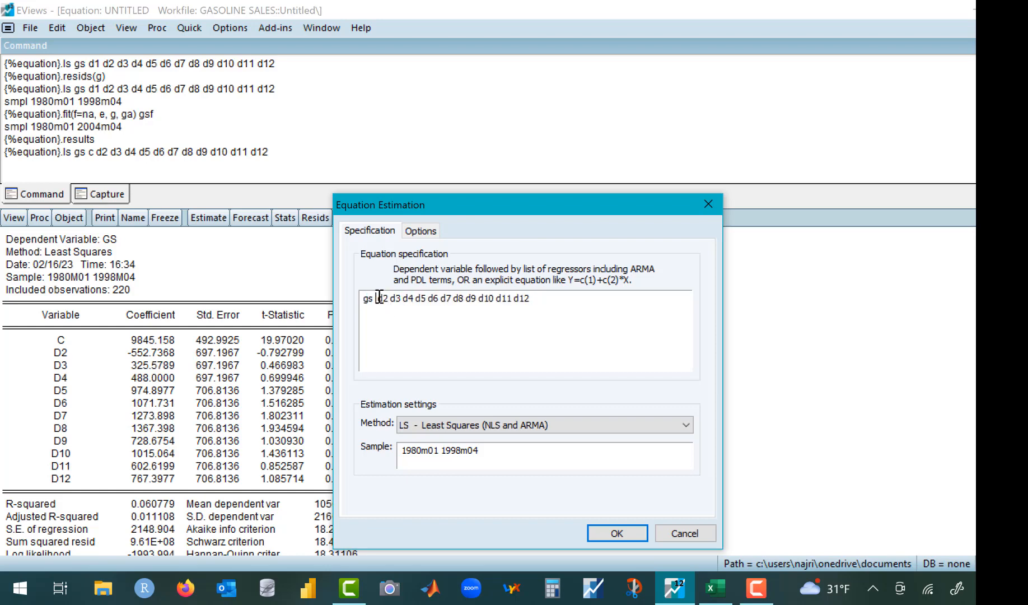
text(d1)
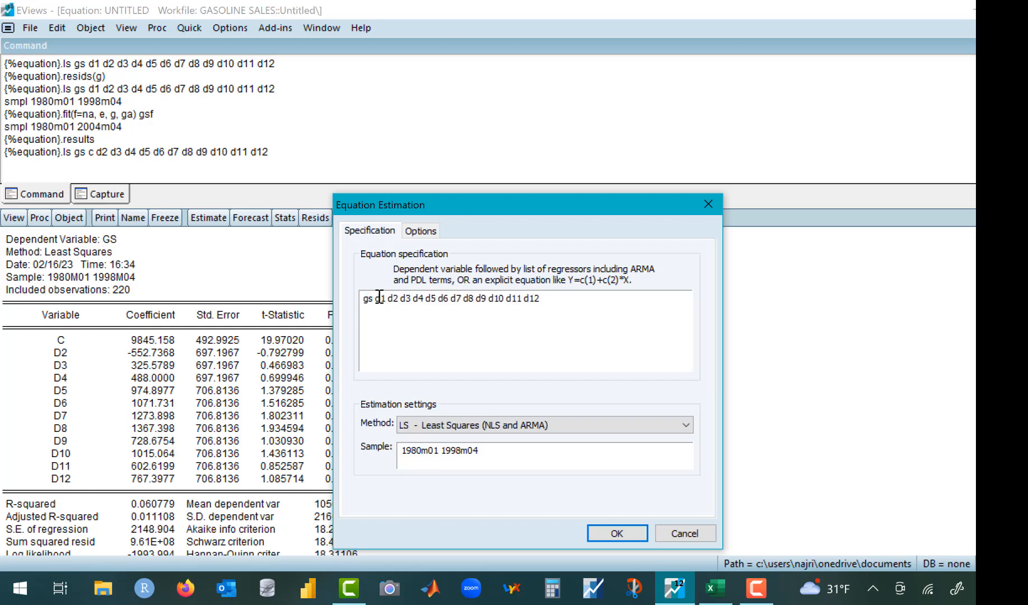
click(603, 539)
click(603, 539)
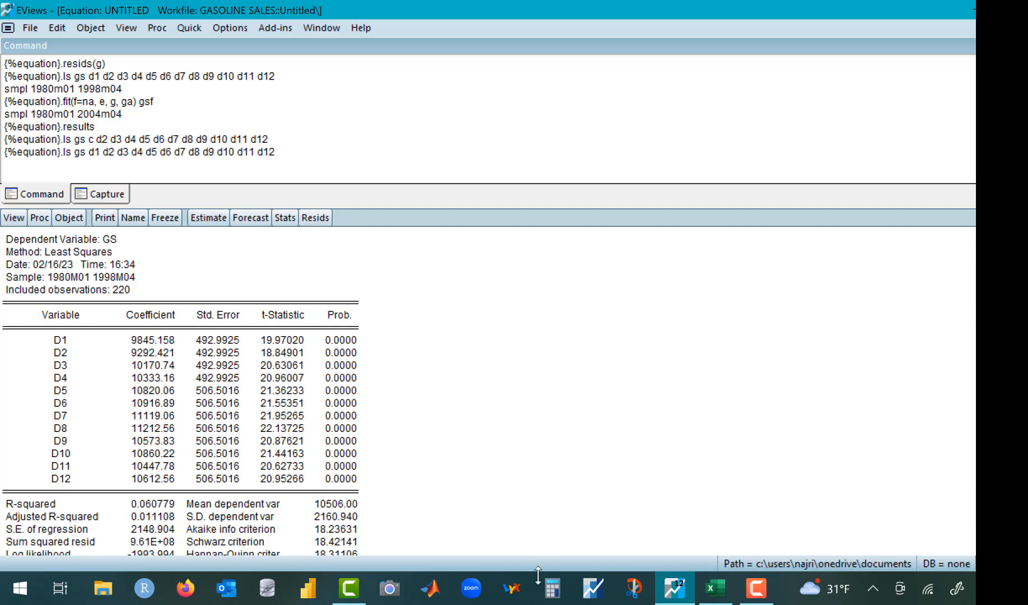
Open Calculator, restore it to a smaller window and place it beside the EViews coefficient table.
click(542, 596)
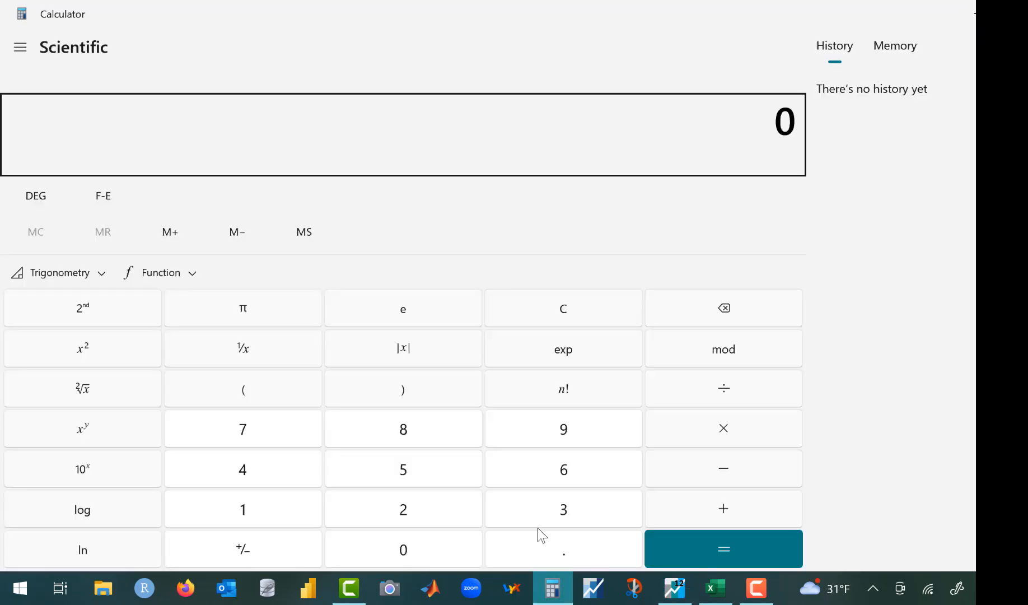
click(1017, 12)
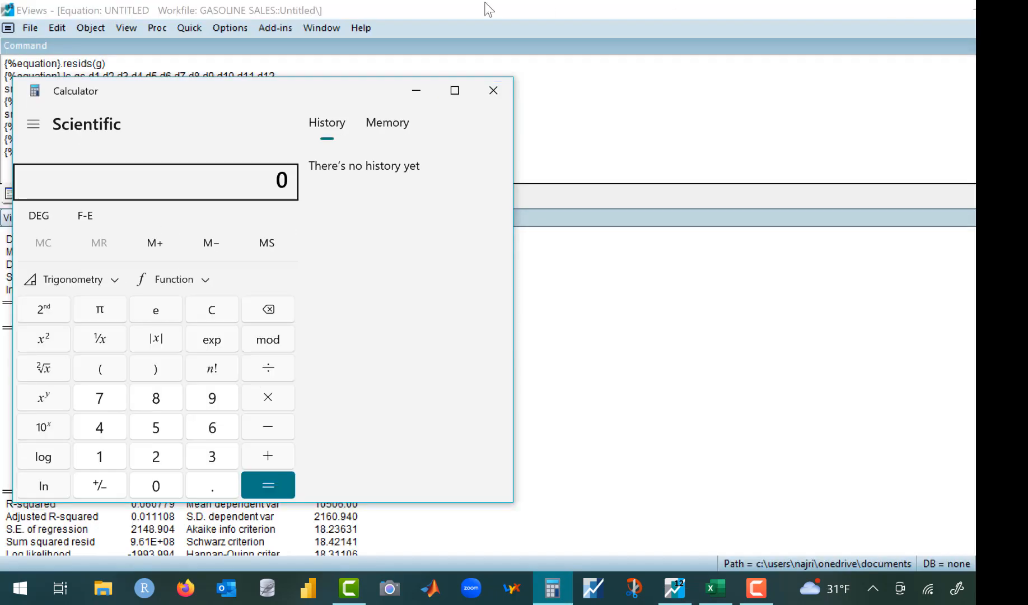
drag(240, 94, 602, 43)
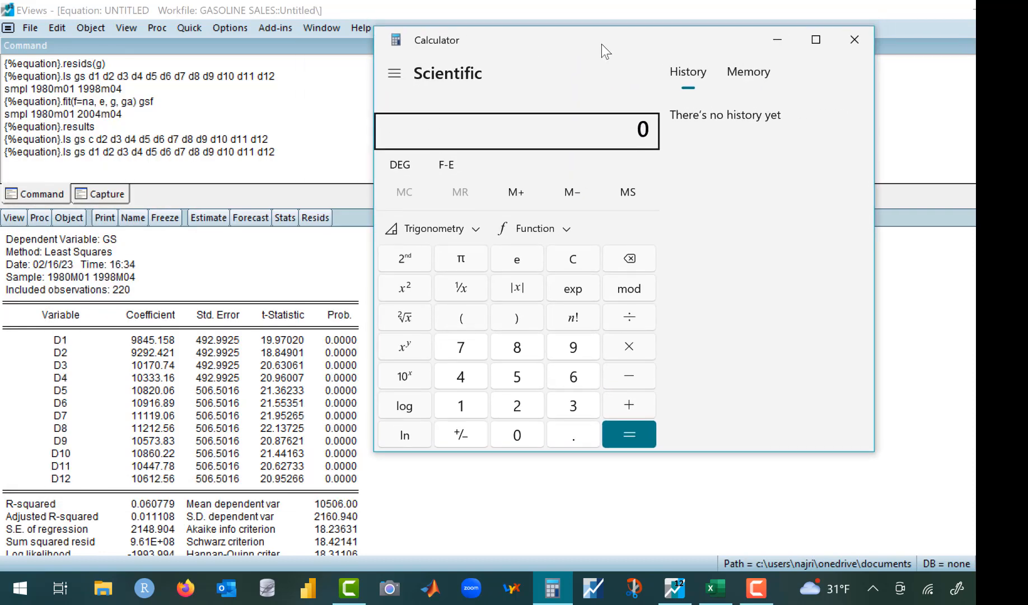
Calculate the difference between the D1 and D2 coefficients, 9845.158 minus 9292.421.
click(554, 350)
click(518, 348)
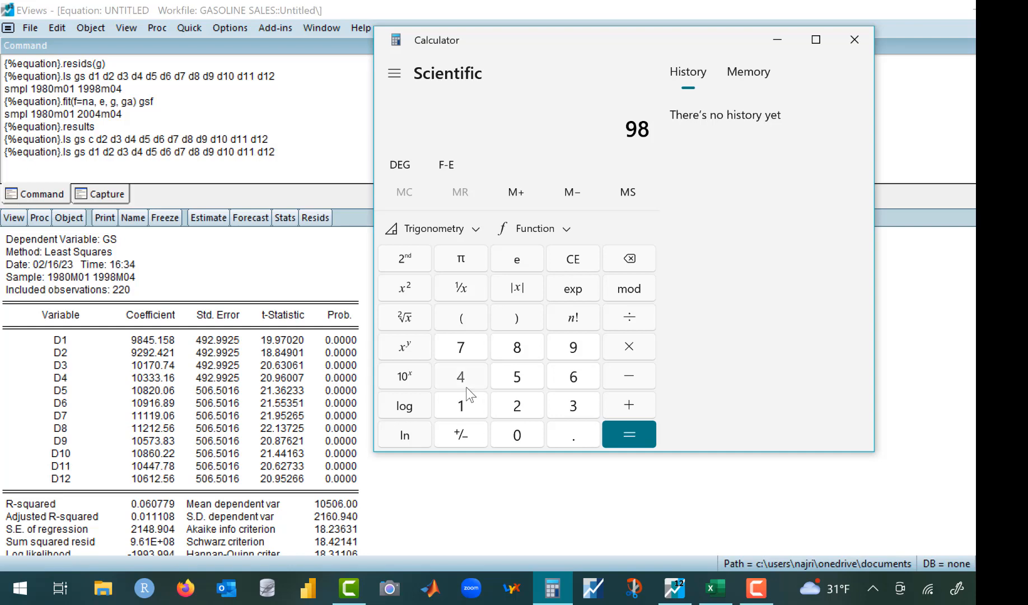
click(461, 376)
click(517, 378)
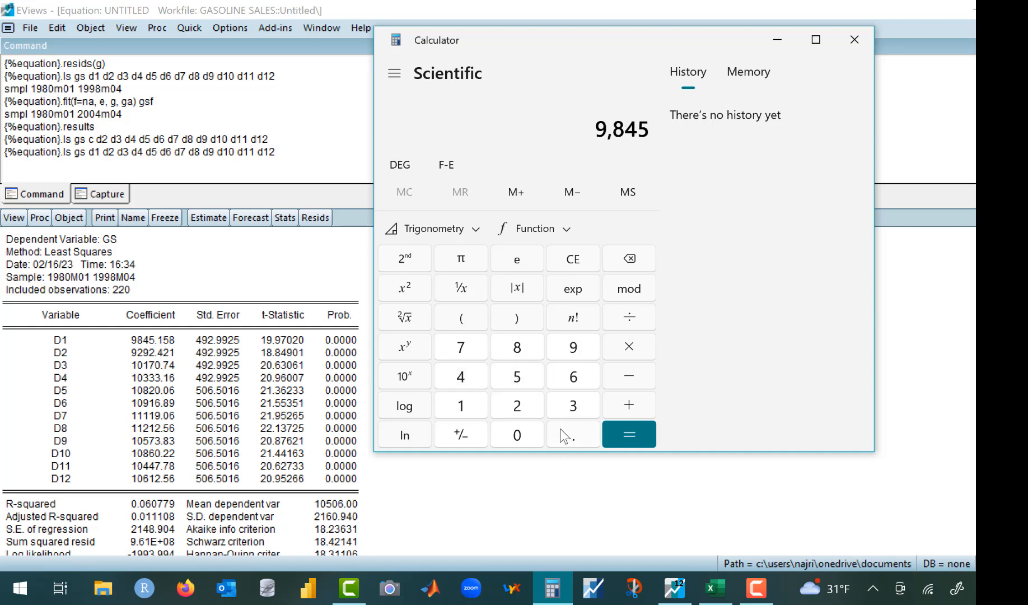
click(566, 435)
click(470, 408)
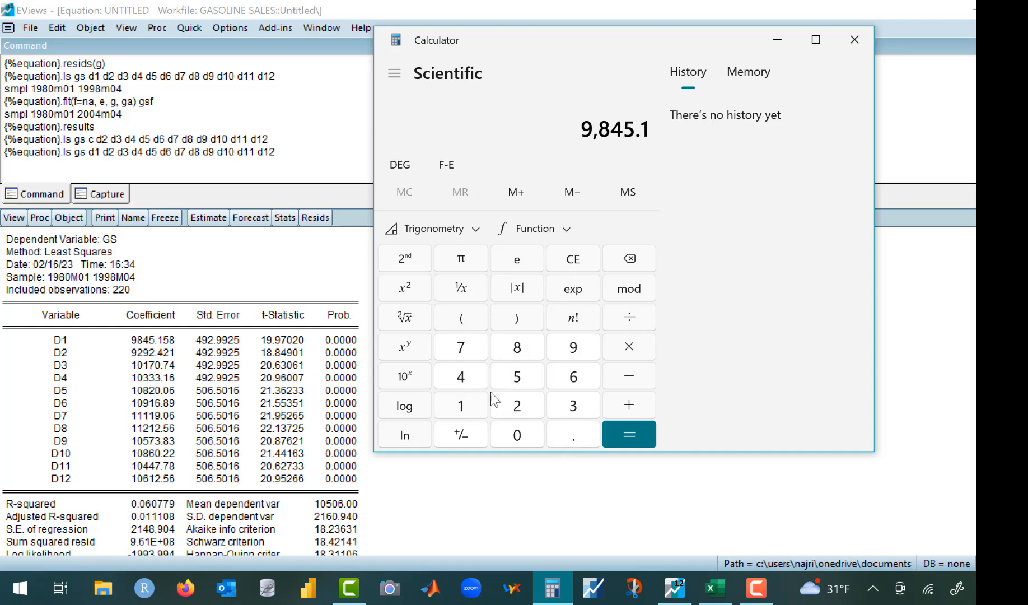
click(519, 379)
click(516, 346)
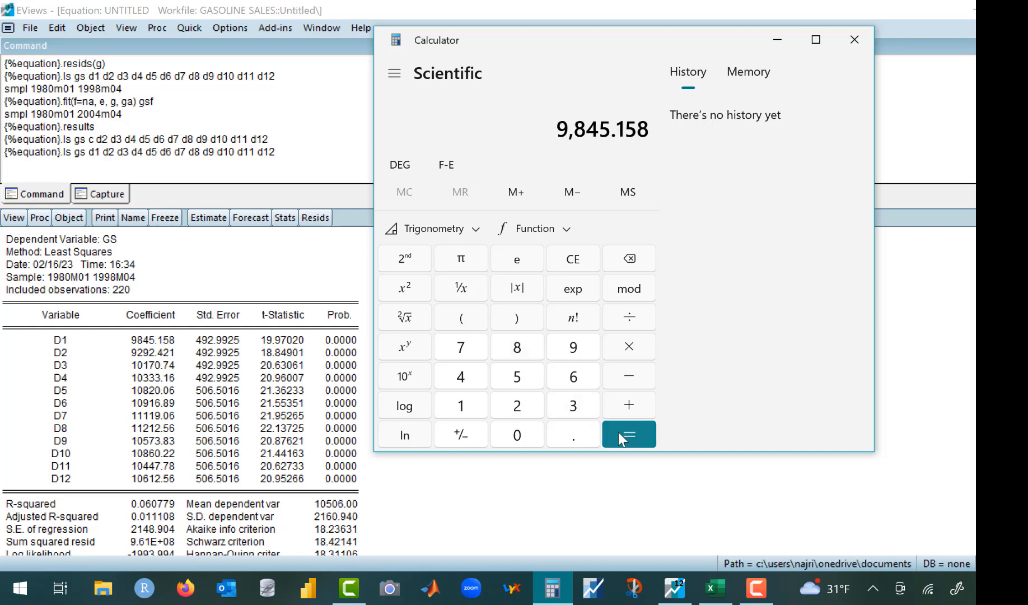
click(630, 376)
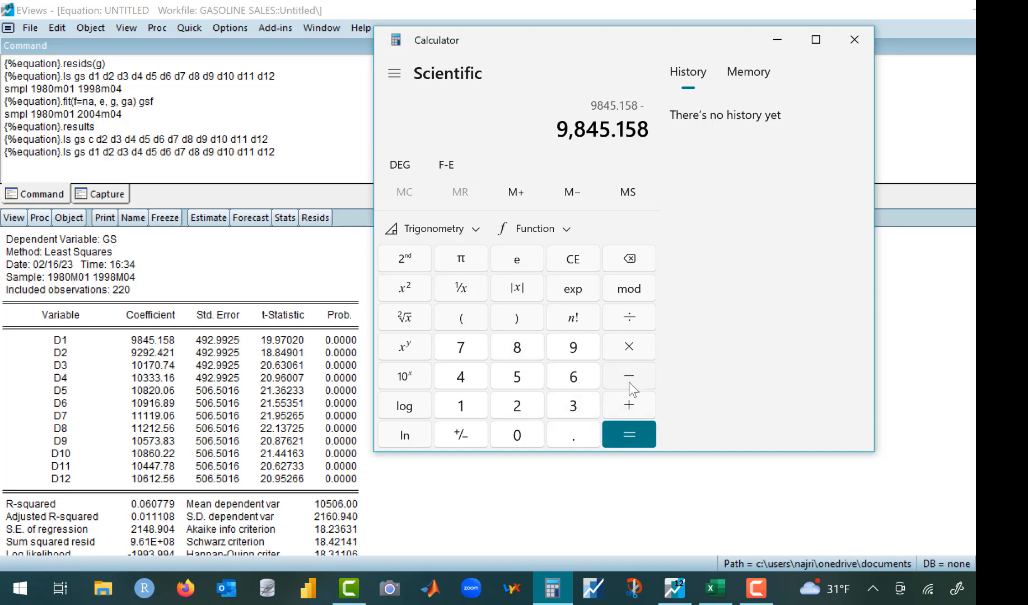
text(9)
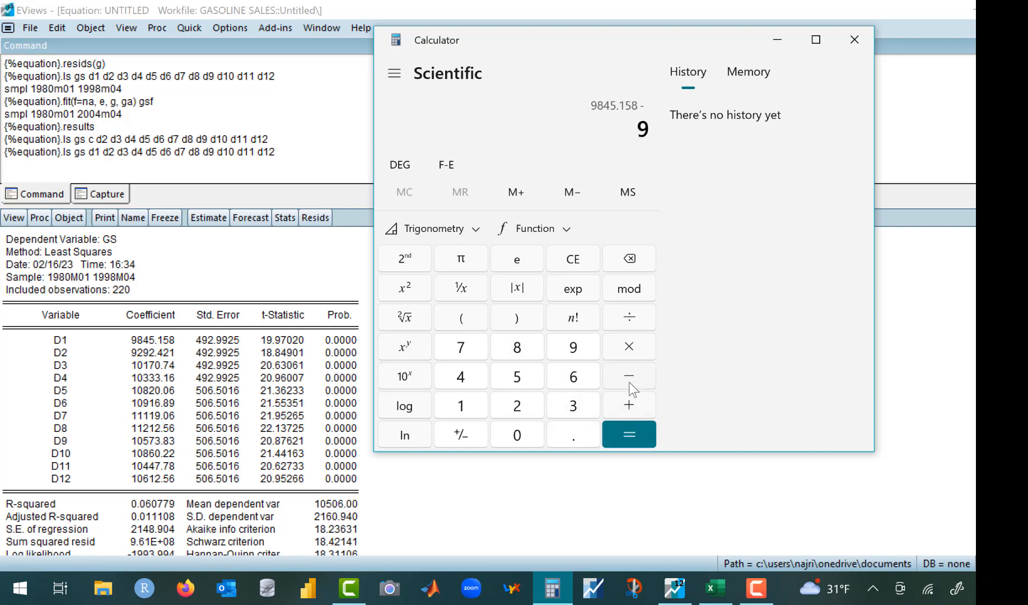
text(292)
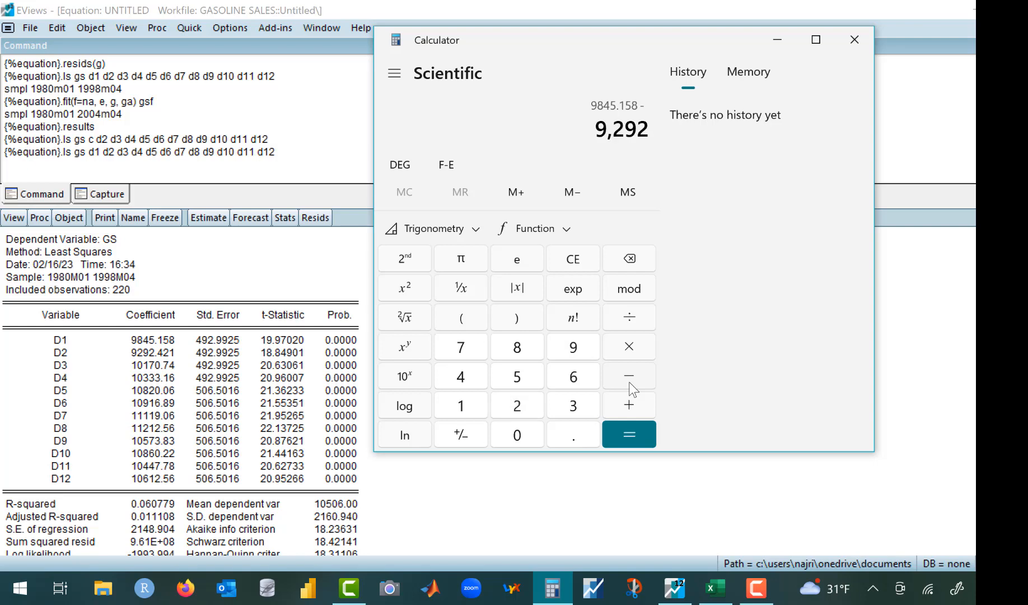
text(.421)
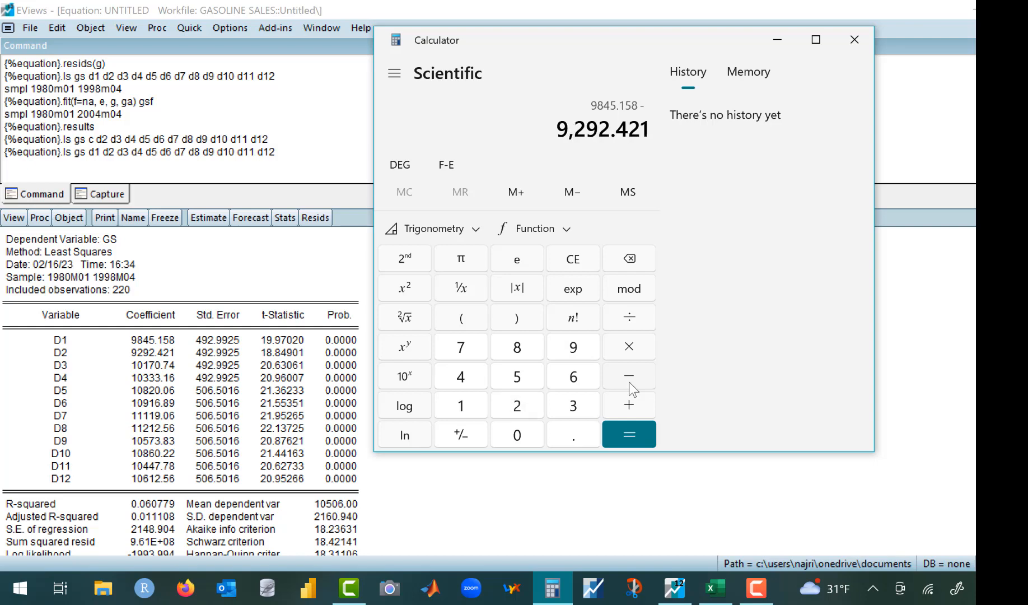
key(Return)
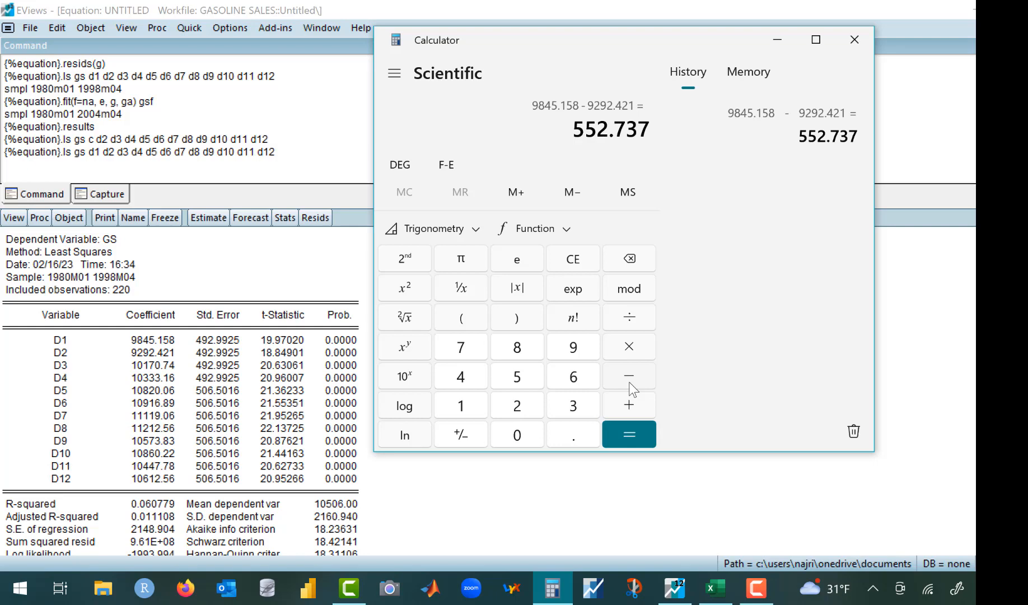
In EViews, replace d1 with the constant c in the seasonal equation and re-estimate it to compare the D2 coefficient.
click(208, 218)
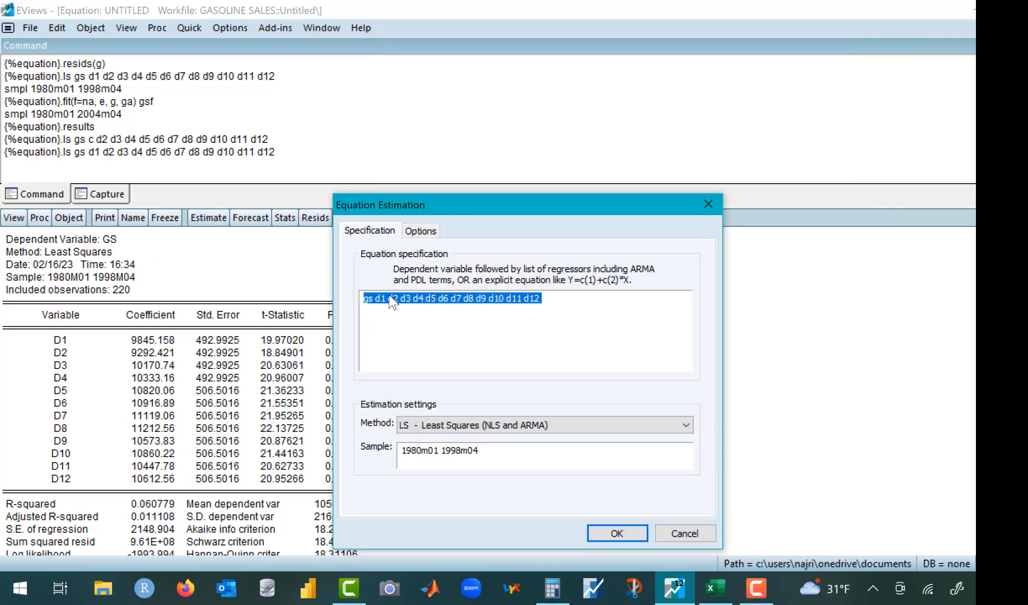
click(386, 297)
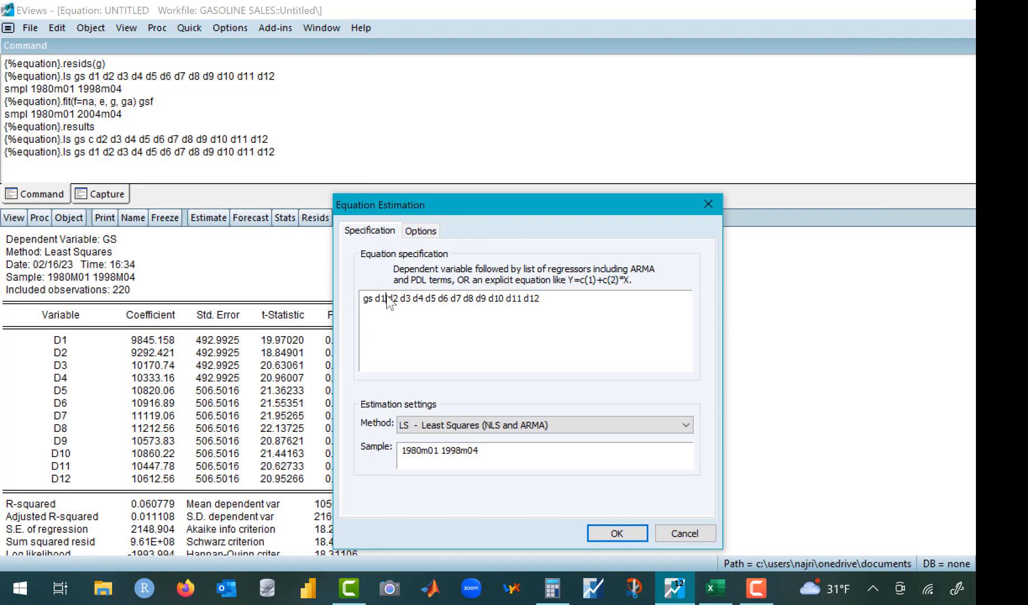
key(BackSpace)
key(BackSpace)
text(c)
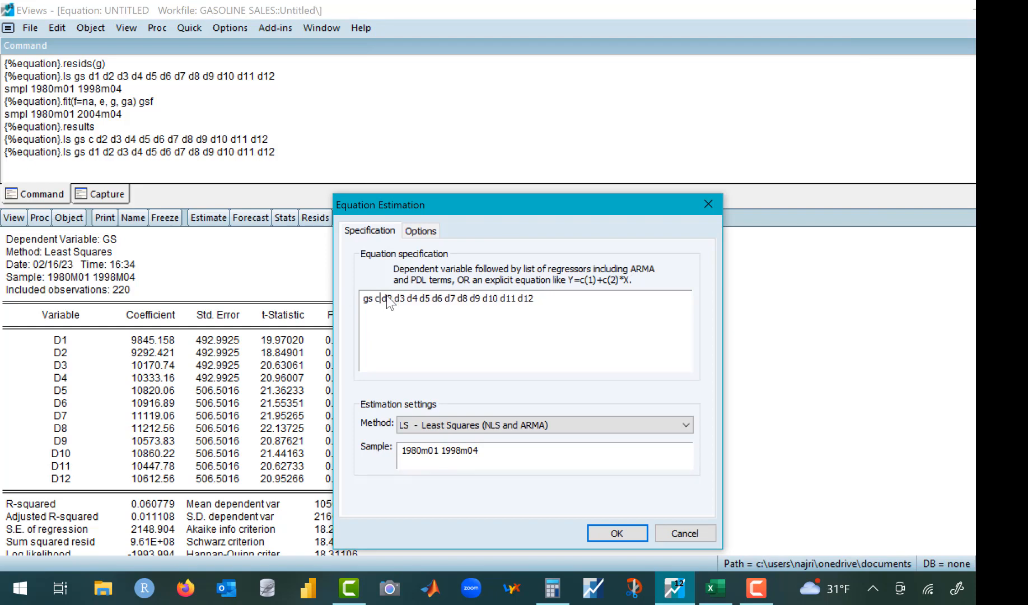
key(Return)
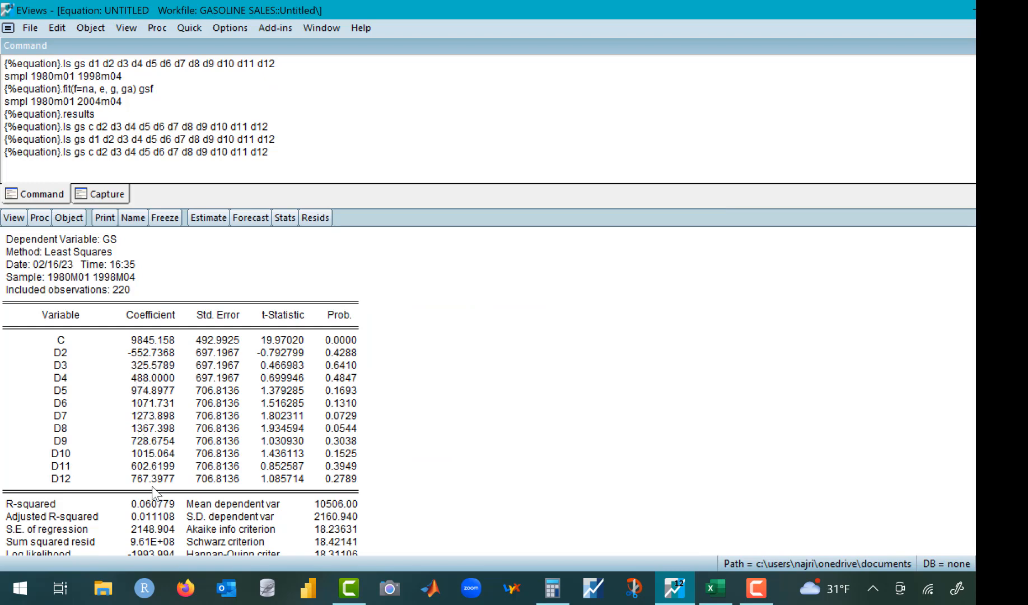
Bring Calculator back to compare its result with the D2 coefficient, and close it.
click(552, 588)
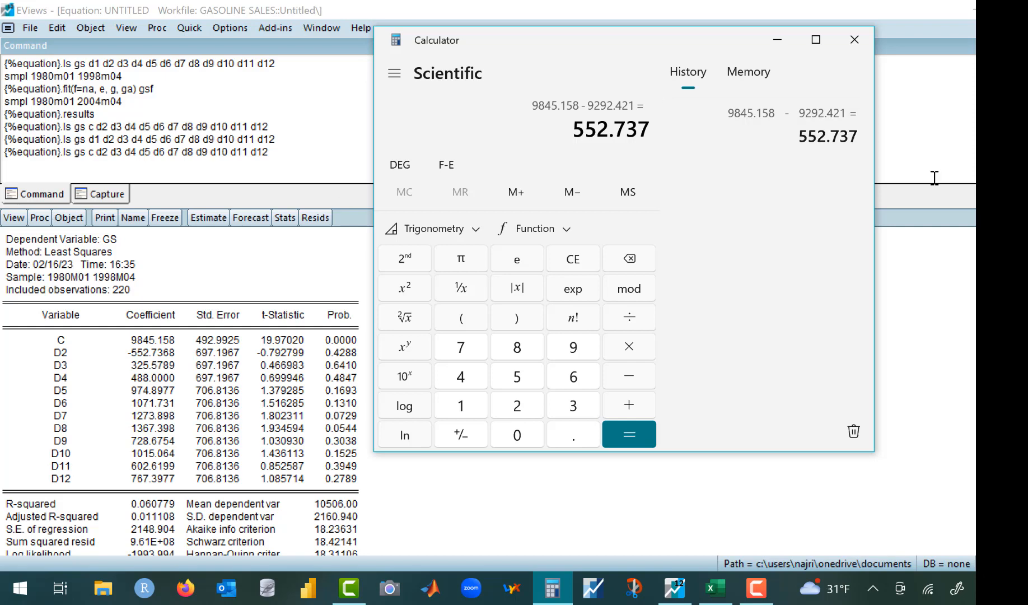
click(853, 45)
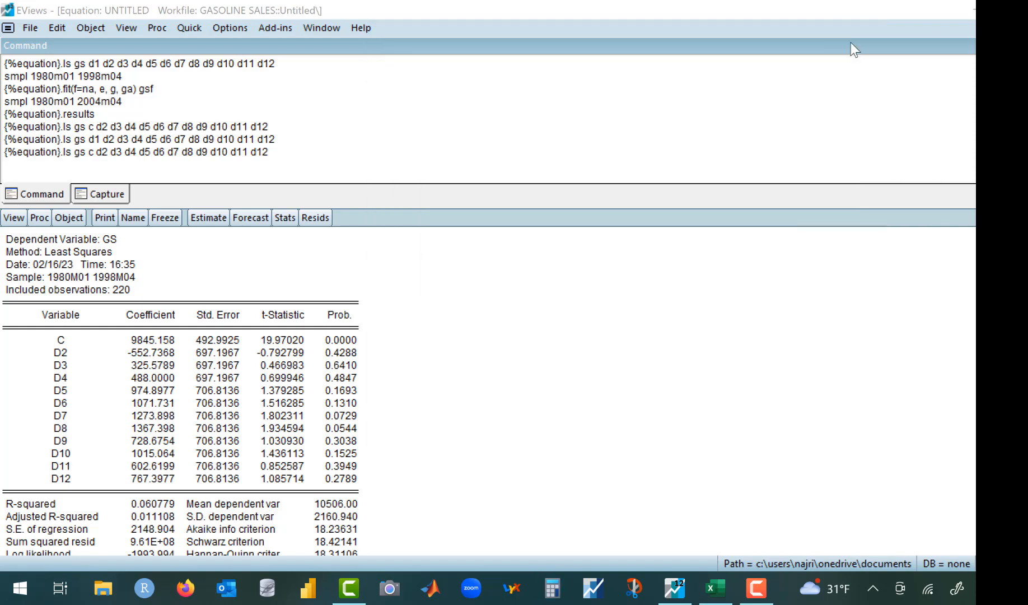
click(179, 28)
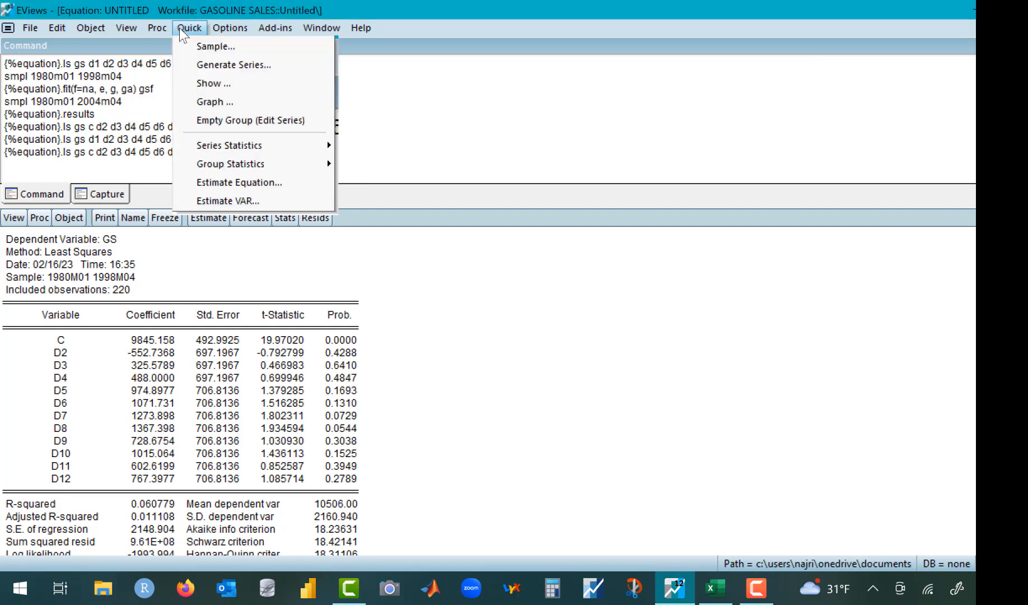
mouse_move(164, 29)
click(131, 277)
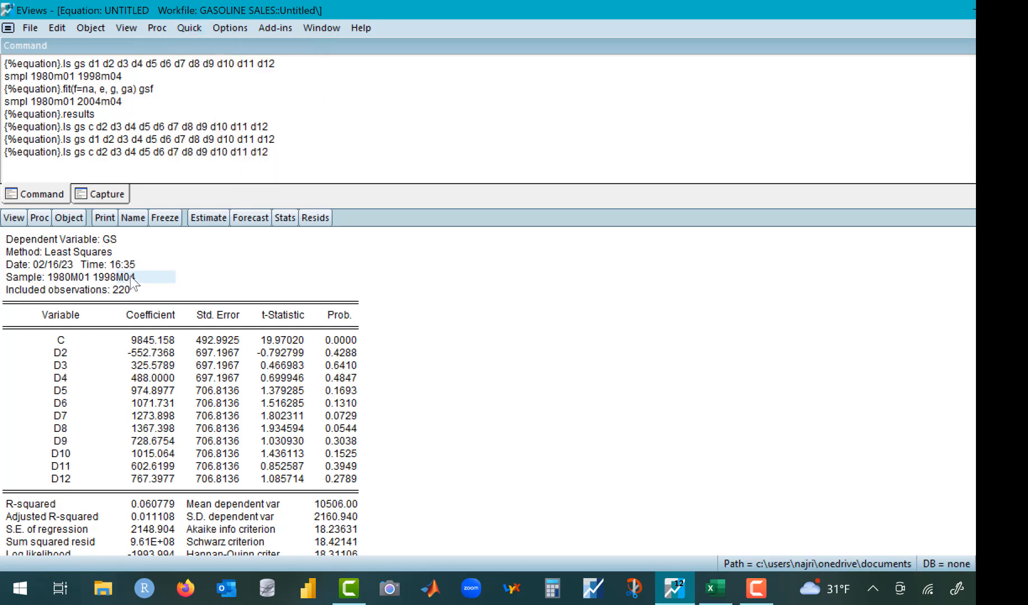
Swap the constant c back to d1 in the equation specification and re-estimate on the 1980m01 1998m04 sample.
click(201, 219)
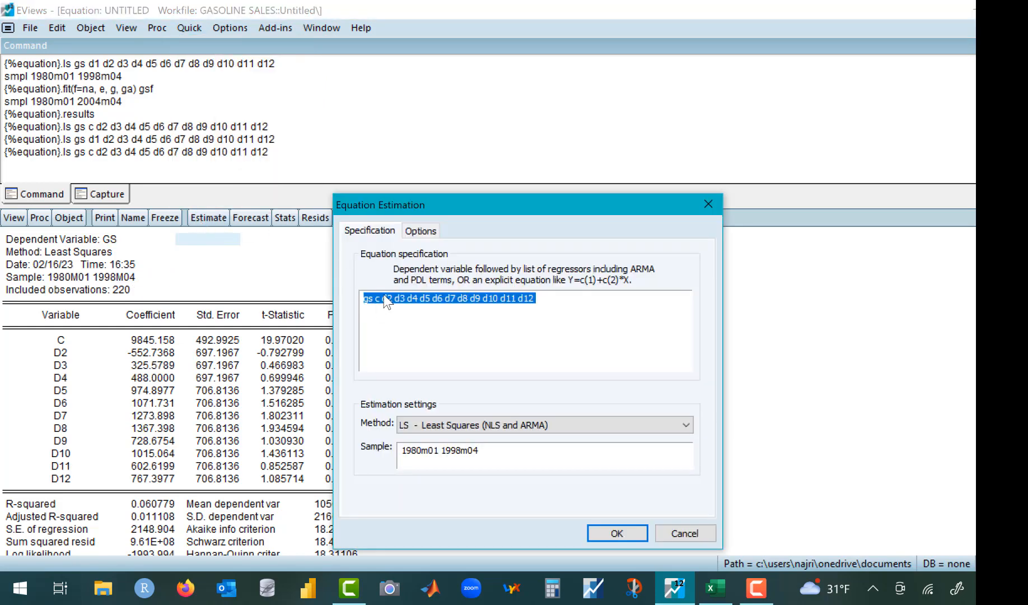
click(379, 298)
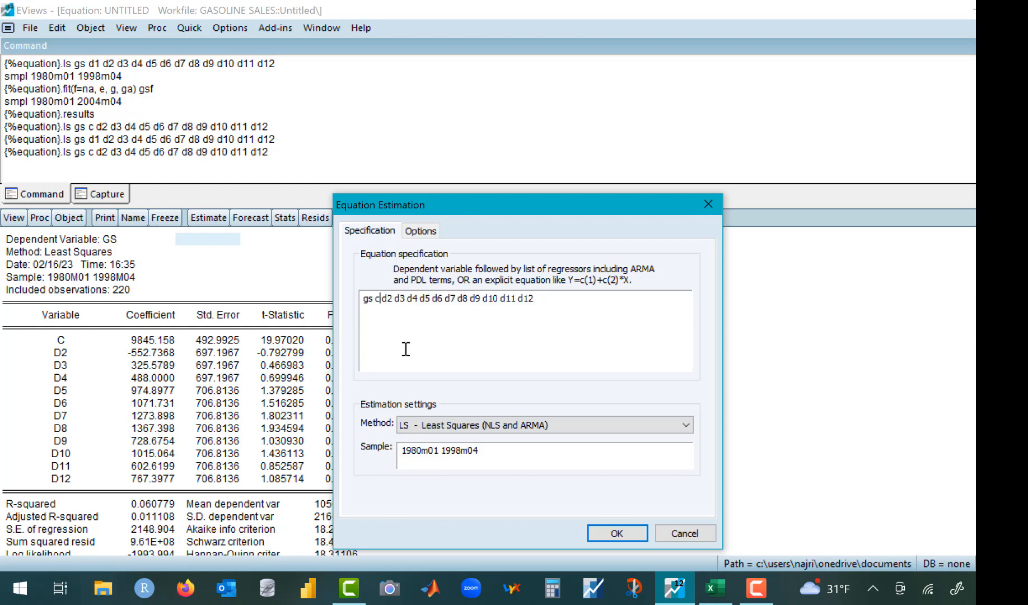
key(BackSpace)
text(d1)
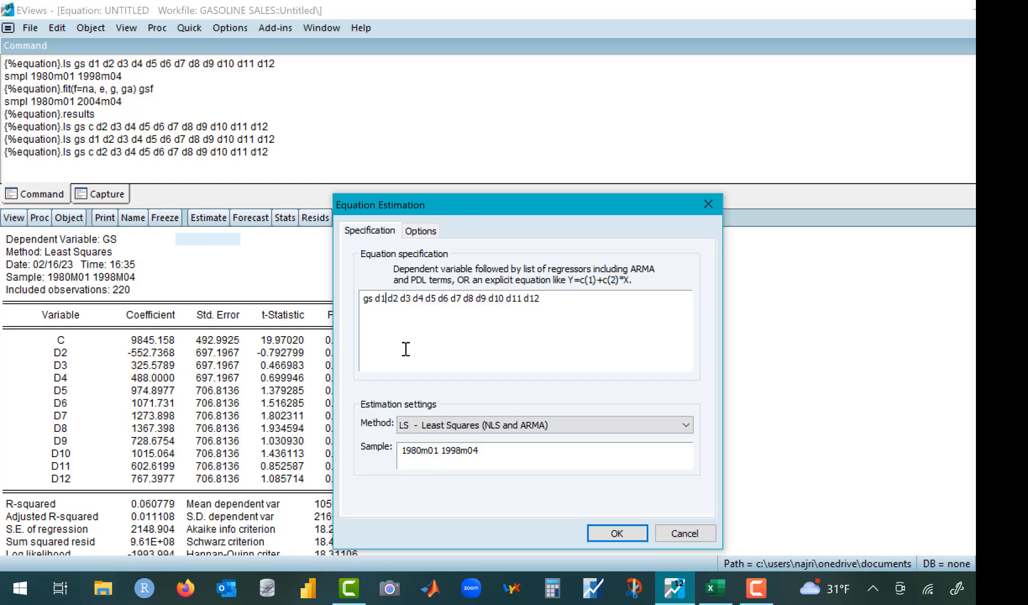
click(602, 534)
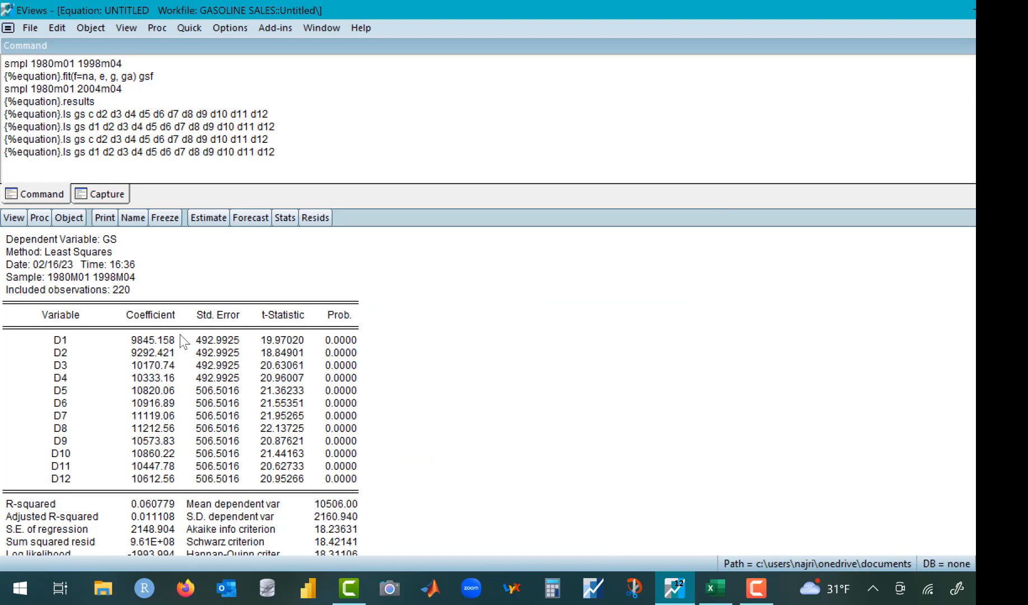
Save the estimated seasonal equation in the workfile under the name seasonlity.
click(131, 224)
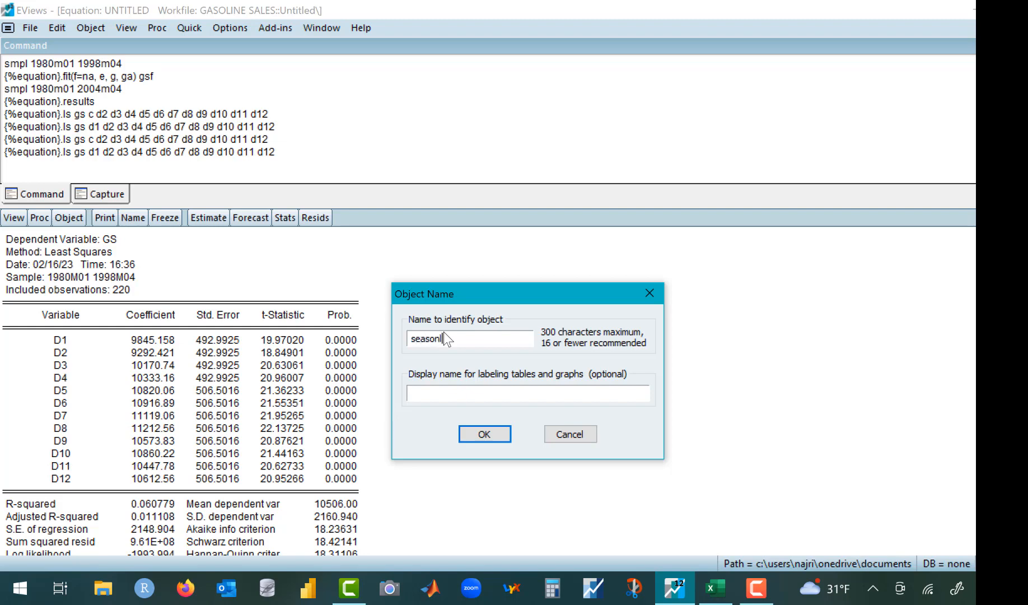
text(seasonlity)
click(482, 435)
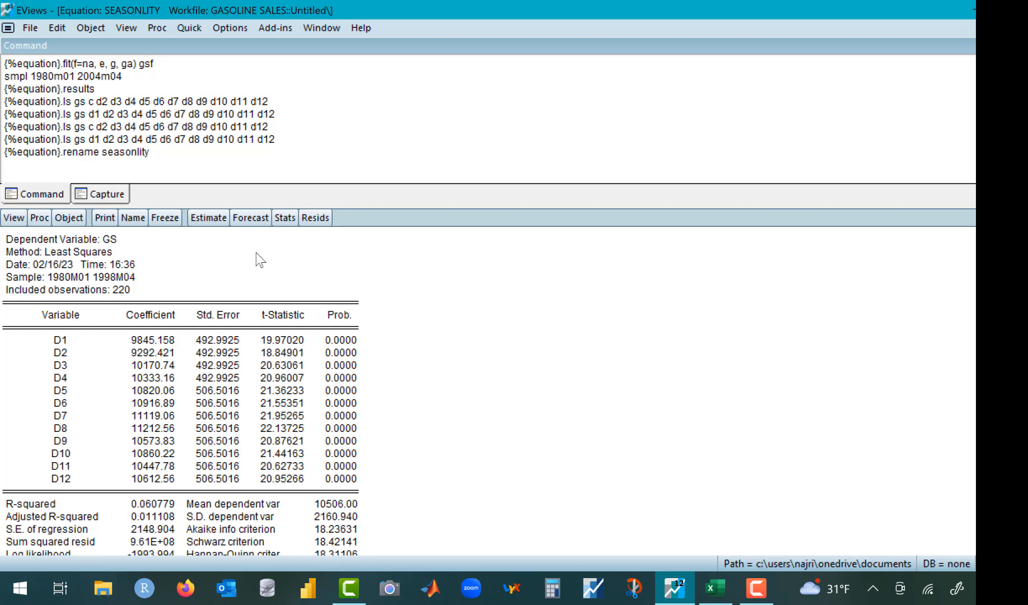
Open the forecast settings for the seasonlity equation and copy the out-of-sample range 1998M05 2001M04 from cell B4 in Excel.
click(251, 218)
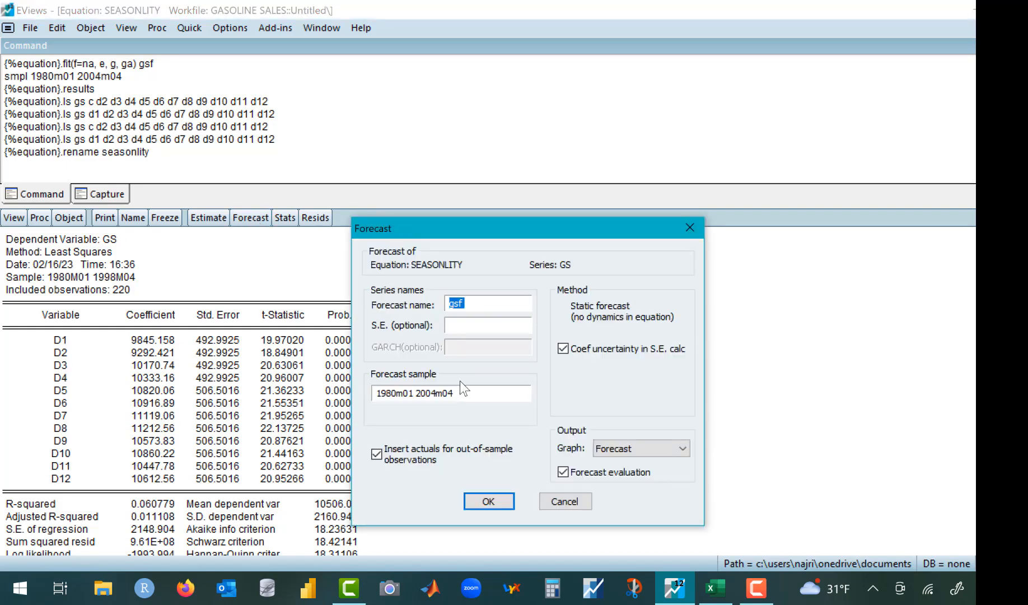
click(715, 588)
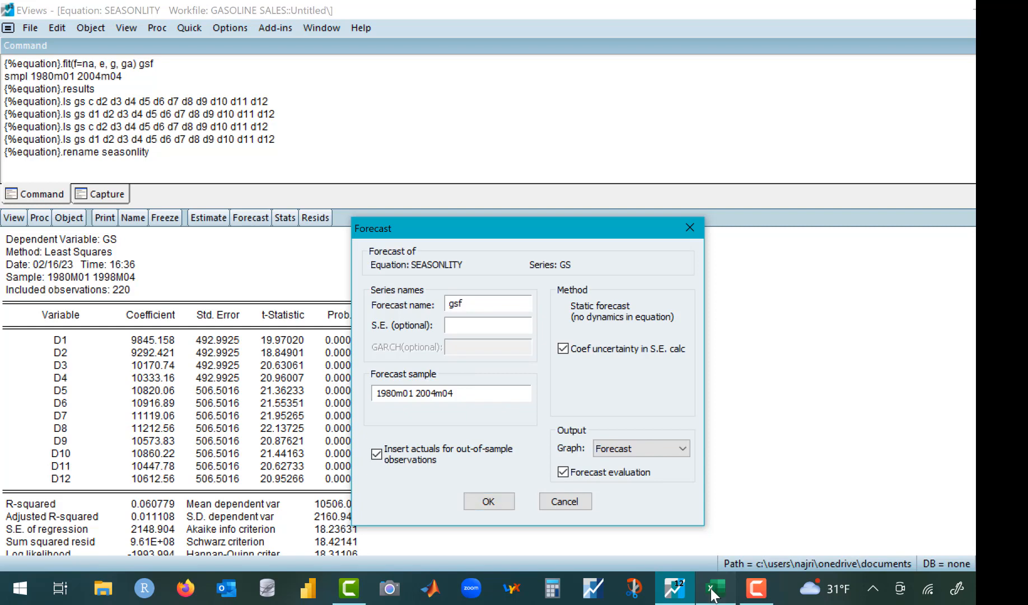
scroll(357, 402, left, 6)
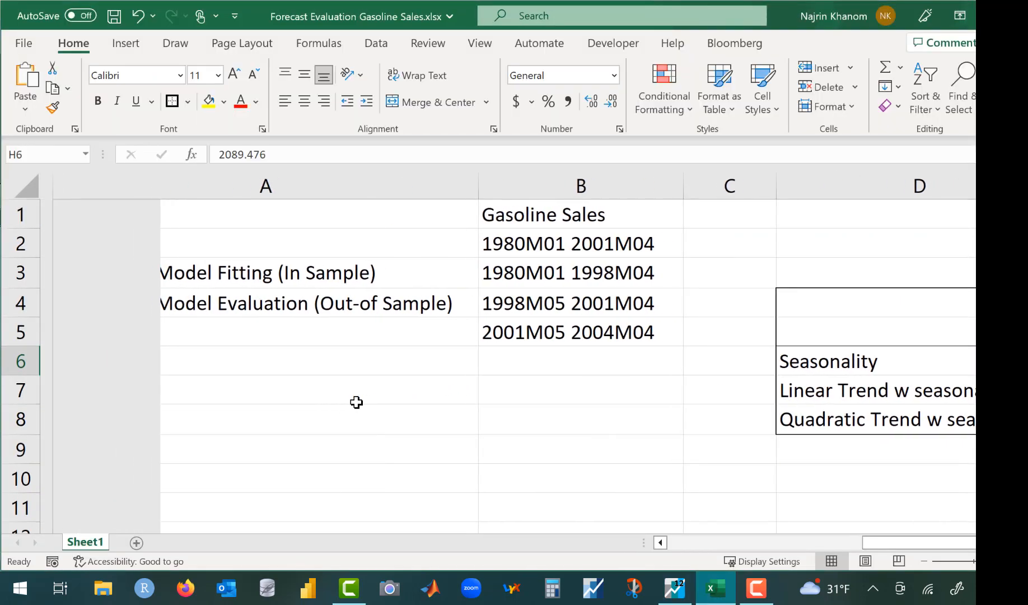
click(494, 315)
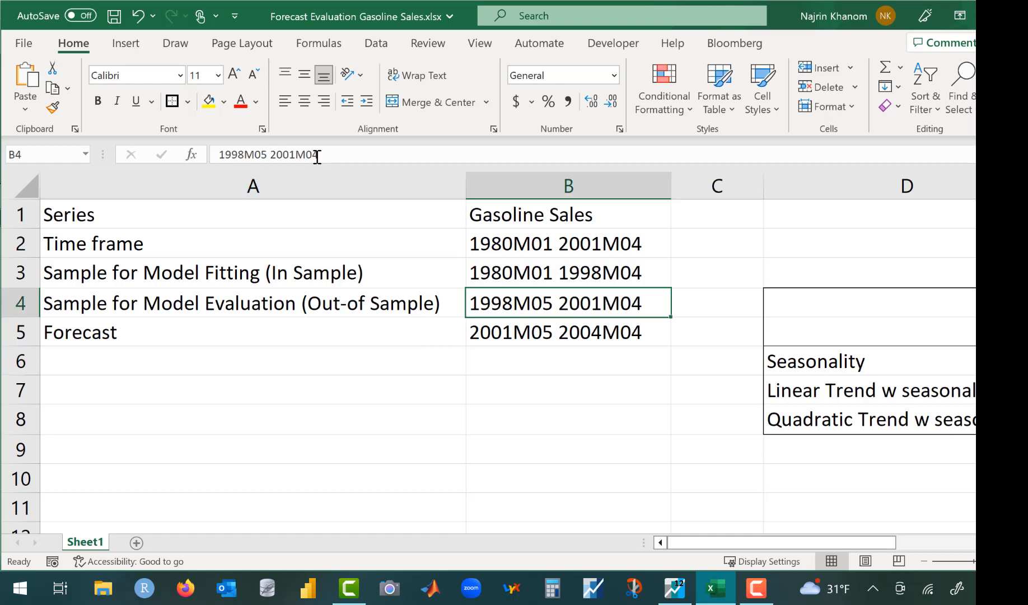
drag(325, 157, 208, 152)
key(ctrl+c)
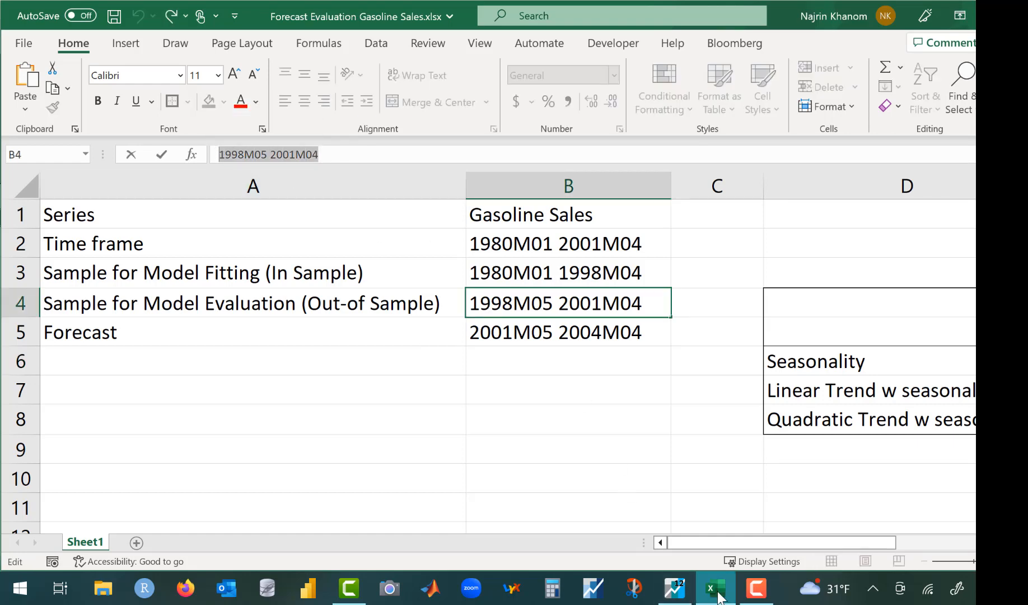
Back in EViews, forecast gsf over 1998M05 2001M04 without inserting actuals for out-of-sample observations, using the Forecast & Actuals graph.
mouse_move(719, 596)
click(675, 588)
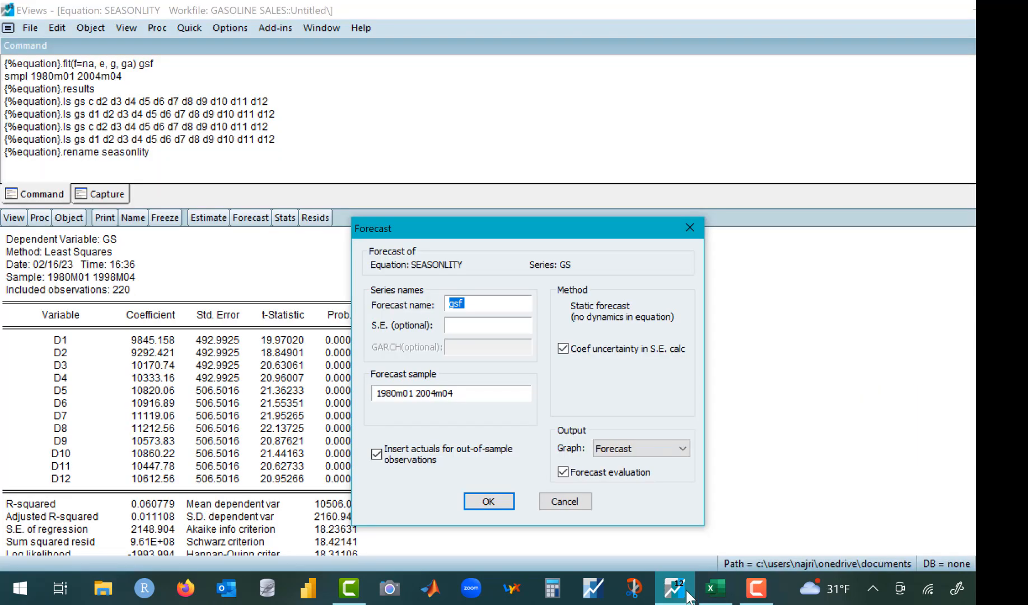
drag(458, 393, 319, 375)
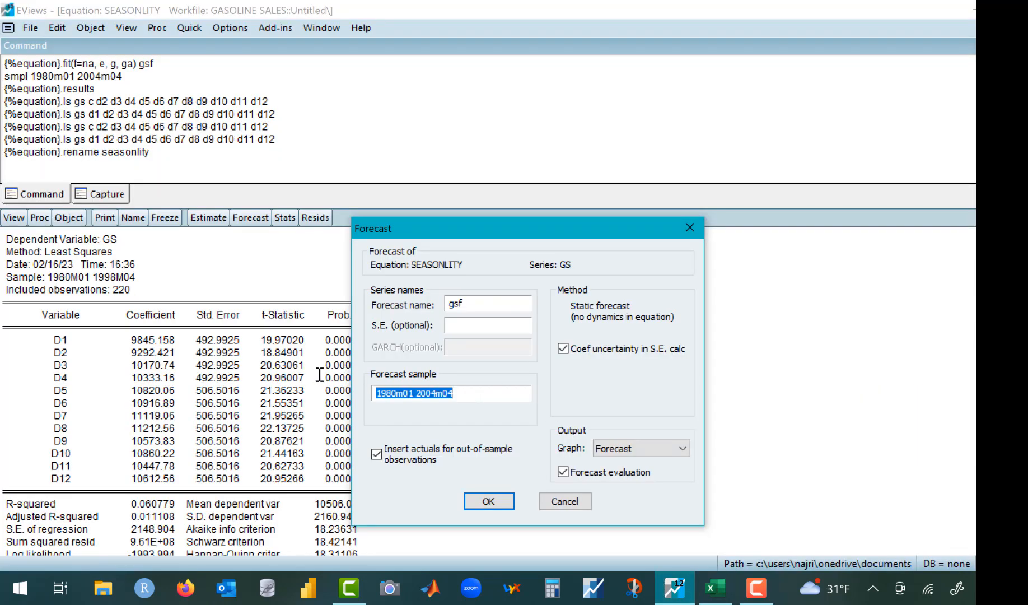
key(ctrl+v)
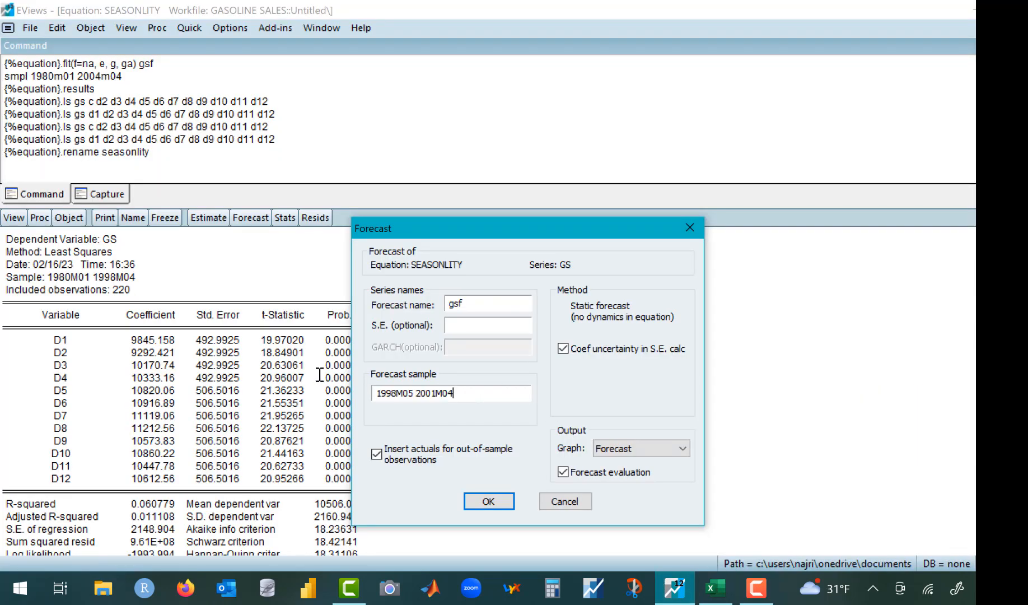
click(381, 457)
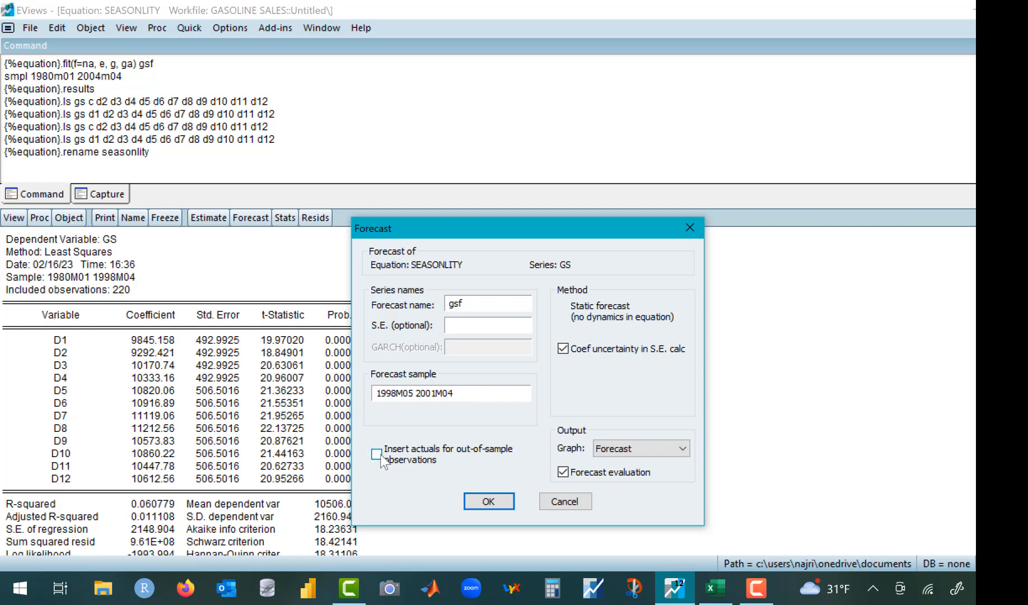
click(627, 447)
click(631, 485)
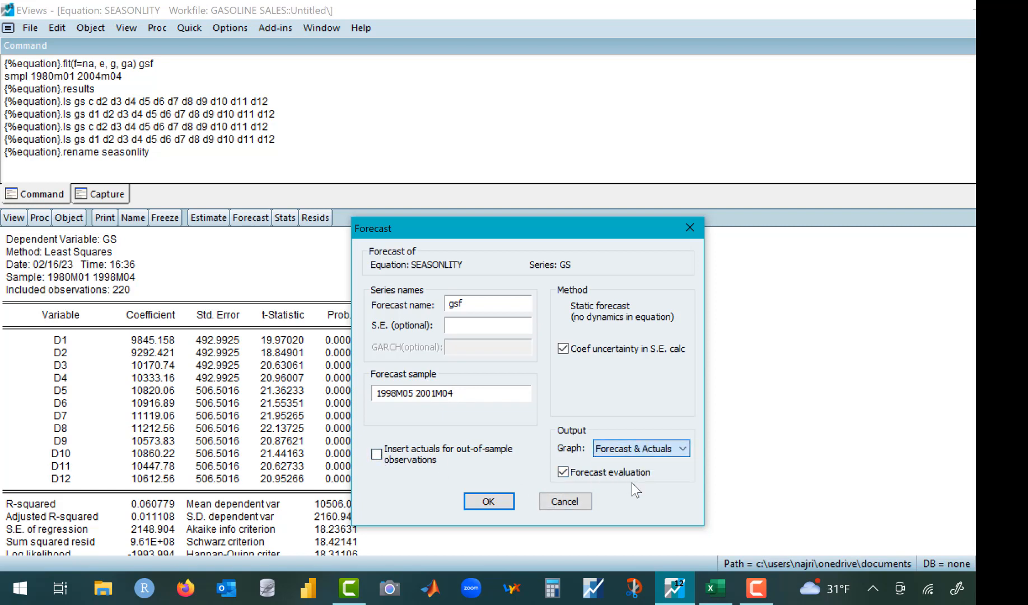
click(488, 502)
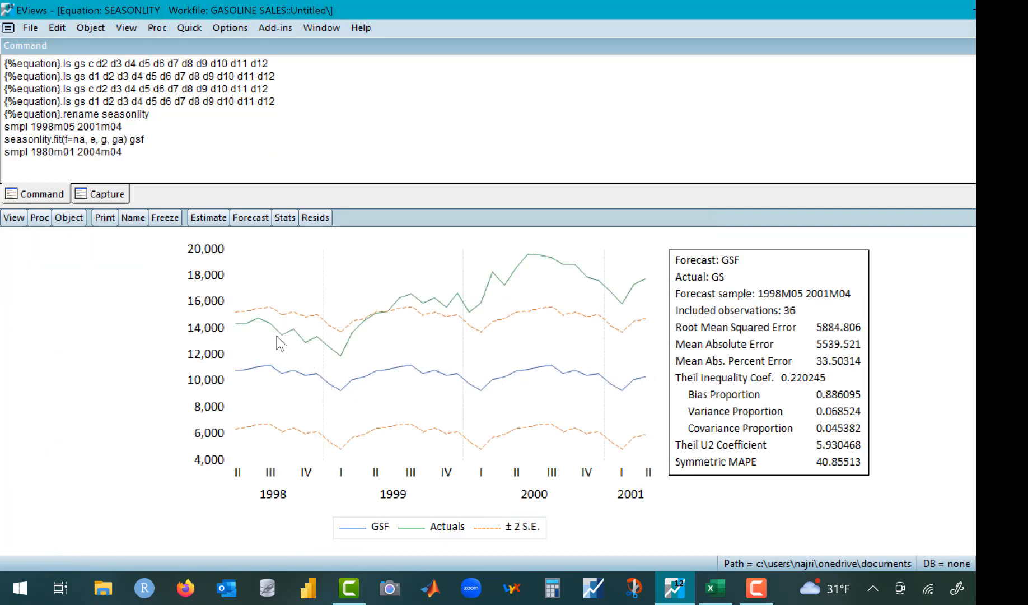
Copy the root mean squared error value from the forecast statistics label and close the label settings.
mouse_move(617, 290)
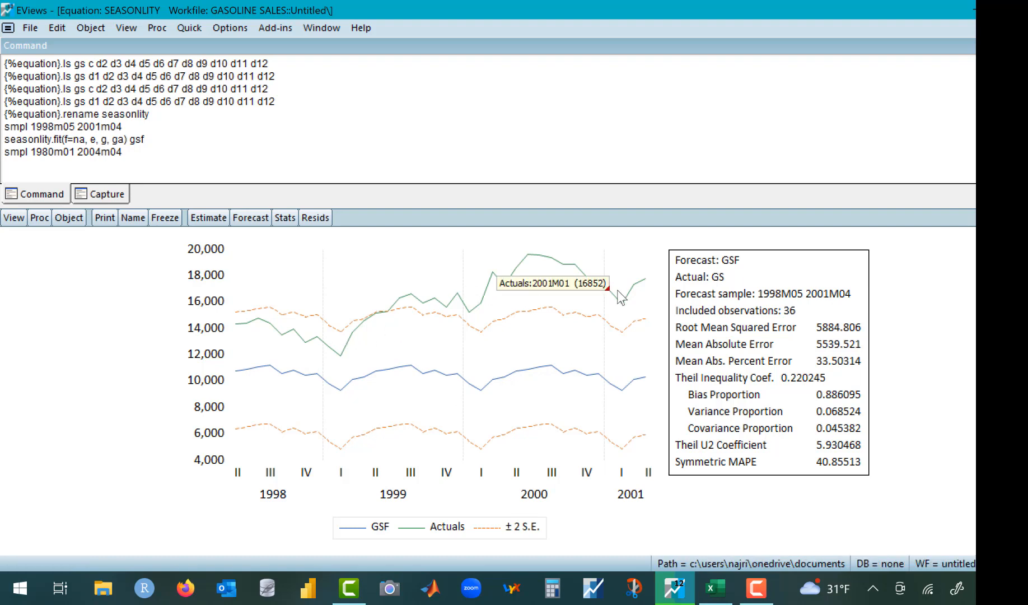
double_click(690, 327)
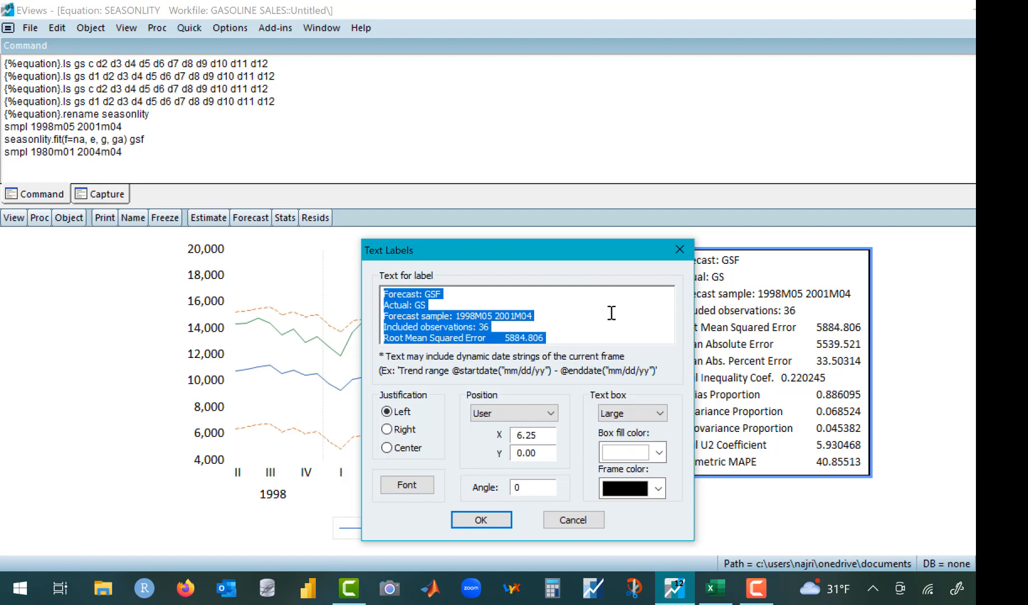
click(520, 337)
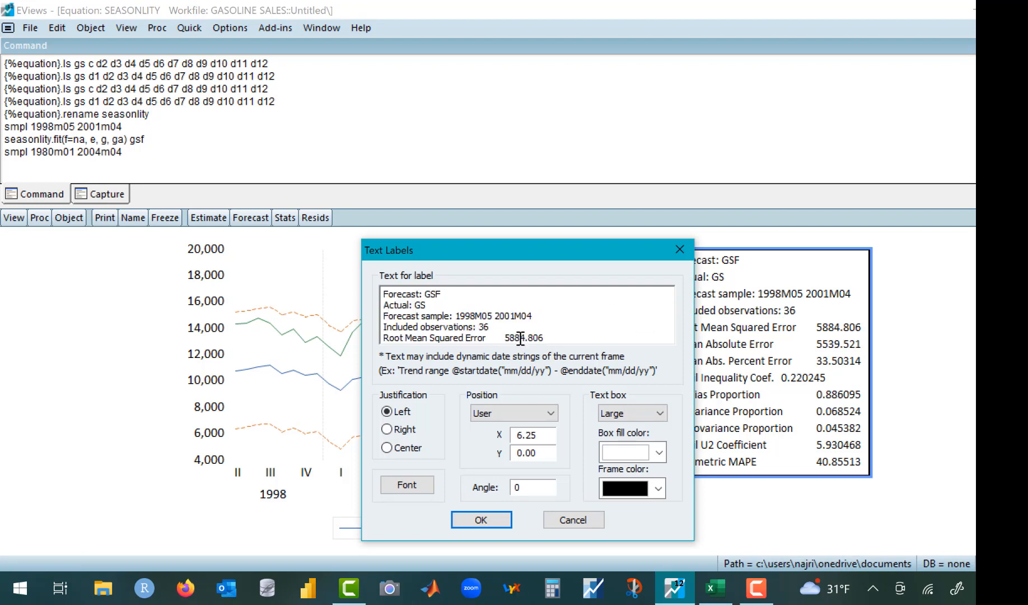
drag(506, 339, 546, 342)
click(496, 520)
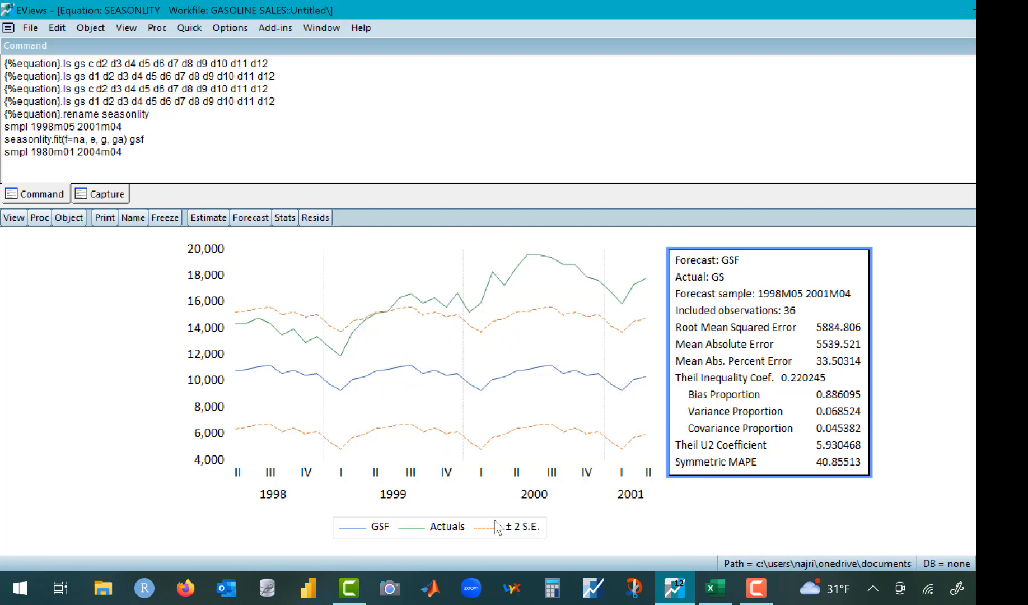
Copy the root mean squared error 5884.806 from the forecast statistics into the Seasonality row's out-of-sample RMSE cell I6 in Excel.
mouse_move(715, 595)
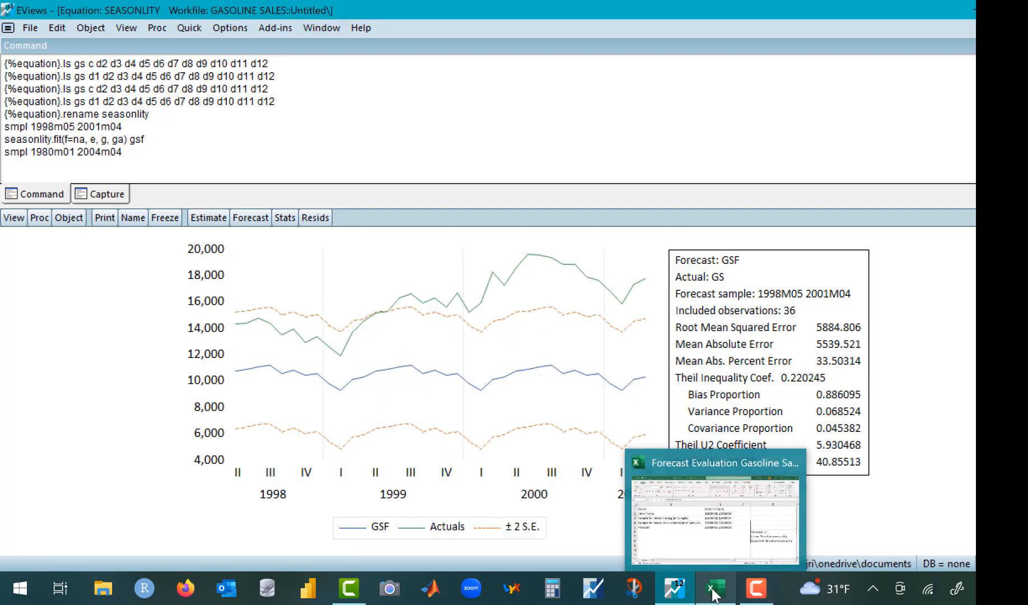
click(714, 594)
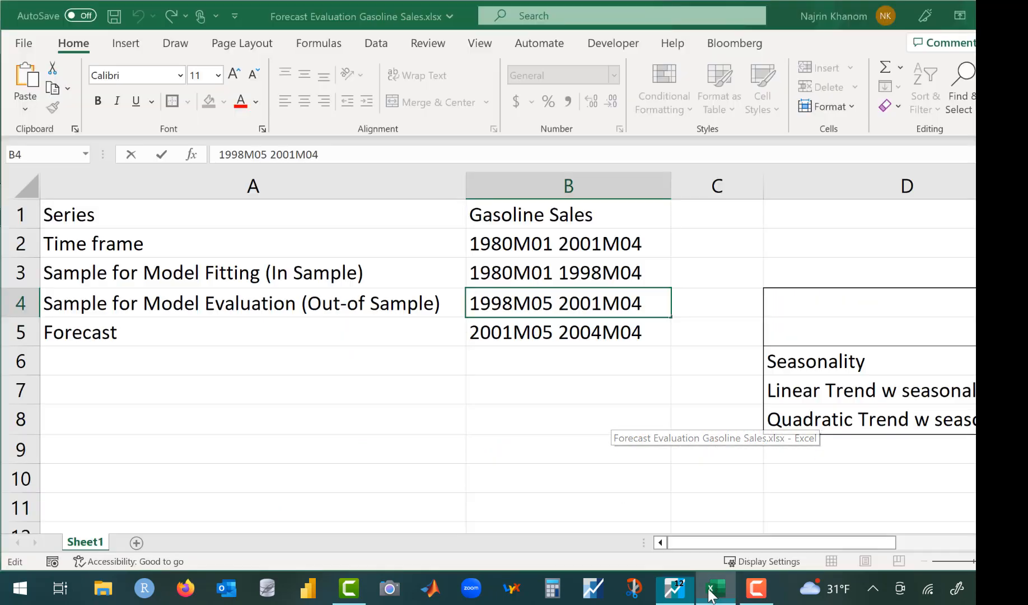
scroll(901, 323, right, 3)
scroll(901, 323, right, 4)
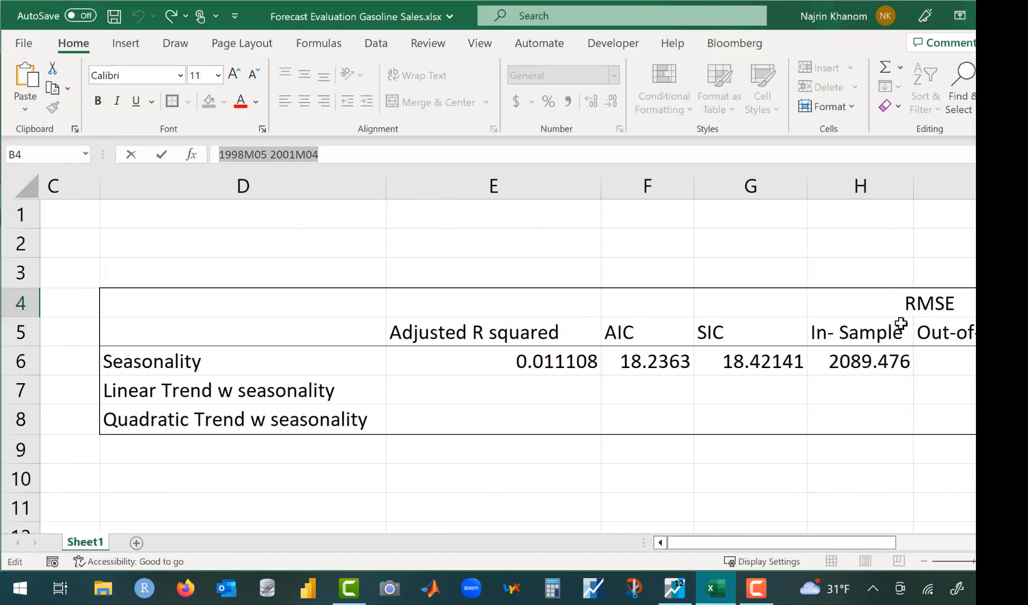
click(910, 359)
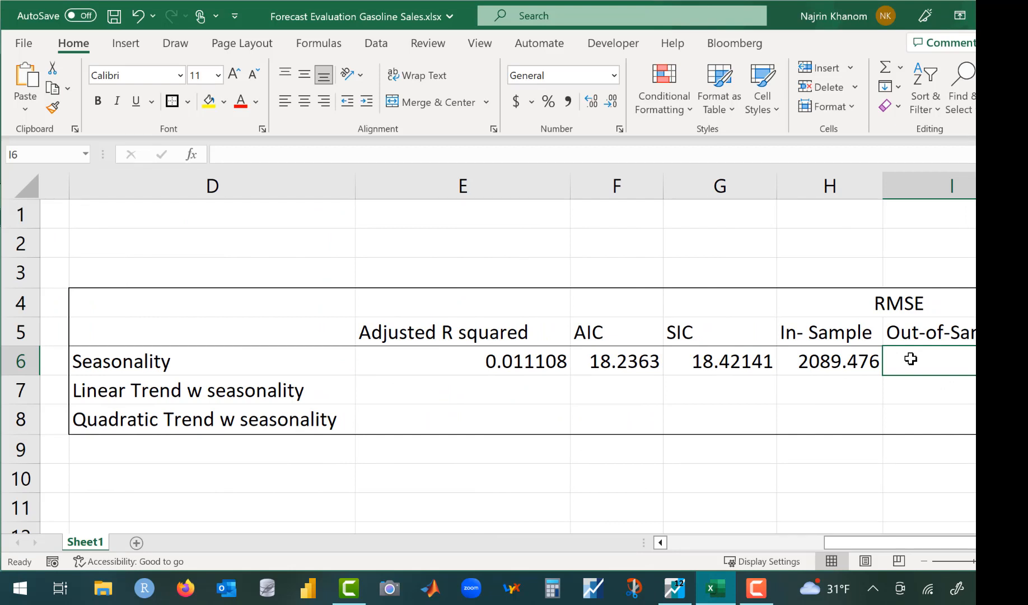
key(ctrl+c)
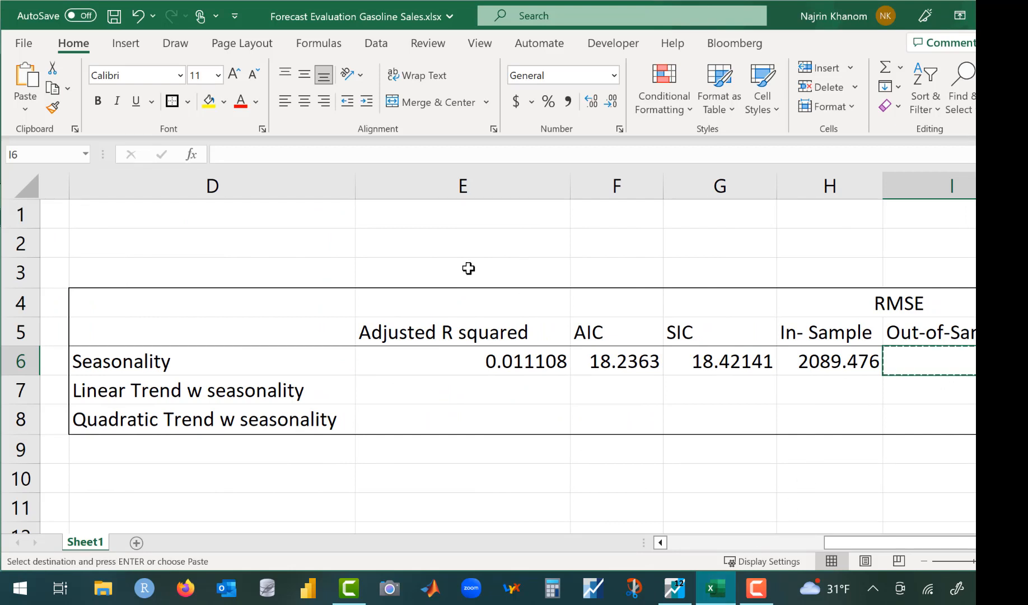
click(397, 153)
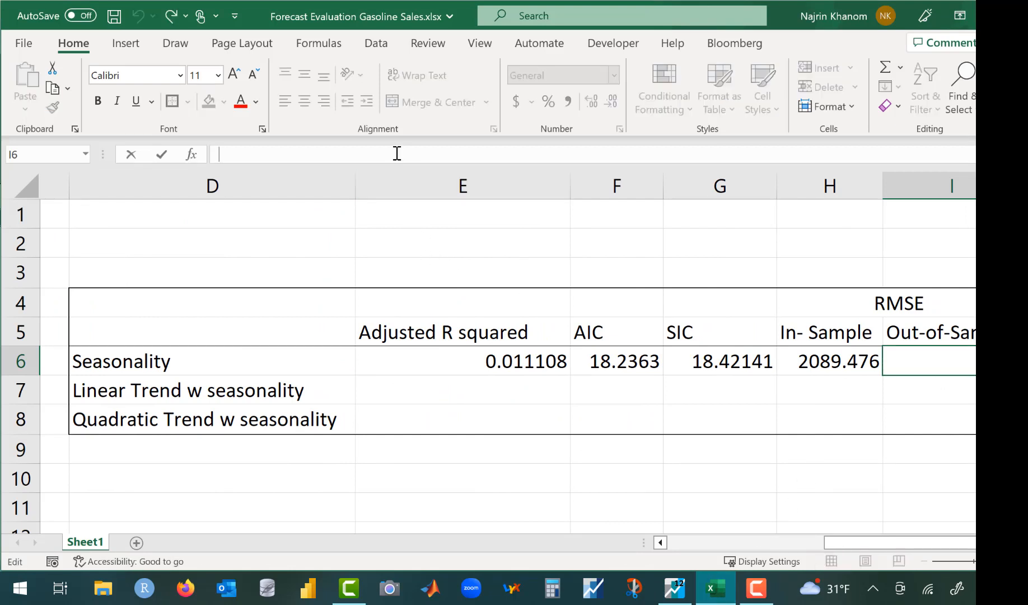
click(675, 588)
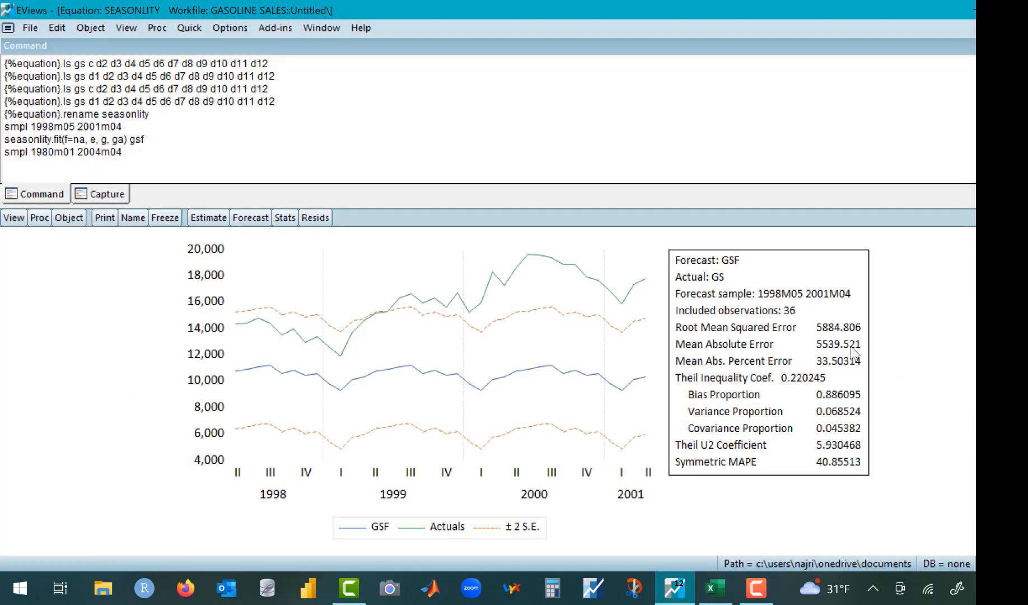
click(843, 325)
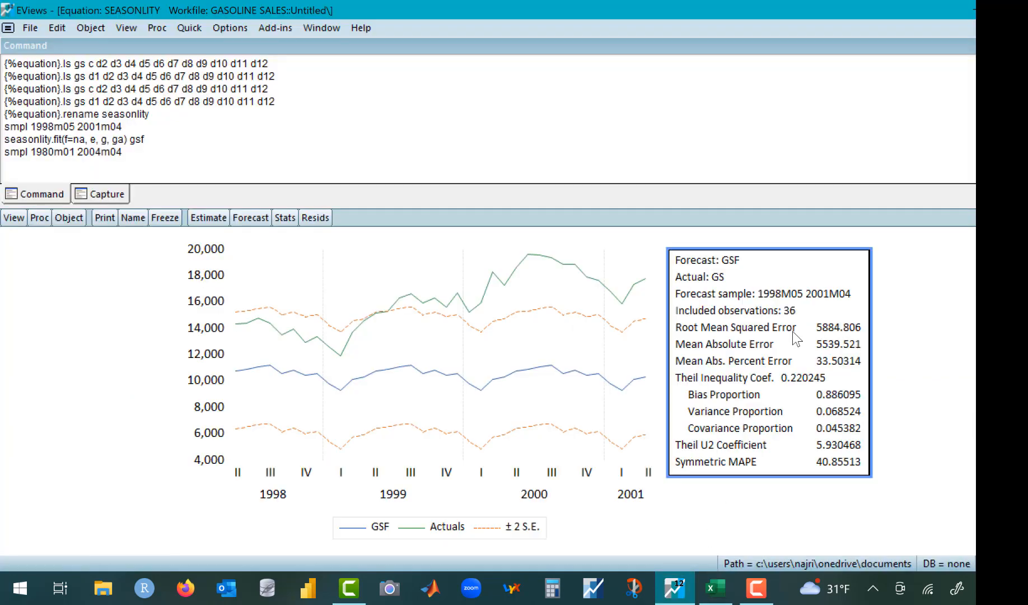
double_click(829, 331)
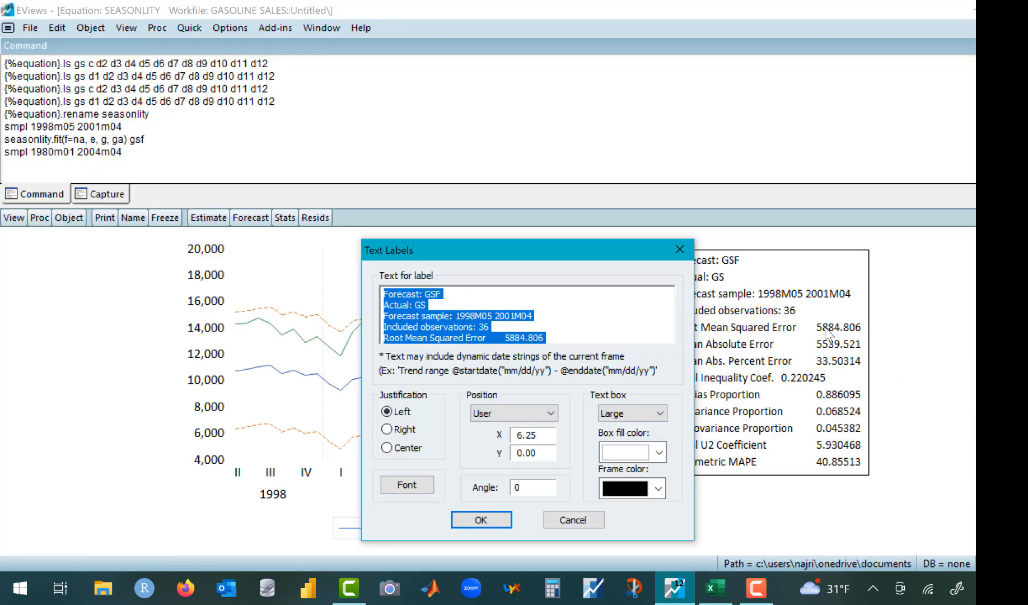
click(543, 337)
drag(544, 336, 507, 340)
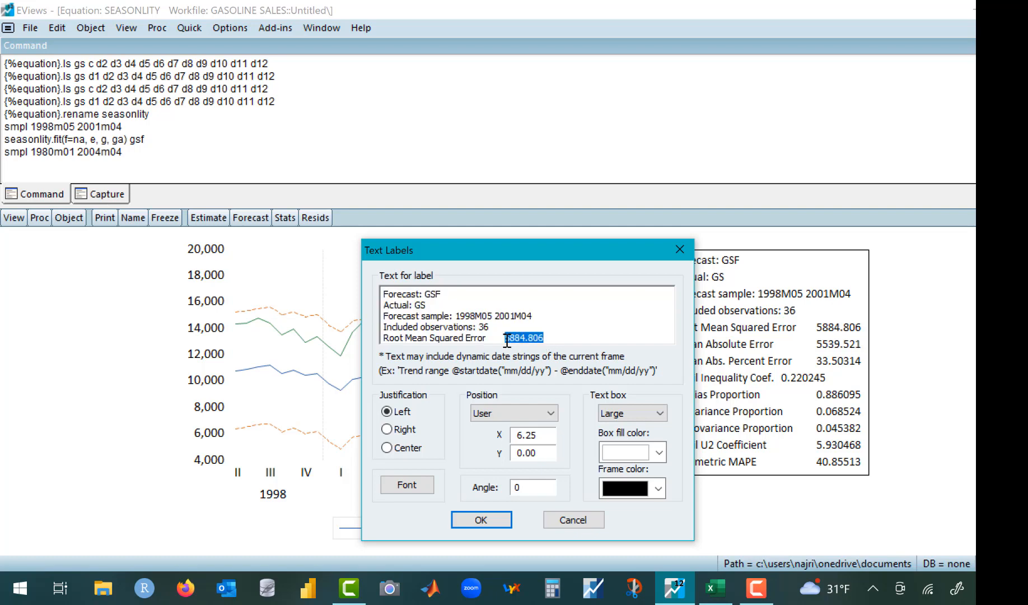
click(725, 596)
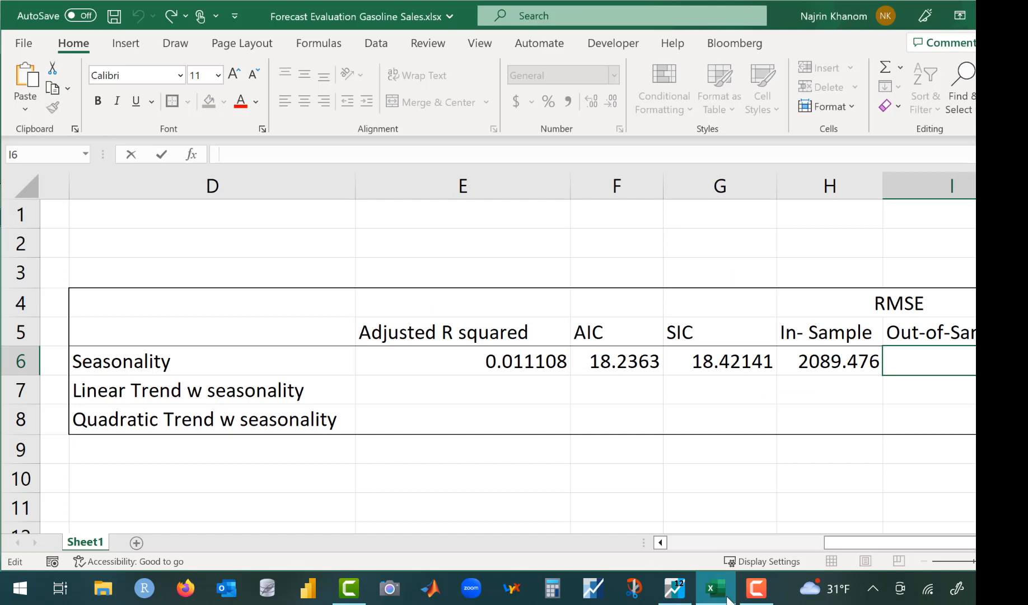
key(ctrl+v)
key(Return)
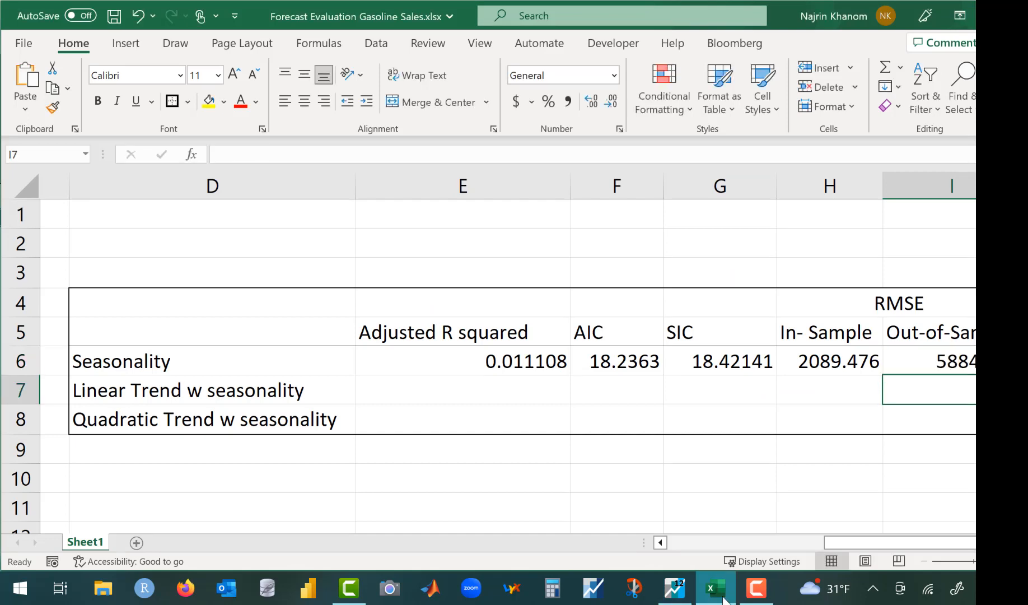
Return to EViews and re-estimate the seasonlity equation of gs on d1 to d12 with the sample 1980m01 2001m04.
click(675, 588)
click(652, 242)
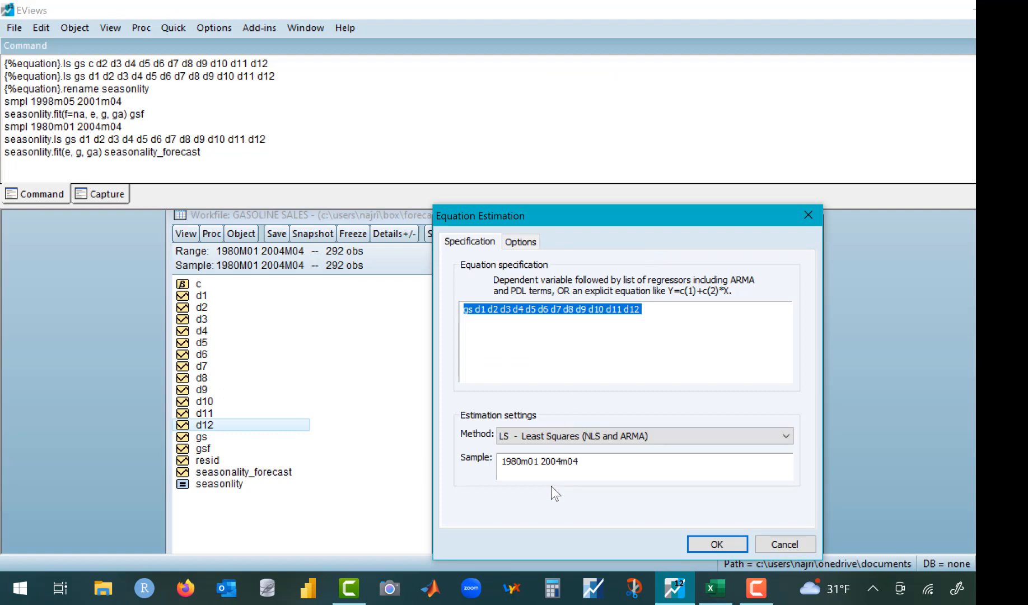
click(563, 462)
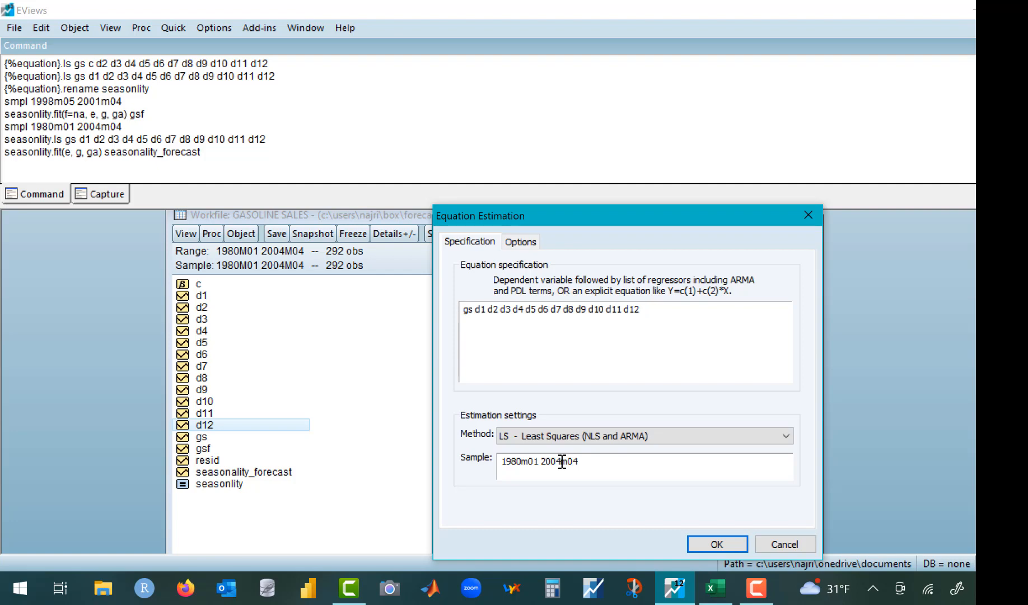
key(BackSpace)
text(1)
click(709, 544)
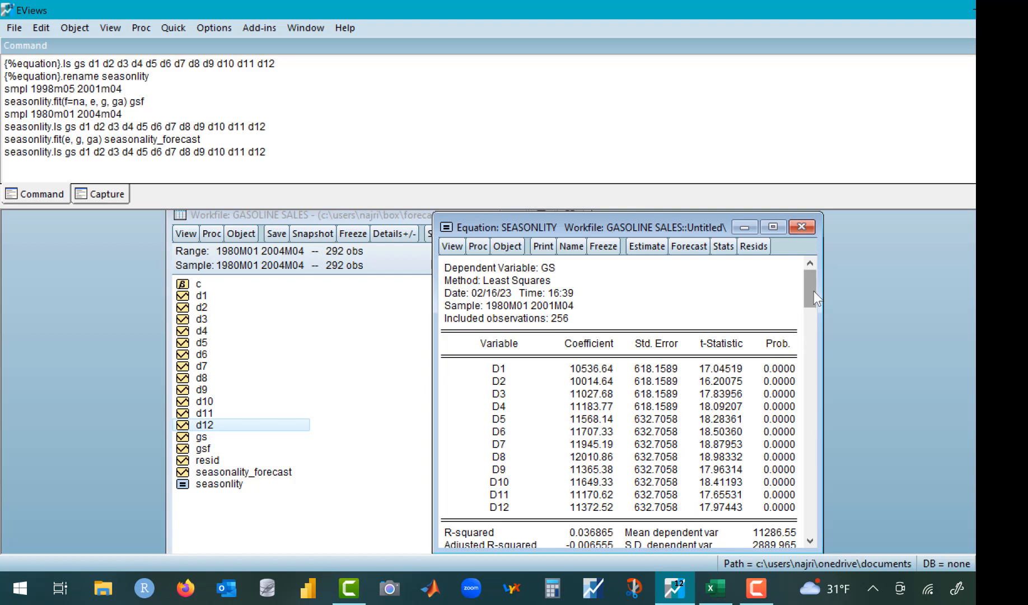
drag(814, 292, 804, 482)
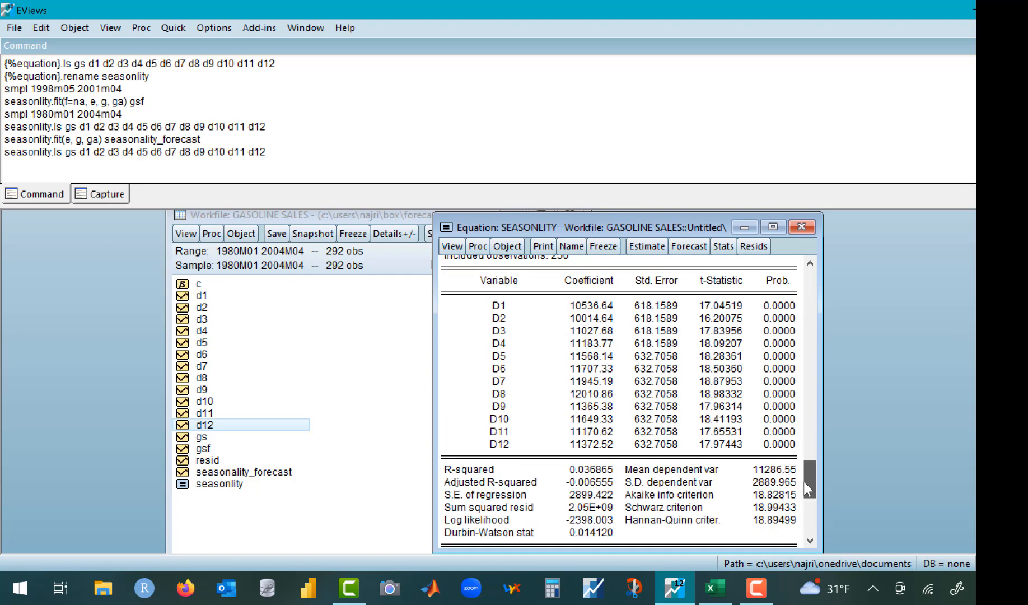
Forecast the re-estimated seasonlity equation over 1980m01 2004m04 as seasonality_forecast, with actuals inserted and the Forecast & Actuals graph.
click(685, 251)
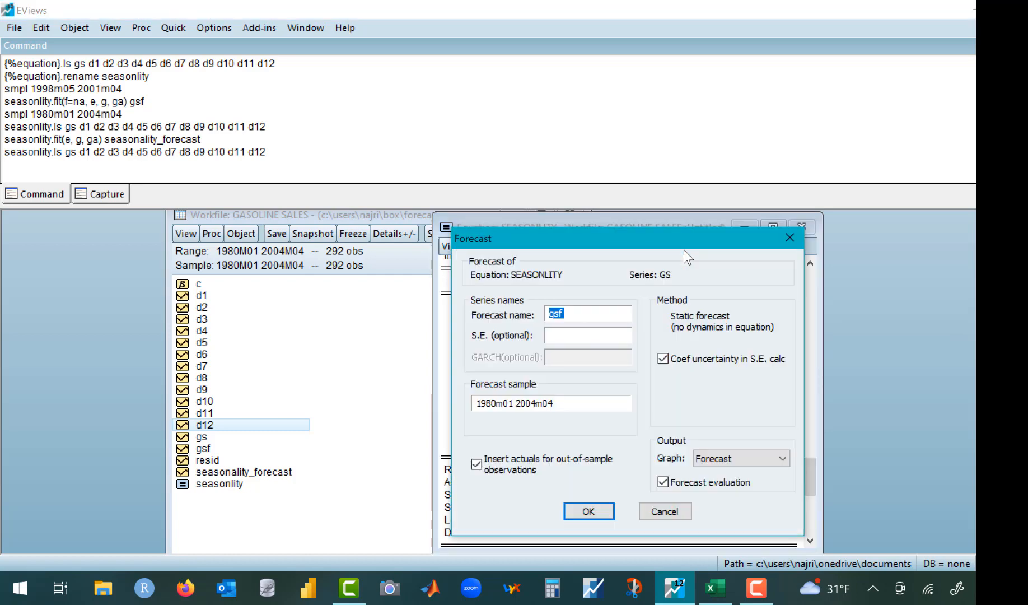
click(784, 239)
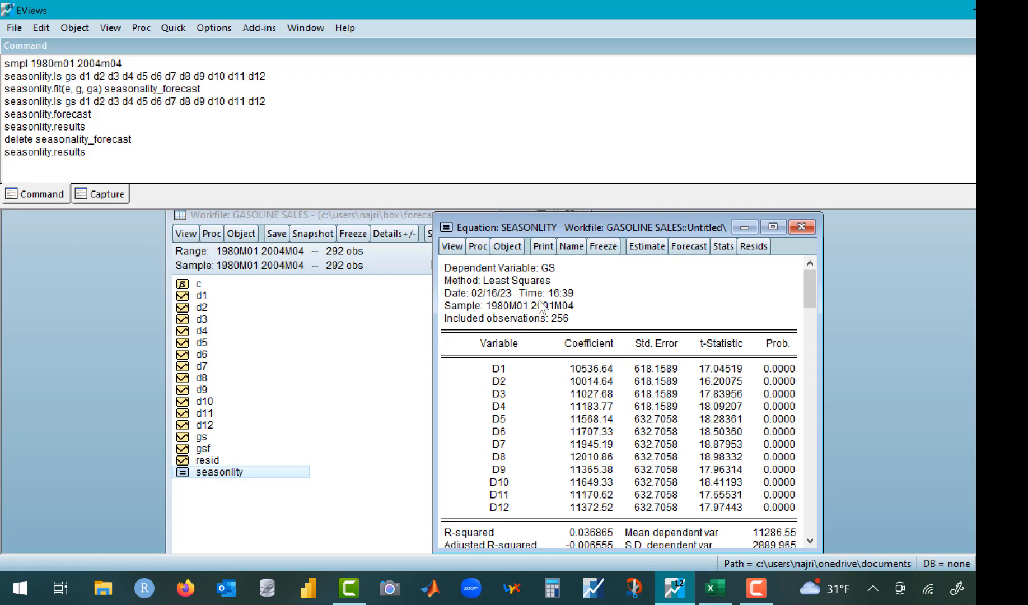
click(701, 249)
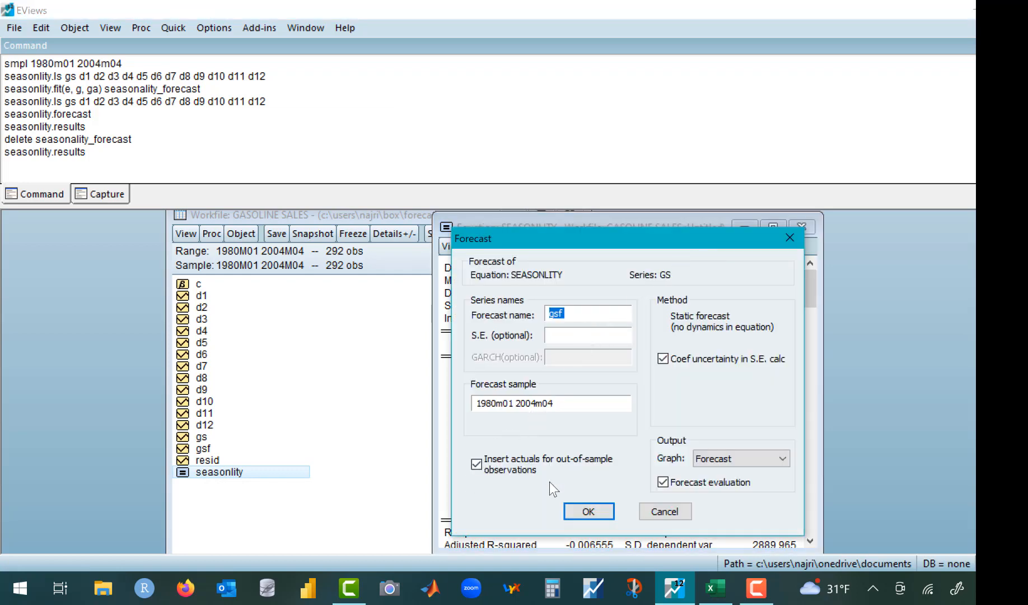
click(728, 459)
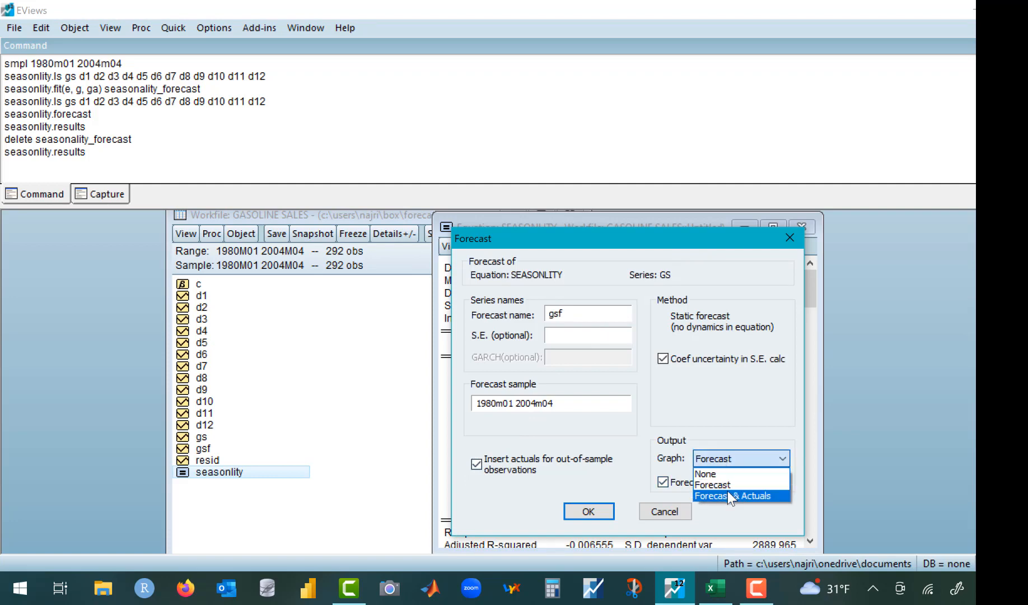
click(728, 492)
double_click(570, 314)
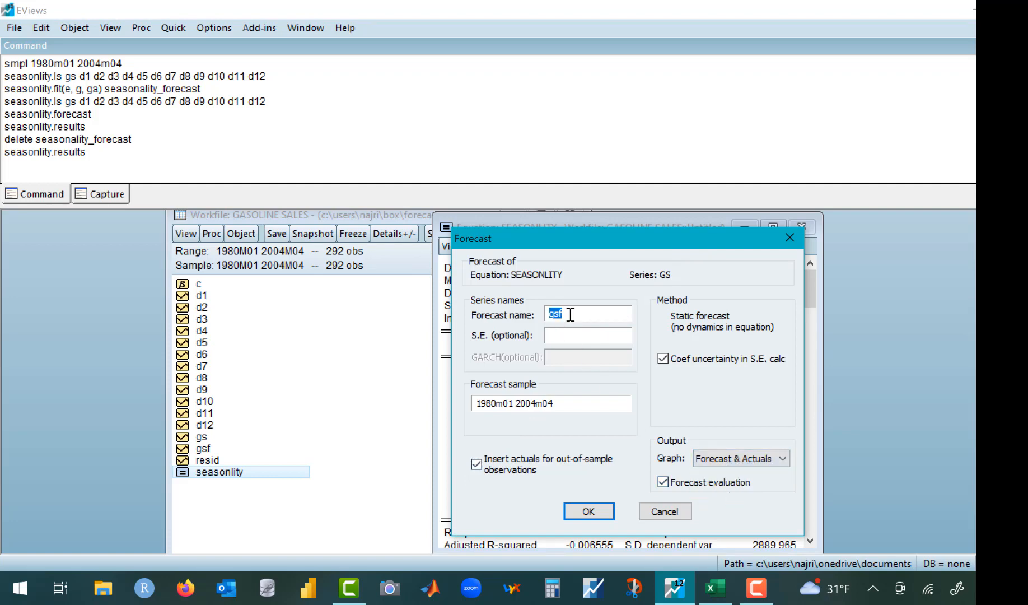
text(seasonality_forecast)
click(600, 515)
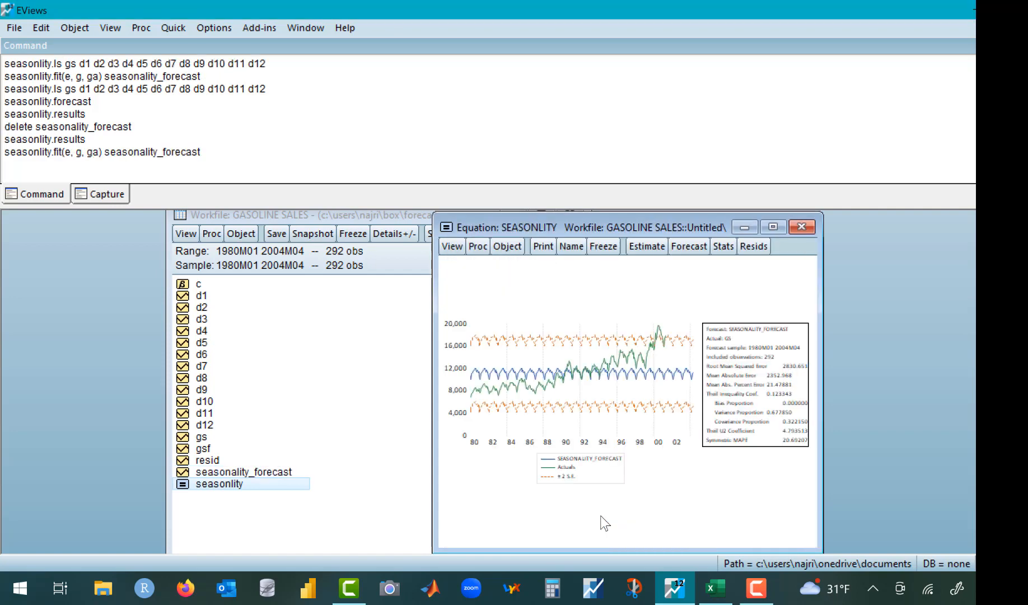
mouse_move(666, 402)
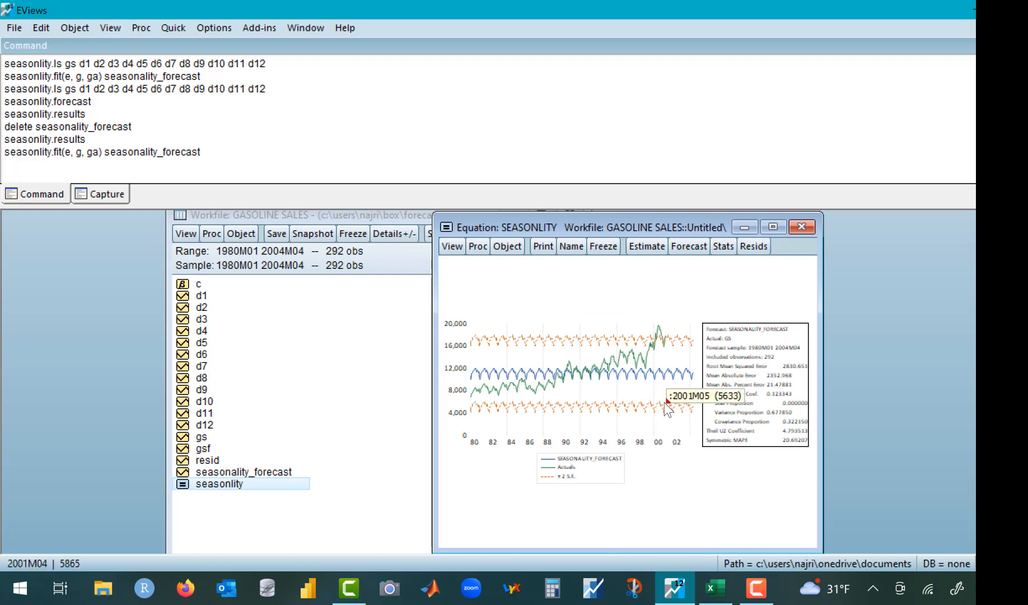
click(806, 226)
click(172, 29)
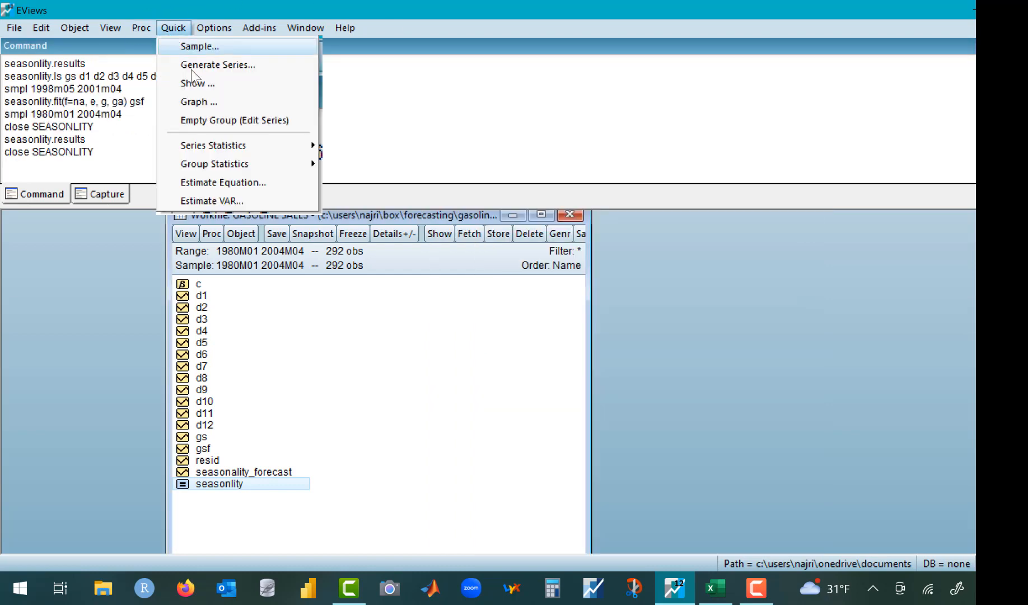
click(186, 67)
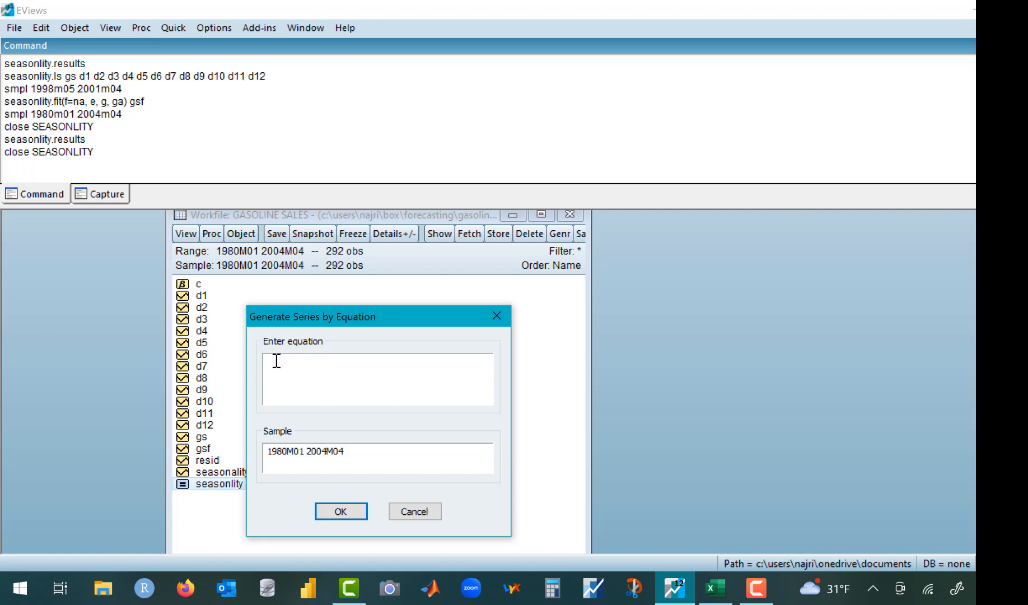
text(tinm)
key(BackSpace)
text(e=@trend)
click(340, 511)
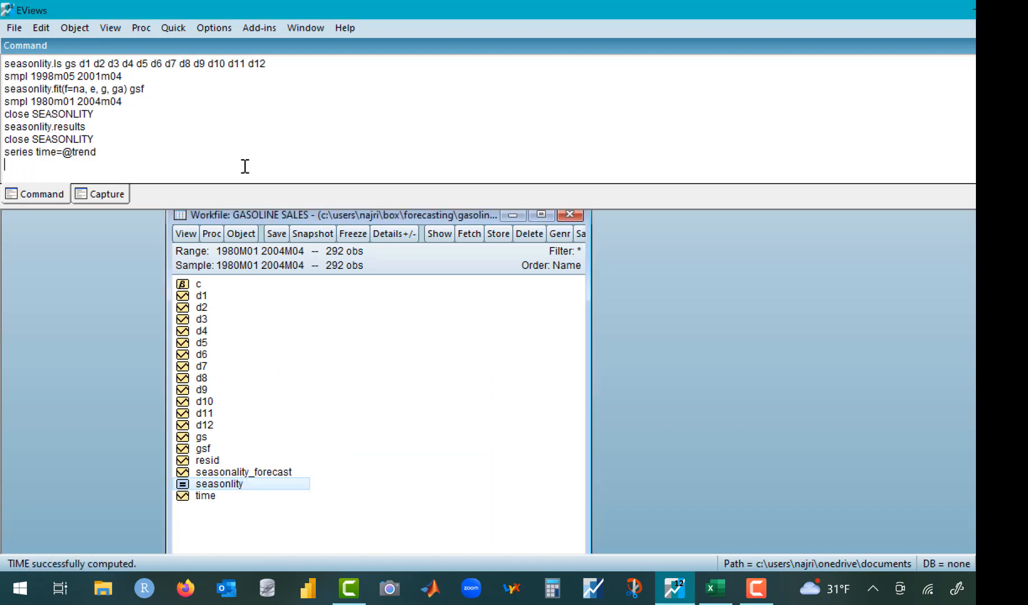
Generate the series time_squared=time^2 over the sample 1980M01 2004M04, correcting the @ typed before time.
click(172, 28)
click(186, 61)
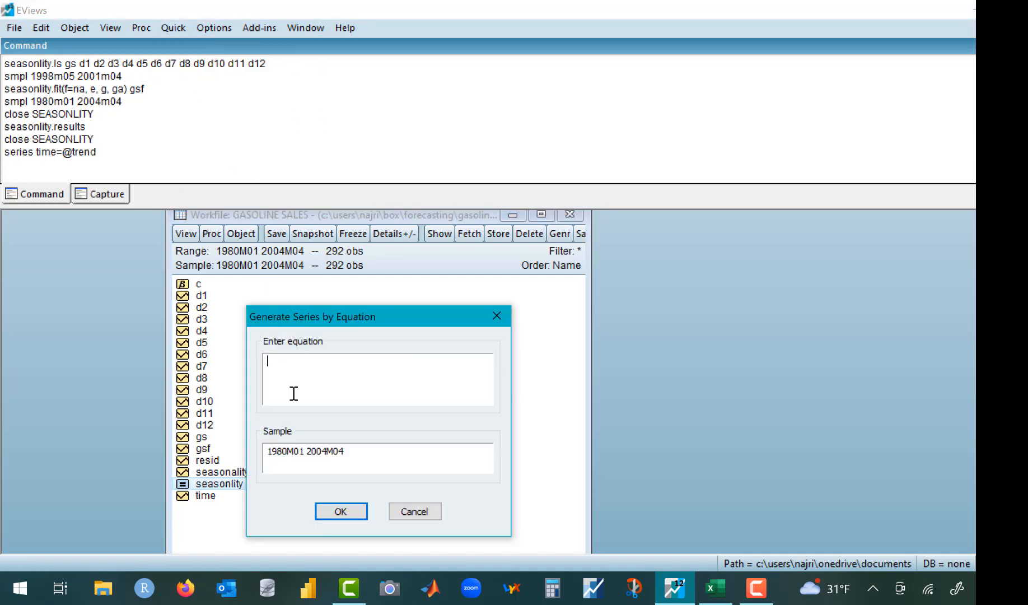
text(time_squared=@time^2)
key(Return)
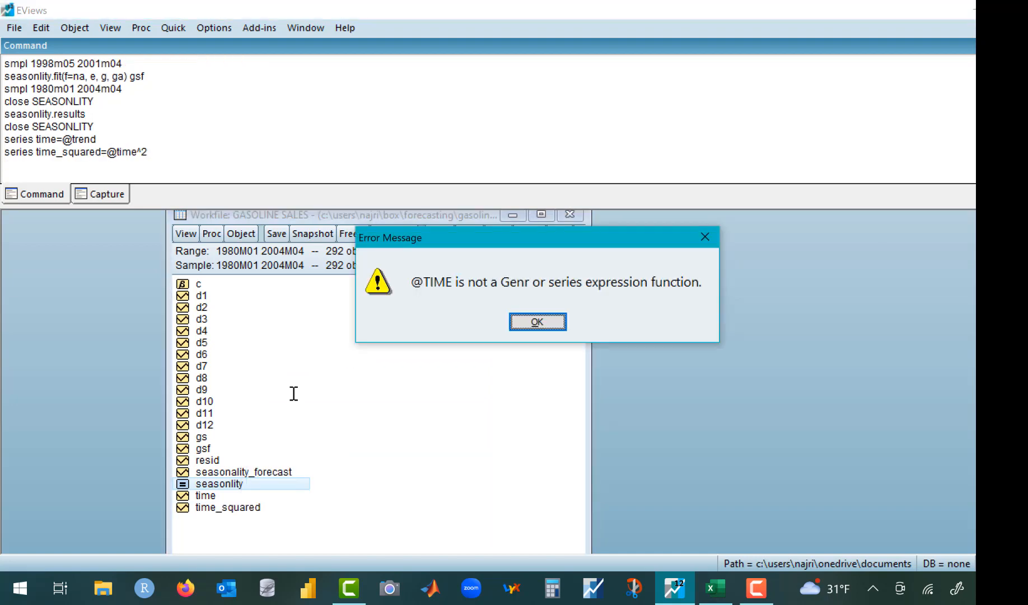
click(527, 323)
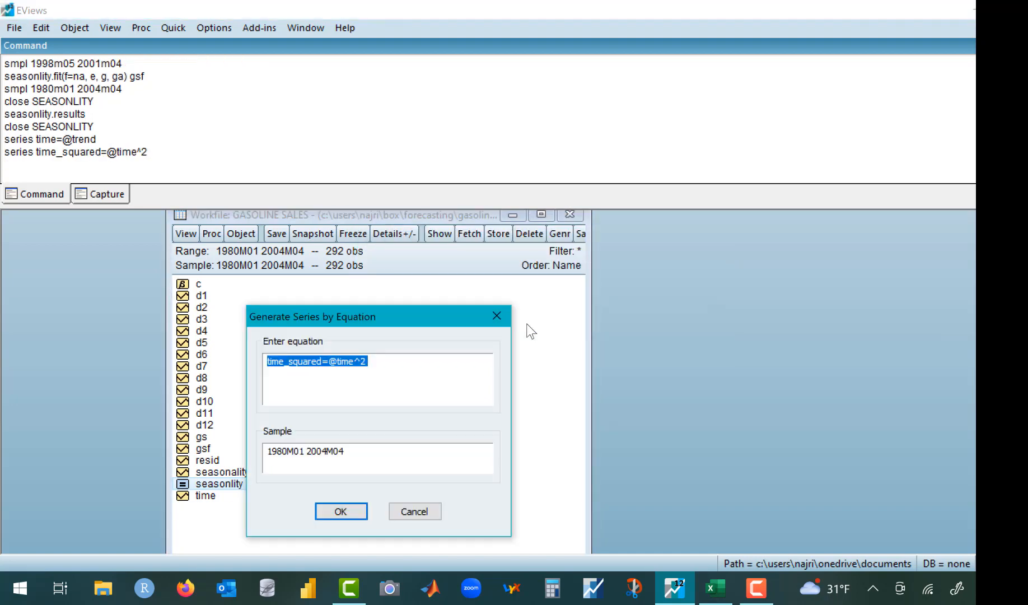
click(339, 361)
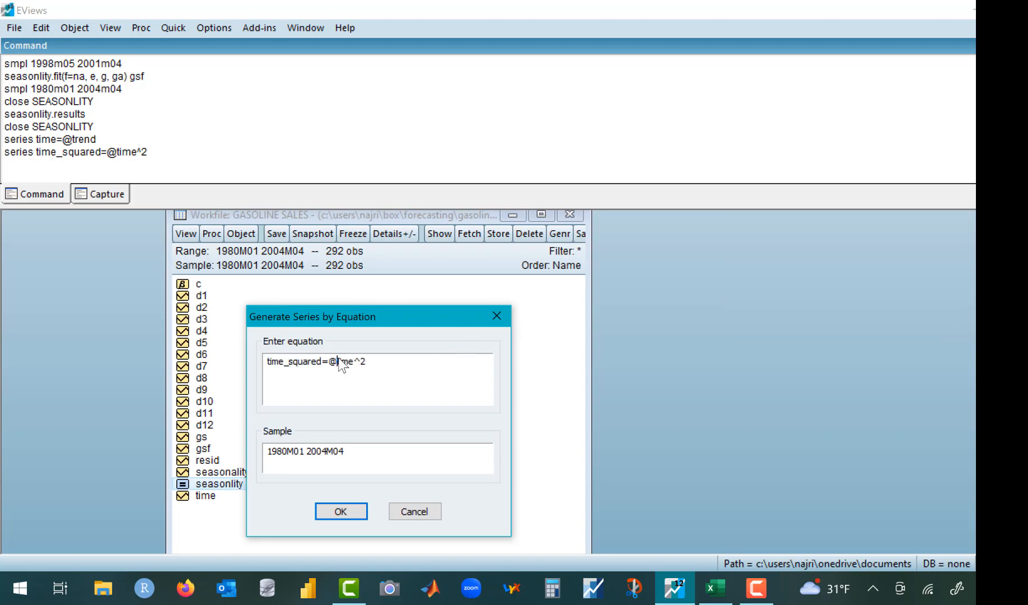
key(BackSpace)
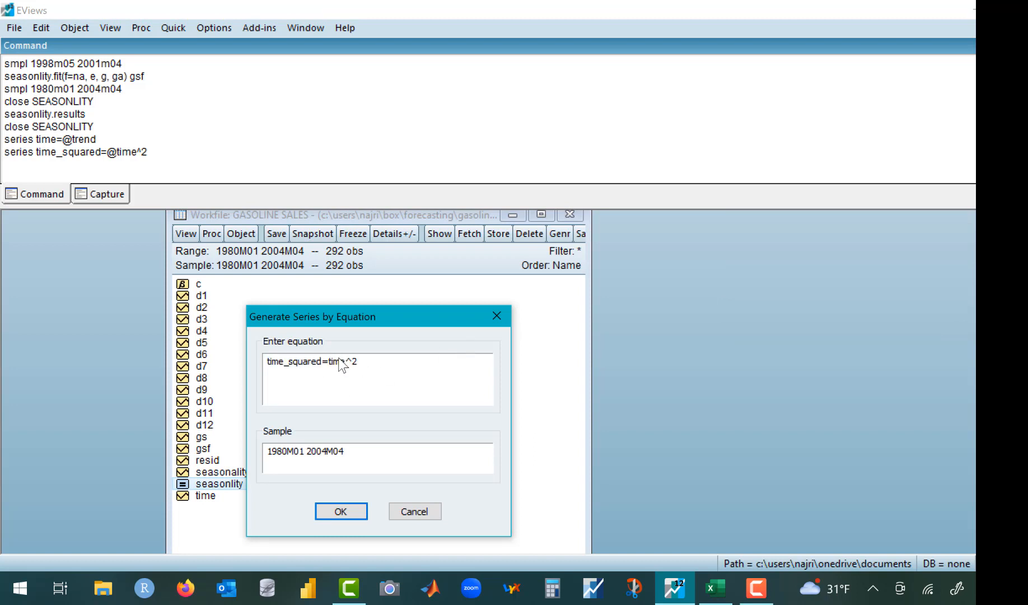
click(348, 512)
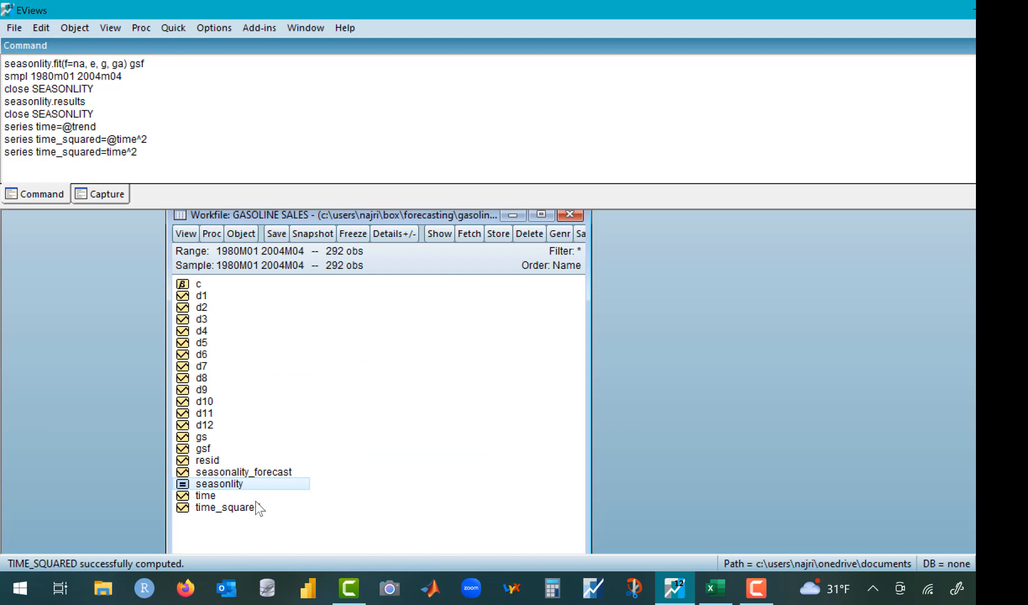
Specify a new least squares equation of gs on time and the seasonal dummies d1 to d12.
click(230, 499)
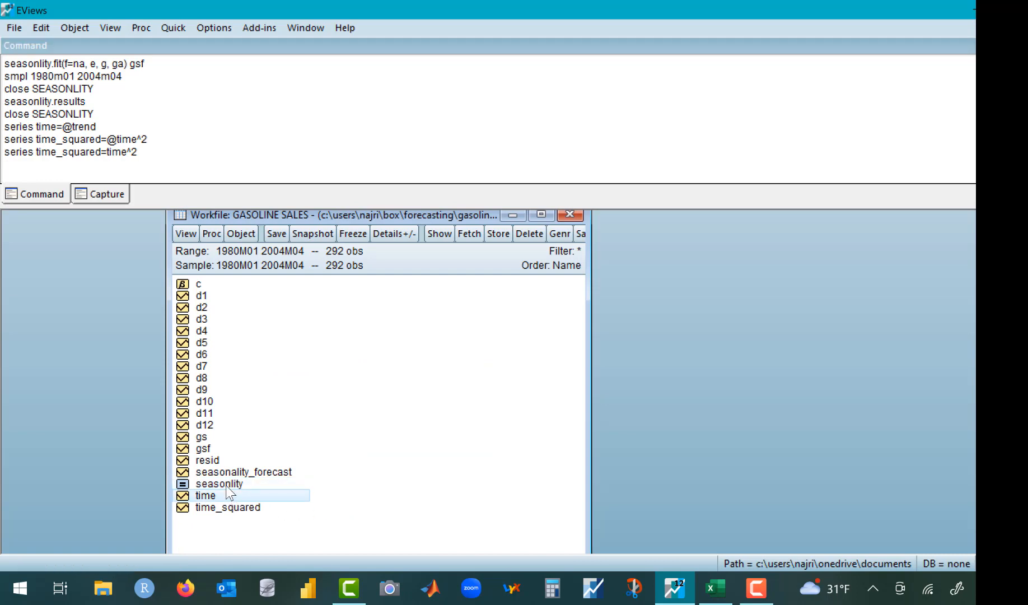
click(173, 25)
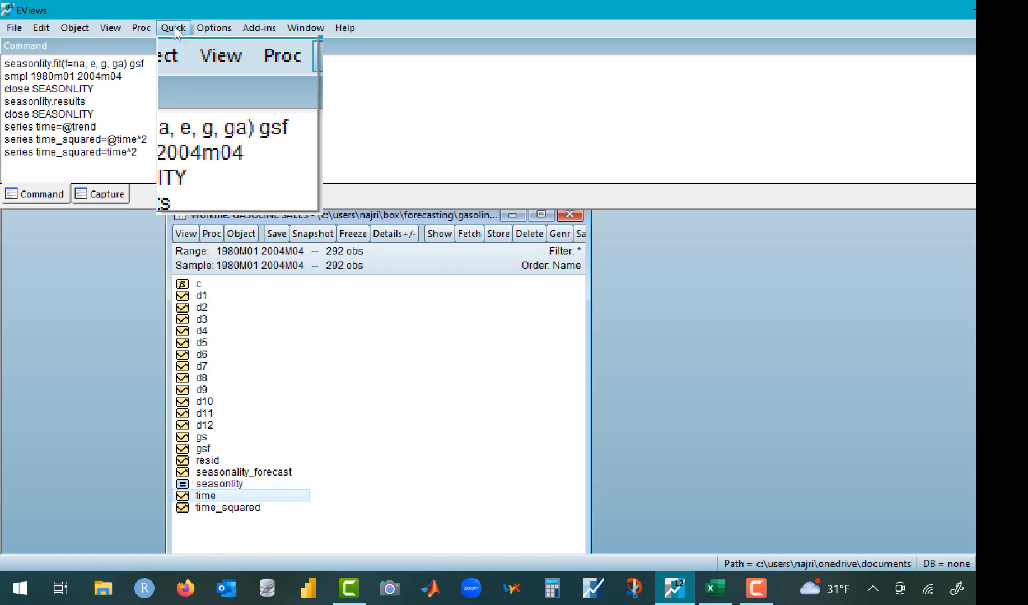
click(215, 181)
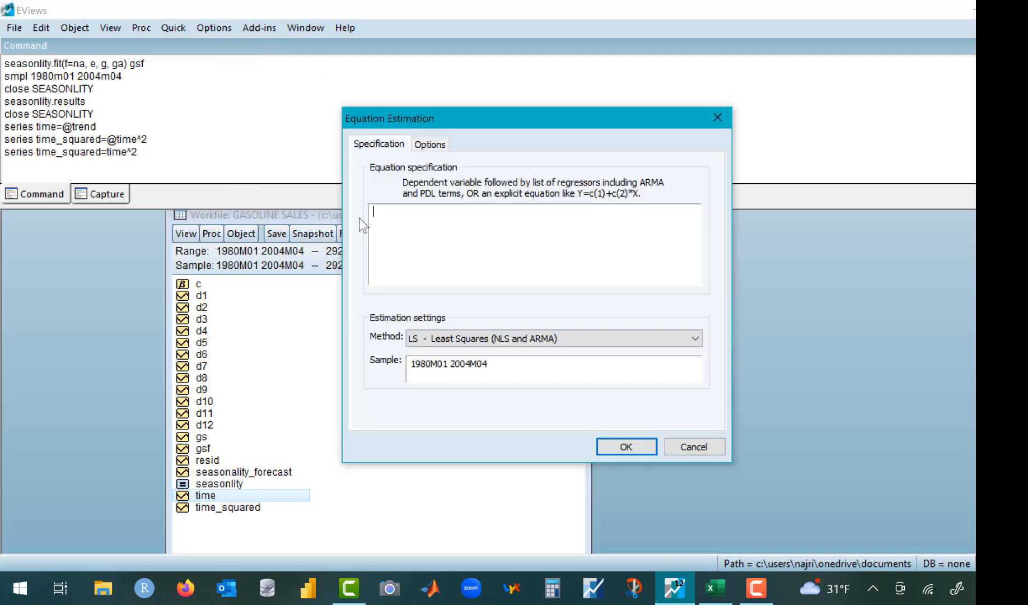
text(gs d1 d2 d3 d4 d5 d6 d7 d8 d9 d10 d11 d12)
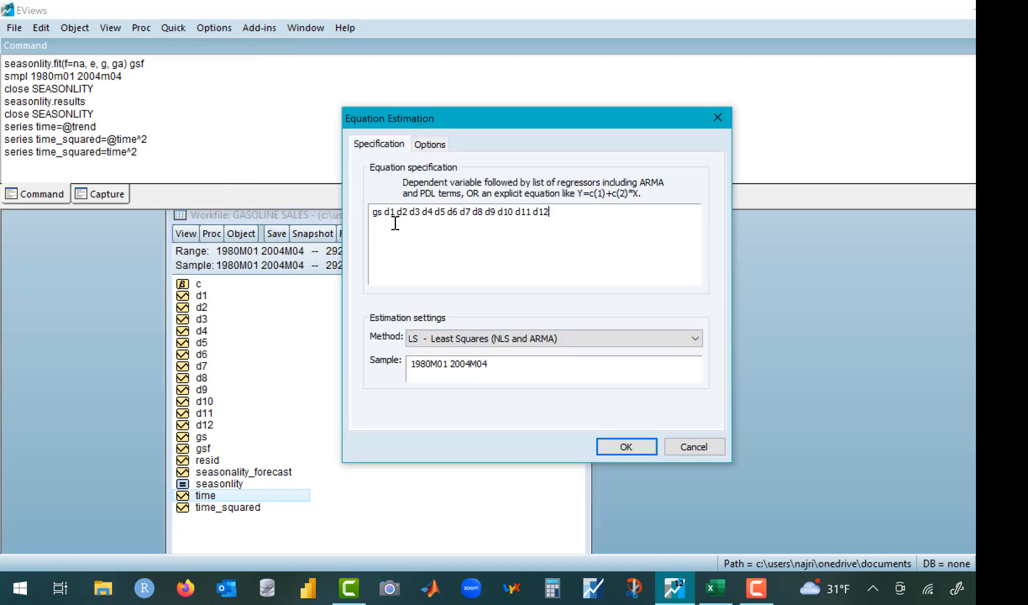
click(395, 224)
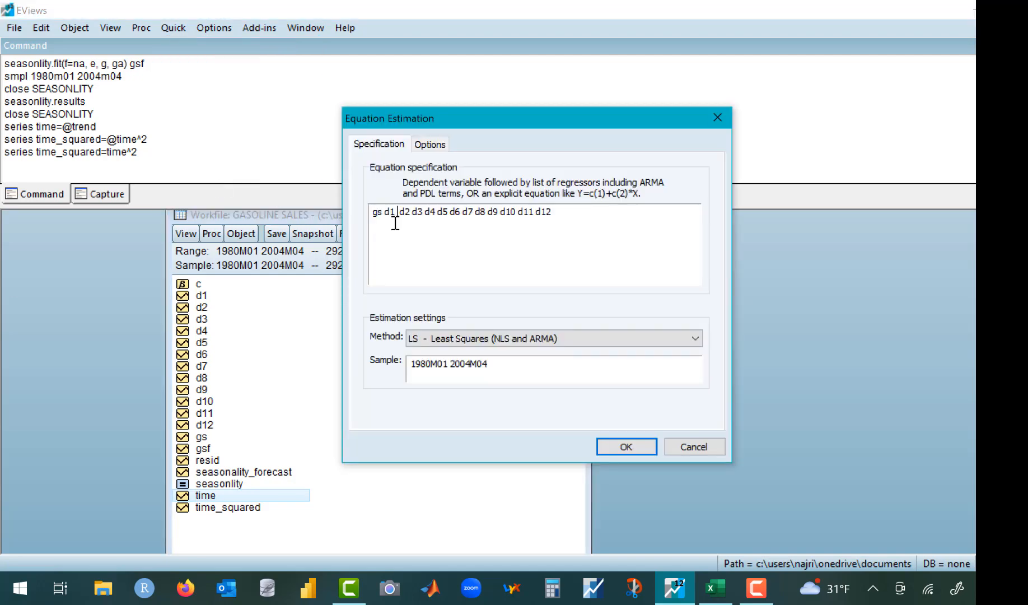
key(BackSpace)
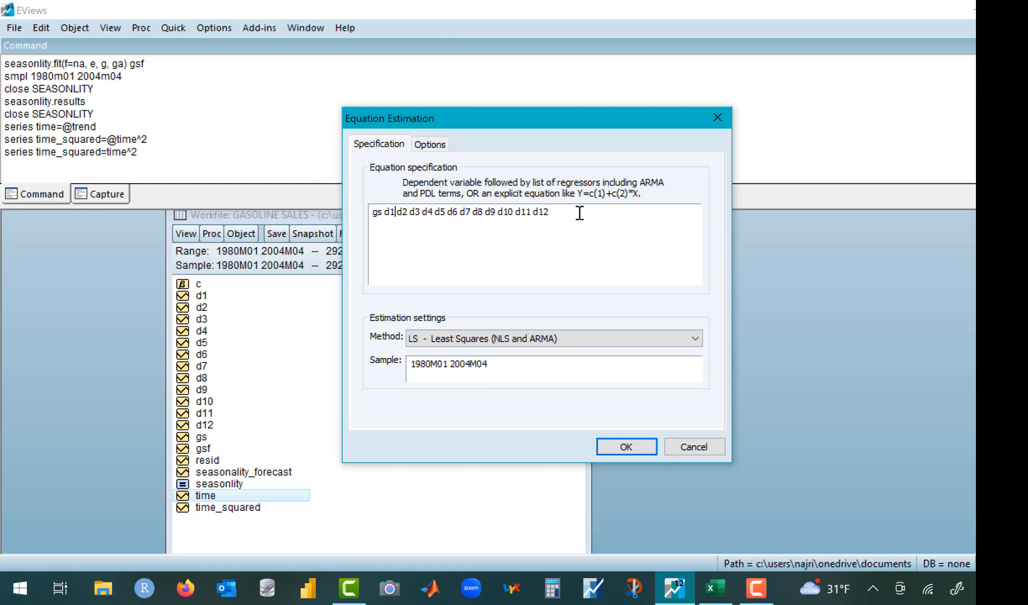
click(578, 213)
click(386, 215)
text(time d1)
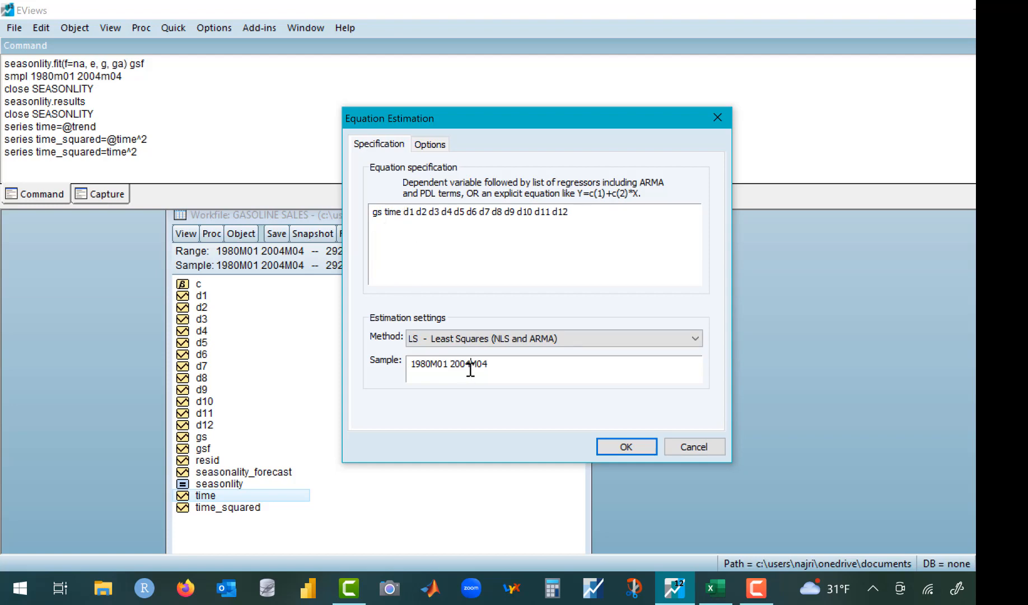
Set the sample to 1980M01 1998M04, check it against the in-sample period in Excel, and estimate the equation in EViews.
key(BackSpace)
text(1)
key(BackSpace)
key(BackSpace)
key(BackSpace)
key(BackSpace)
text(1998)
click(722, 589)
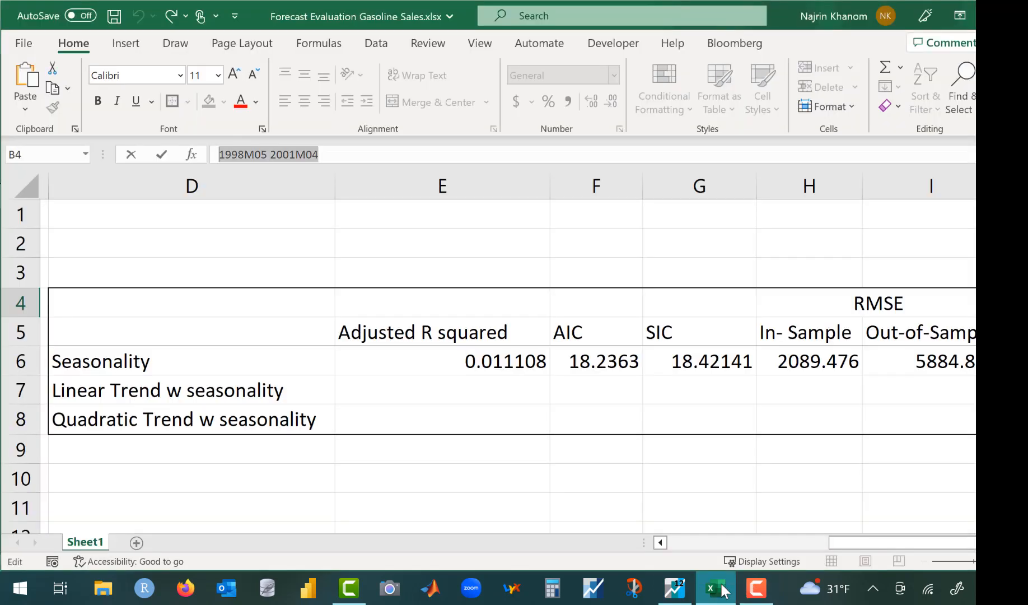
scroll(413, 456, left, 3)
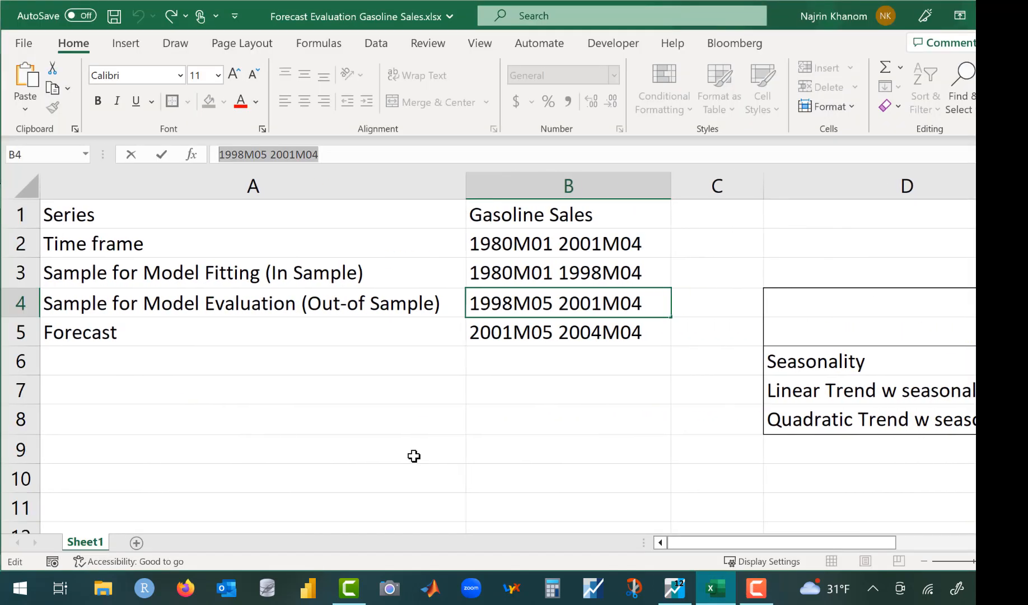
click(716, 588)
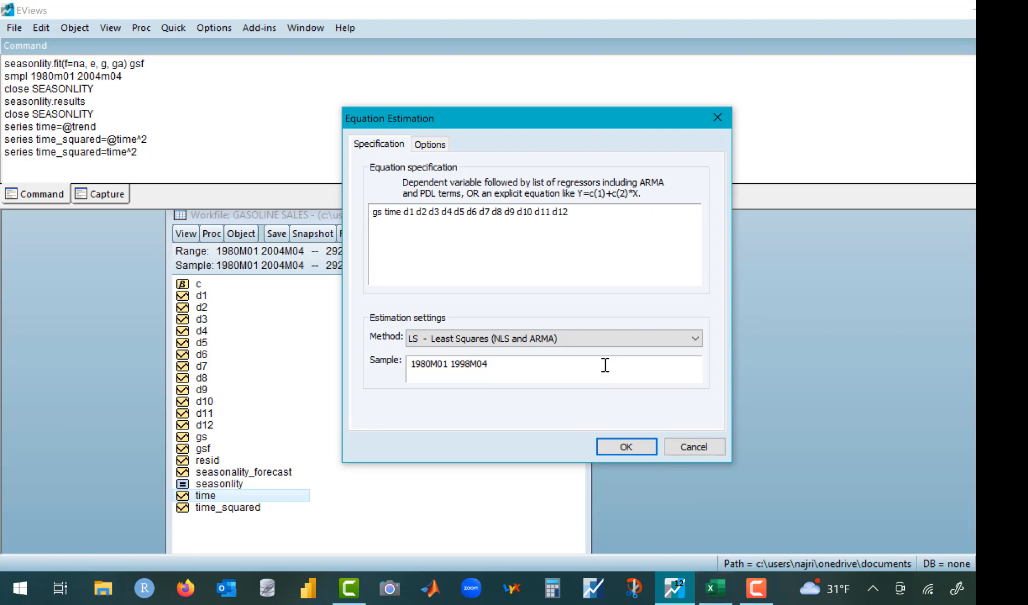
click(620, 448)
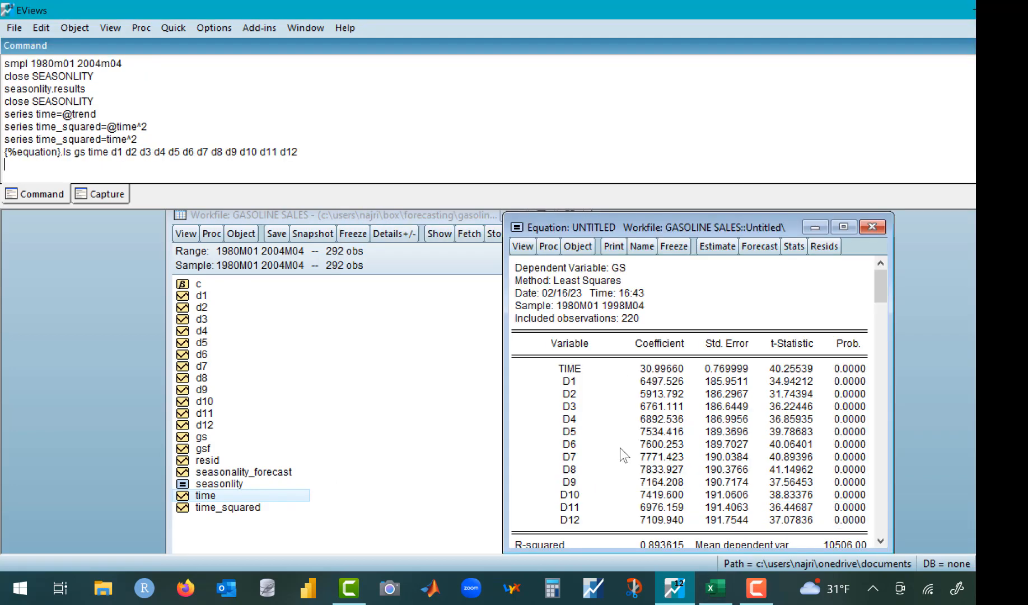
Copy the adjusted R-squared 0.887447 from the regression output into the Linear Trend w seasonality row's cell E7 in Excel.
drag(648, 223, 532, 233)
scroll(514, 485, down, 1)
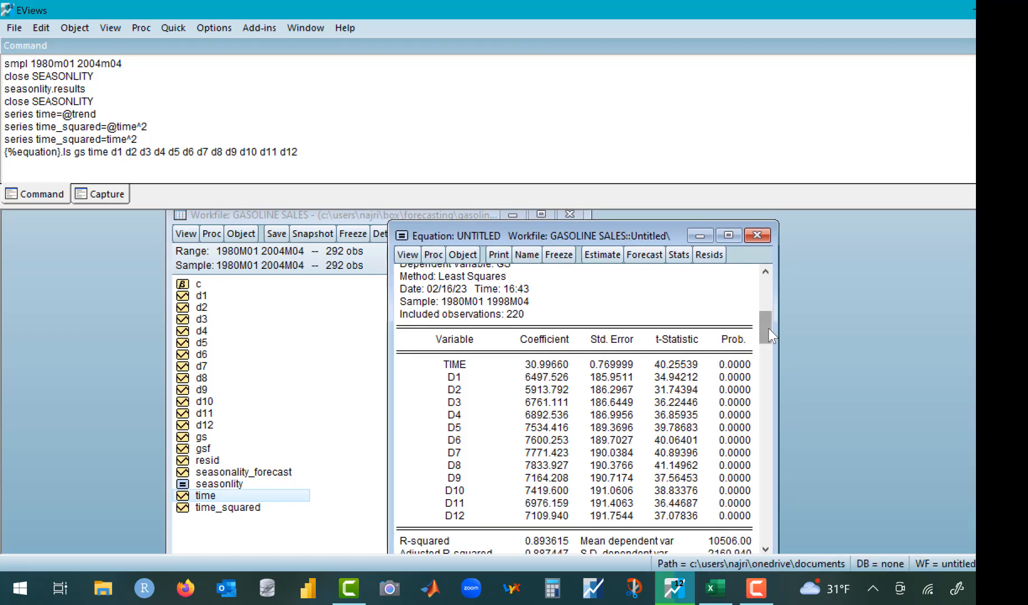
drag(769, 328, 774, 400)
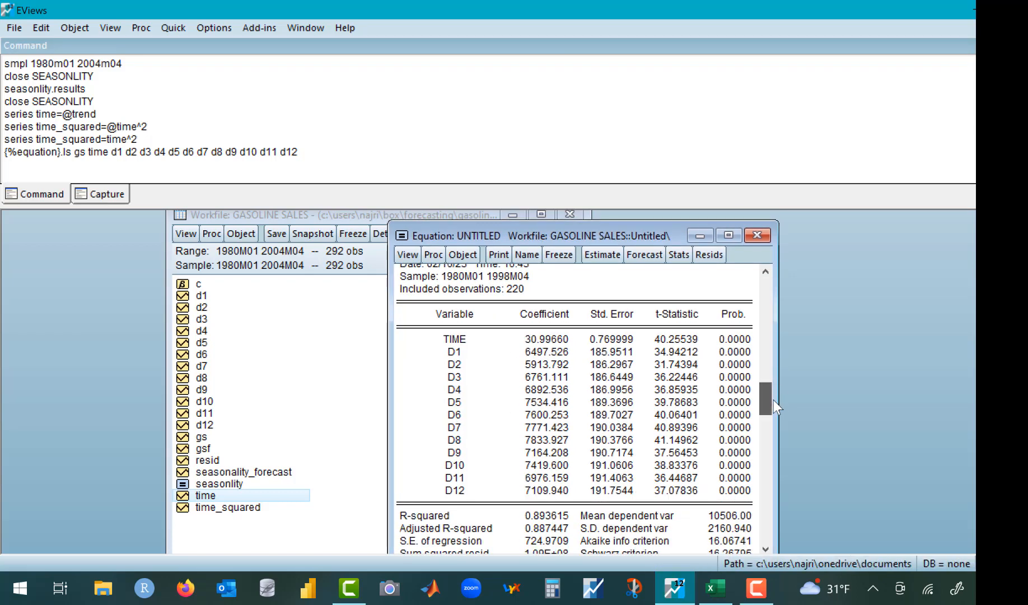
click(535, 528)
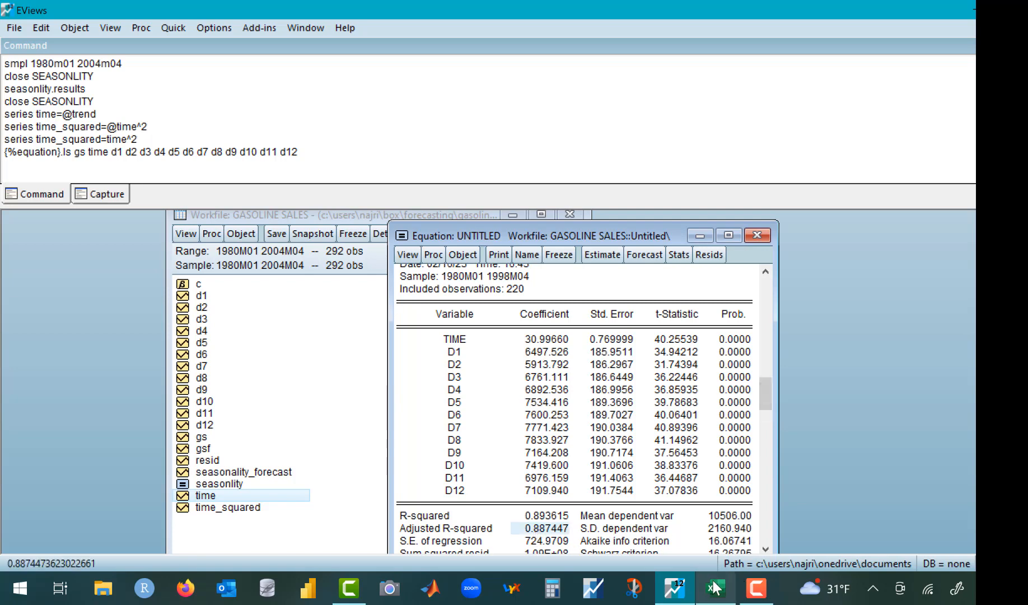
mouse_move(714, 587)
click(717, 504)
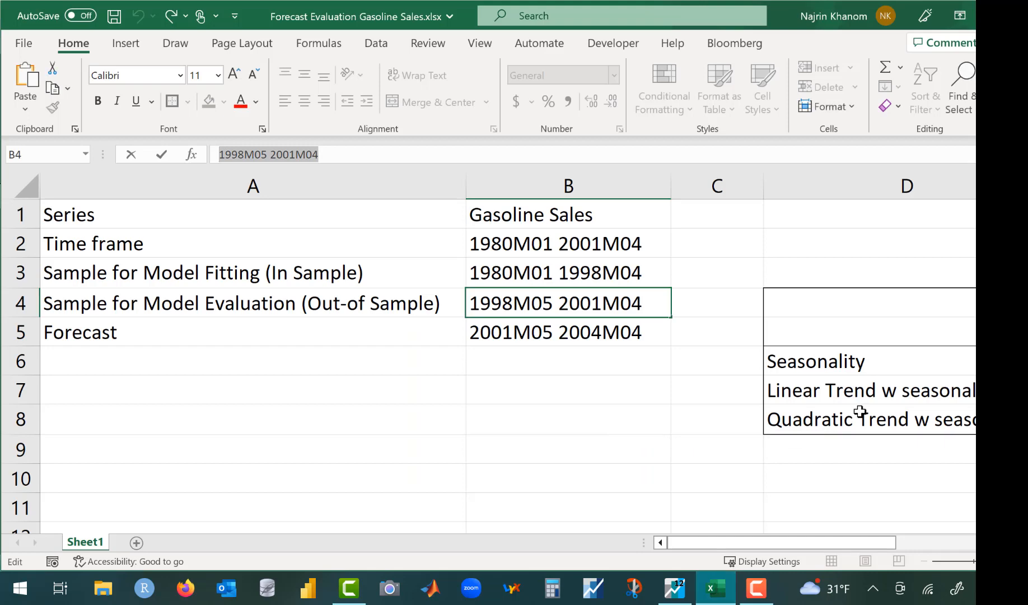
scroll(858, 413, right, 3)
scroll(859, 413, left, 1)
click(712, 392)
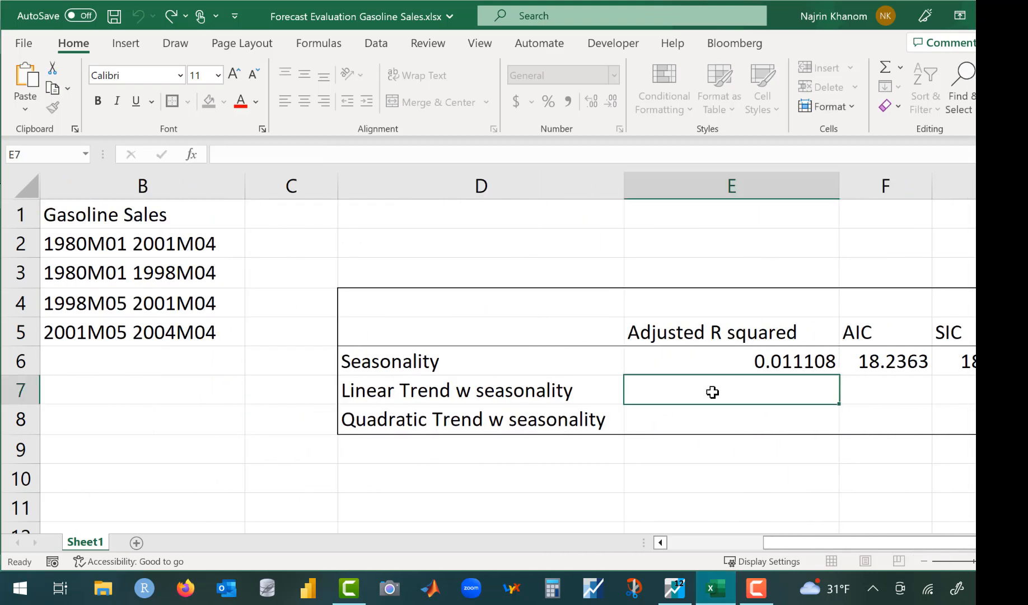
text(0.887447)
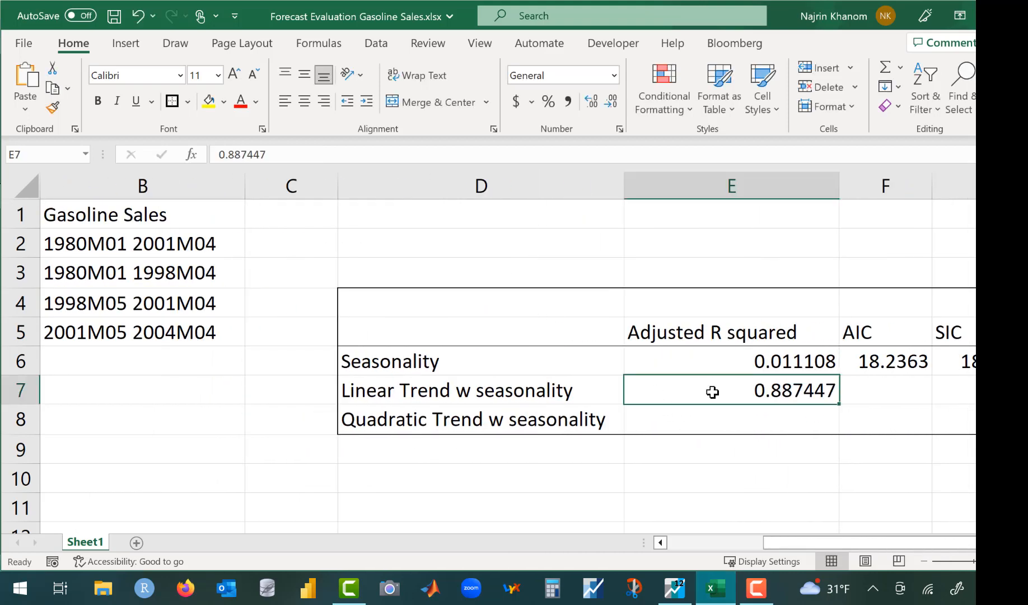
Copy the Akaike info criterion 16.06741 from the EViews regression output into the Linear Trend w seasonality row's AIC cell F7 in Excel.
click(715, 589)
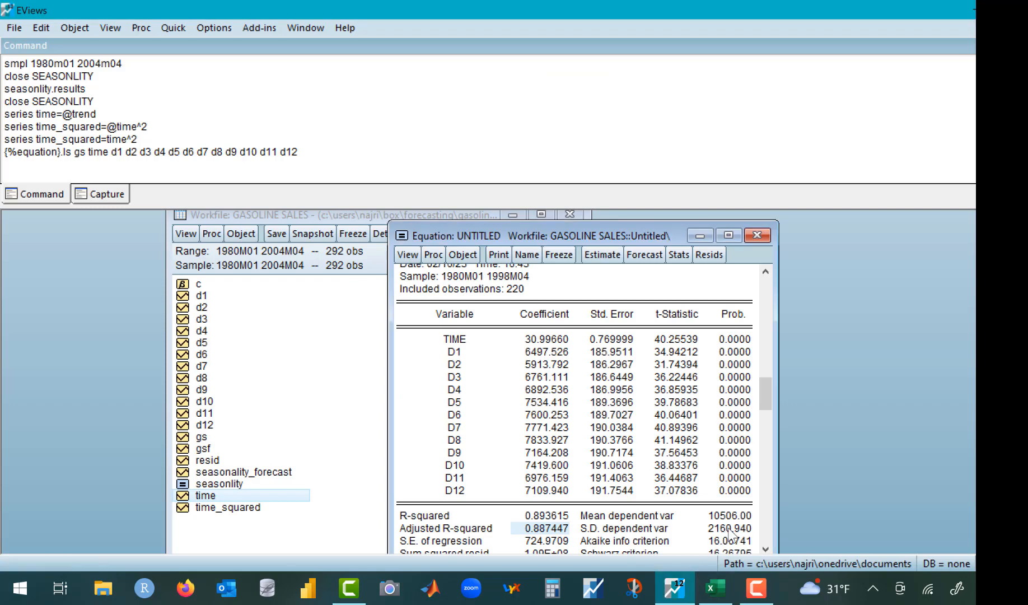
click(767, 550)
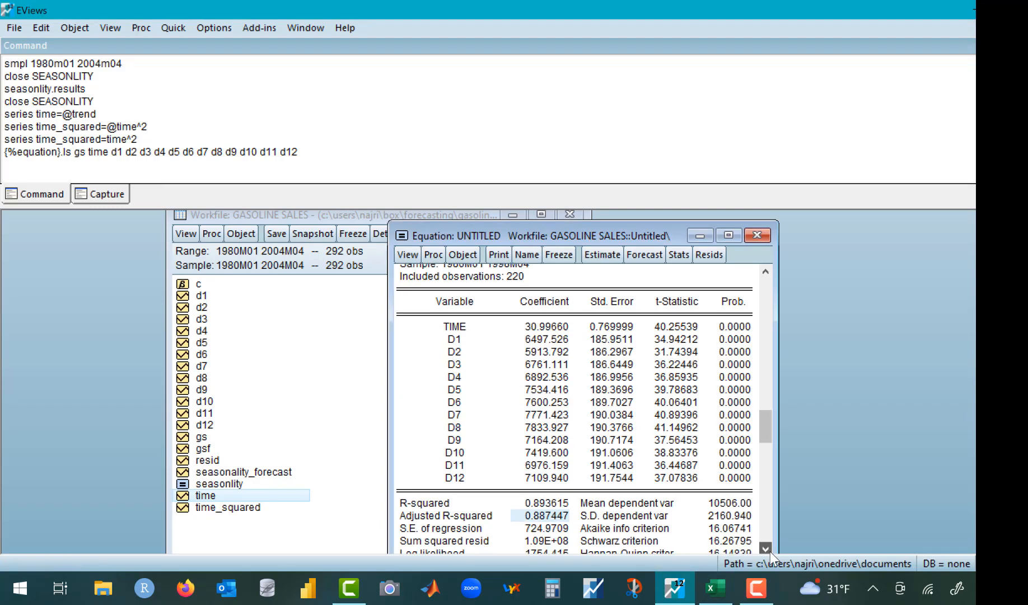
click(734, 528)
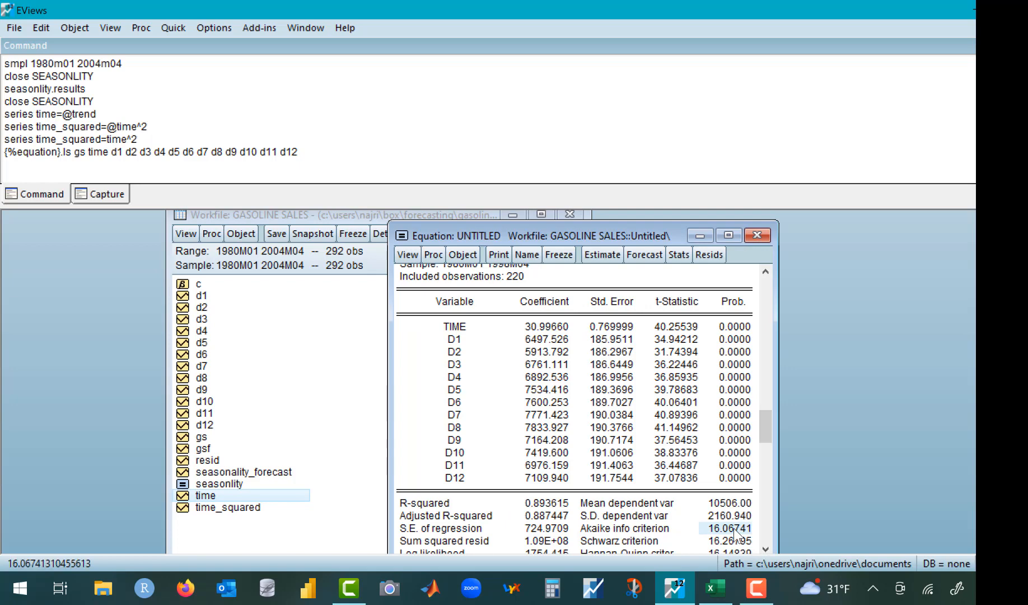
click(716, 588)
click(909, 399)
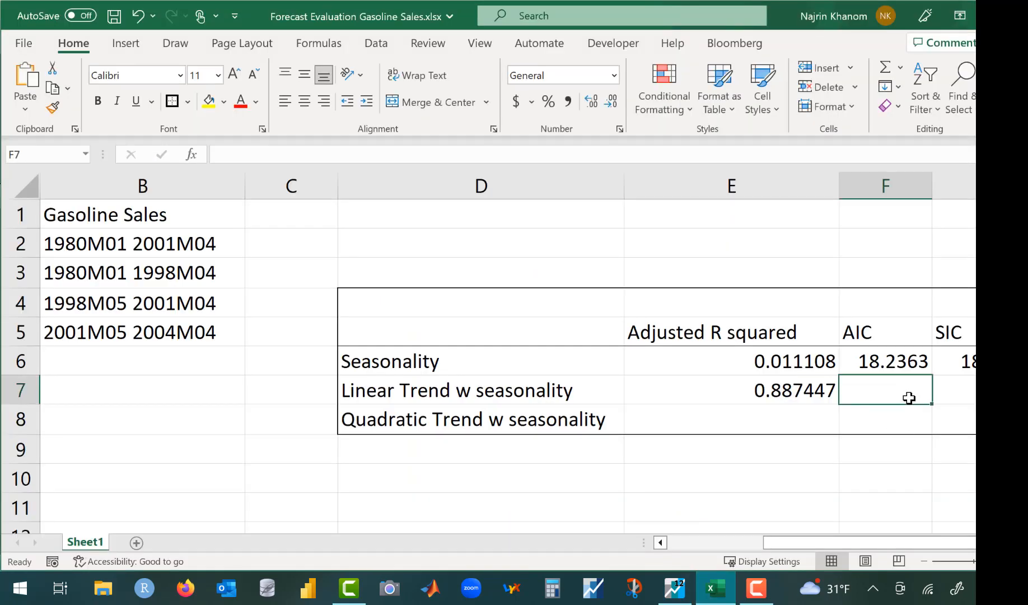
key(ctrl+c)
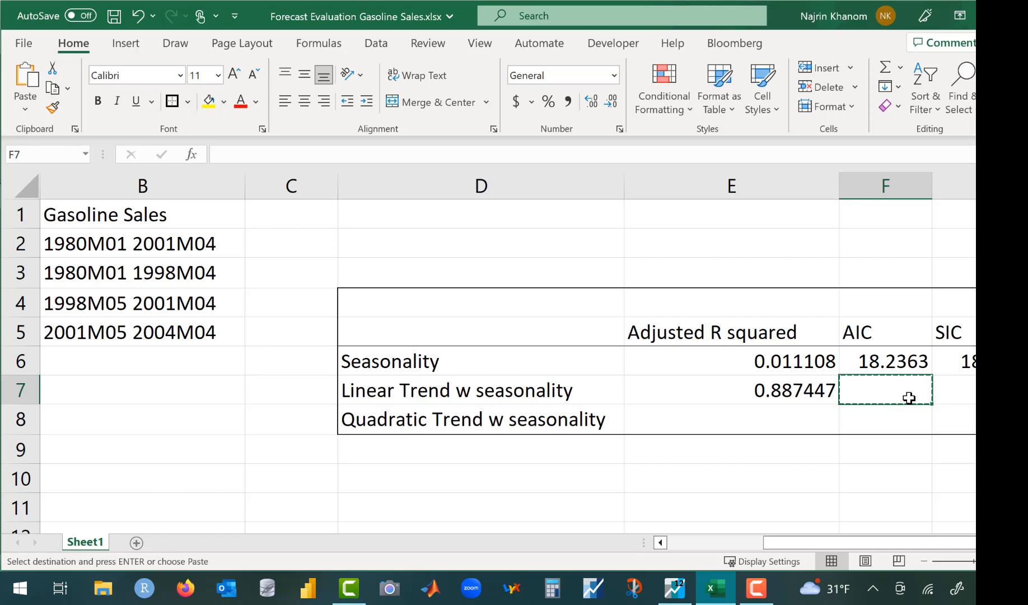
click(675, 591)
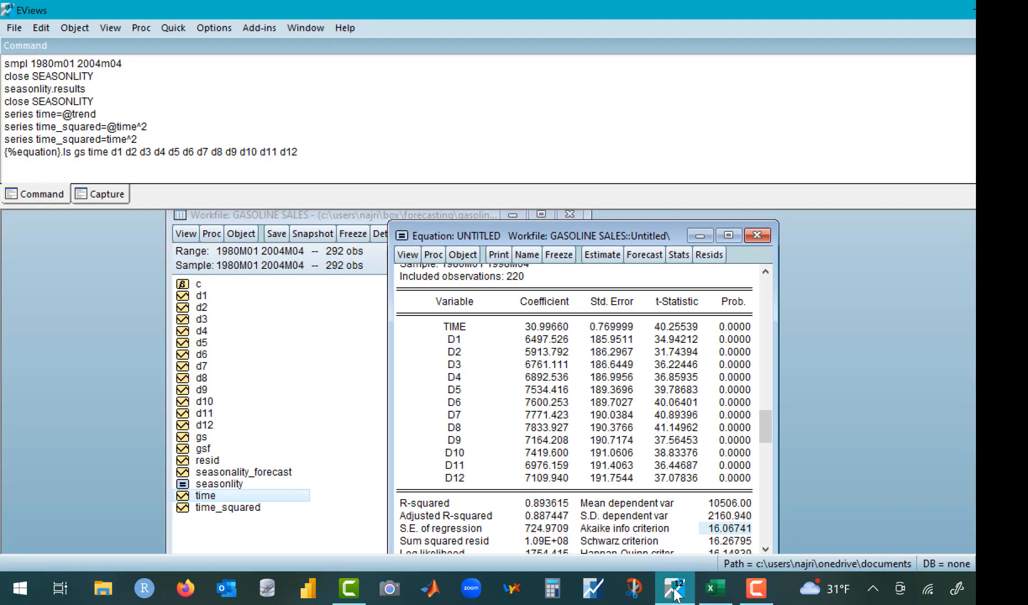
click(722, 529)
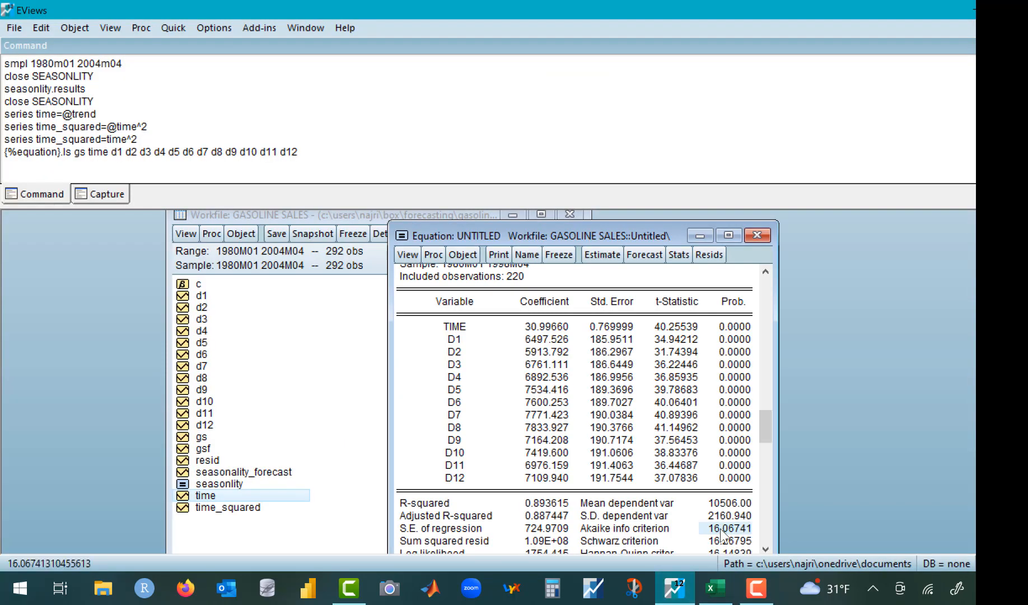
click(714, 589)
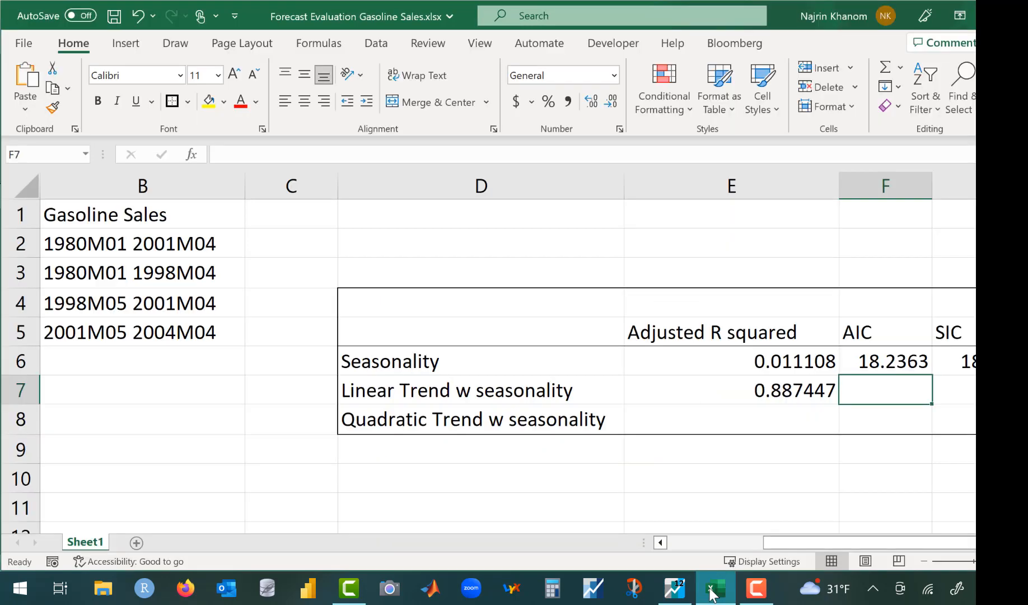
key(ctrl+v)
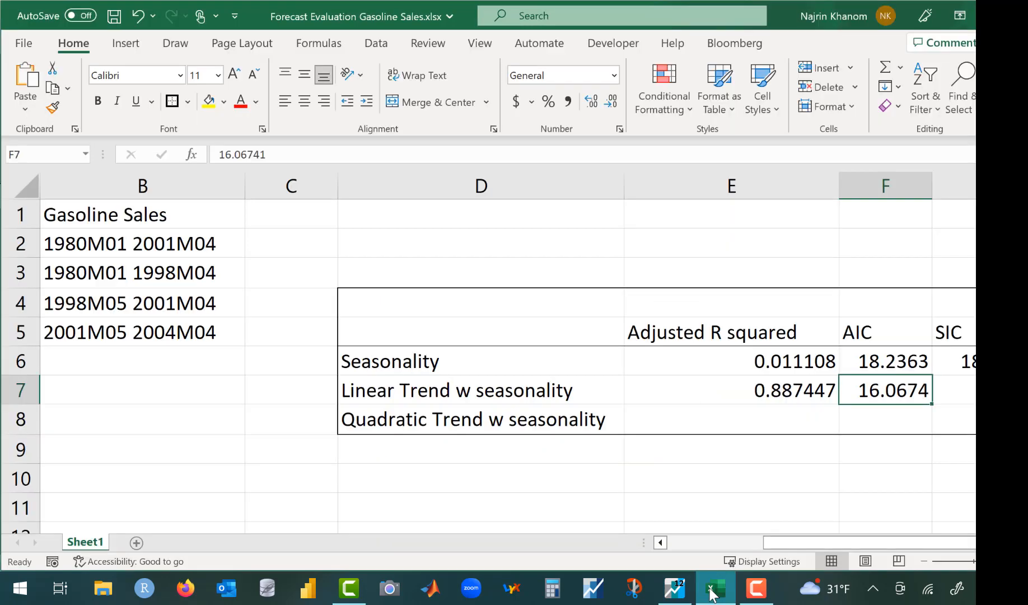
Copy the Schwarz criterion 16.26795 from the EViews regression output into the Linear Trend w seasonality row's SIC cell G7 in Excel.
click(675, 588)
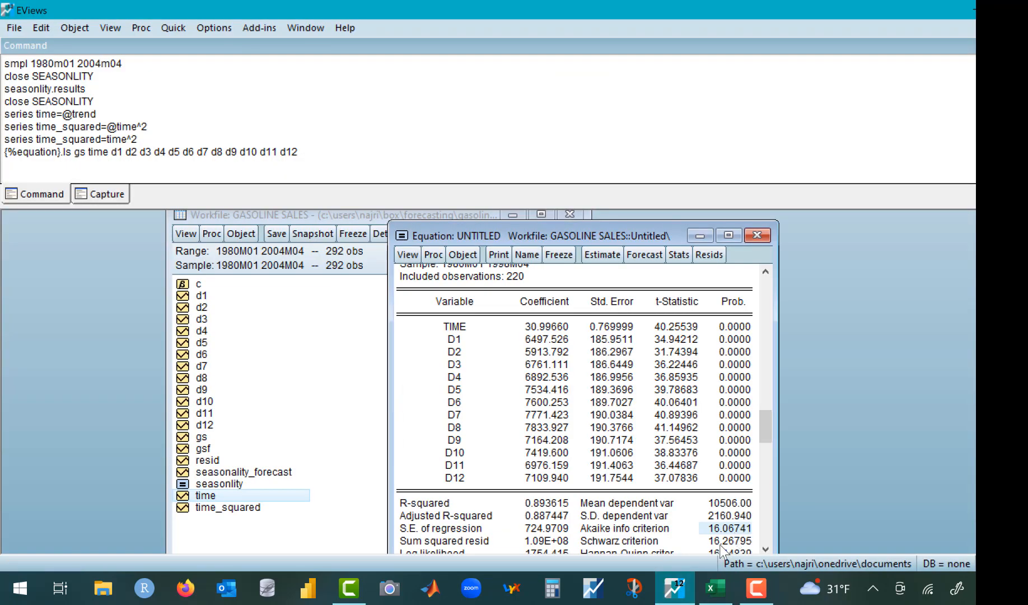
click(722, 544)
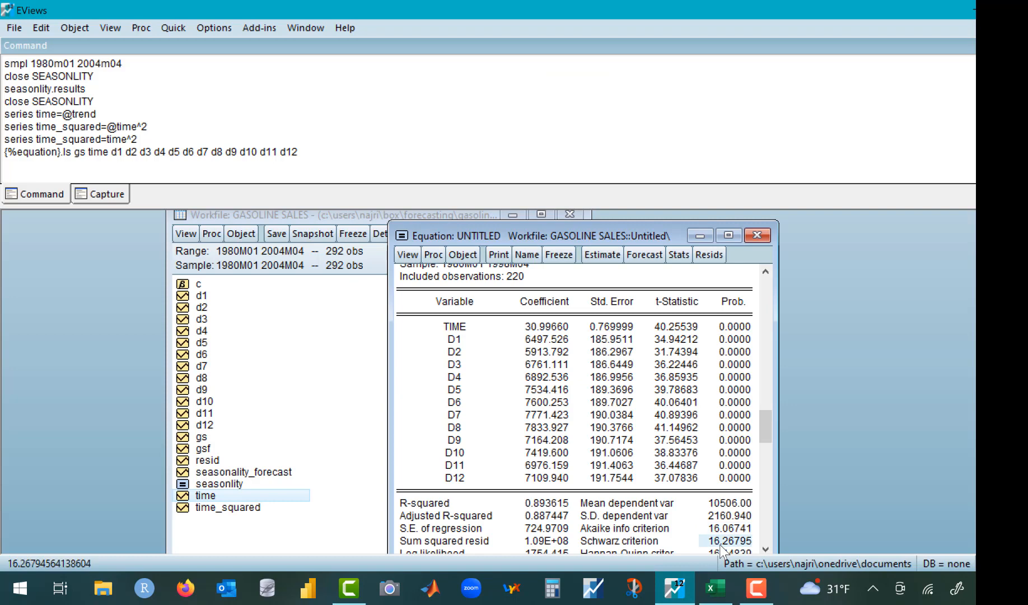
click(684, 590)
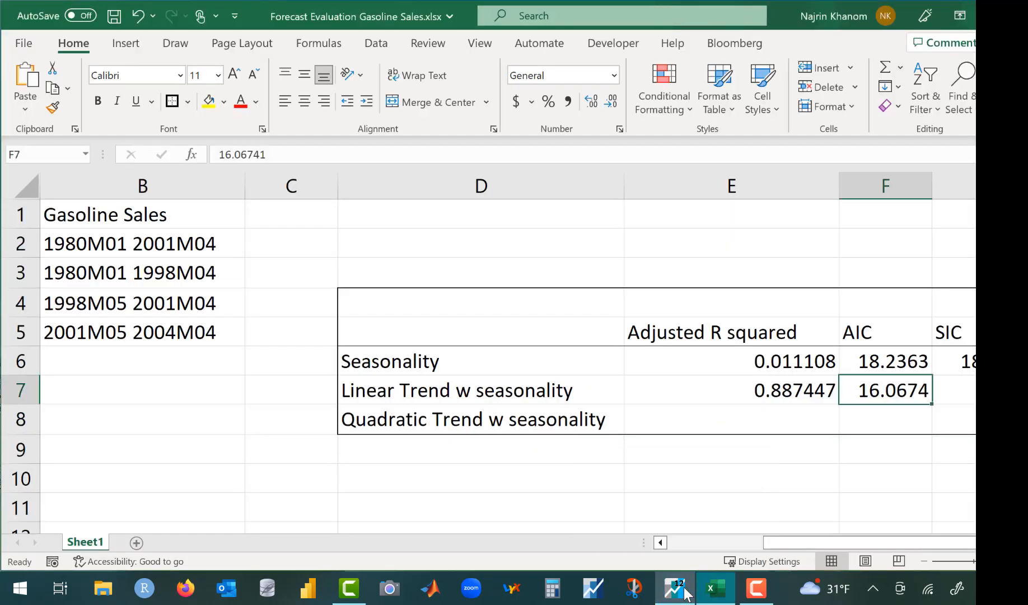
click(957, 397)
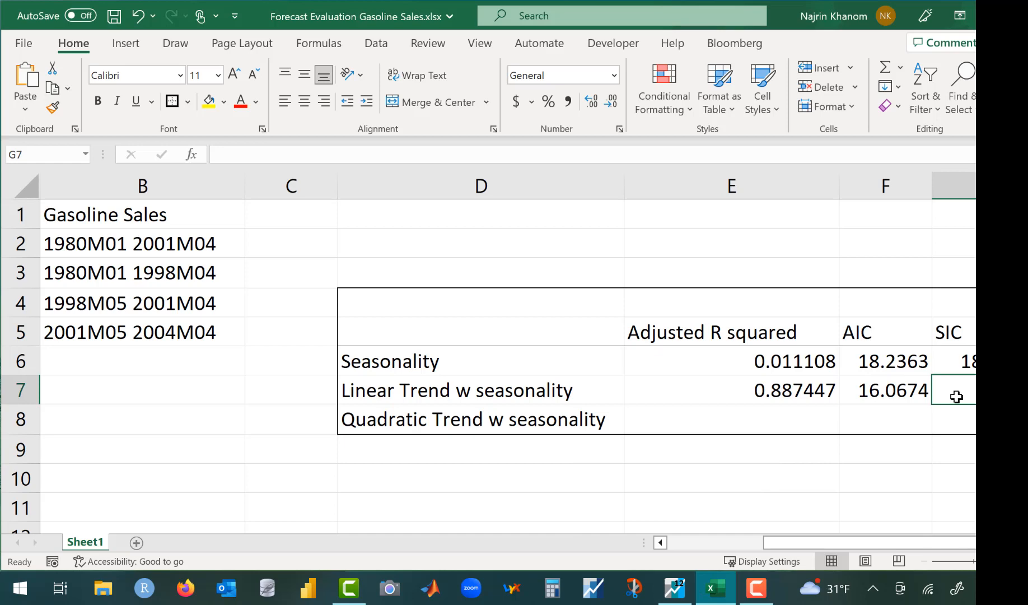
key(ctrl+v)
scroll(863, 469, right, 2)
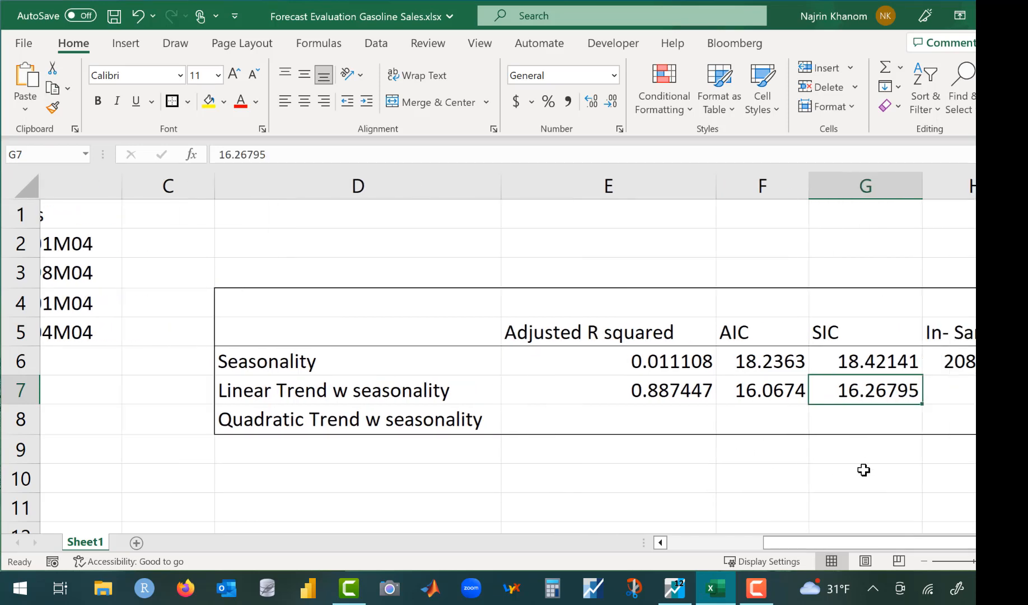
scroll(863, 469, right, 2)
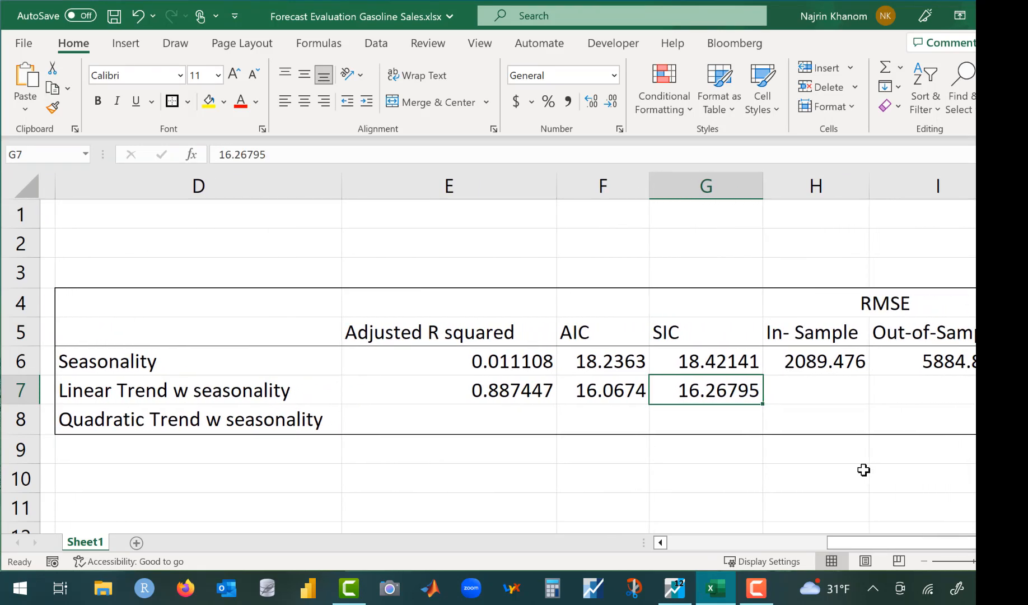
Switch to EViews and start a forecast from the linear trend equation with the forecast sample 1980m01 1998m04.
mouse_move(726, 591)
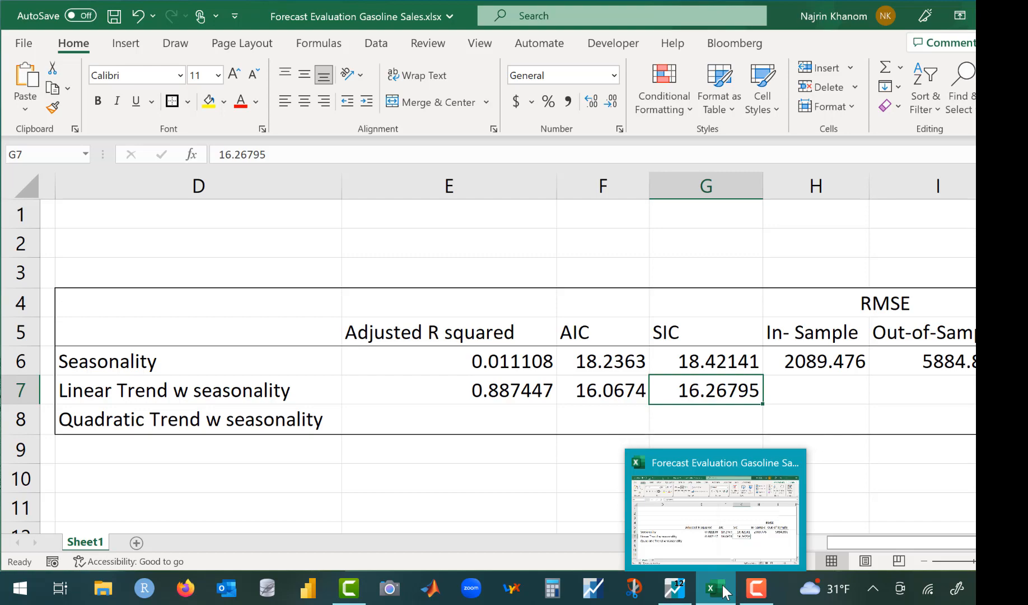
click(726, 591)
click(723, 591)
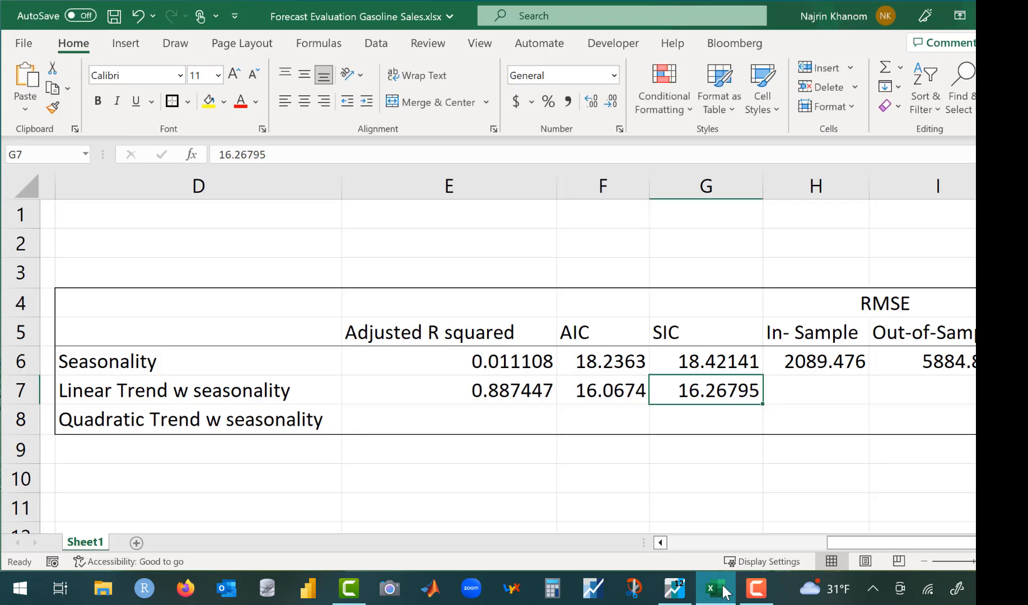
click(678, 590)
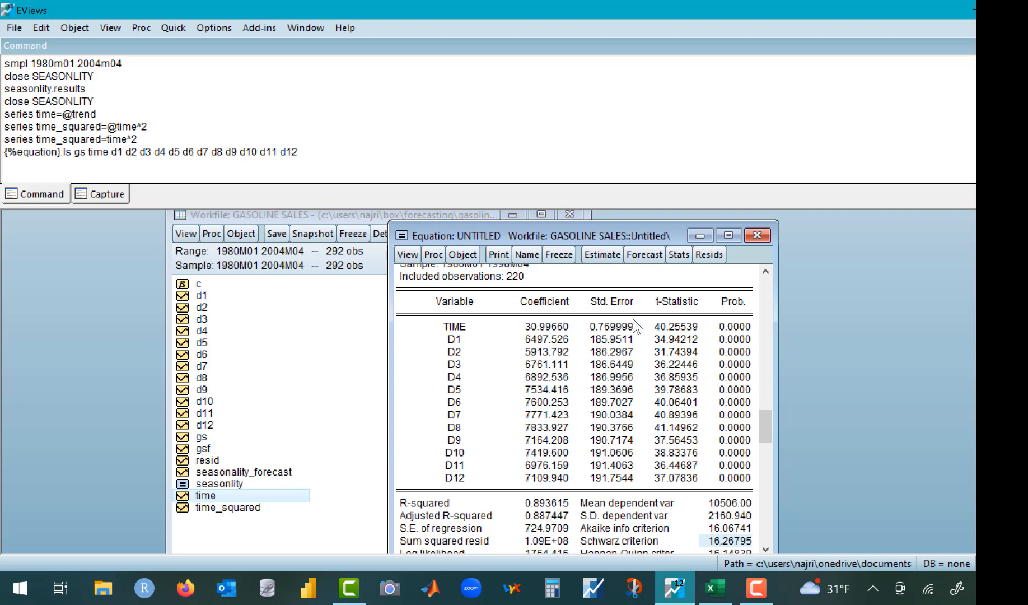
click(644, 255)
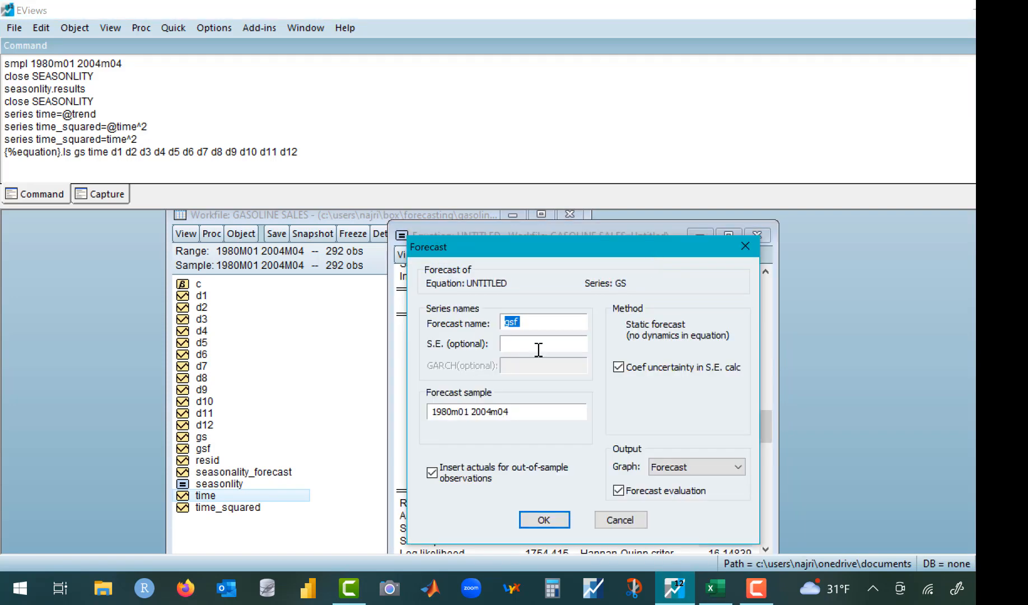
click(488, 412)
key(BackSpace)
key(BackSpace)
key(BackSpace)
key(BackSpace)
text(1998)
Run the in-sample forecast without inserting out-of-sample actuals, graphing Forecast & Actuals, and maximize the result window.
click(669, 466)
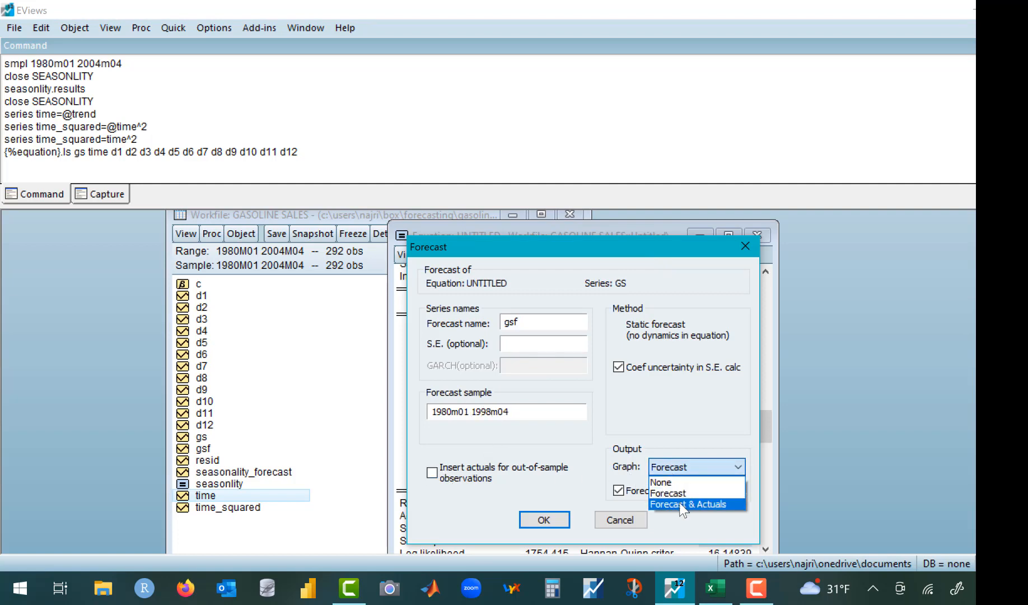
click(683, 504)
click(554, 522)
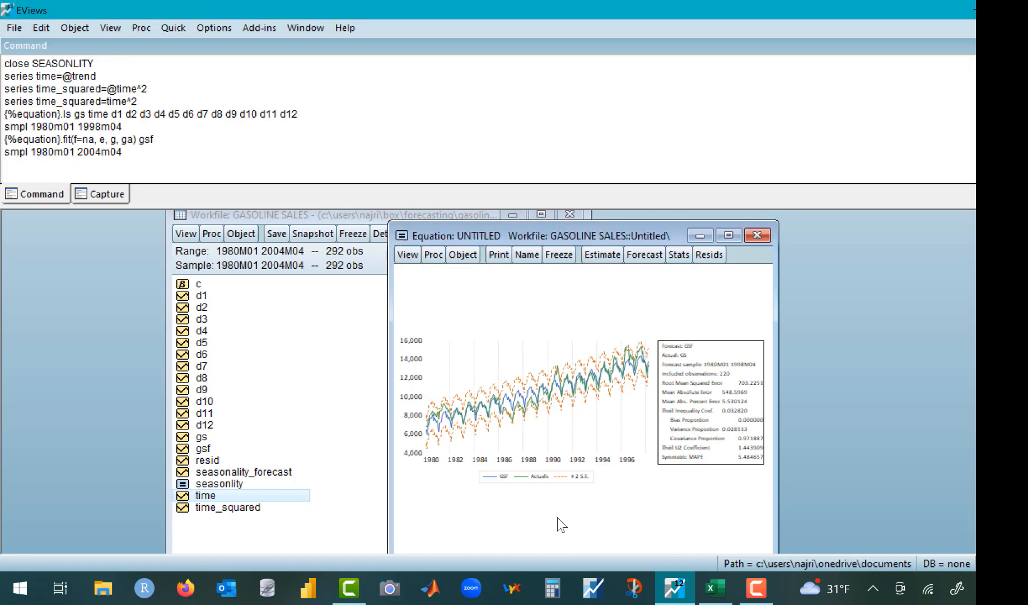
click(738, 233)
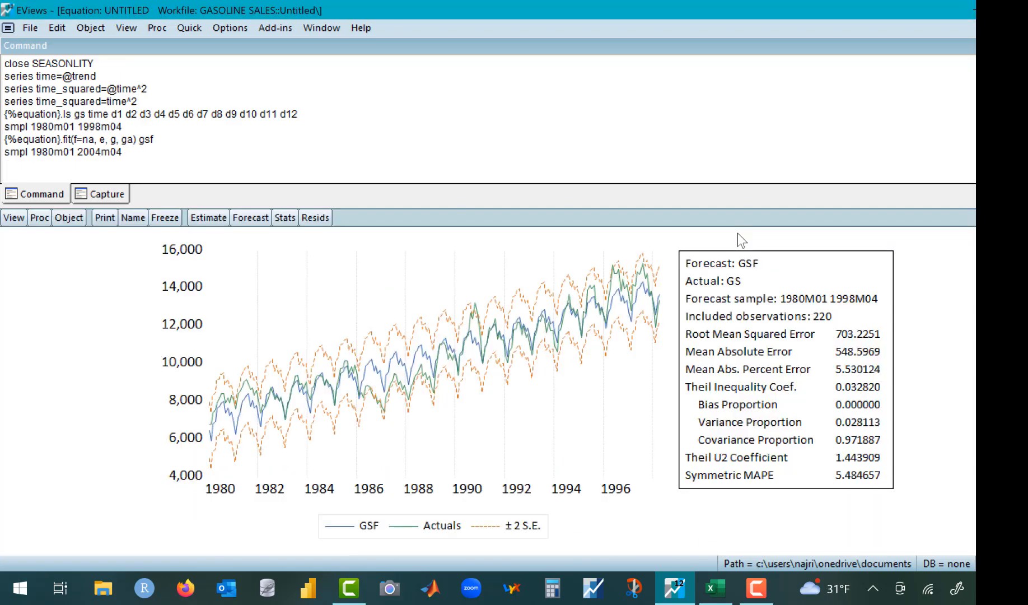
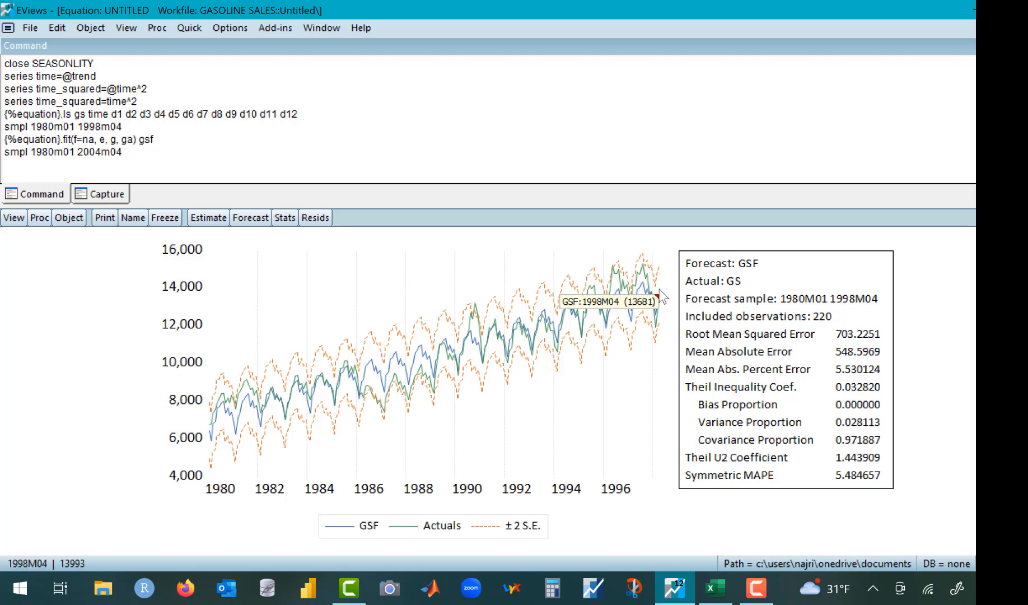
Copy the root mean squared error 703.2251 from the forecast's text label into Excel cell H7, then close the label's settings in EViews.
double_click(845, 349)
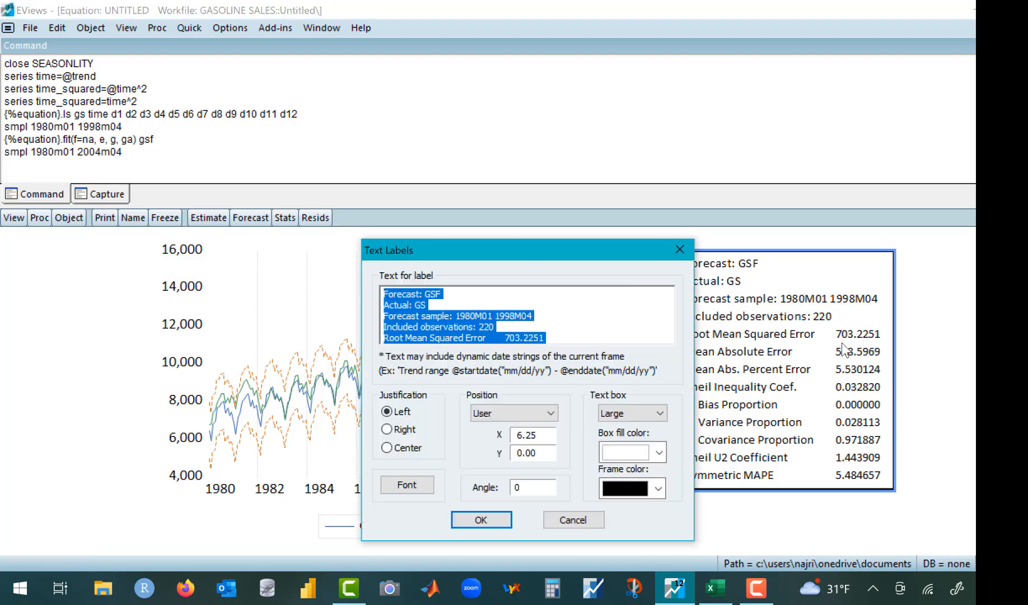
click(503, 341)
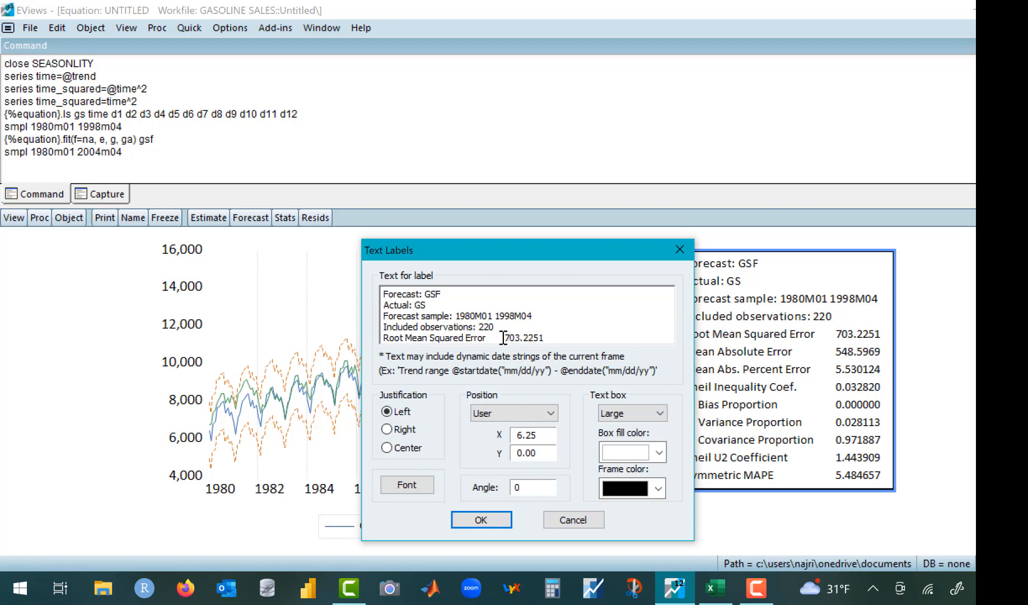
drag(504, 338, 547, 338)
key(ctrl+c)
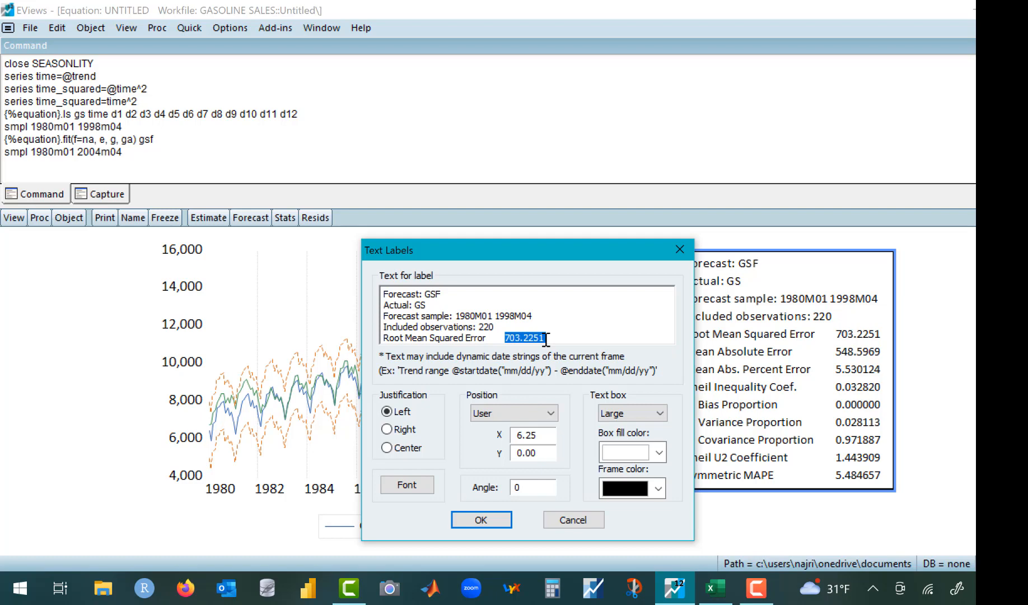
click(714, 588)
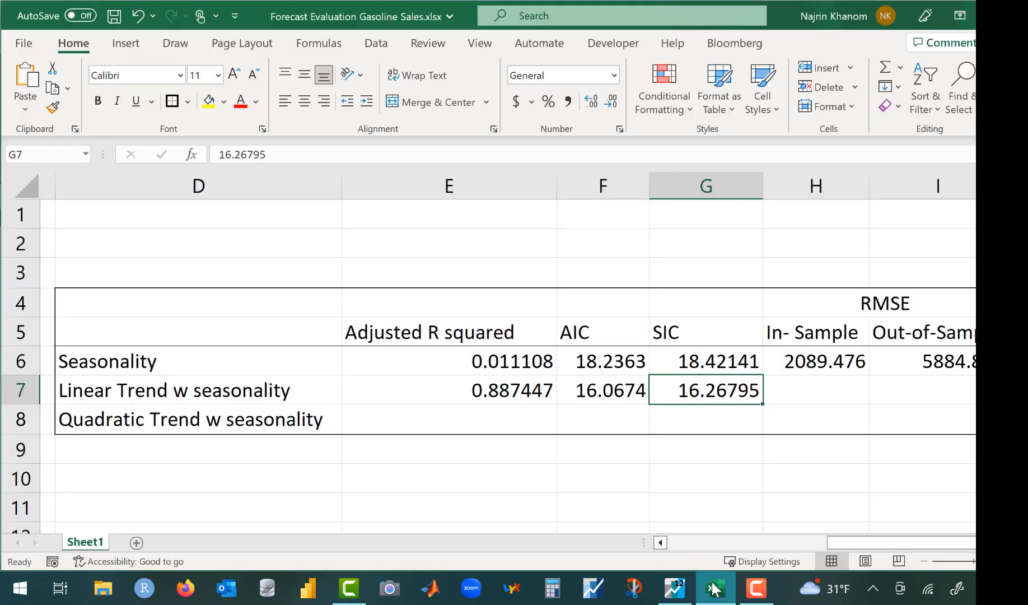
click(808, 394)
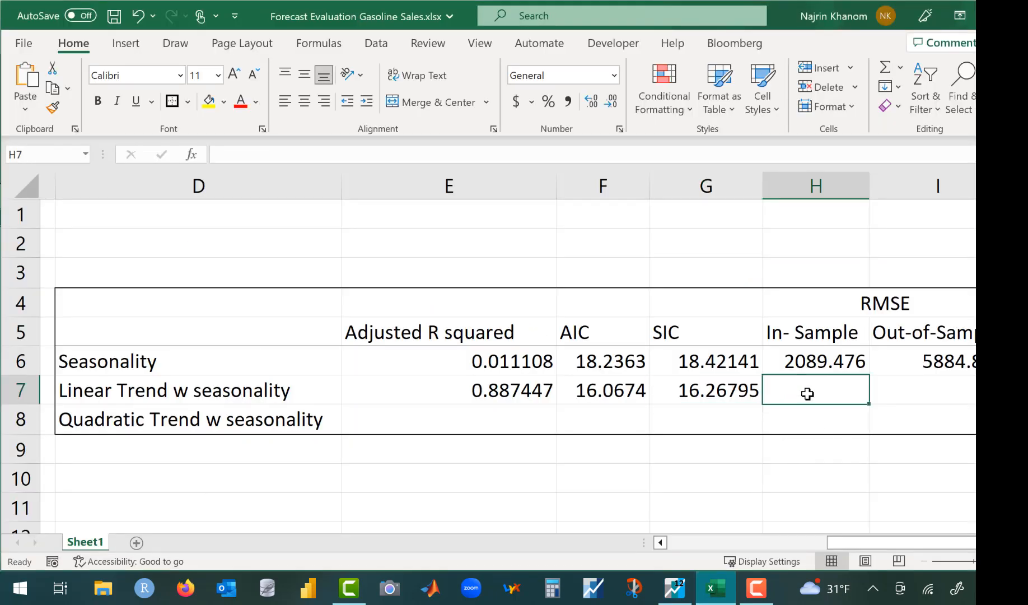
key(ctrl+v)
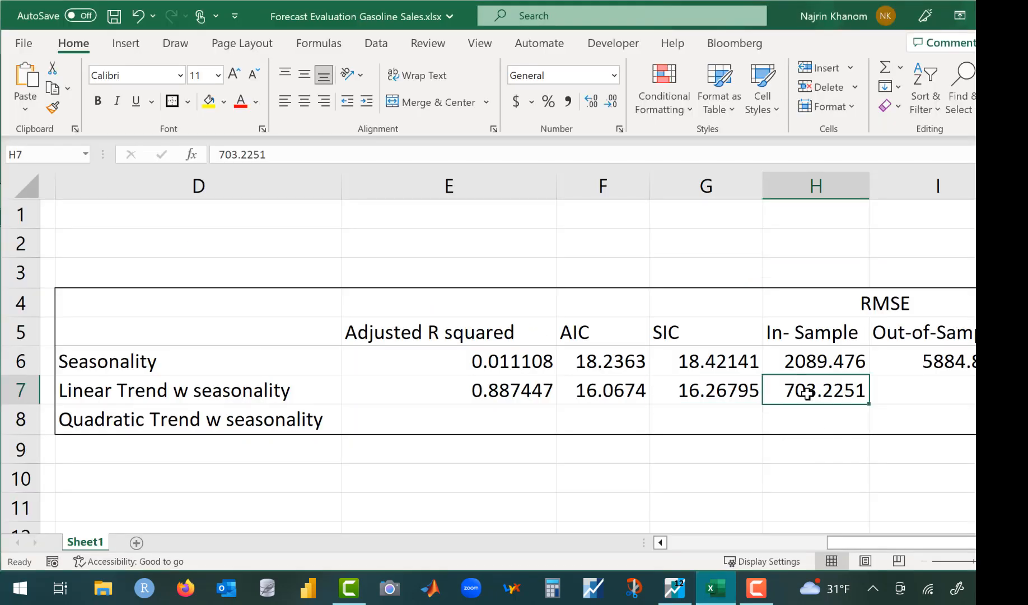
click(712, 594)
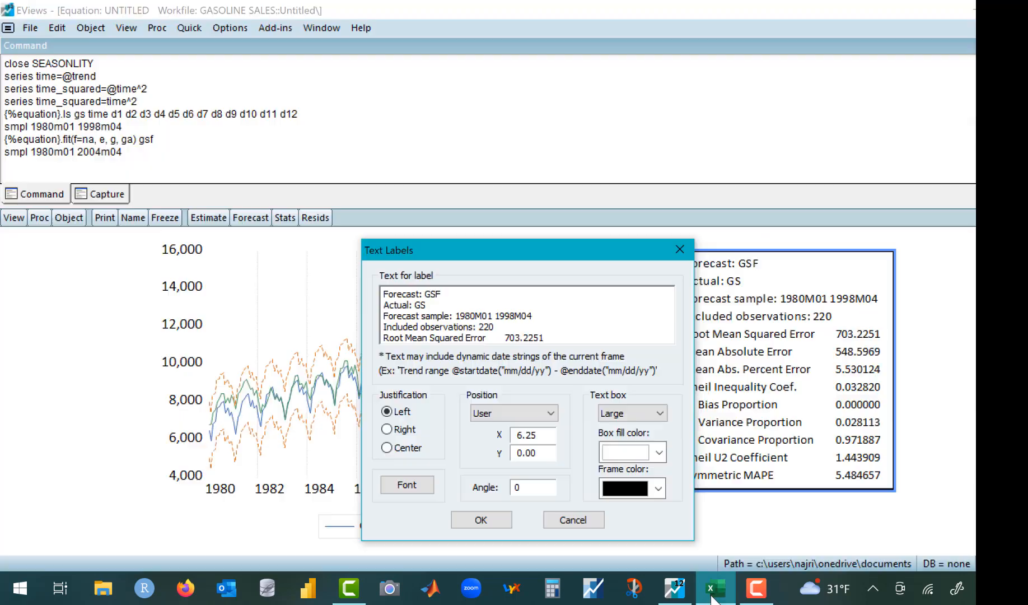
click(573, 519)
Start another forecast and copy the out-of-sample period 1998M05 2001M04 from Excel cell B4 into its forecast sample in EViews.
click(256, 217)
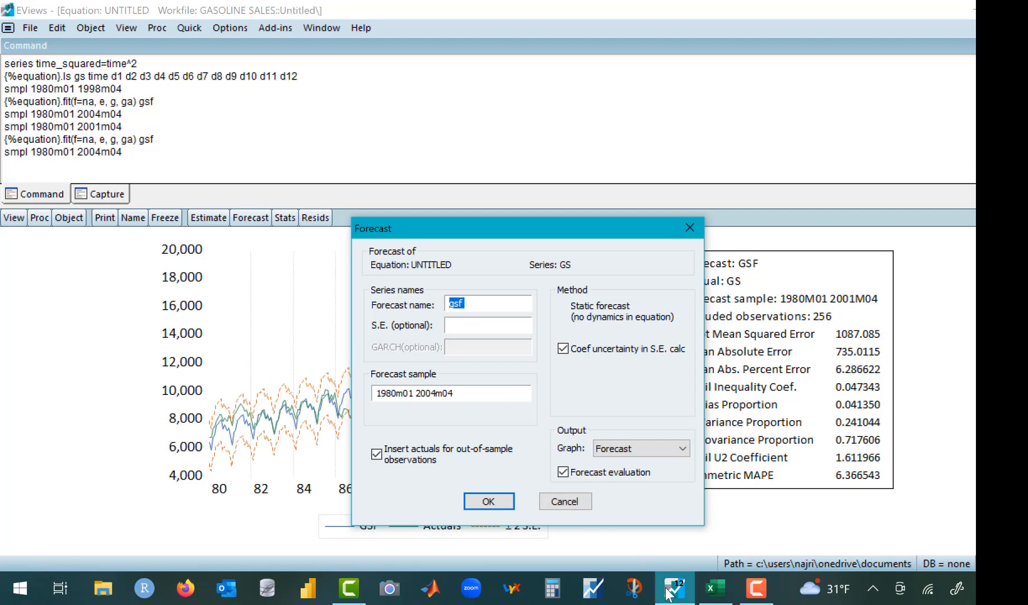
click(712, 598)
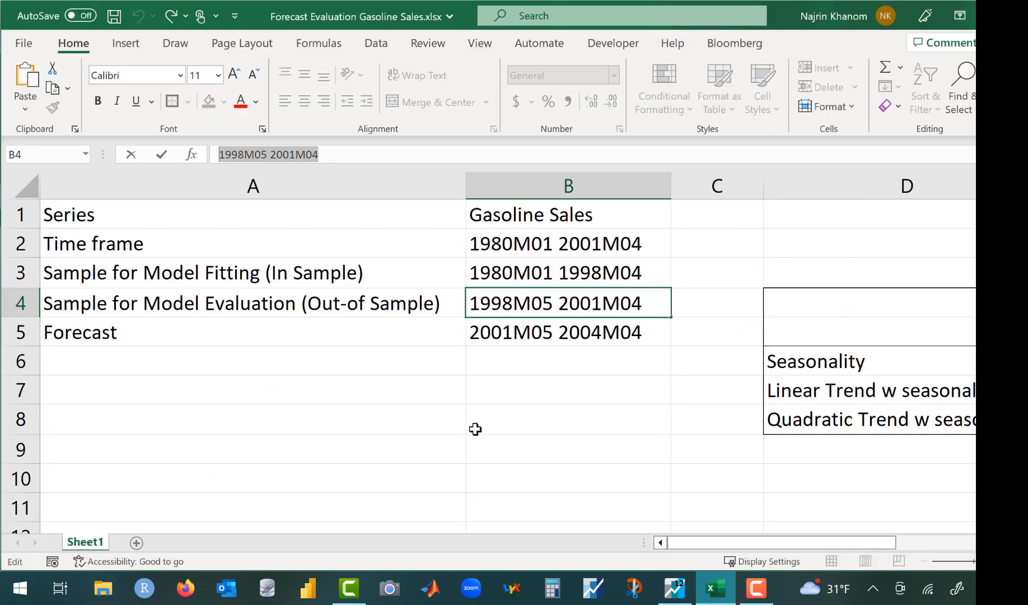
click(330, 159)
drag(331, 159, 207, 160)
key(ctrl+c)
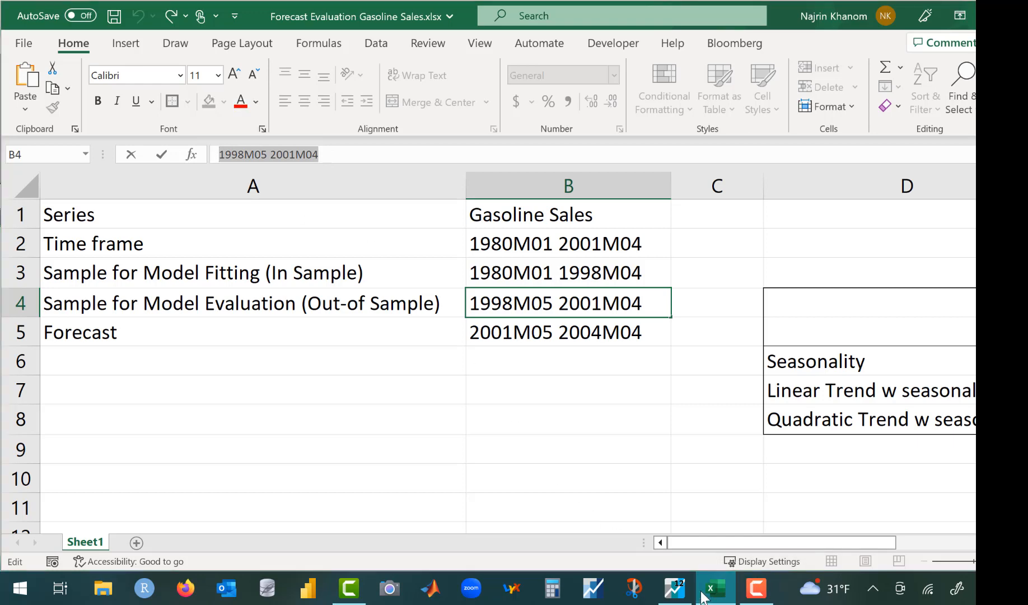
click(674, 589)
drag(474, 392, 316, 403)
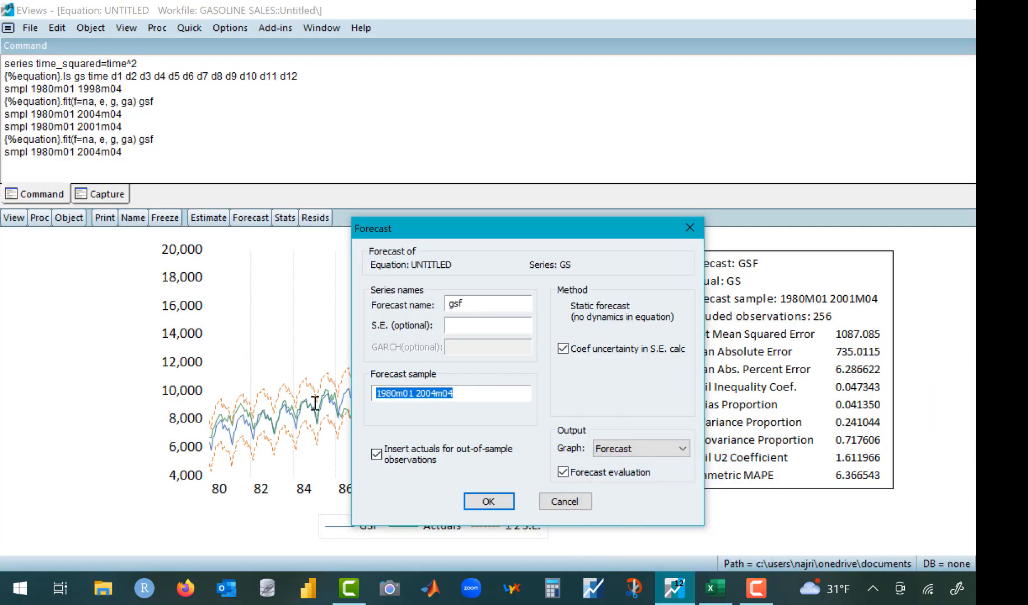
key(ctrl+v)
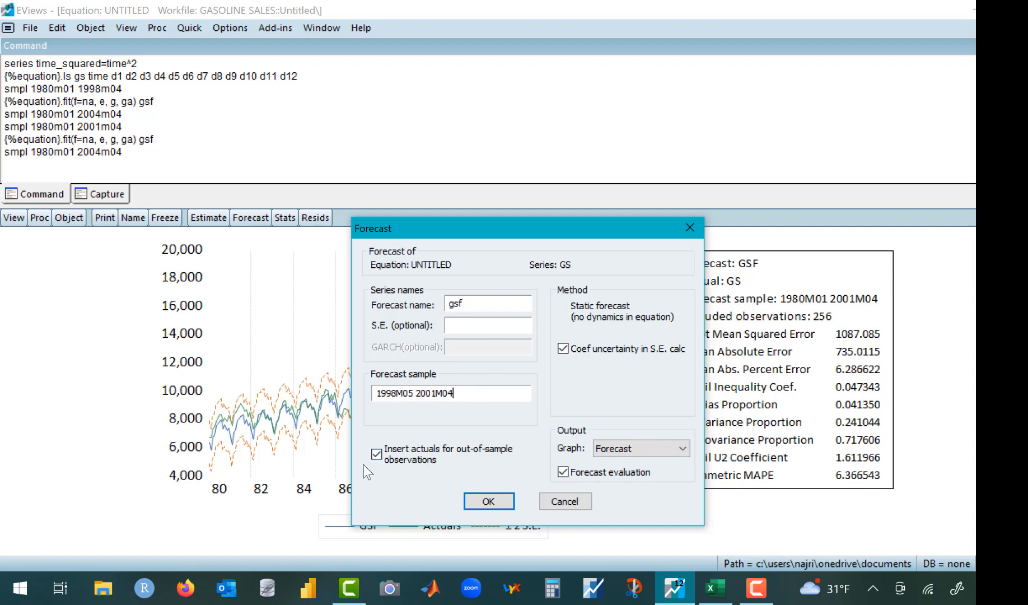
Turn off inserting actuals for out-of-sample observations, set the graph to Forecast & Actuals, and run the 1998M05 2001M04 forecast.
click(376, 453)
click(643, 454)
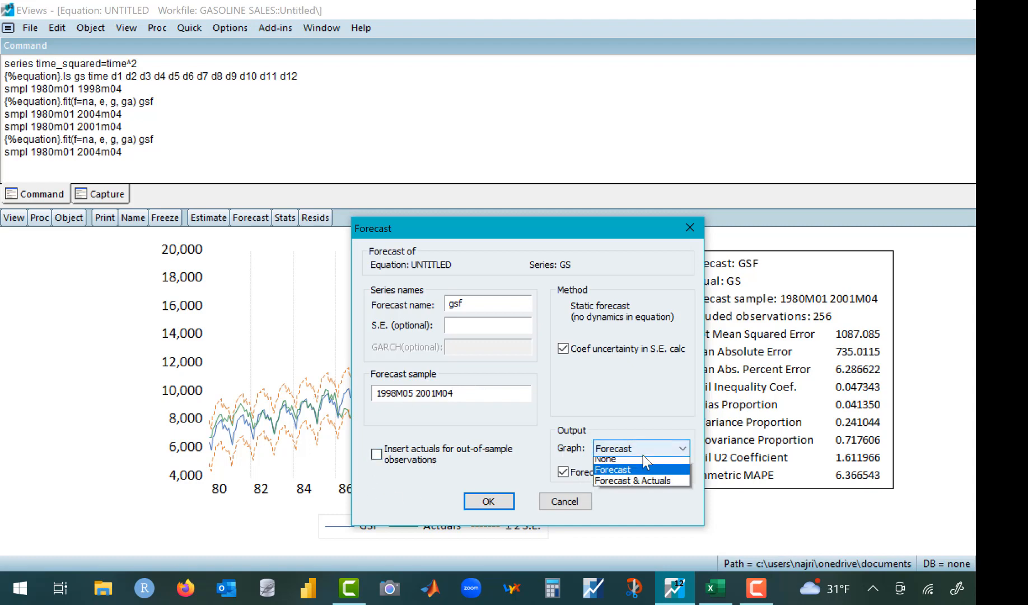
click(641, 485)
click(496, 503)
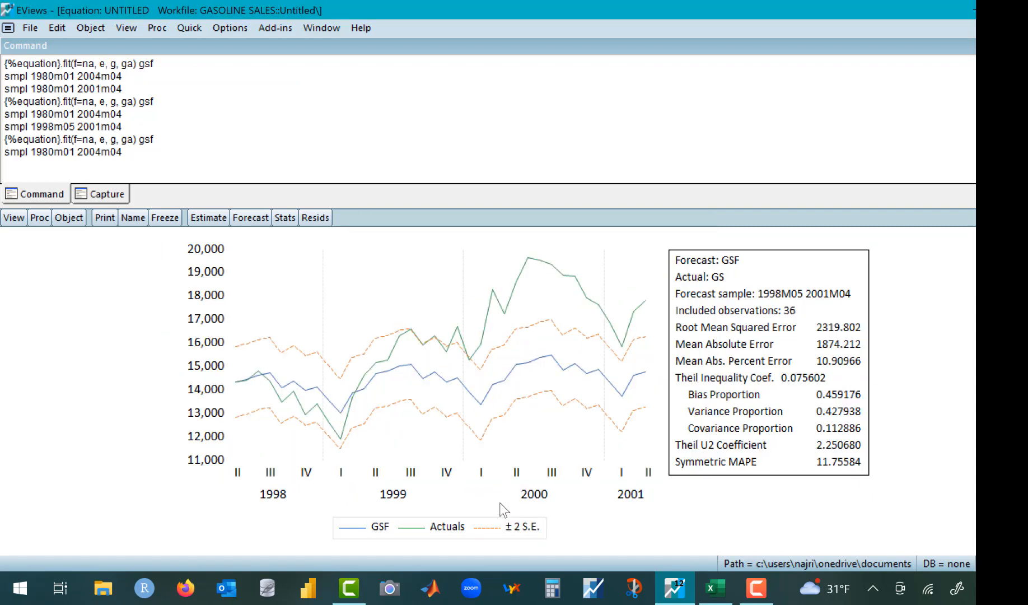
Copy the root mean squared error 2319.802 from the forecast's text label into Excel cell I7, and close the label's settings in EViews.
double_click(835, 350)
click(500, 331)
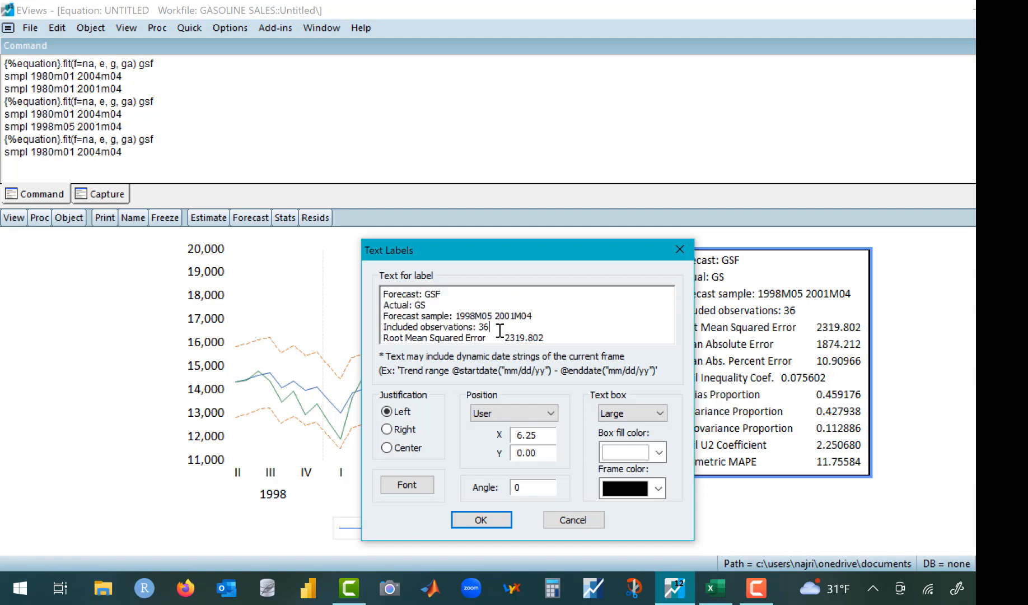
drag(504, 338, 551, 335)
key(ctrl+c)
click(715, 588)
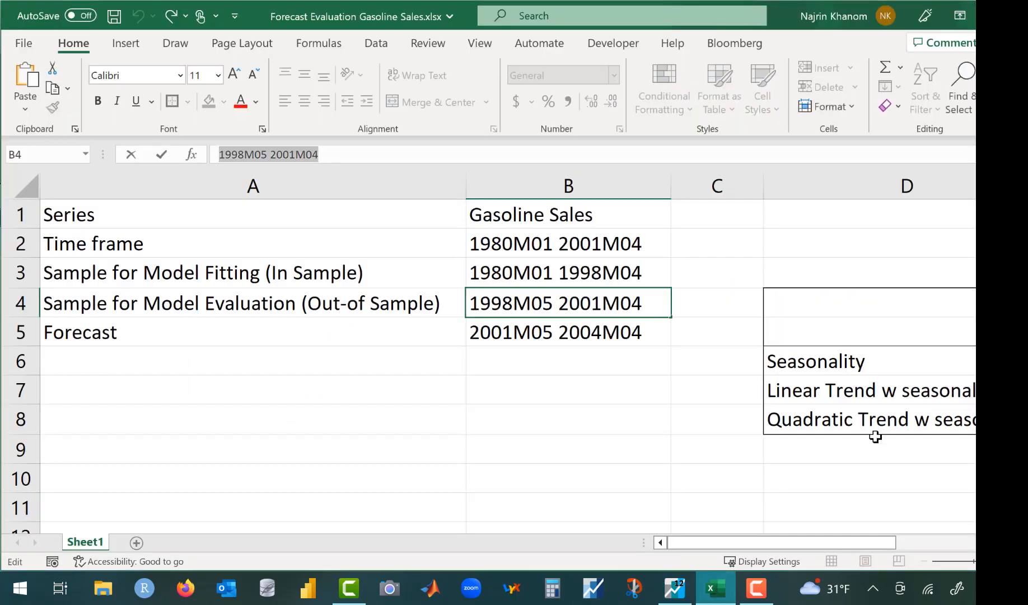
scroll(876, 437, right, 5)
scroll(877, 437, left, 2)
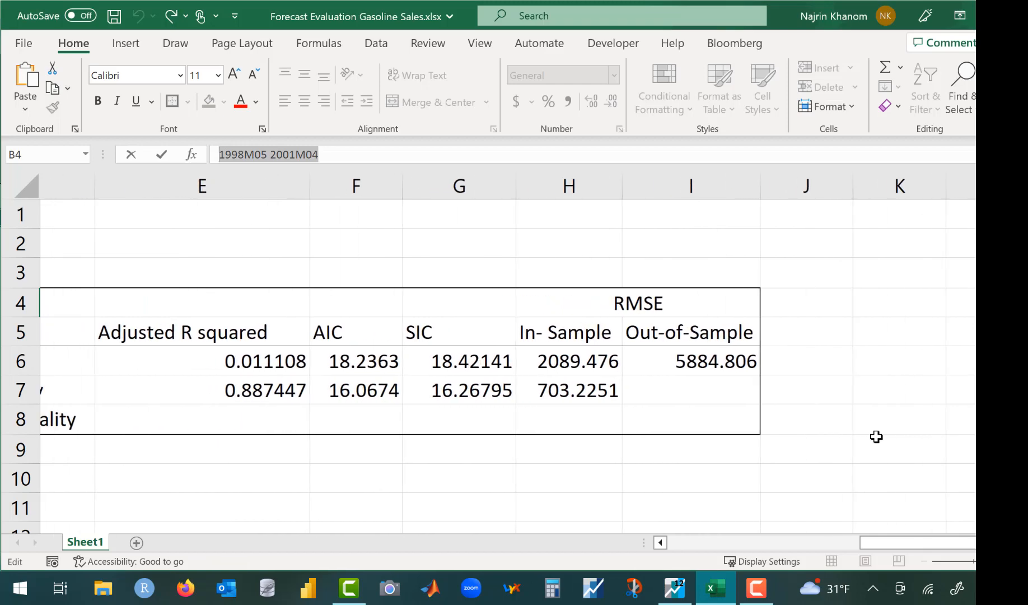
click(709, 389)
key(ctrl+v)
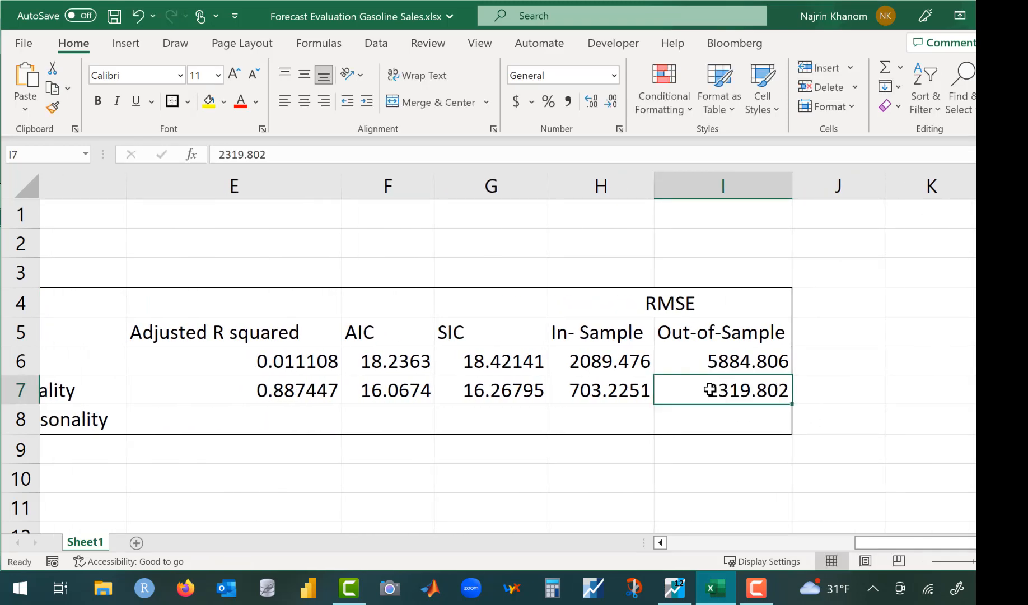
scroll(574, 459, left, 1)
scroll(574, 460, left, 3)
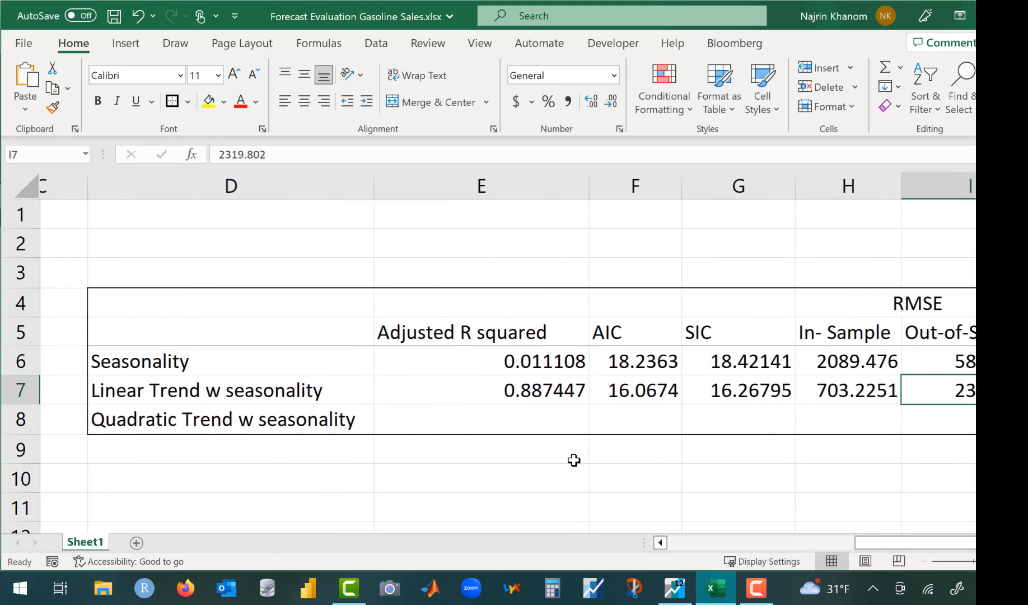
click(712, 590)
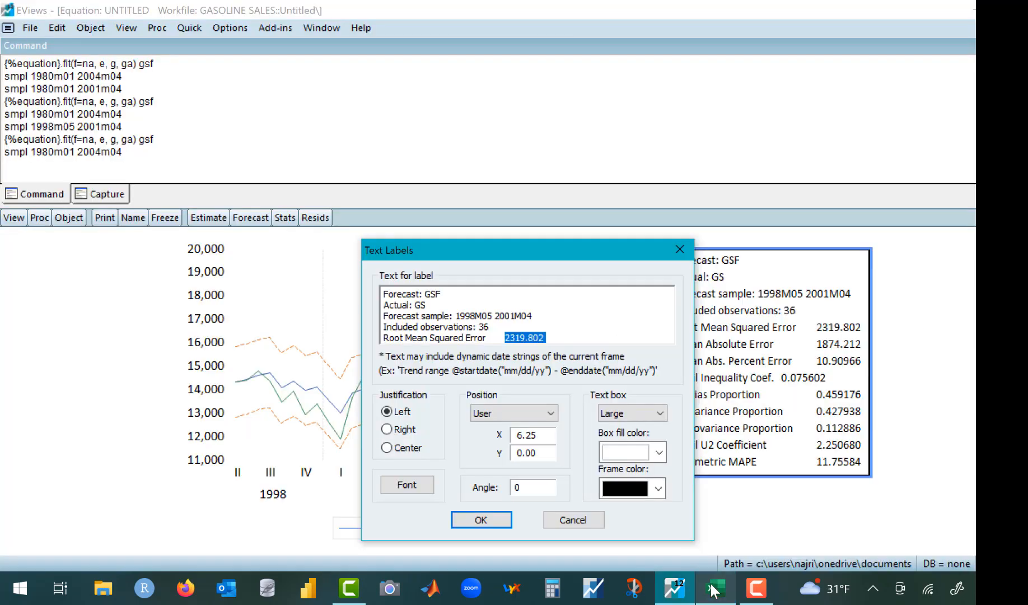
click(581, 519)
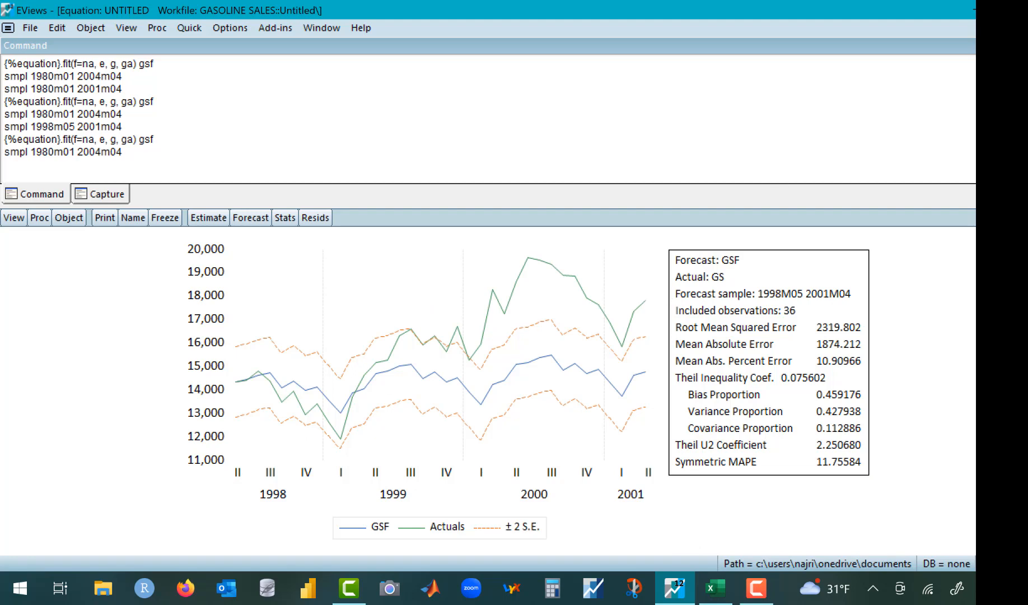
Re-estimate the linear trend with seasonality equation over the sample 1980m01 2001m04.
click(208, 218)
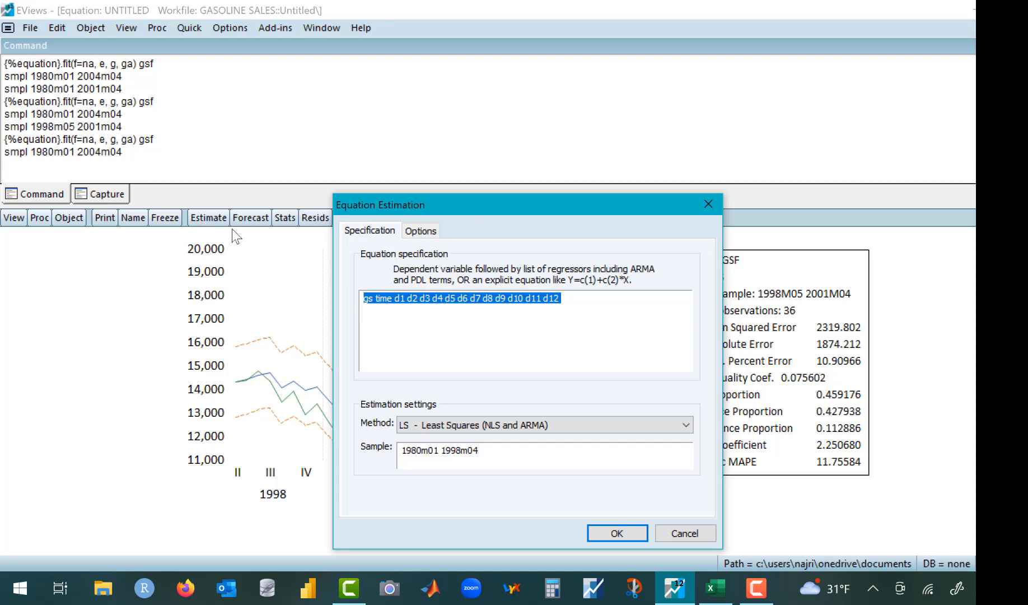
click(462, 451)
key(BackSpace)
key(BackSpace)
key(BackSpace)
key(BackSpace)
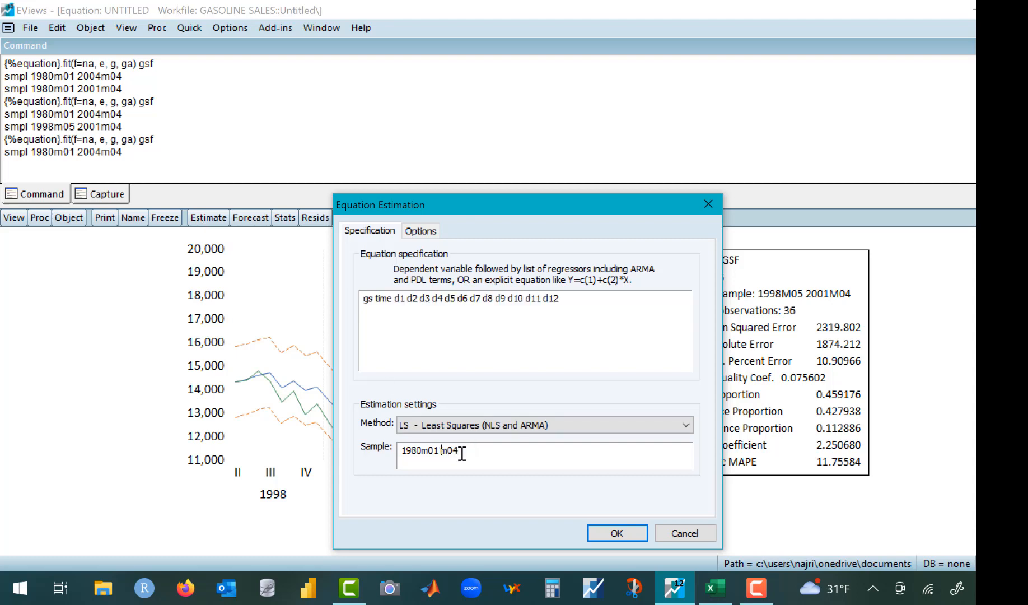
text(2001)
click(616, 533)
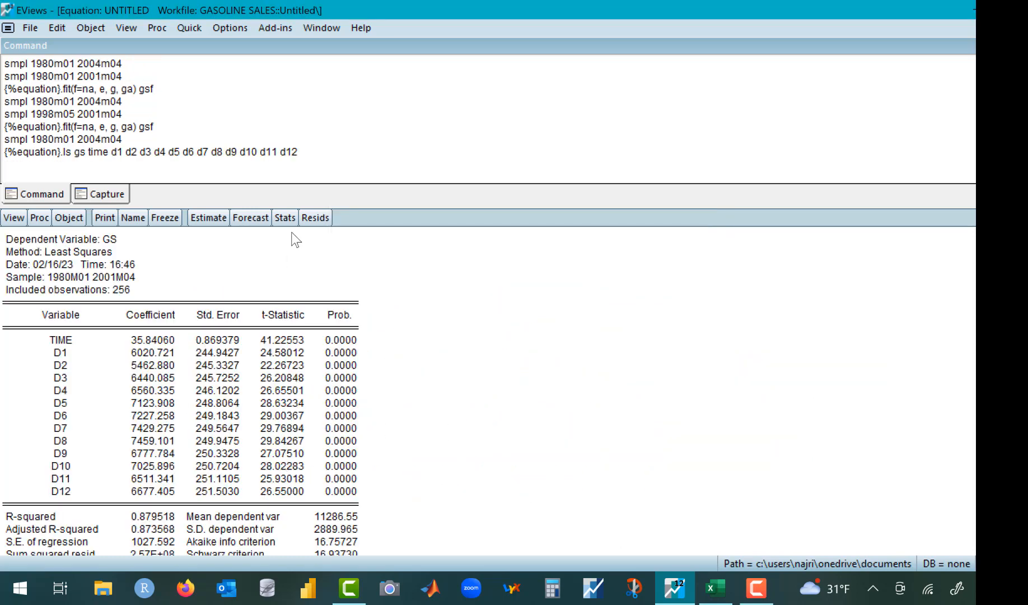
Run a forecast from the equation named linear_trend_seas_forecast, with the graph set to Forecast & Actuals.
click(248, 219)
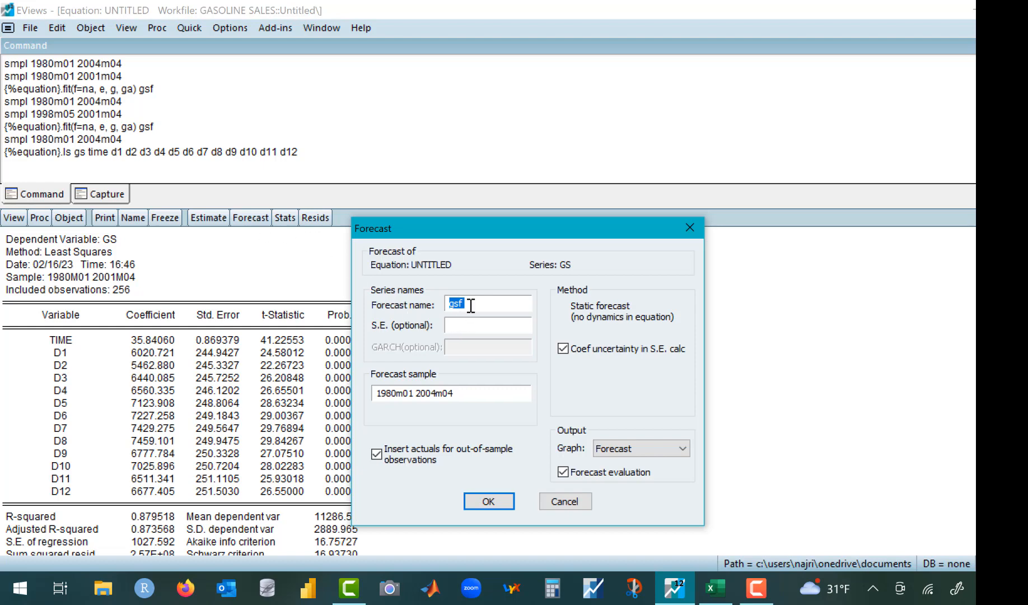
key(BackSpace)
text(linear trend_)
click(476, 304)
key(BackSpace)
text(_)
click(511, 307)
text(seas_forecast)
click(606, 448)
click(617, 485)
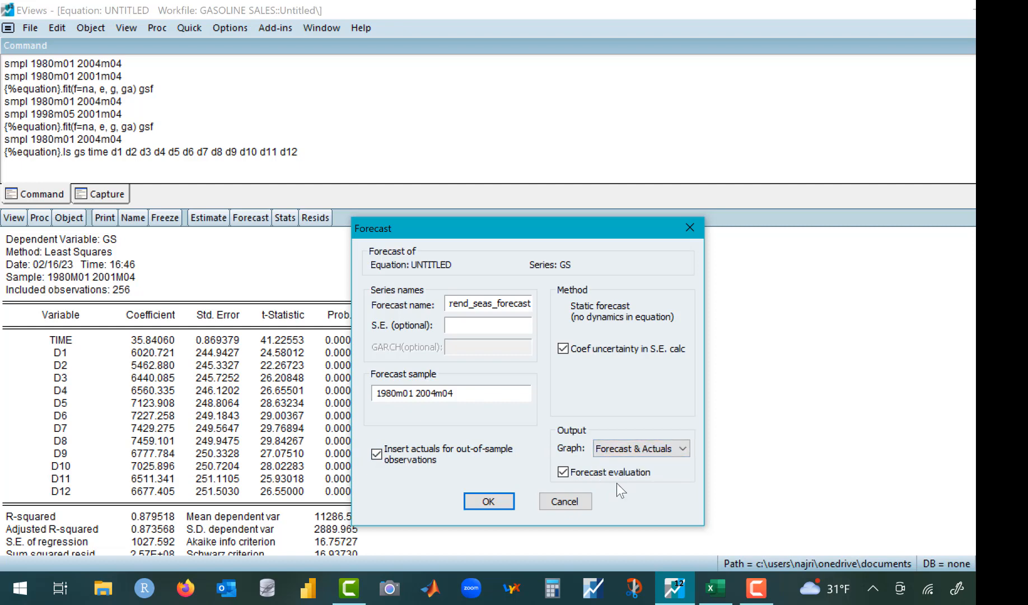
click(488, 502)
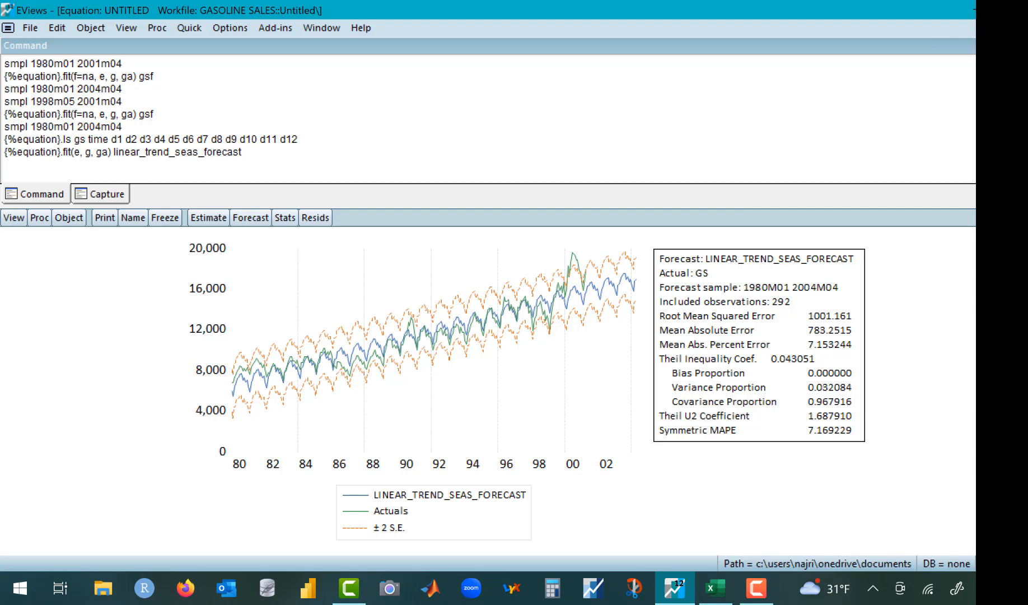
Close the untitled equation and keep it in the workfile under the name linear_trend_seas.
key(ctrl+F4)
click(641, 269)
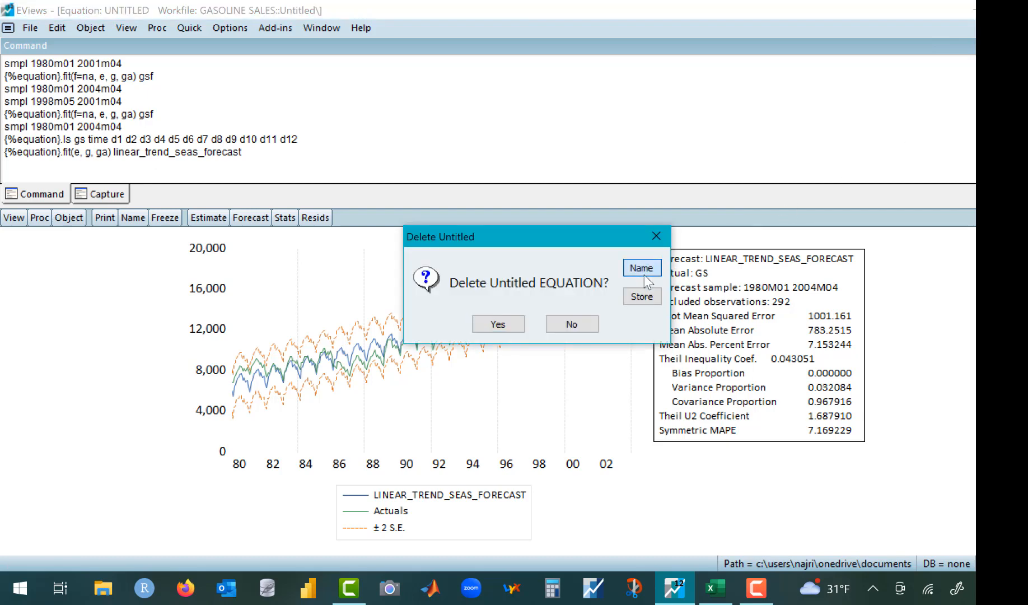
key(BackSpace)
text(lin)
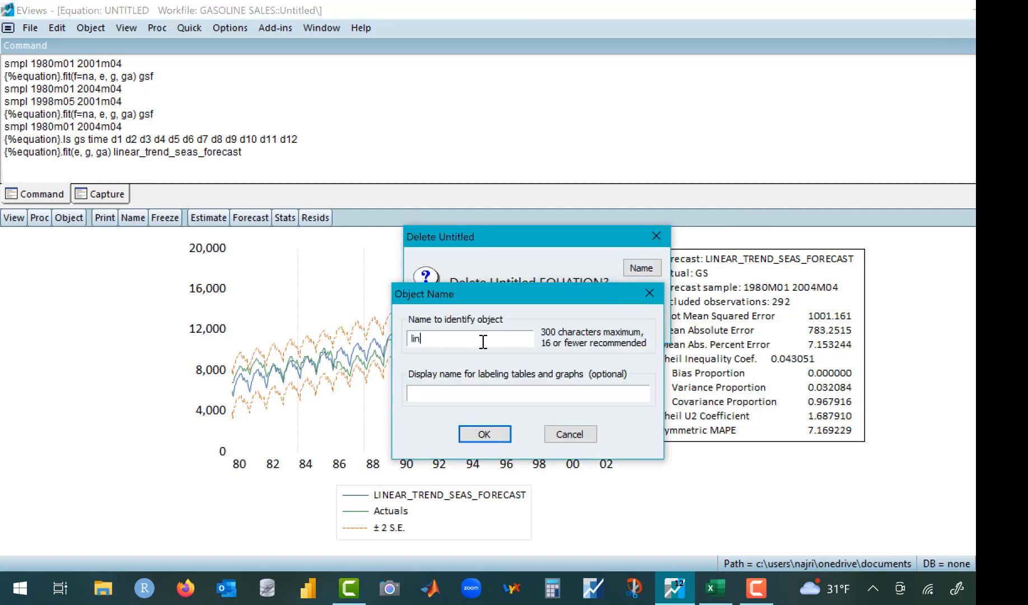
text(ear_trend_seas)
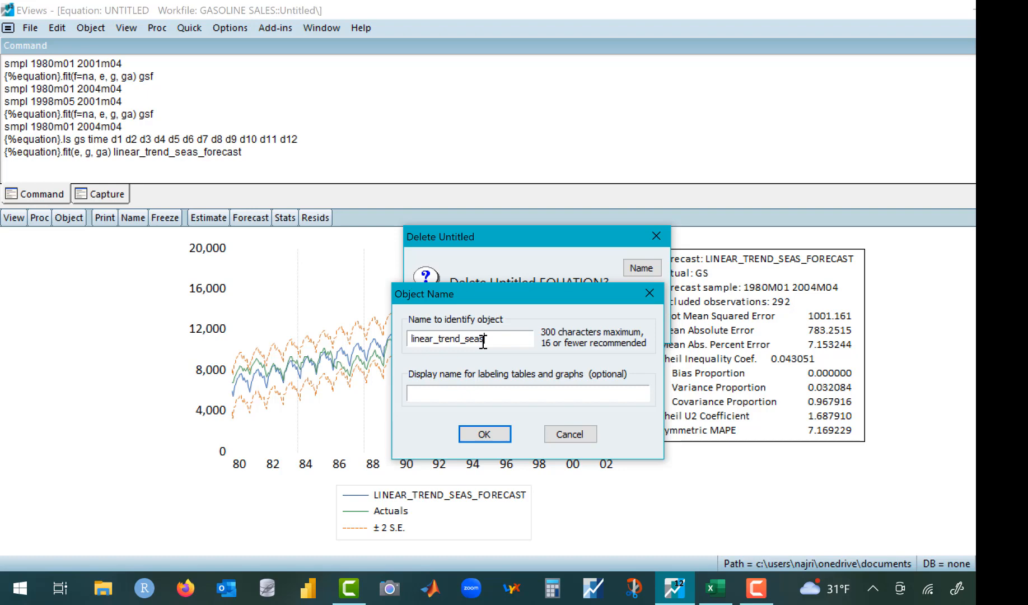
key(Return)
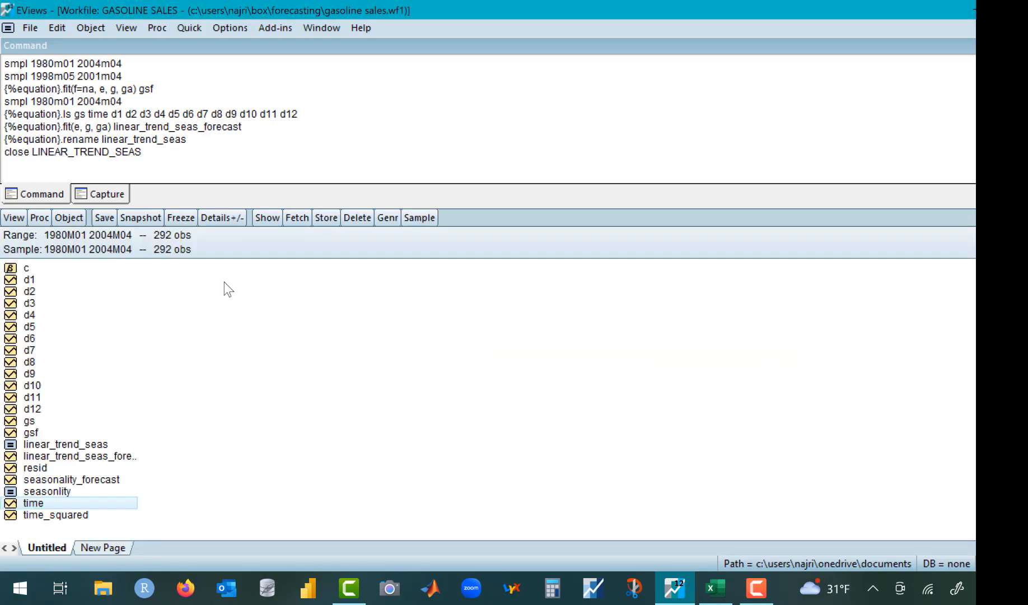
click(187, 29)
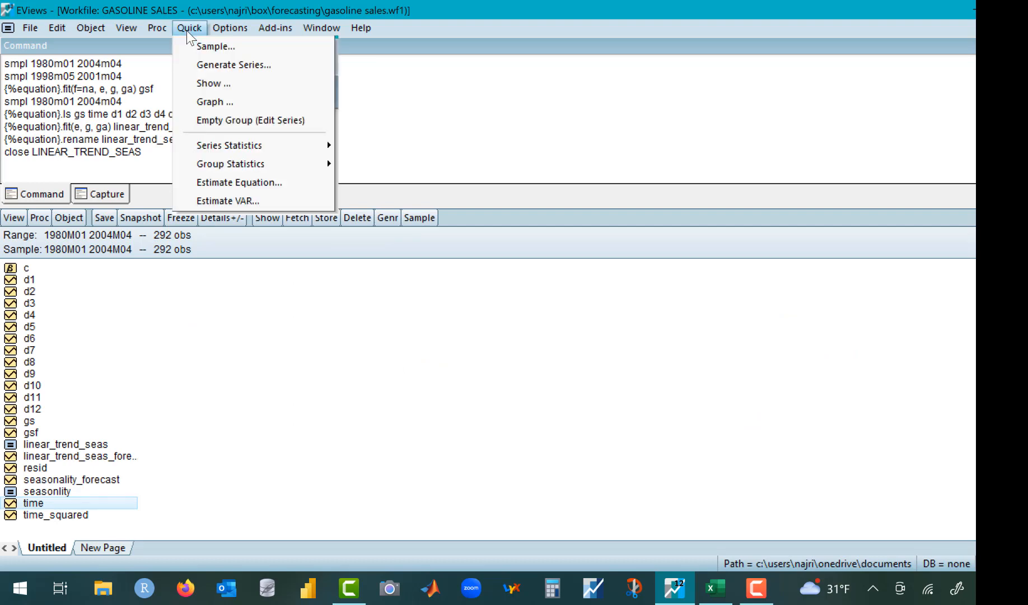
click(208, 65)
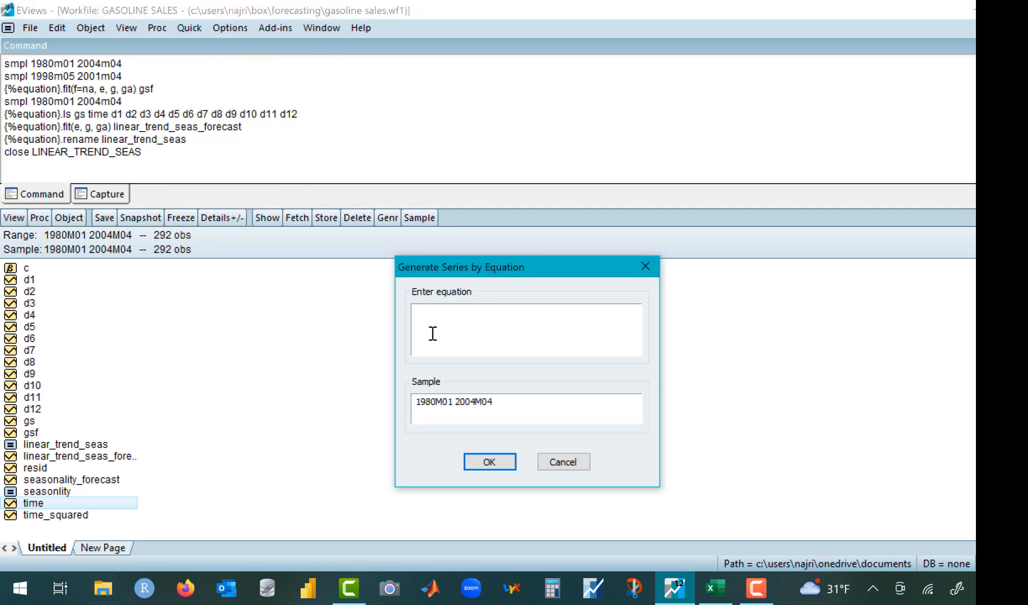
click(643, 266)
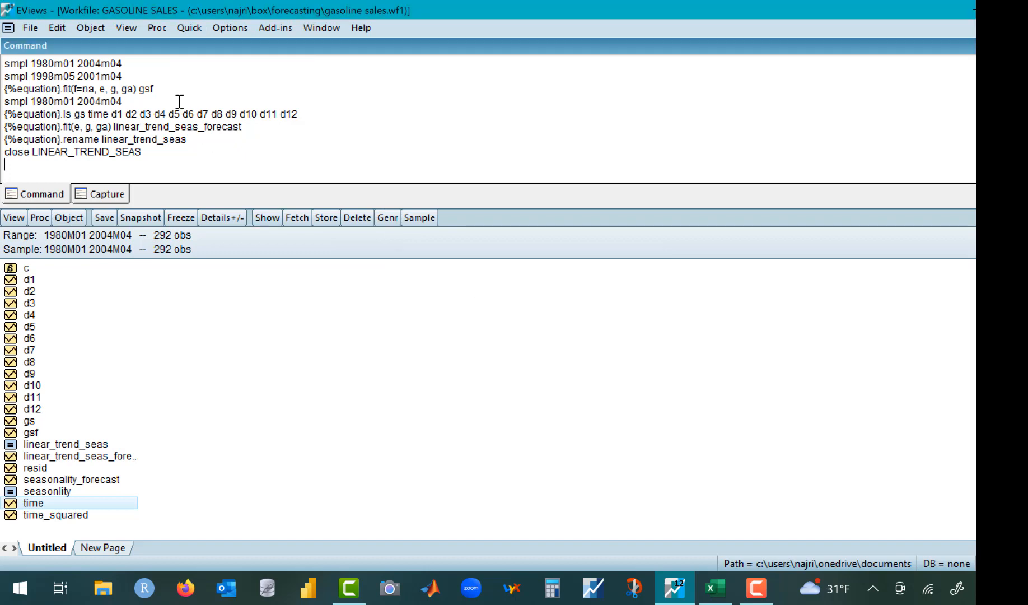
click(190, 26)
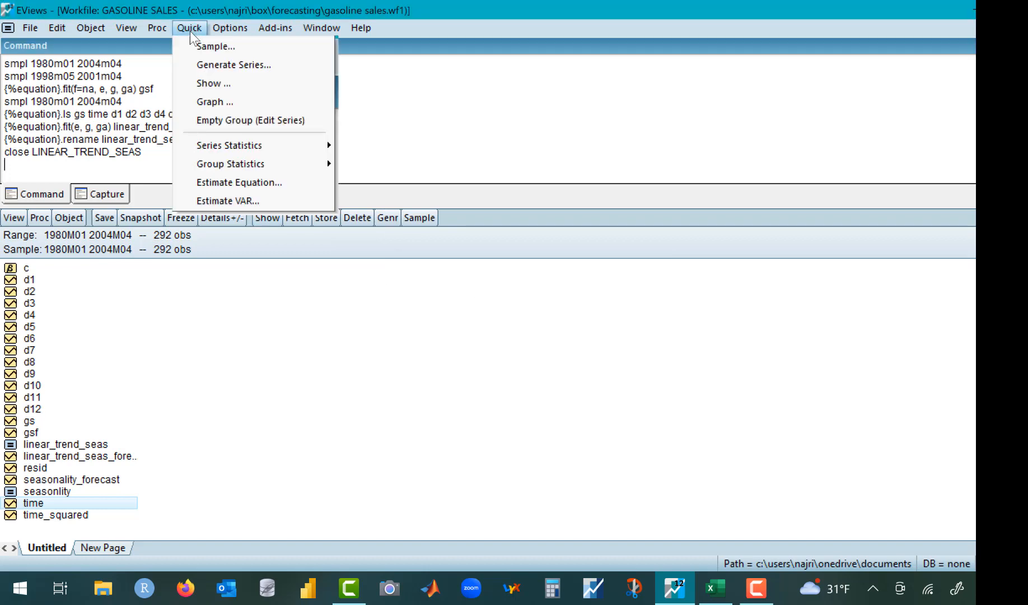
click(222, 183)
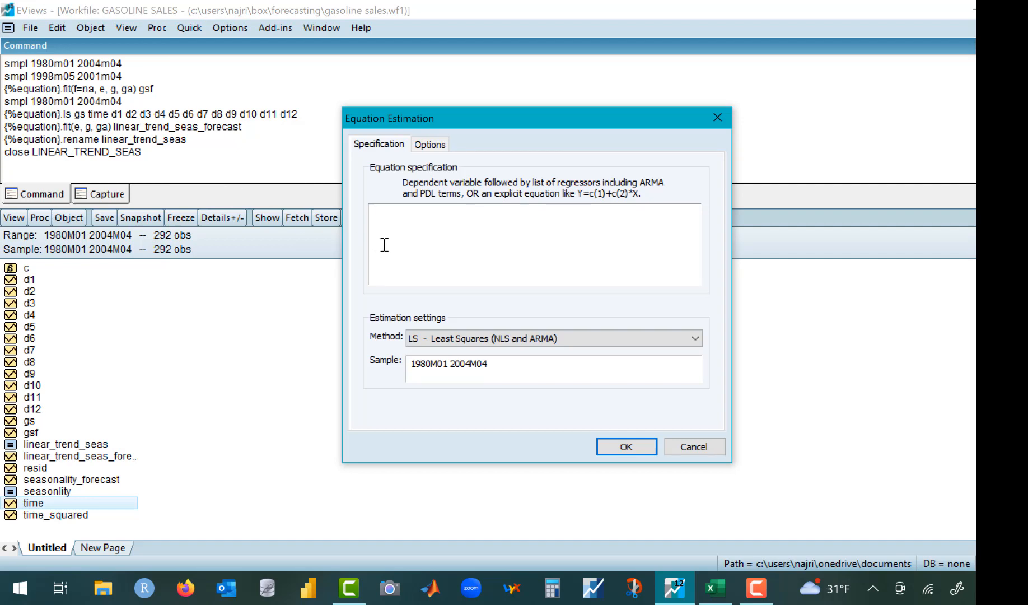
click(686, 448)
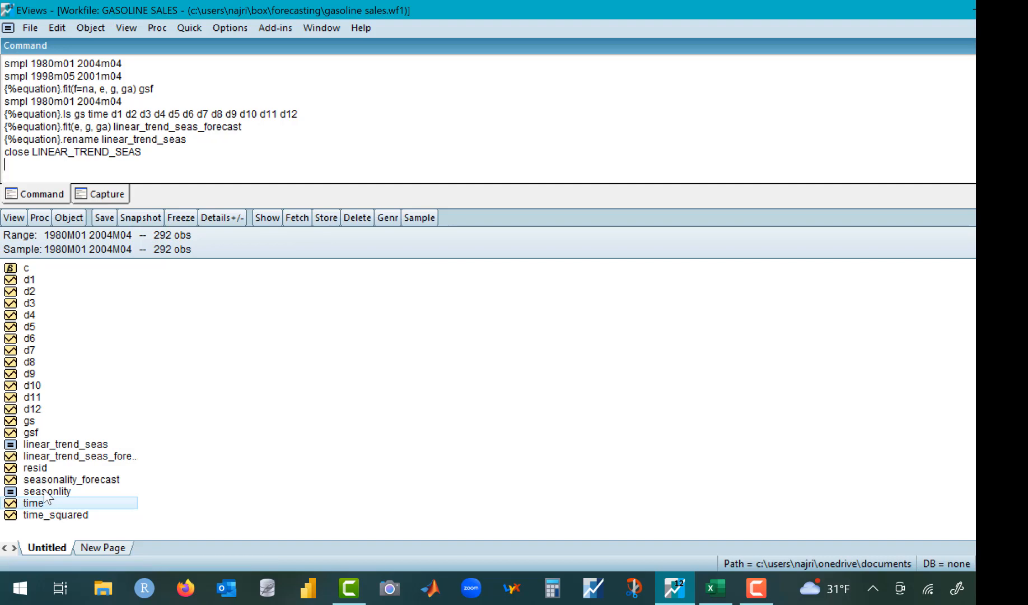
Open the linear_trend_seas equation, copy its specification gs time d1 to d12, and close the equation without re-estimating it.
double_click(43, 445)
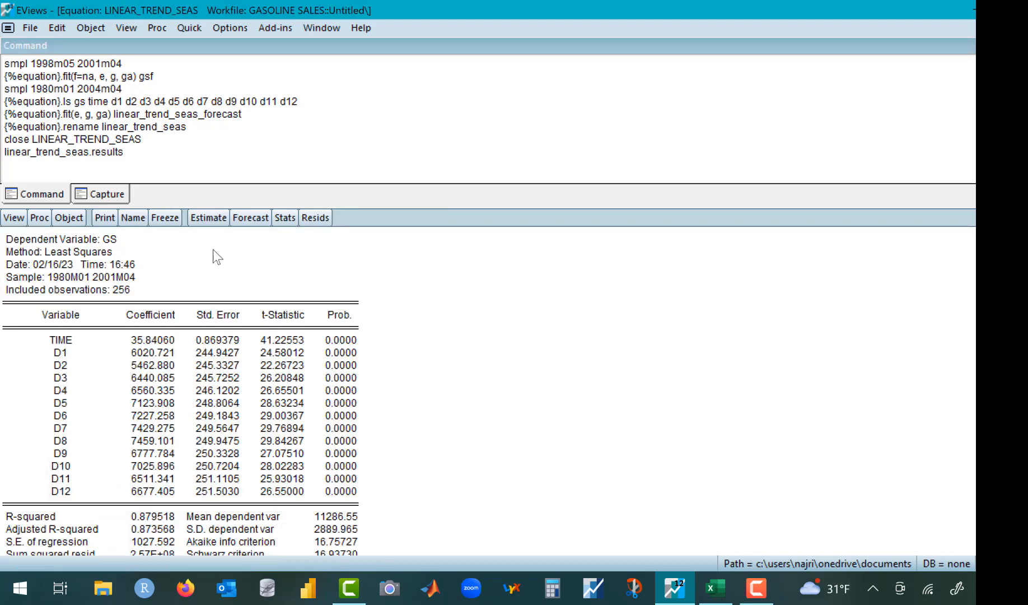
click(208, 218)
key(ctrl+c)
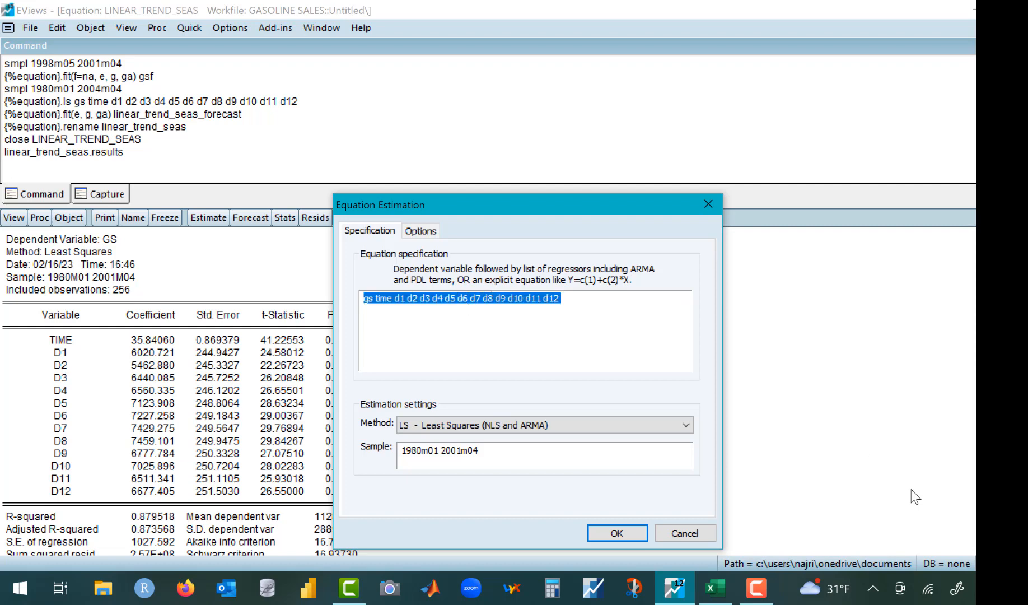
click(697, 537)
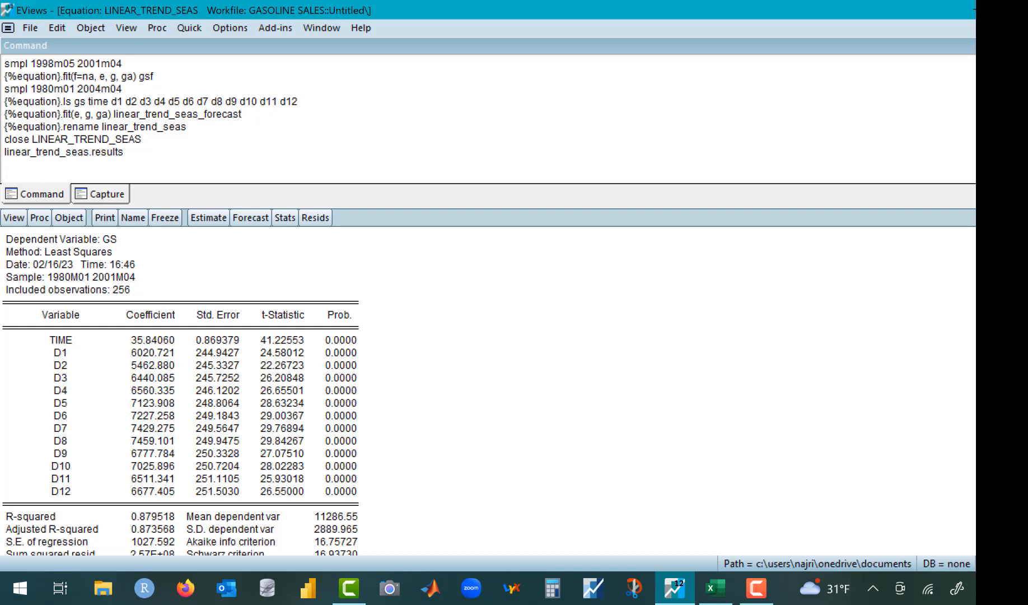
click(452, 448)
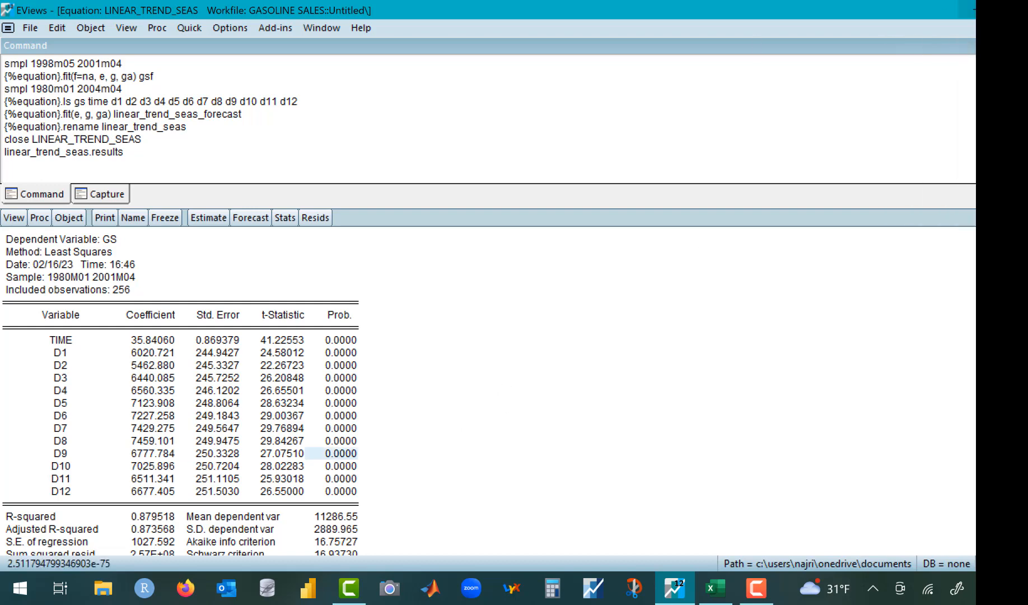
click(1025, 27)
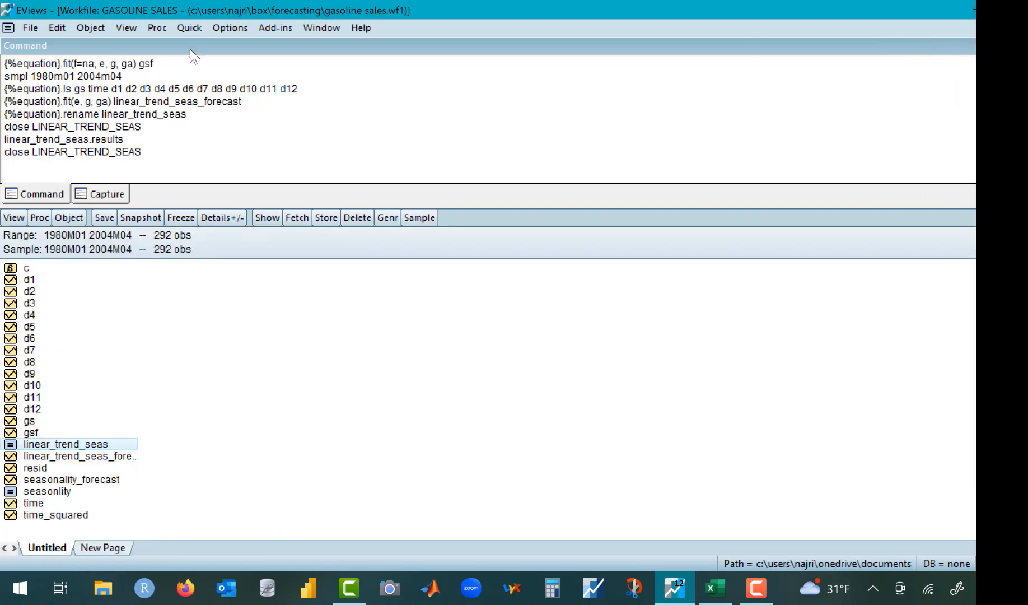
Start a new equation estimation from the copied specification and add the regressor time_squared after time.
click(185, 30)
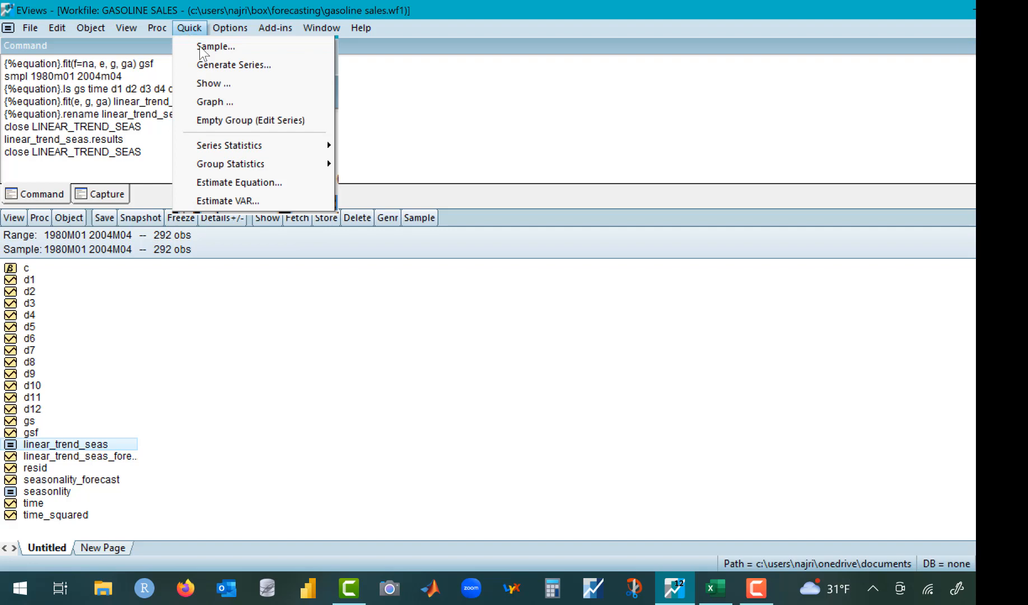
click(255, 183)
key(ctrl+v)
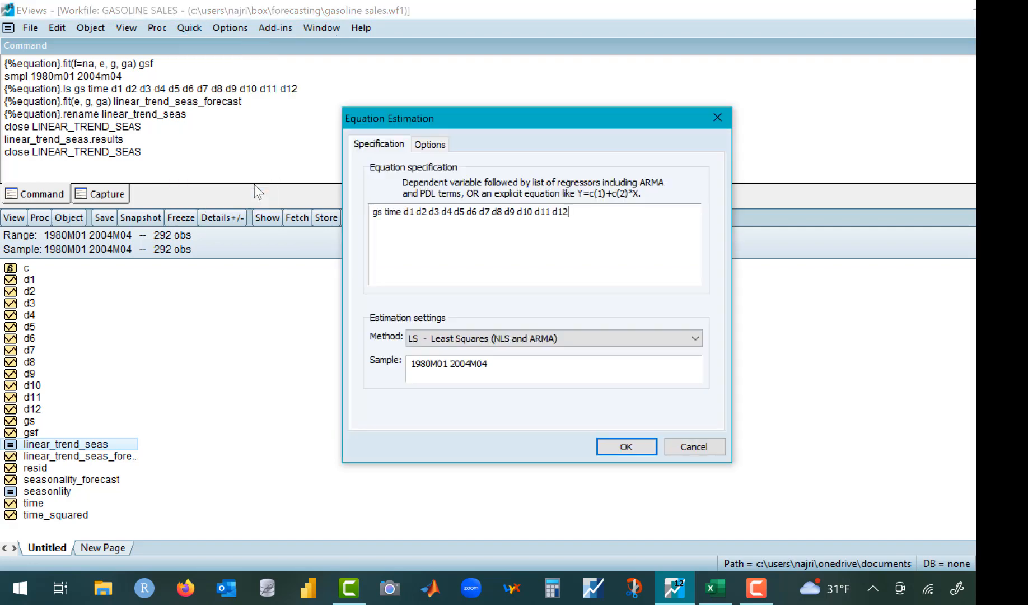
click(406, 213)
text(time time)
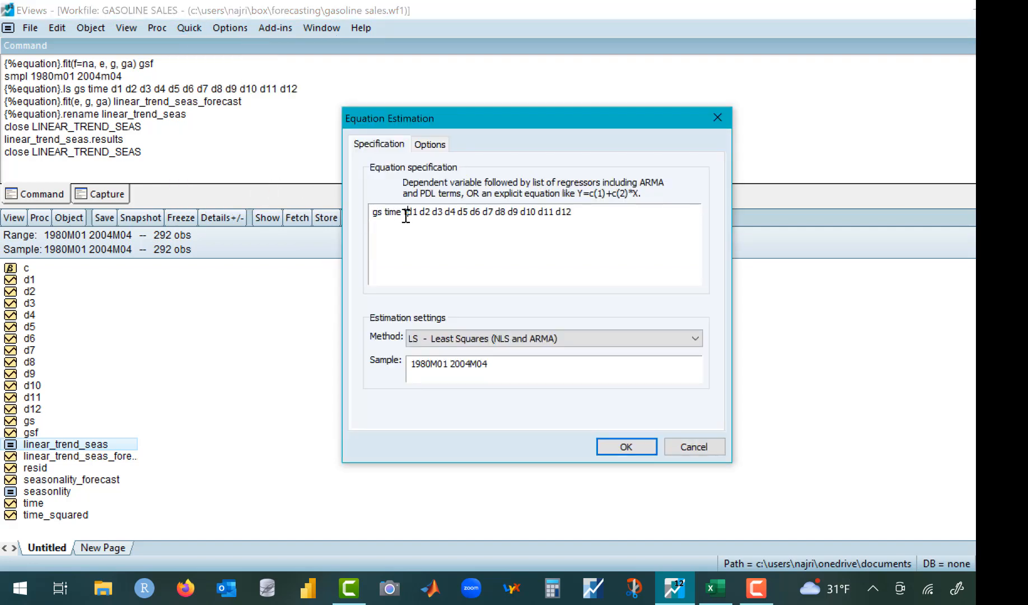
text(_square)
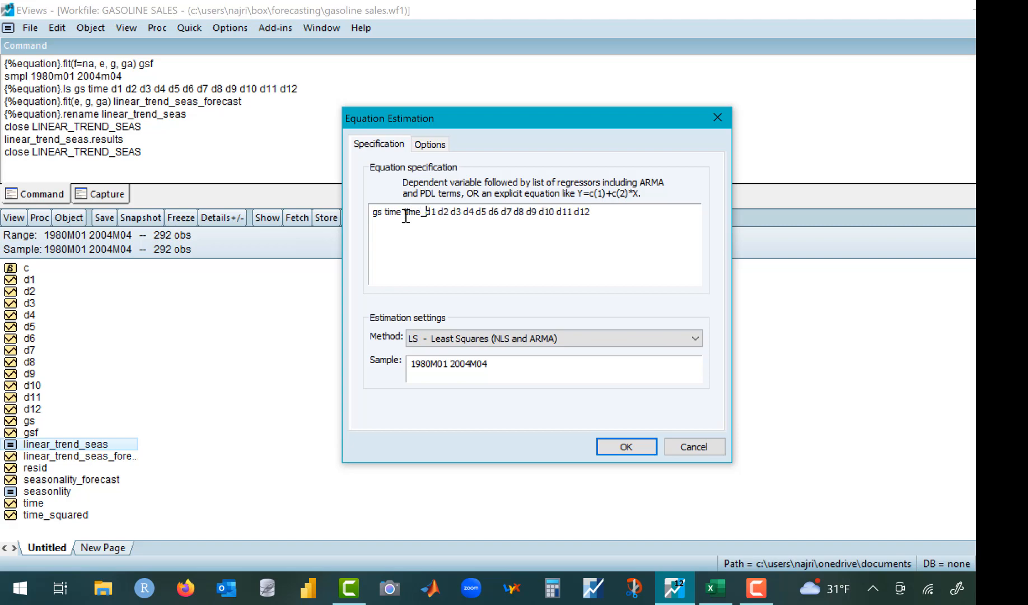
text(d)
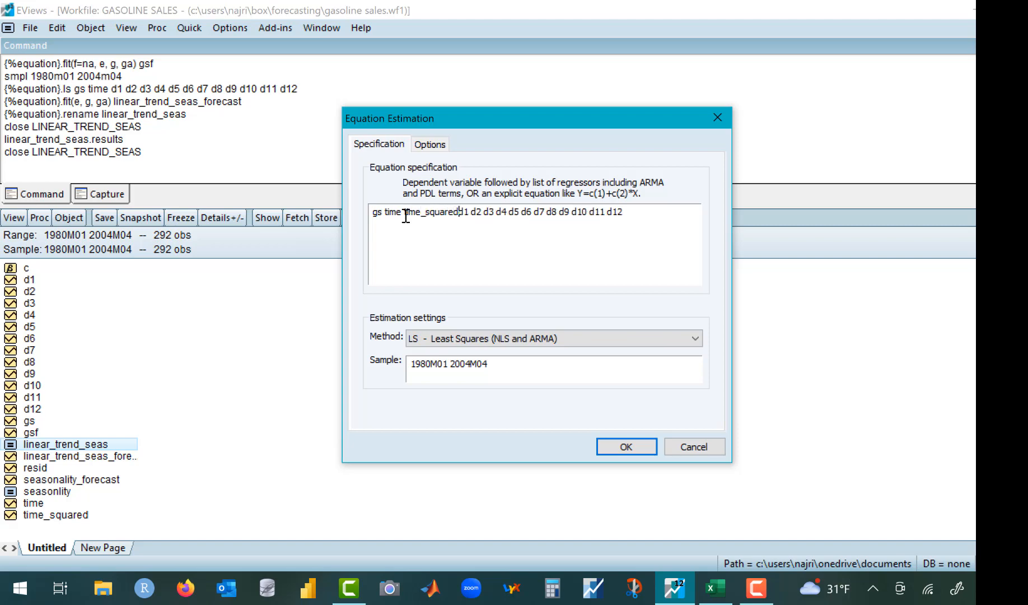
Set the estimation sample to 1980M01 1998M04 and estimate the quadratic trend with seasonality equation by least squares.
click(473, 364)
key(BackSpace)
key(BackSpace)
key(BackSpace)
key(BackSpace)
text(1)
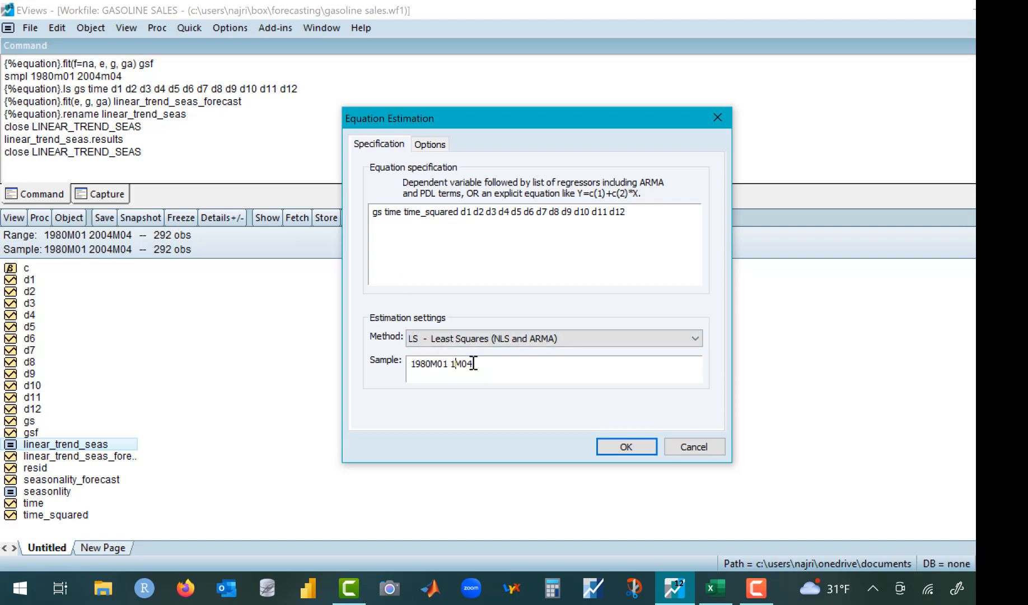
text(998)
click(626, 446)
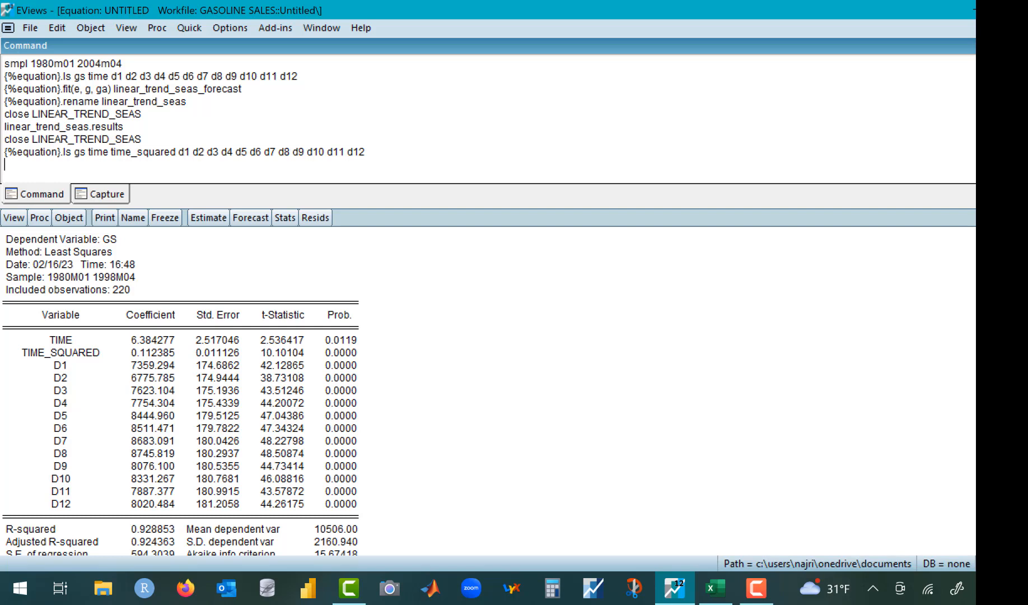
Copy the adjusted R-squared 0.924363 from the quadratic trend output into Excel cell E8.
scroll(181, 391, down, 1)
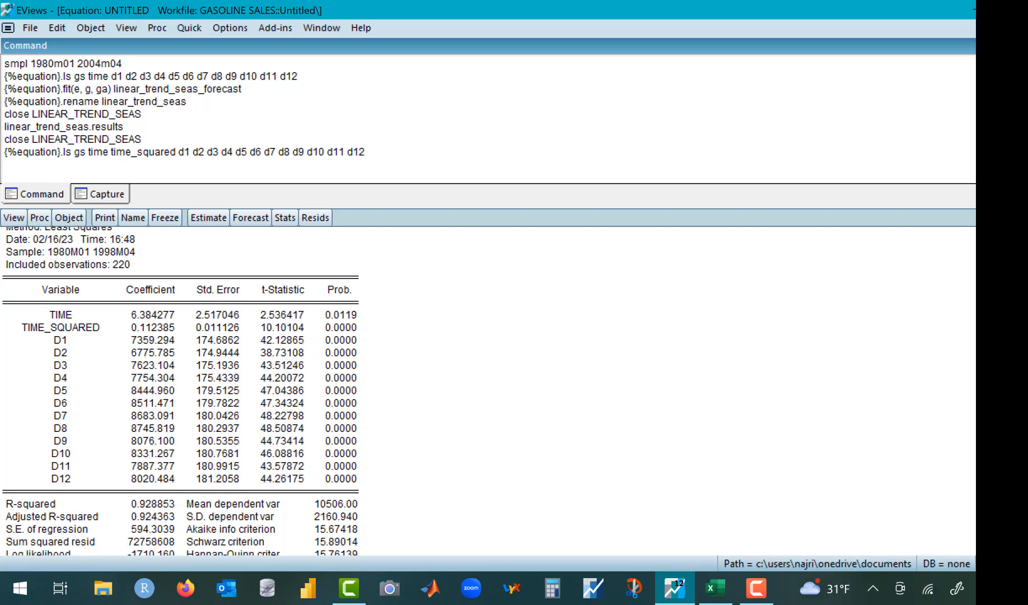
click(151, 515)
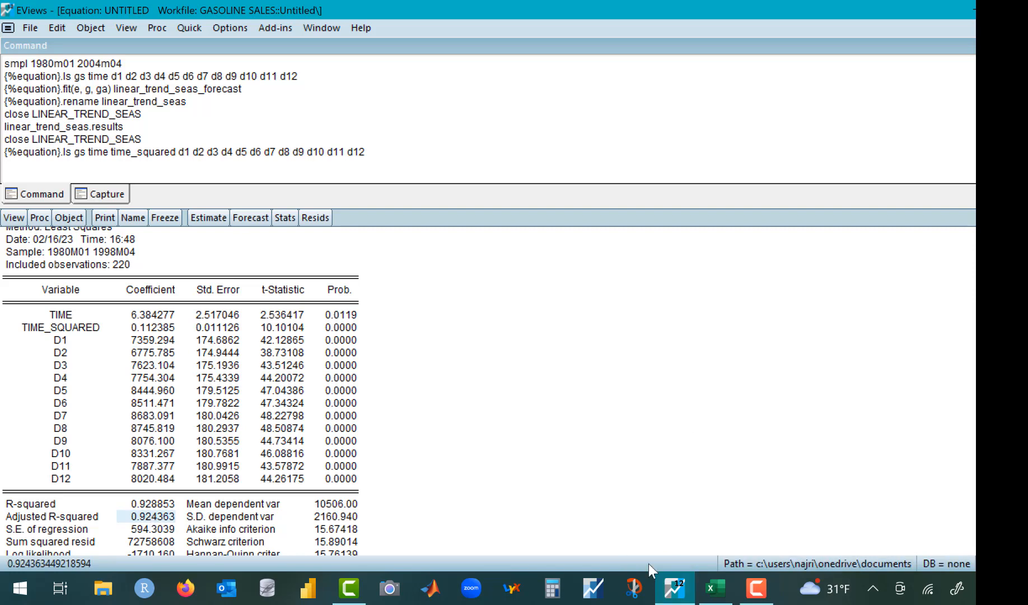
click(716, 588)
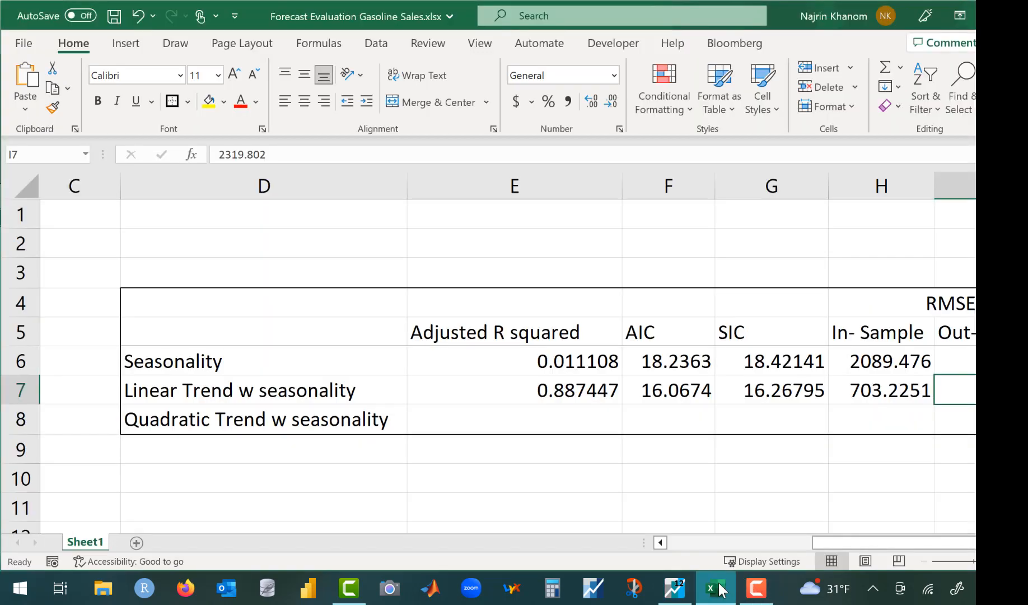
click(564, 424)
text(0.924363)
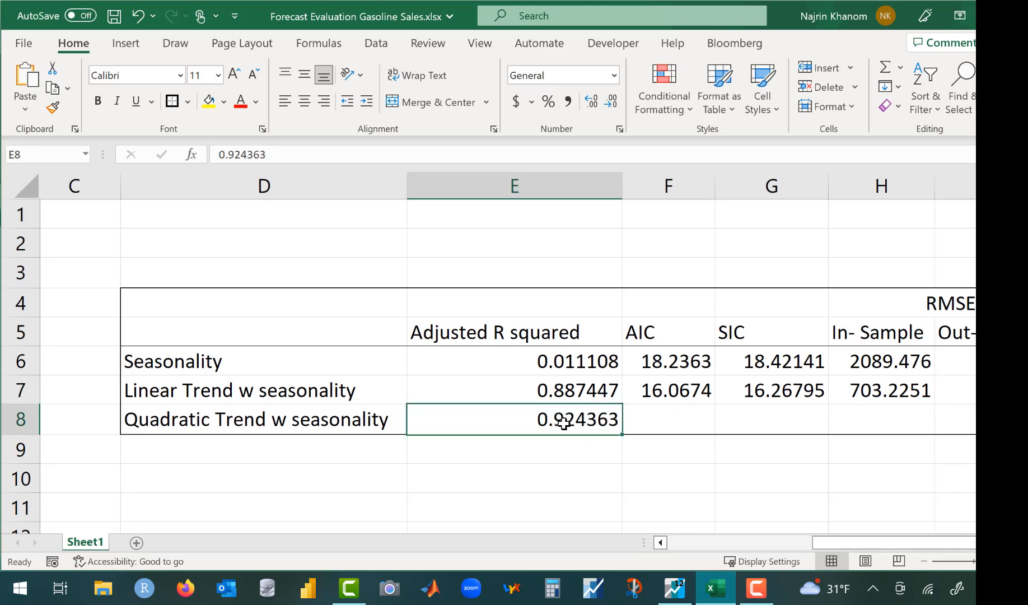
Copy the Akaike info criterion 15.67418 from the EViews quadratic trend output into Excel cell F8.
click(718, 588)
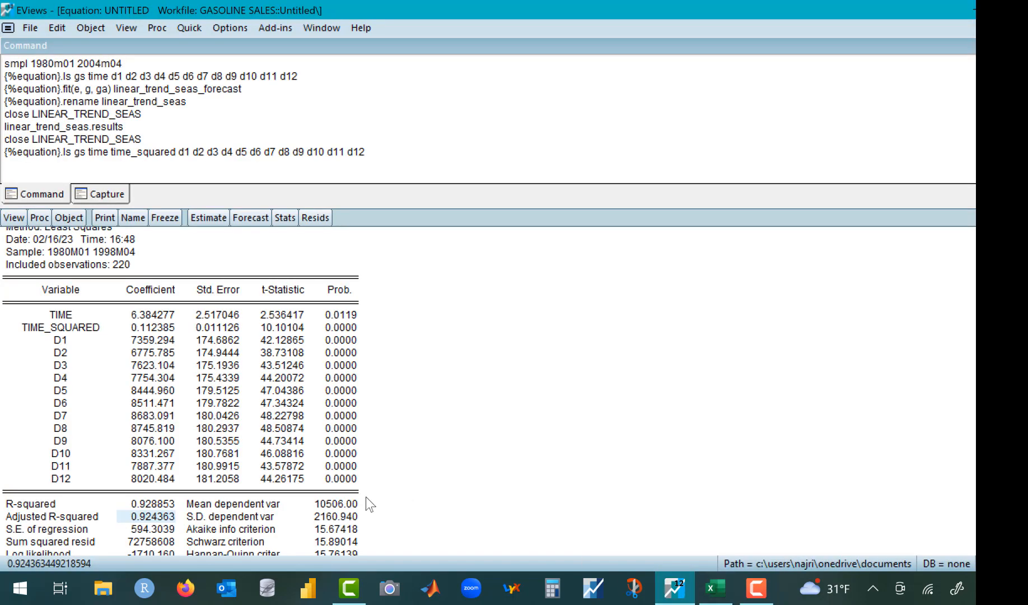
click(339, 529)
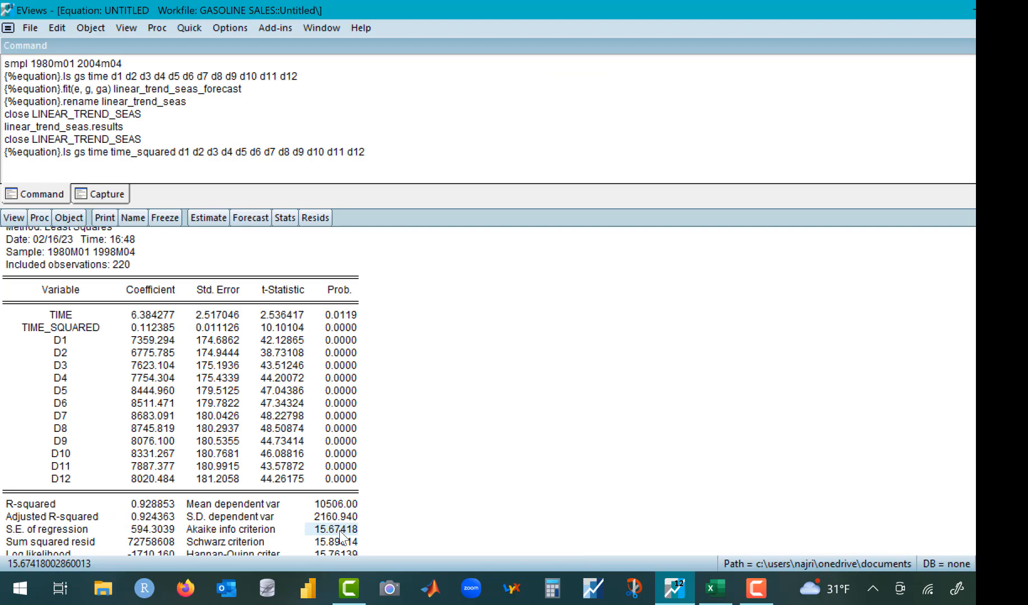
click(681, 585)
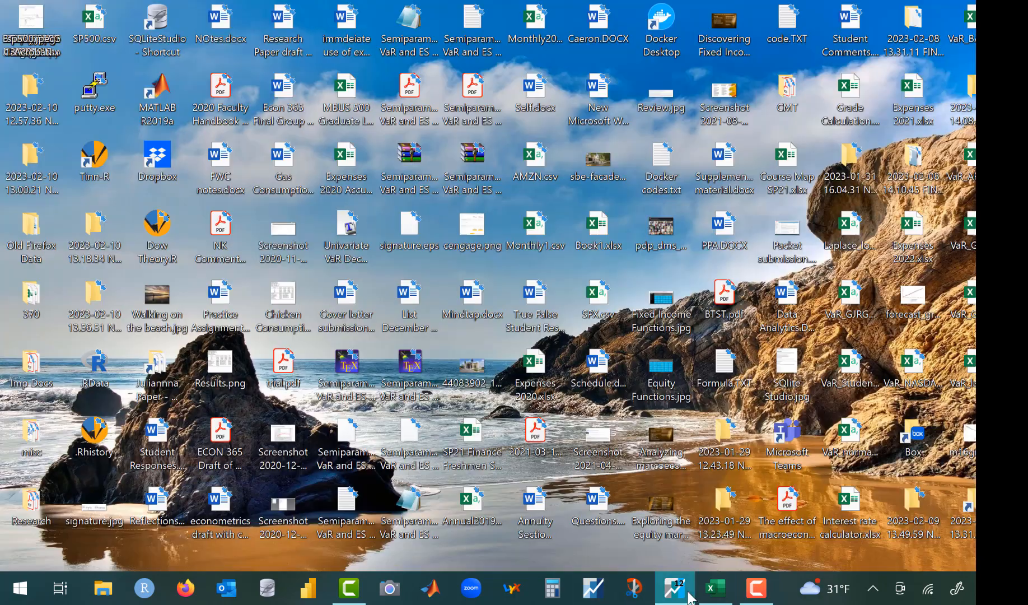
click(680, 585)
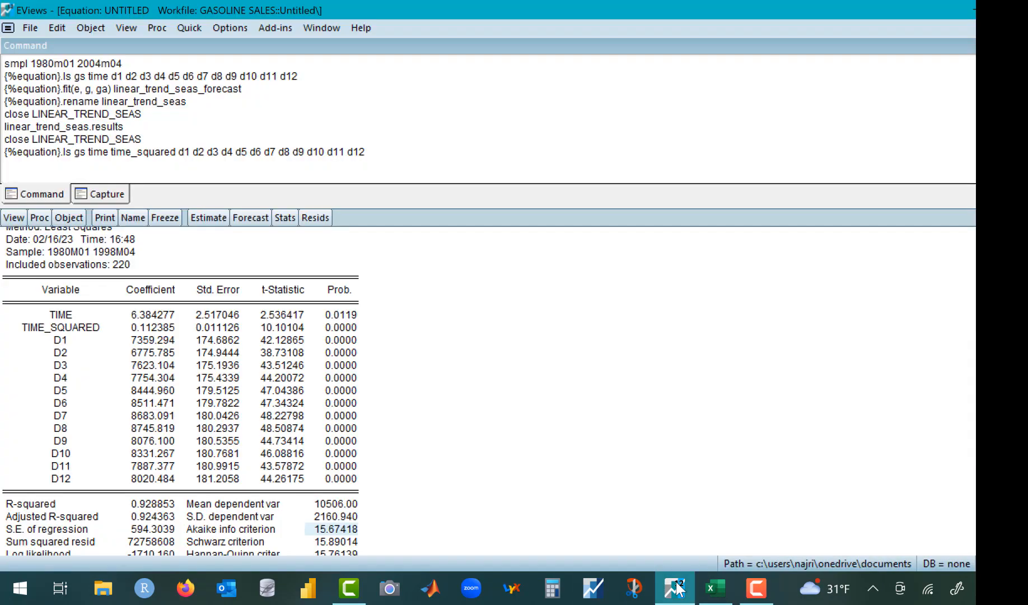
click(715, 595)
click(678, 416)
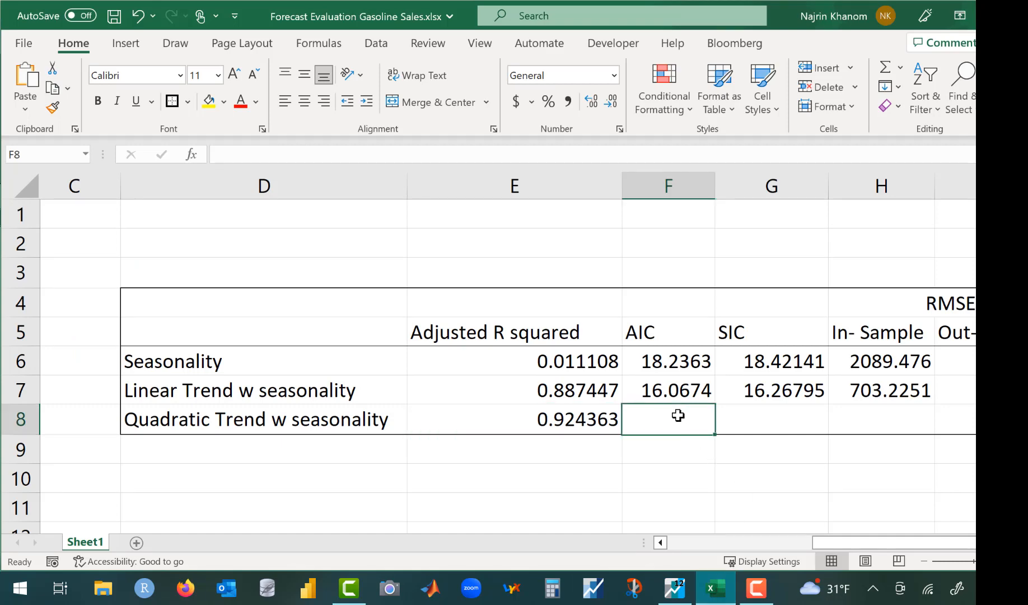
text(15.67418)
Copy the Schwarz criterion 15.89014 from the EViews quadratic trend output into Excel cell G8.
click(674, 587)
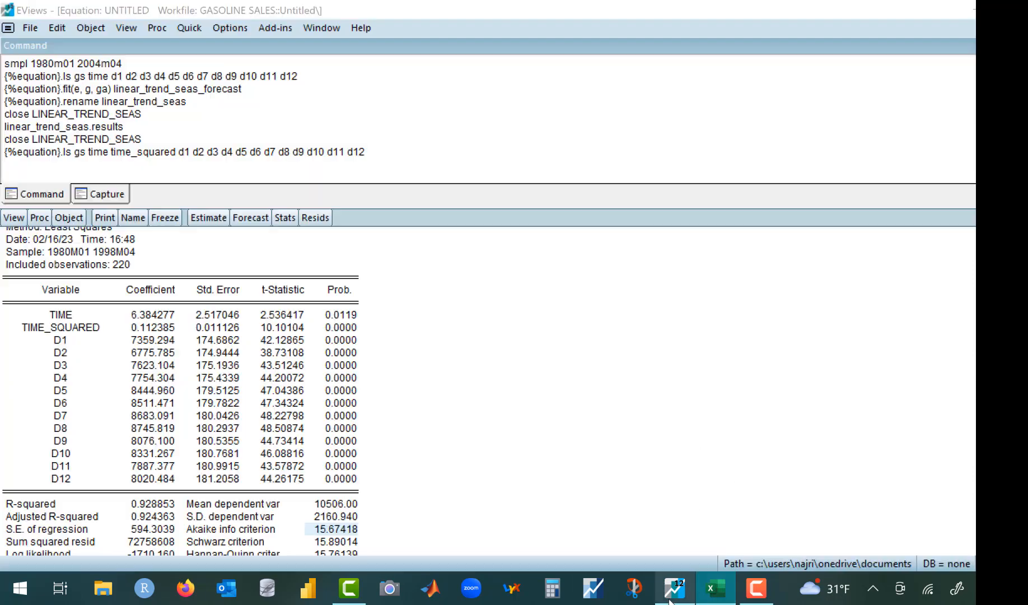
click(345, 542)
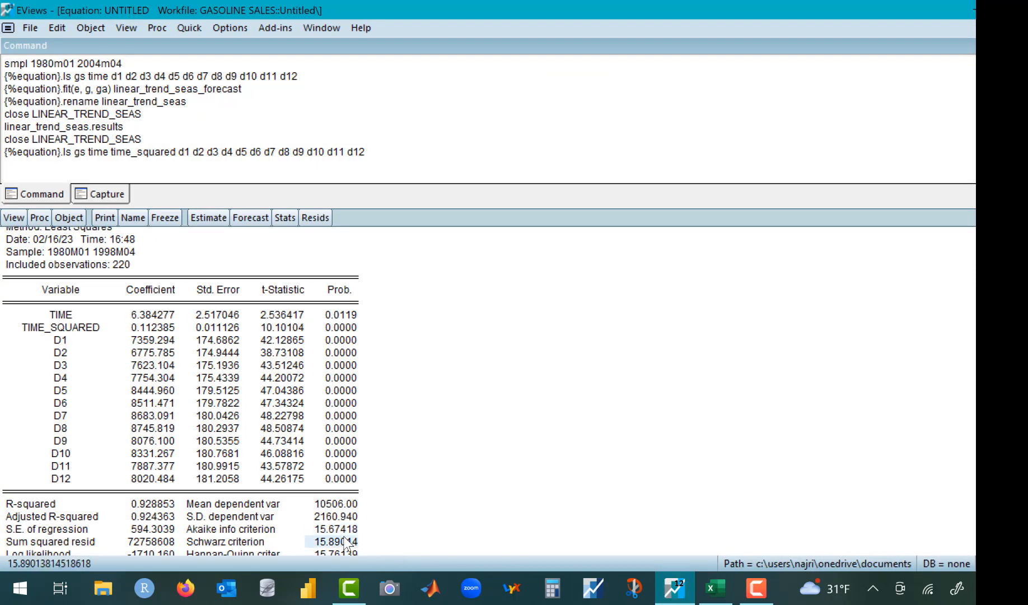
click(719, 592)
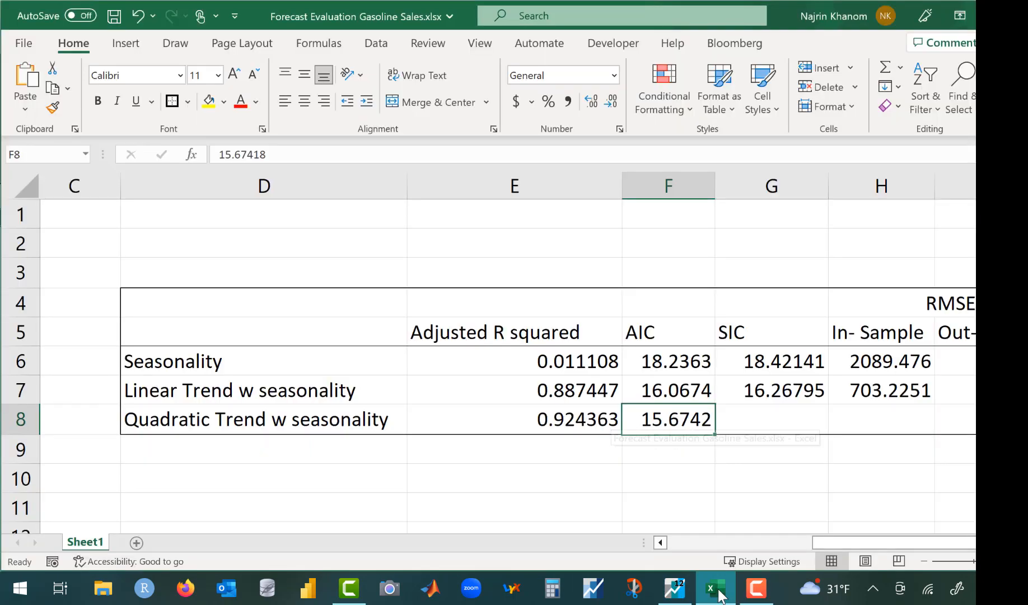
click(774, 423)
text(15.89014)
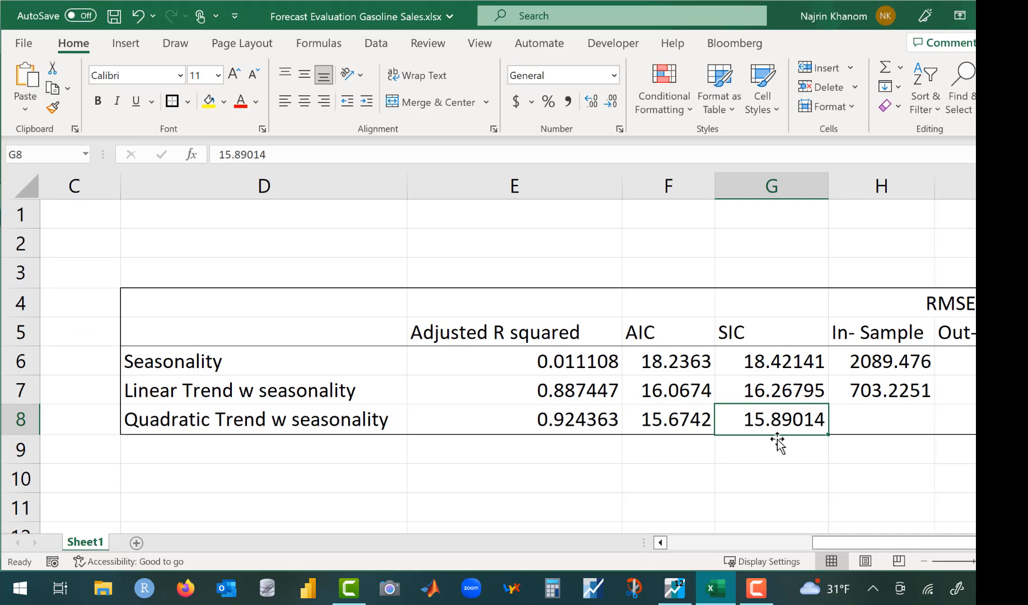
In EViews, view the equation's residual graph and forecast gsf over 1980m01 1998m04 with a Forecast & Actuals graph, without inserting actuals.
click(703, 599)
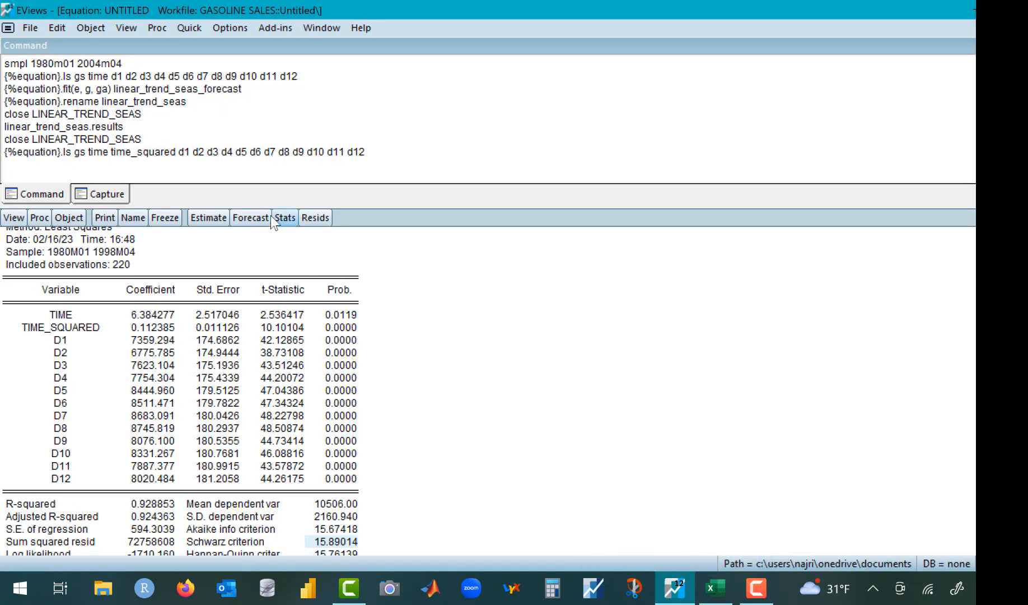
click(312, 216)
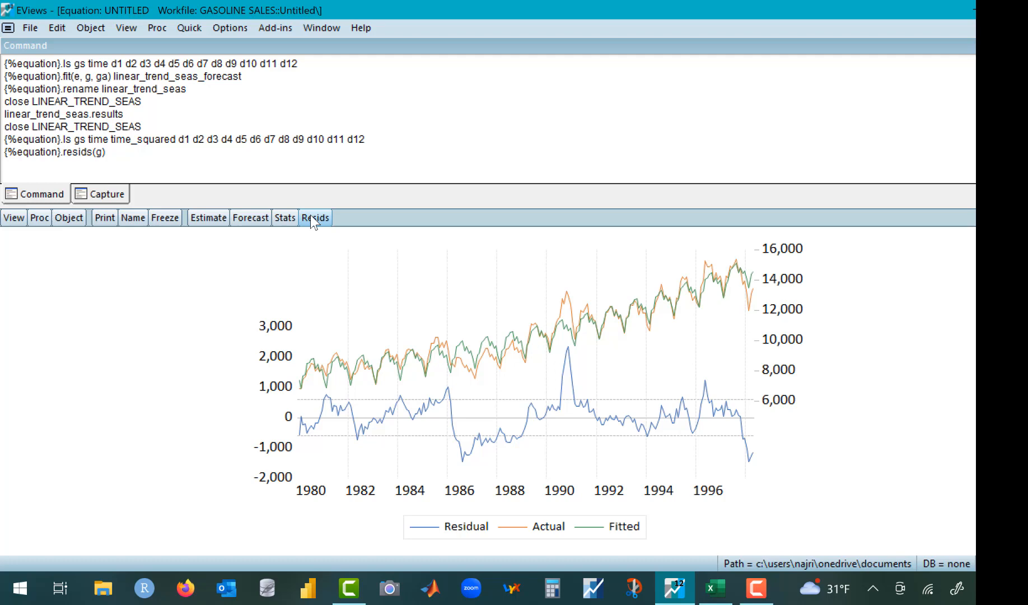
click(252, 217)
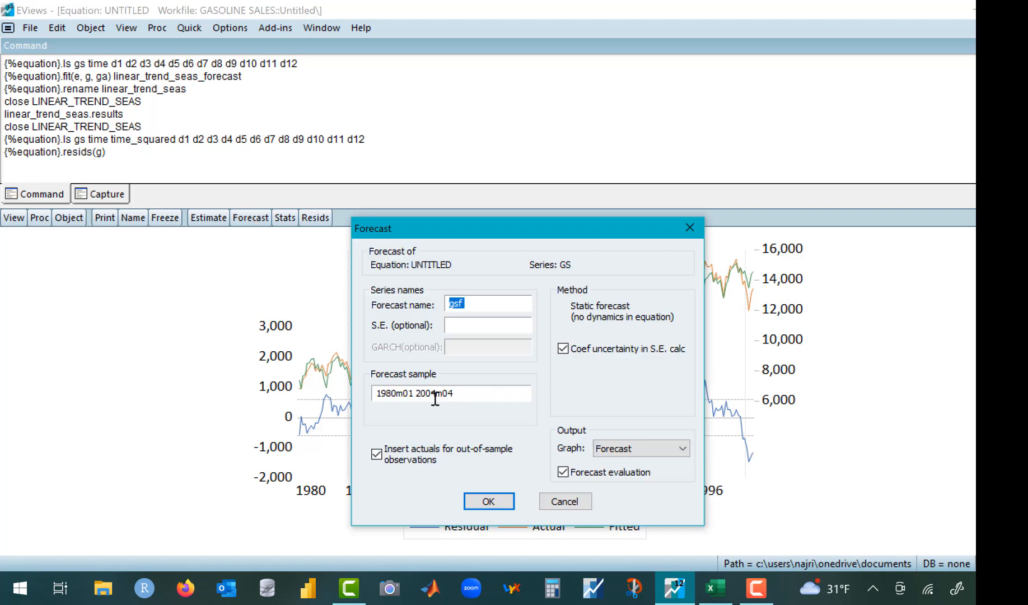
click(435, 398)
key(BackSpace)
key(BackSpace)
key(BackSpace)
key(BackSpace)
text(1998)
click(641, 447)
click(637, 489)
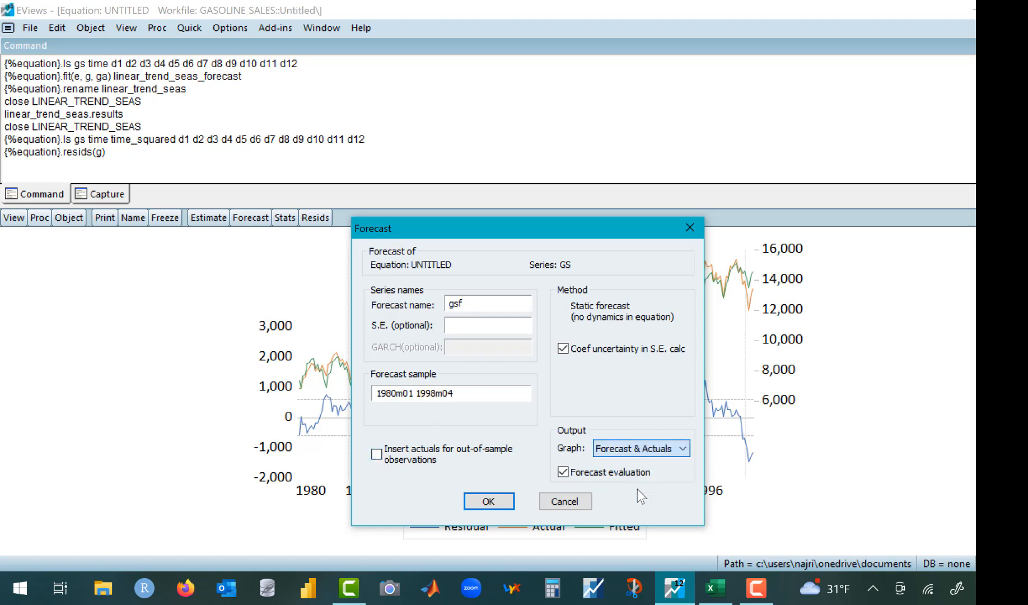
click(490, 501)
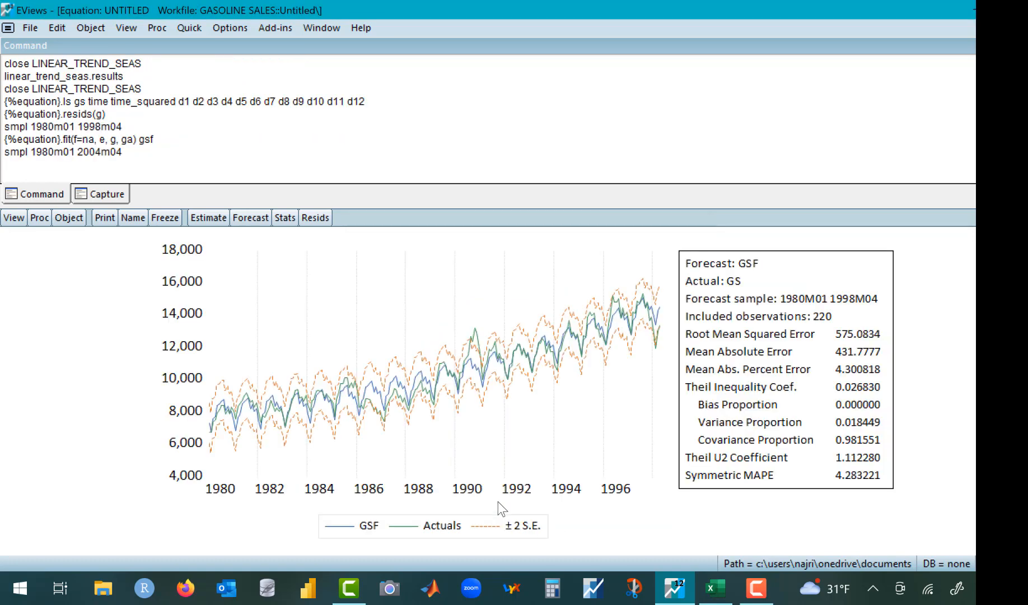
Copy the in-sample root mean squared error 575.0834 from the forecast evaluation label into Excel cell H8.
double_click(833, 344)
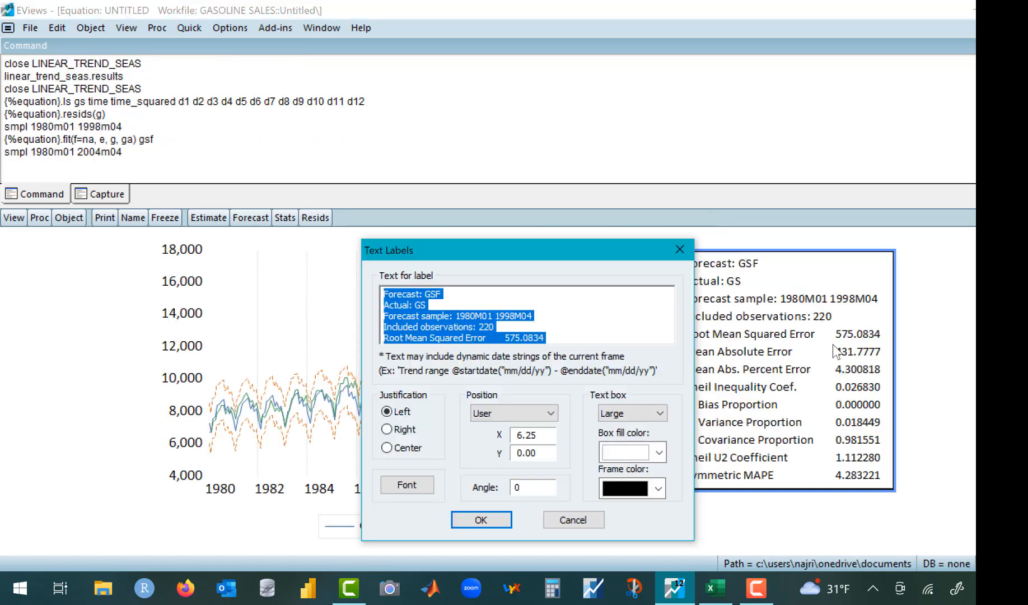
click(498, 338)
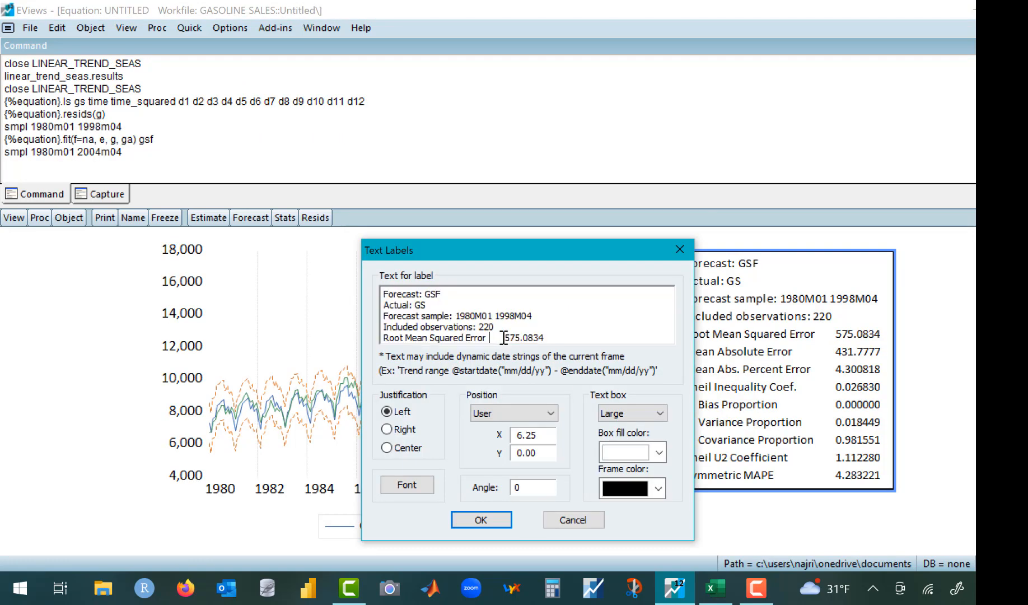
drag(504, 337, 544, 337)
key(ctrl+c)
click(677, 256)
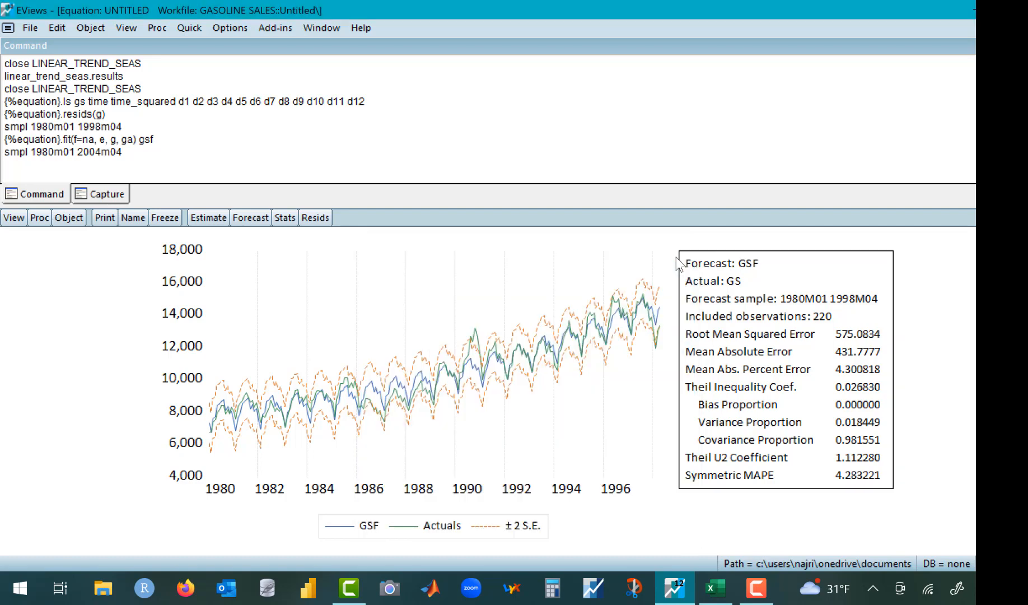
click(718, 587)
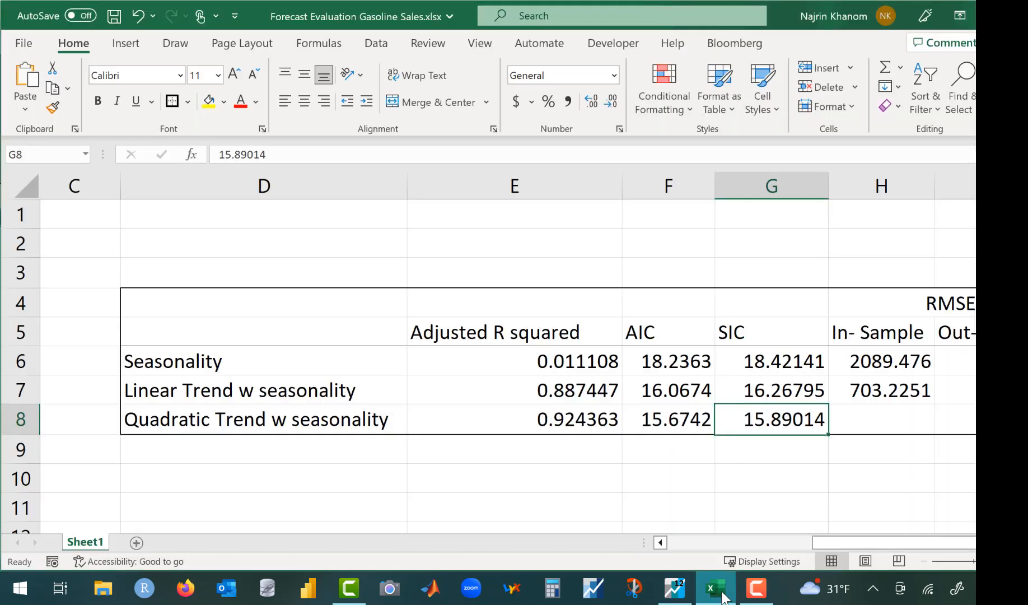
click(878, 422)
key(ctrl+v)
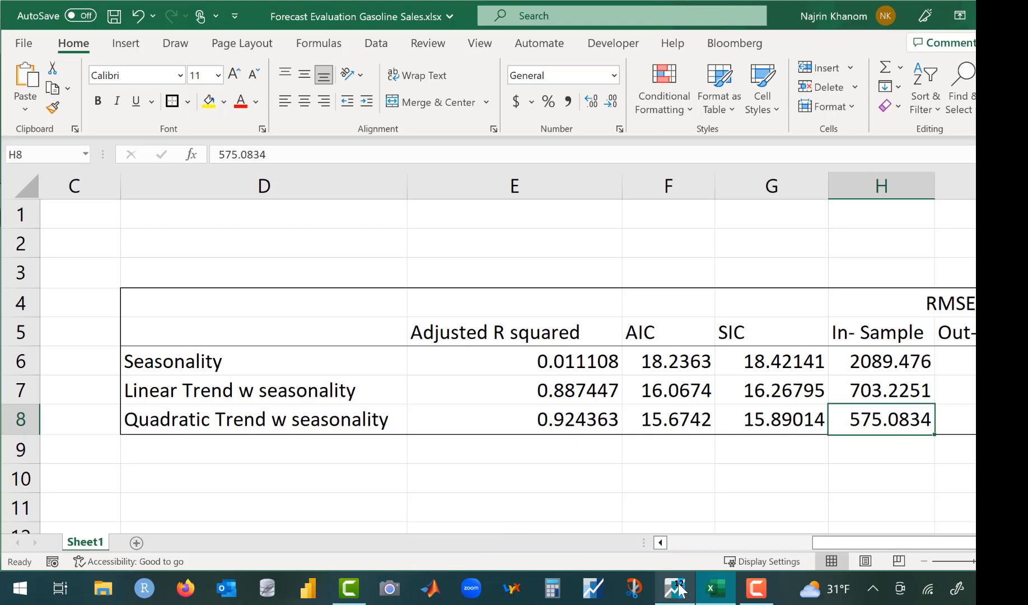
Start another forecast of the equation in EViews and set its sample to 1998M05 2001M04, copied from Excel cell B4.
mouse_move(679, 589)
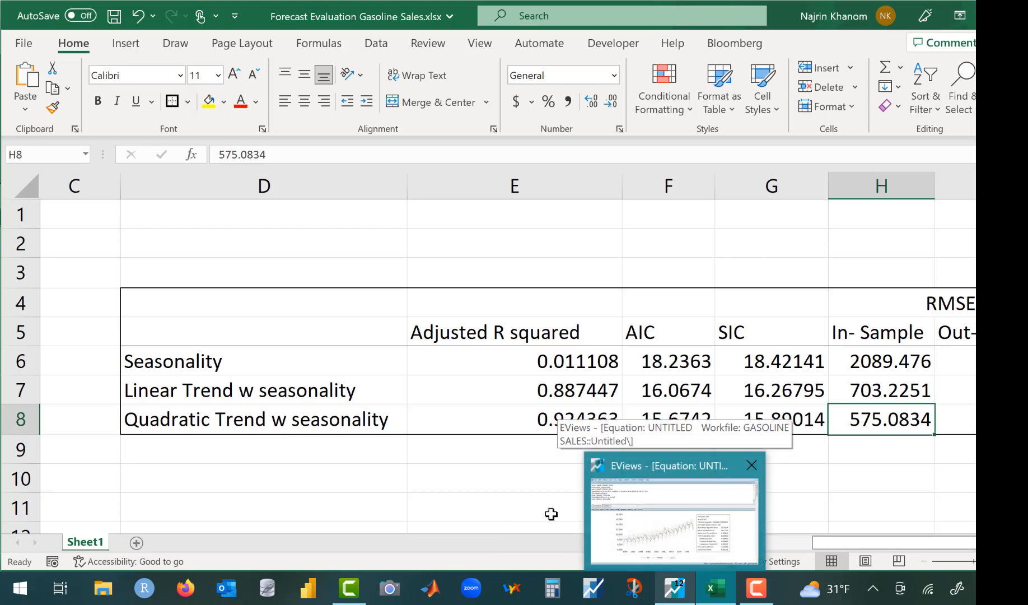
scroll(482, 465, left, 5)
scroll(482, 465, right, 3)
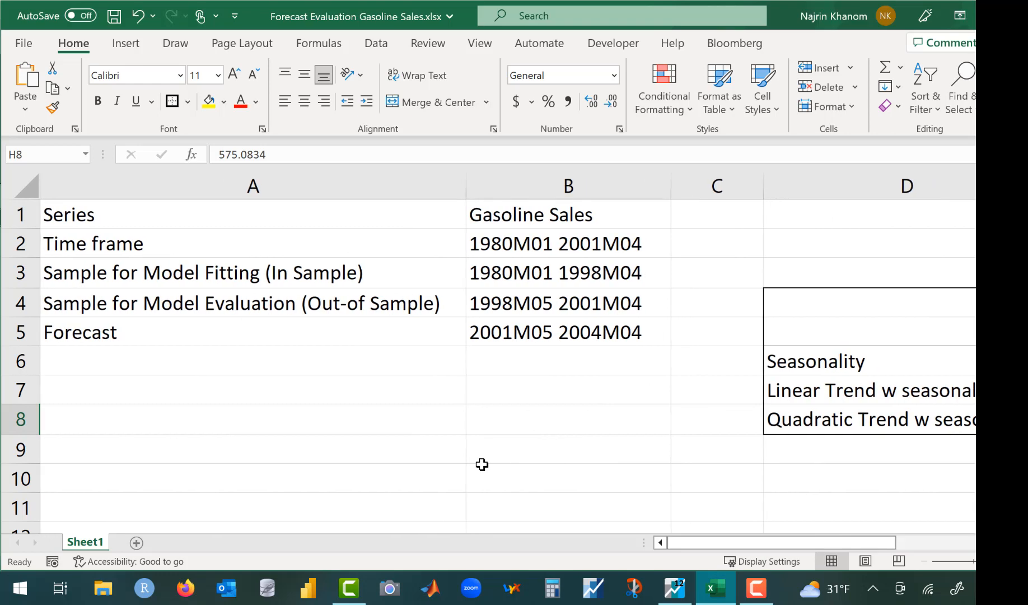
click(671, 590)
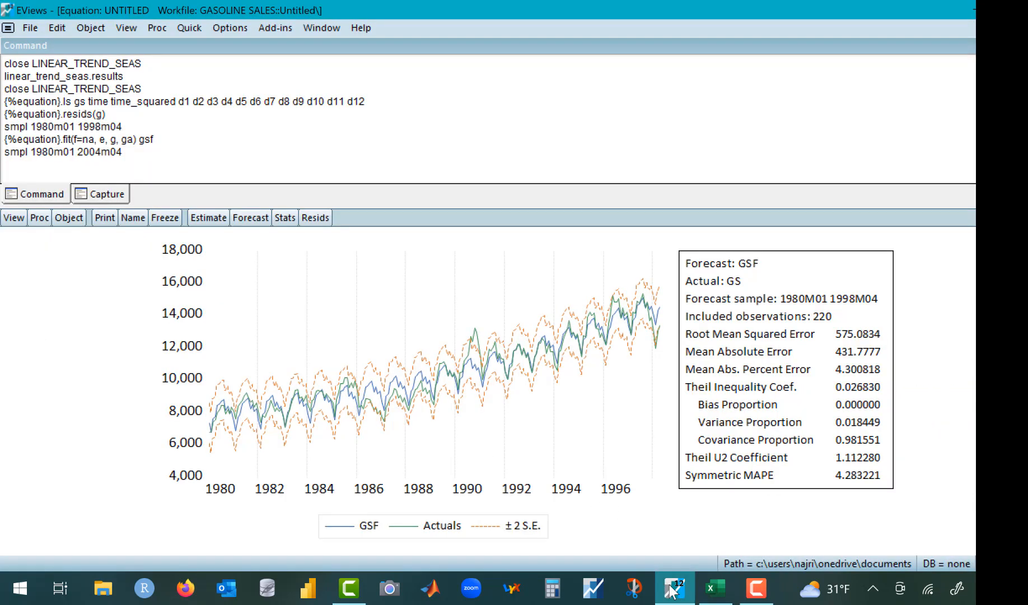
click(251, 218)
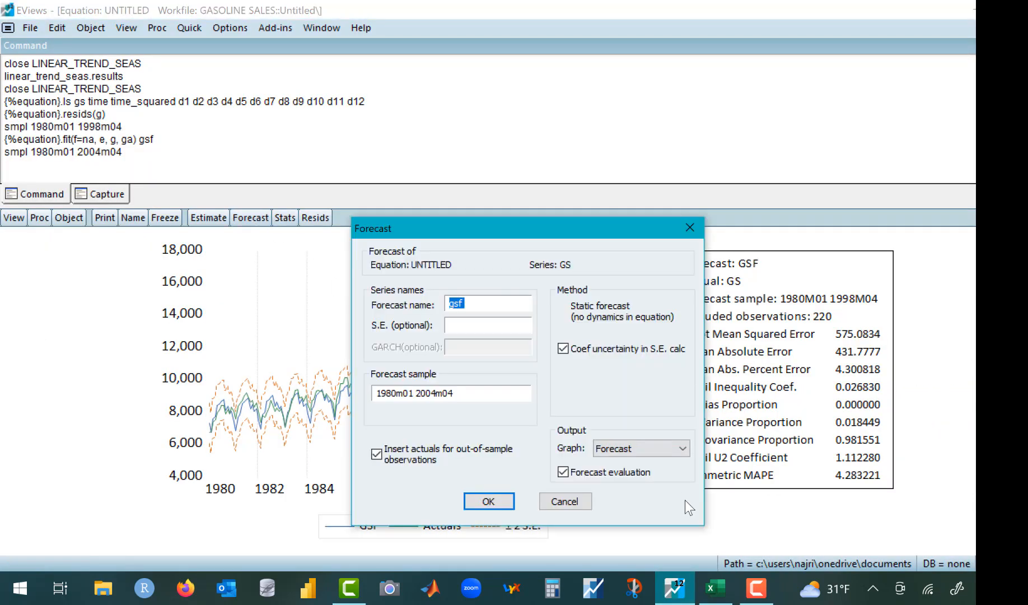
click(712, 589)
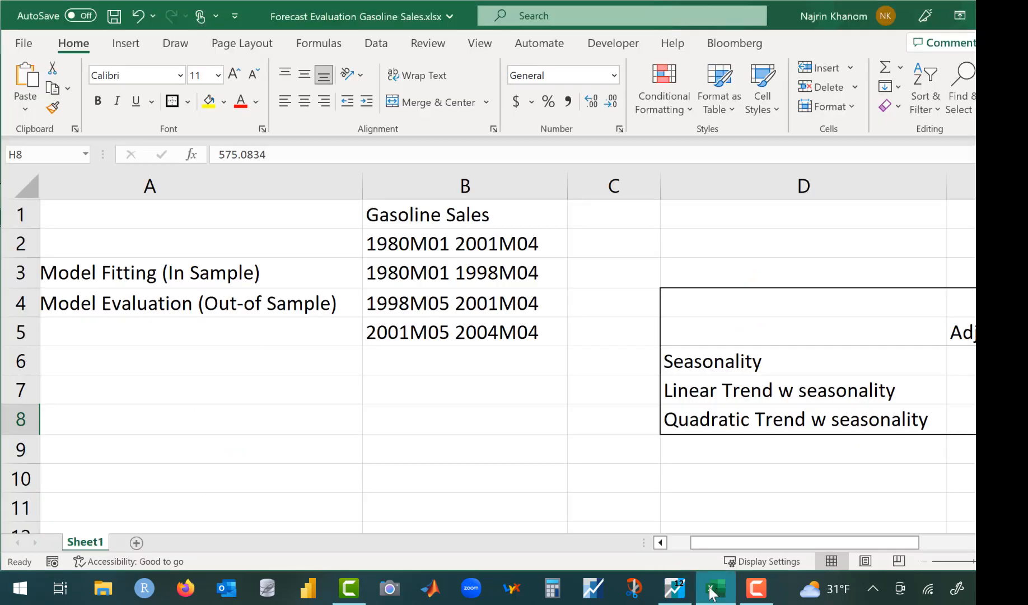
click(420, 301)
drag(328, 158, 188, 160)
key(ctrl+c)
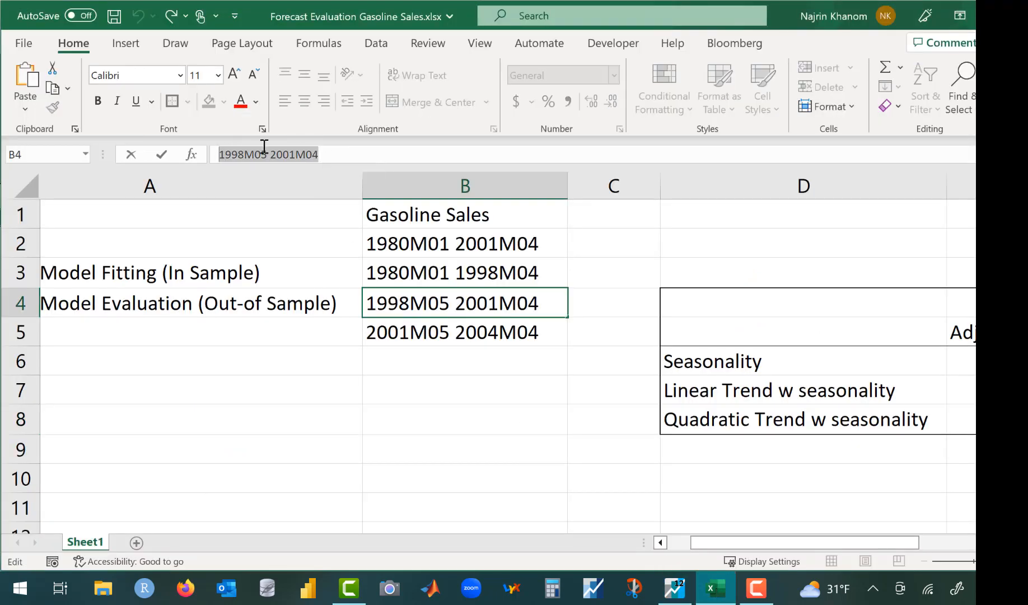
click(713, 586)
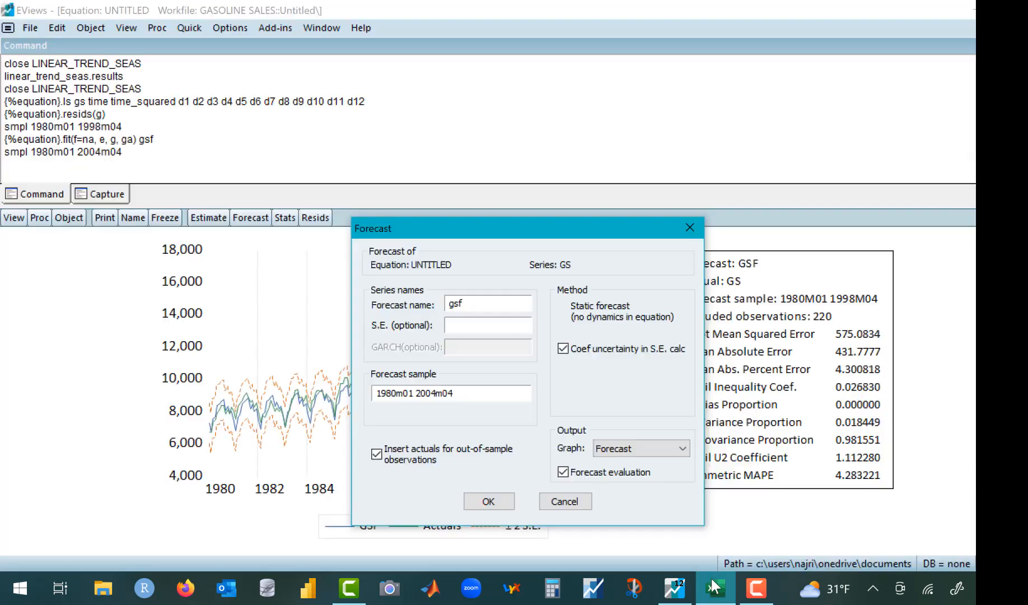
triple_click(487, 388)
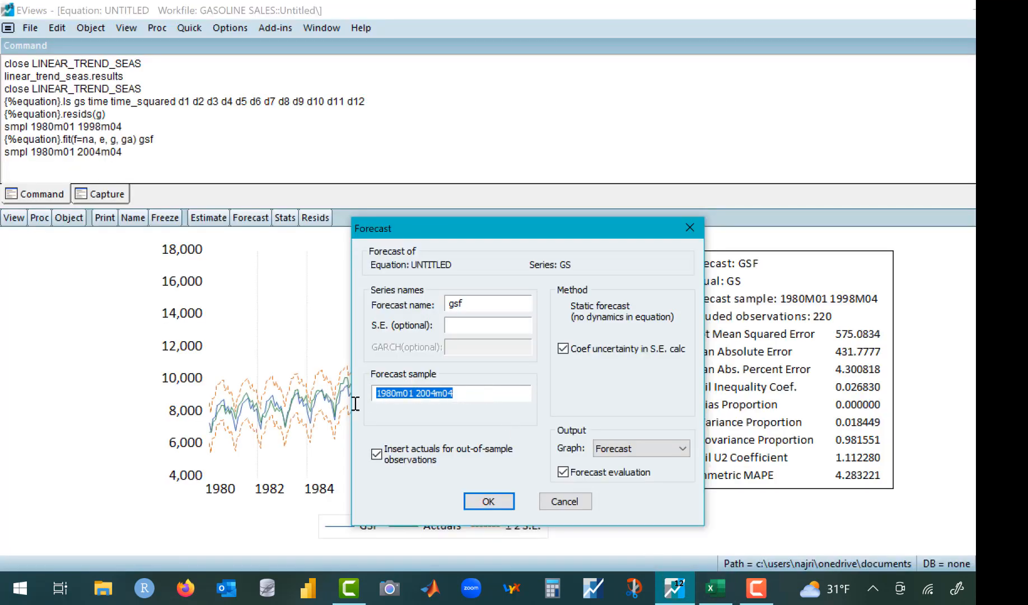
key(ctrl+v)
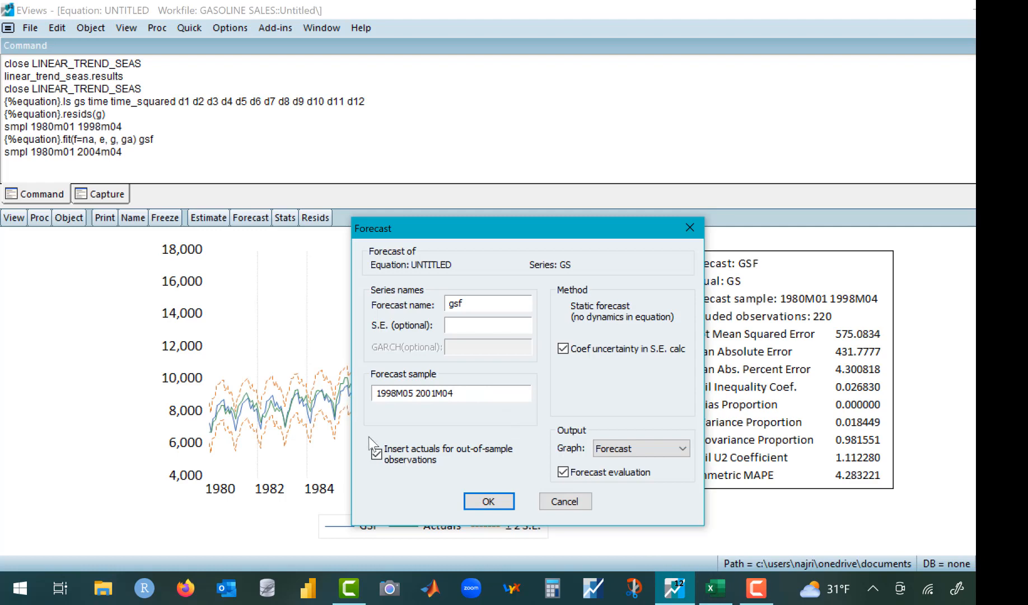
Turn off inserting actuals for out-of-sample observations, choose the Forecast & Actuals graph, and run the out-of-sample forecast.
click(376, 454)
click(619, 448)
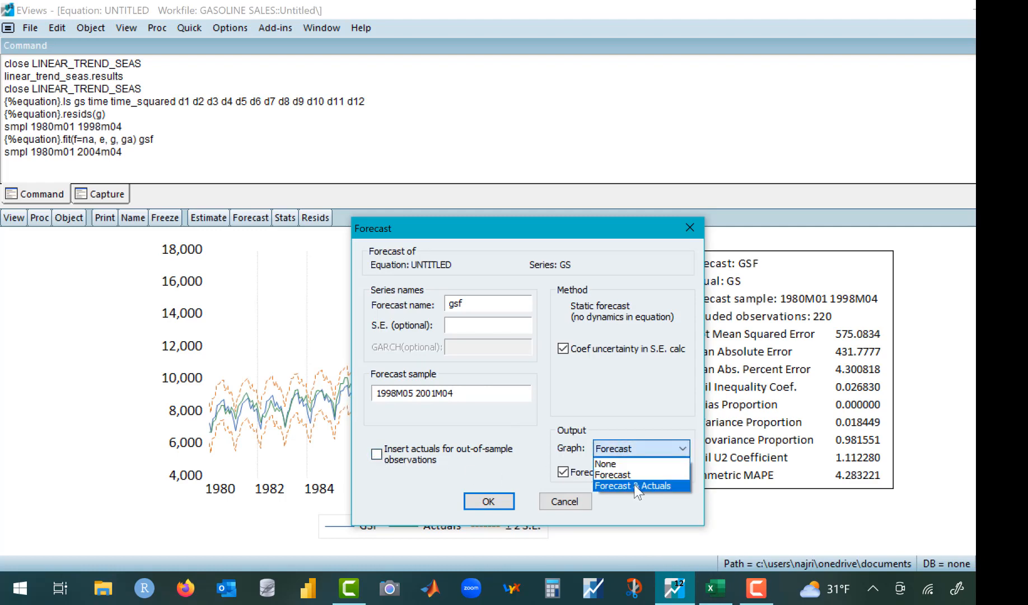
click(634, 483)
click(485, 502)
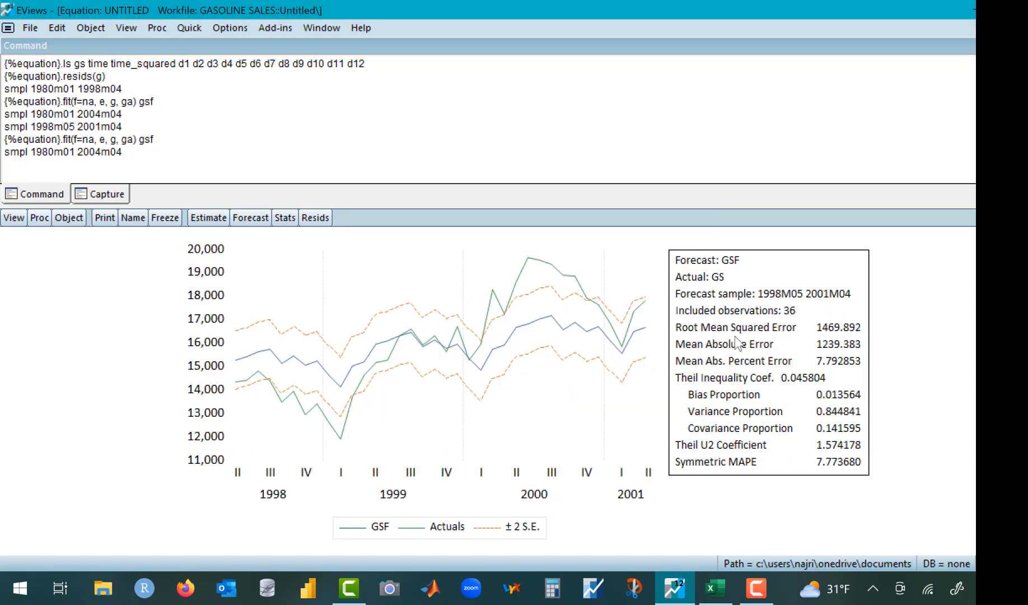
Copy the out-of-sample root mean squared error 1469.892 from the forecast evaluation label into Excel cell I8.
double_click(794, 324)
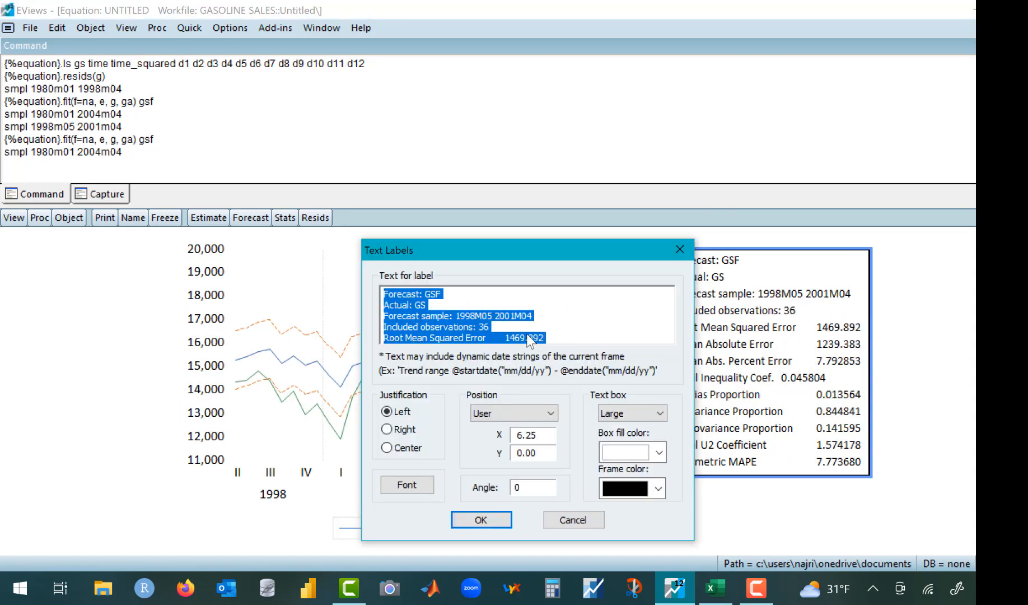
click(508, 336)
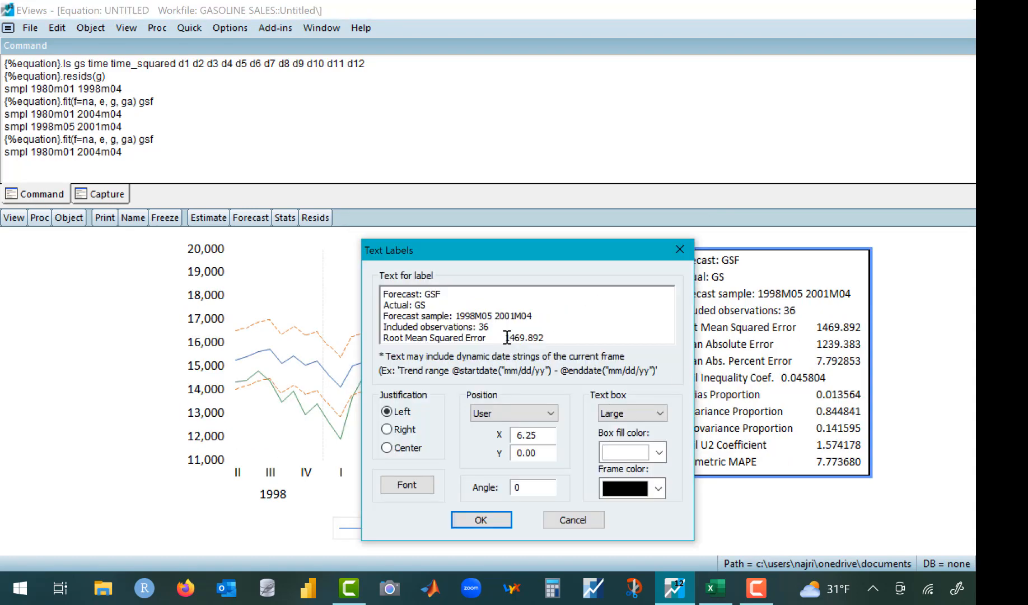
drag(506, 337, 545, 335)
key(ctrl+c)
click(573, 520)
click(728, 594)
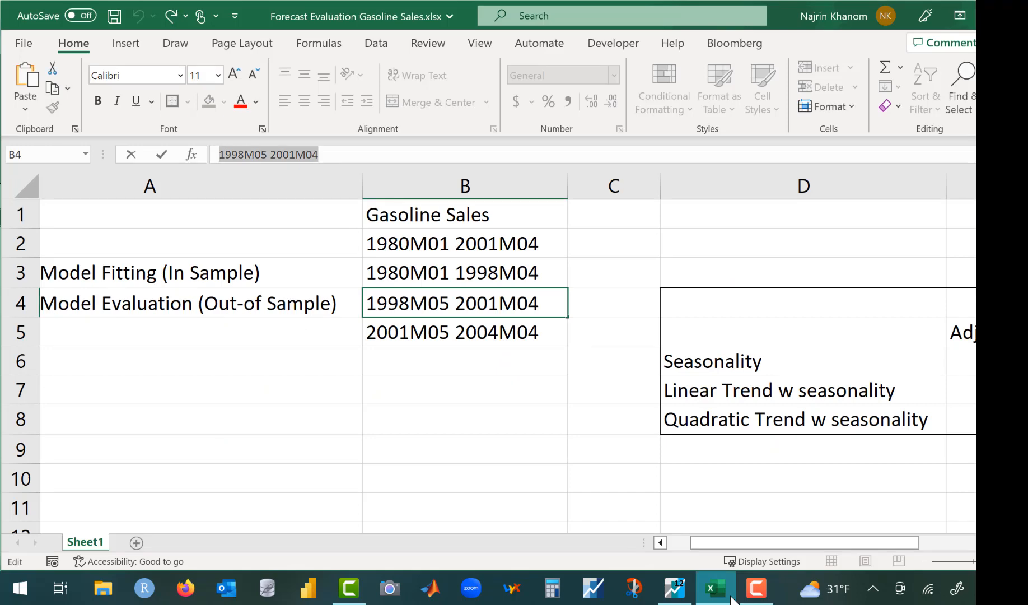
scroll(776, 499, right, 5)
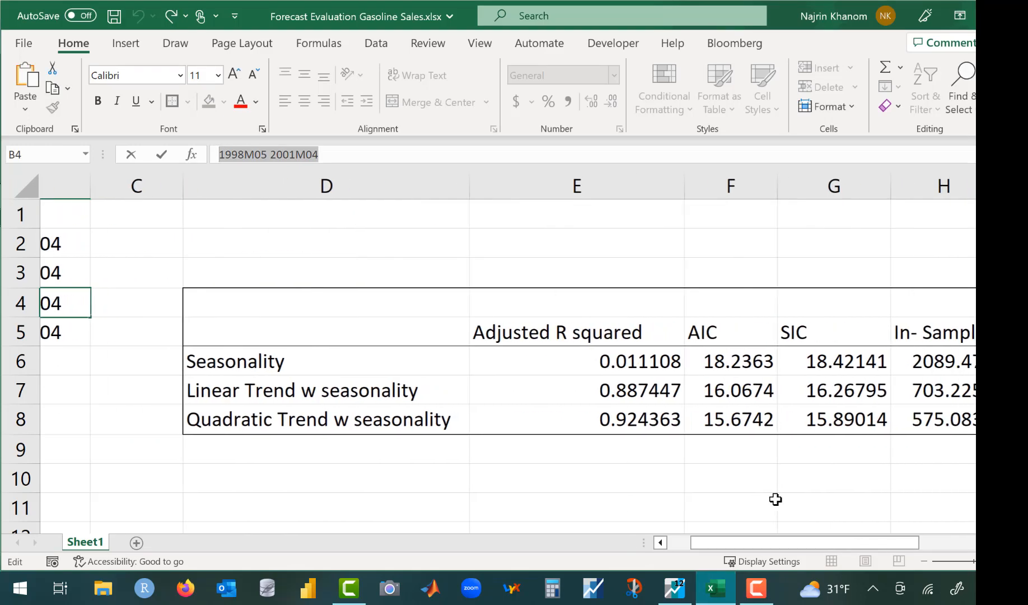
click(886, 432)
key(ctrl+v)
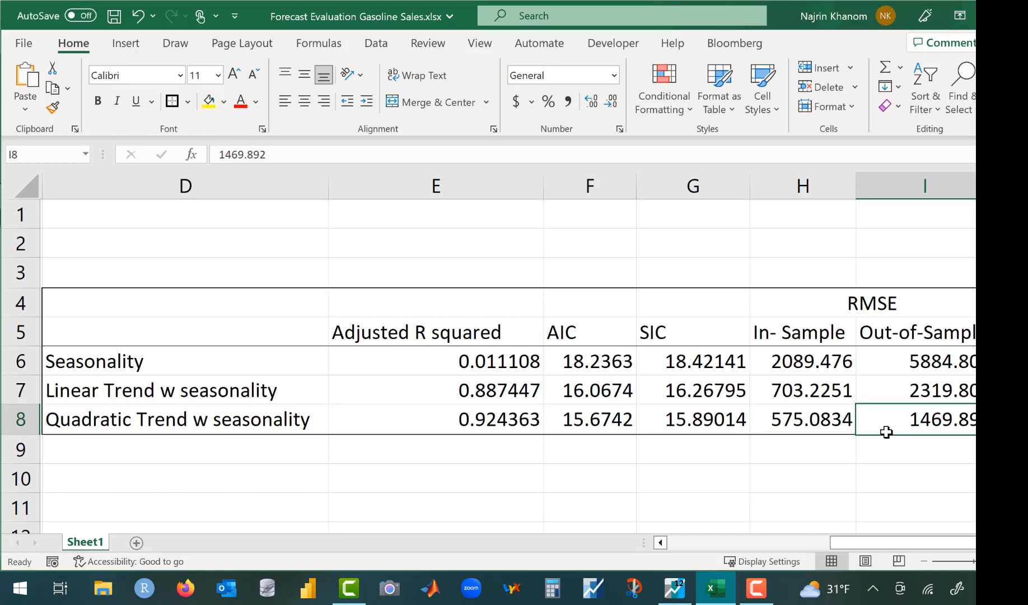
Highlight the quadratic trend with seasonality results in cells E8 through I8 with a light green fill.
click(496, 422)
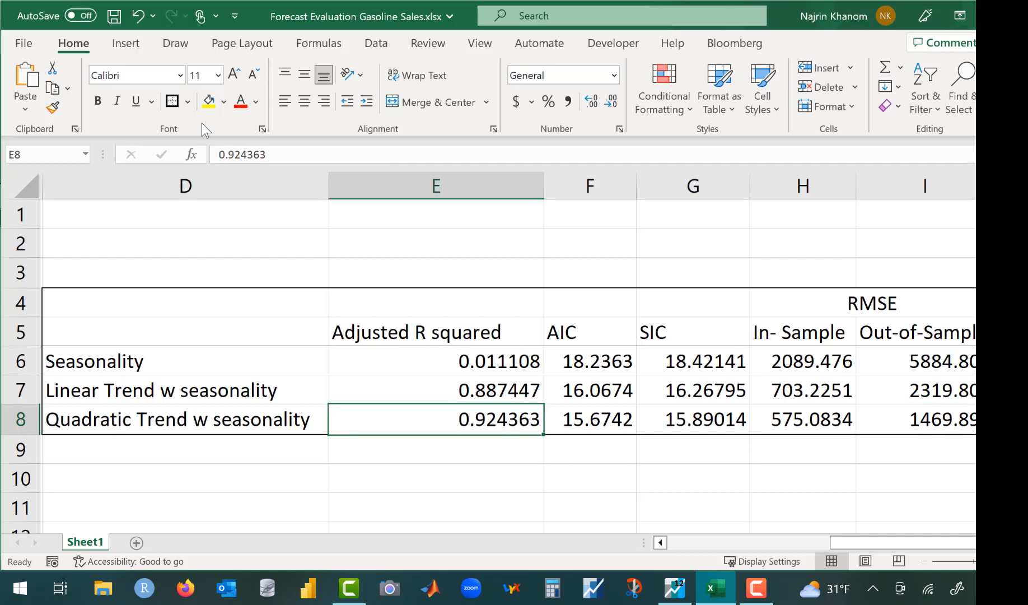
click(223, 101)
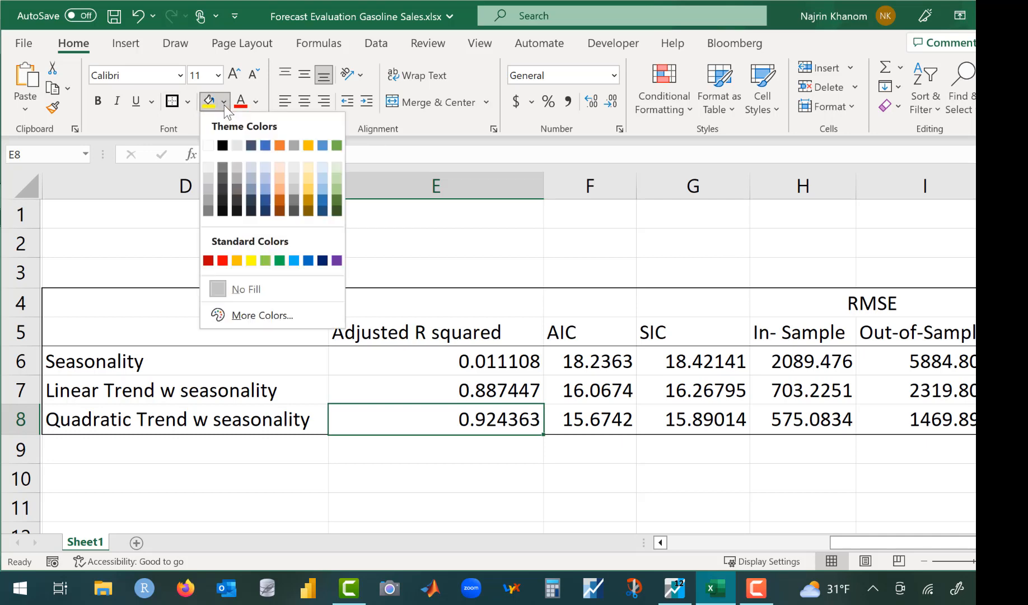
click(269, 261)
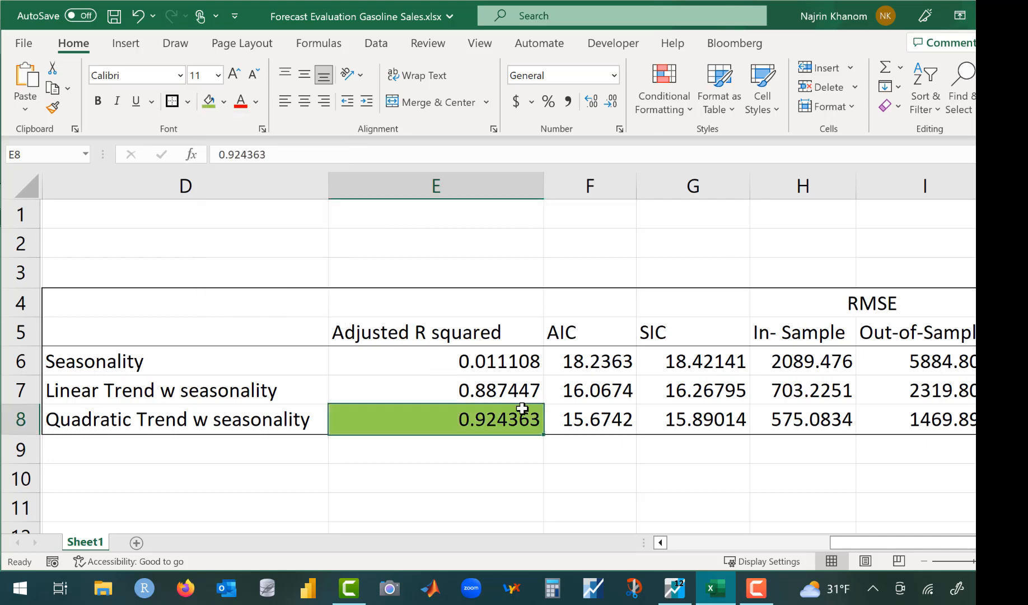
click(581, 424)
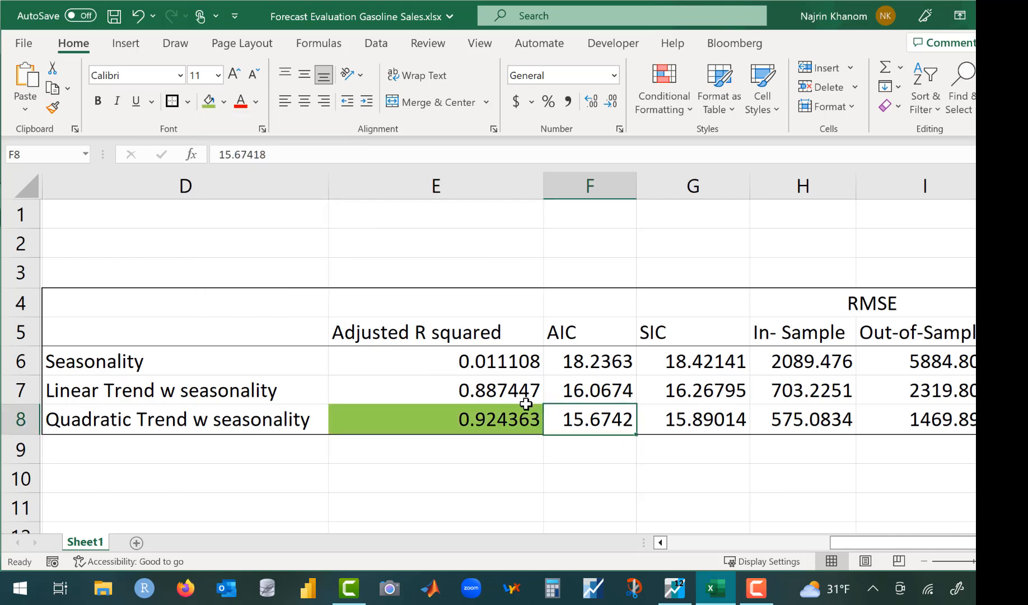
click(208, 102)
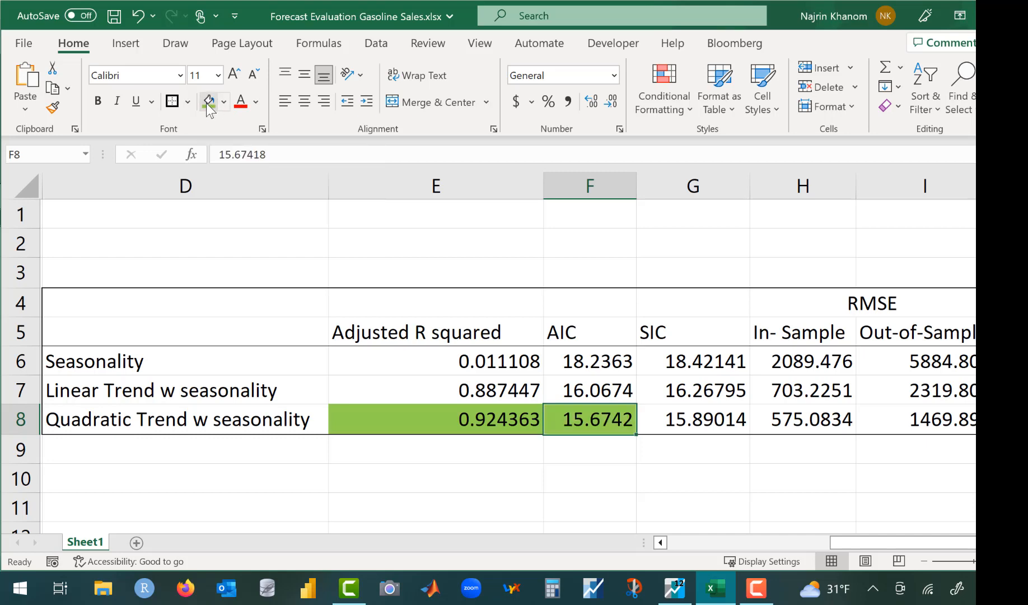
click(685, 429)
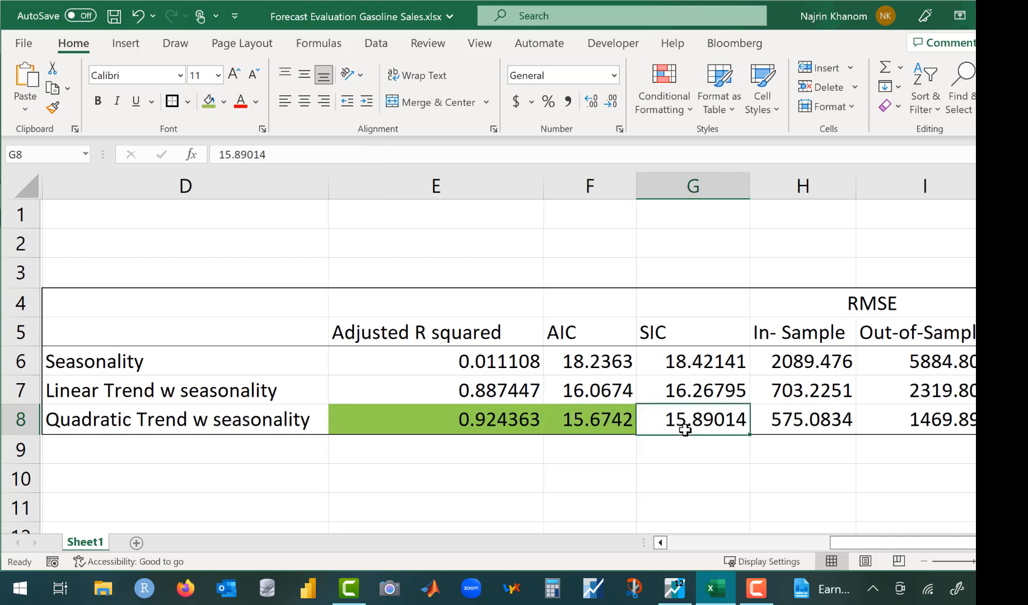
click(209, 102)
click(806, 427)
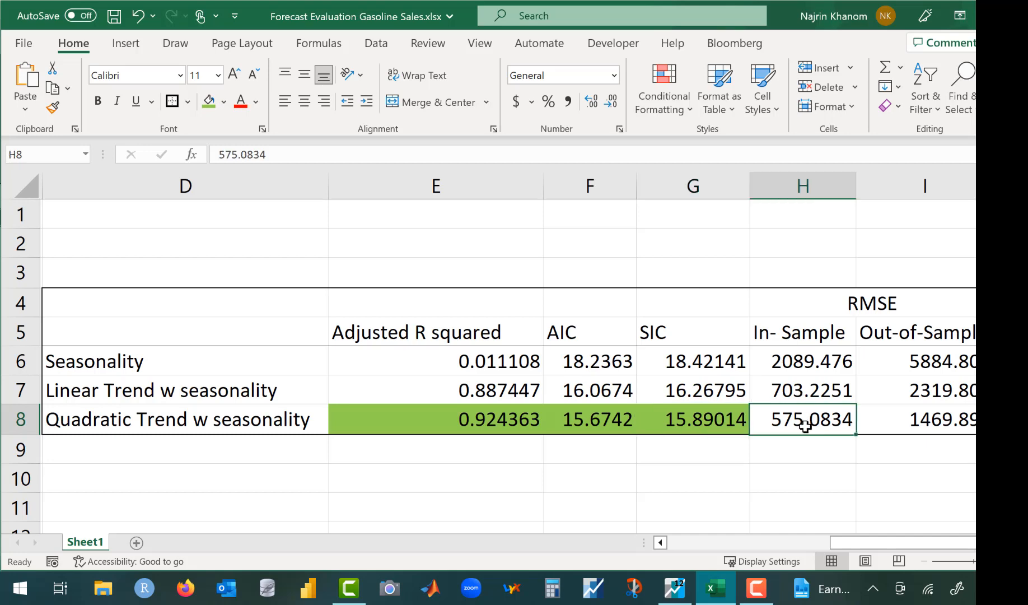
click(209, 102)
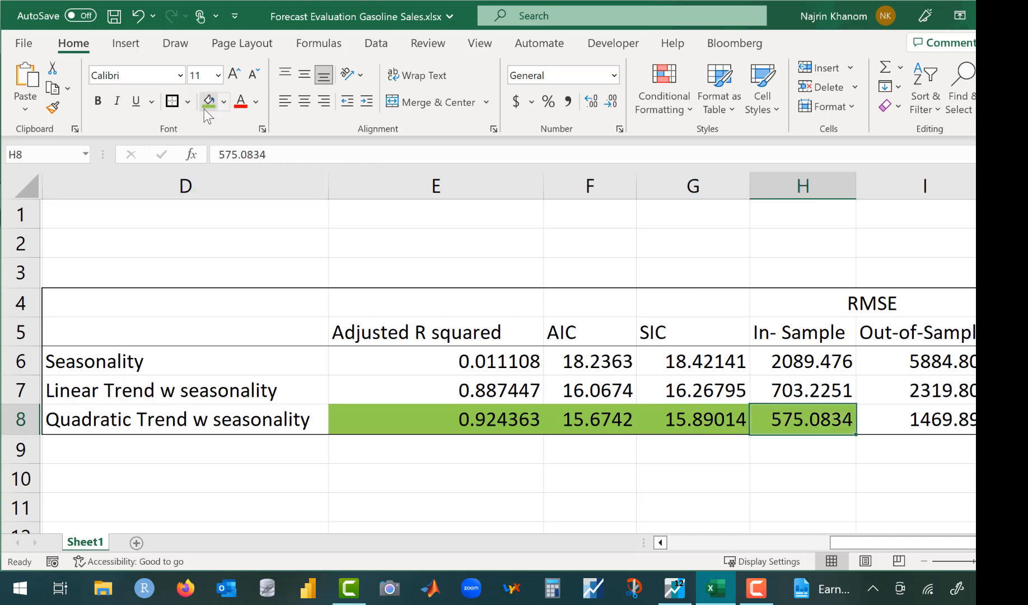
click(921, 422)
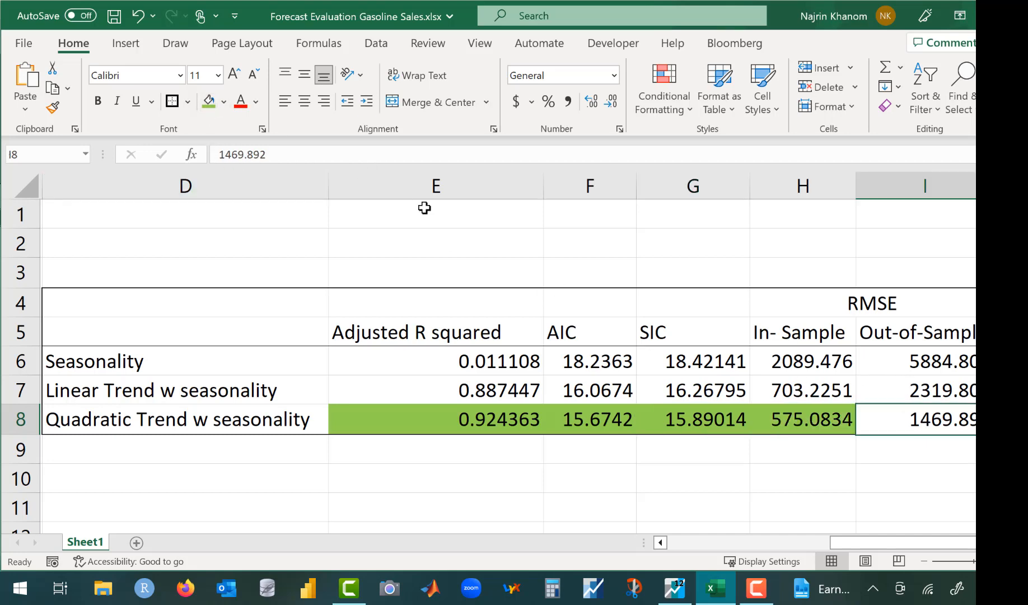
click(208, 102)
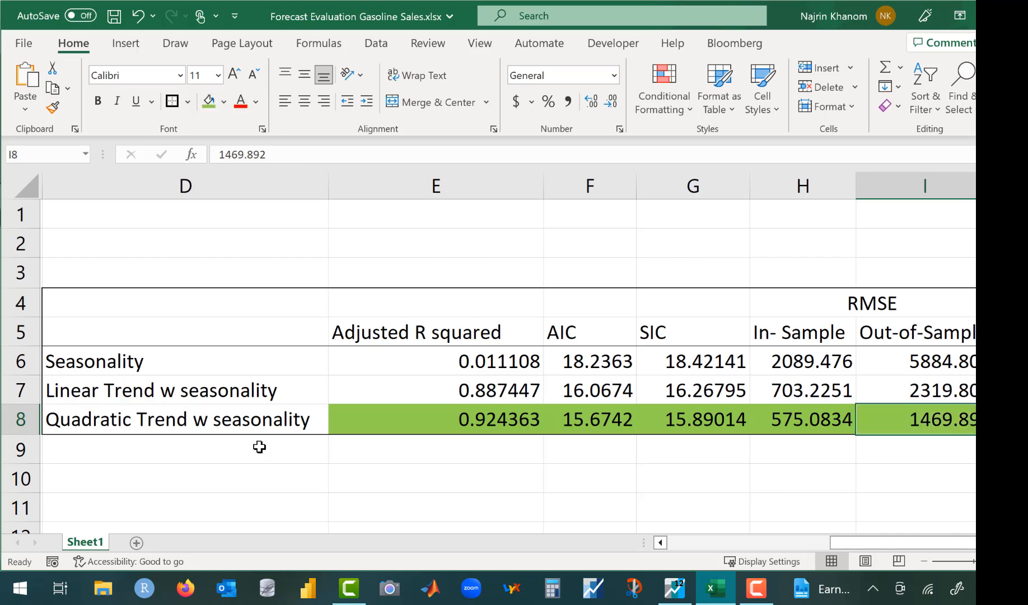
Enter the model label "Quadratic Trend" in cell D9, without the seasonality wording.
click(166, 459)
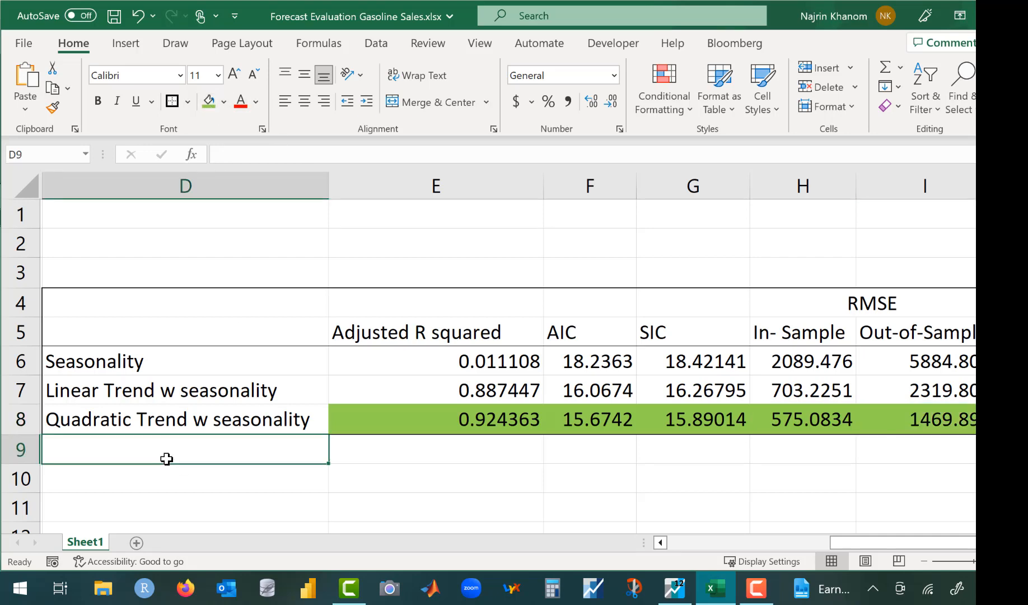
text(Quadra)
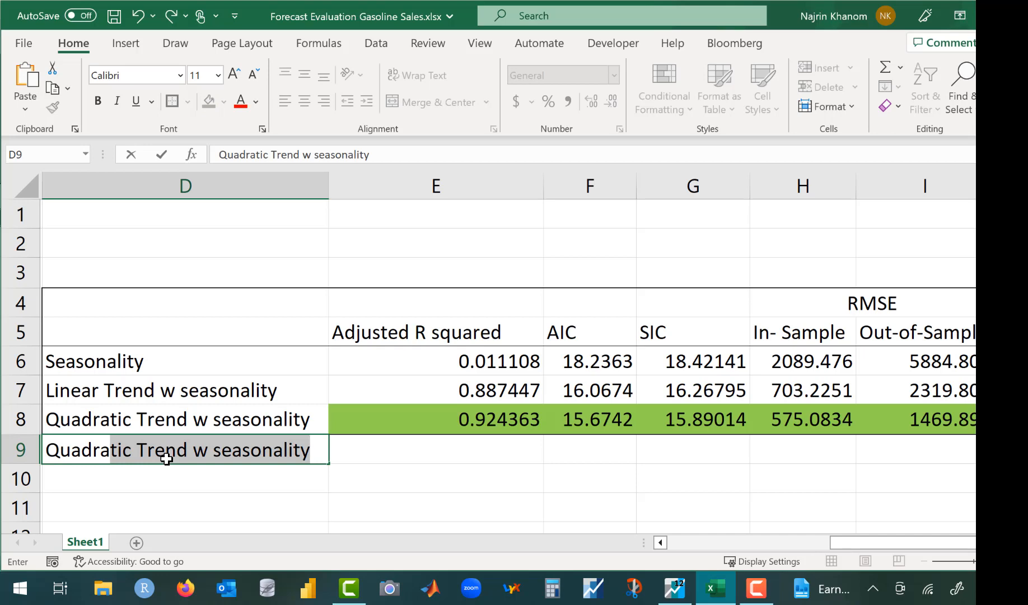
key(Tab)
click(166, 458)
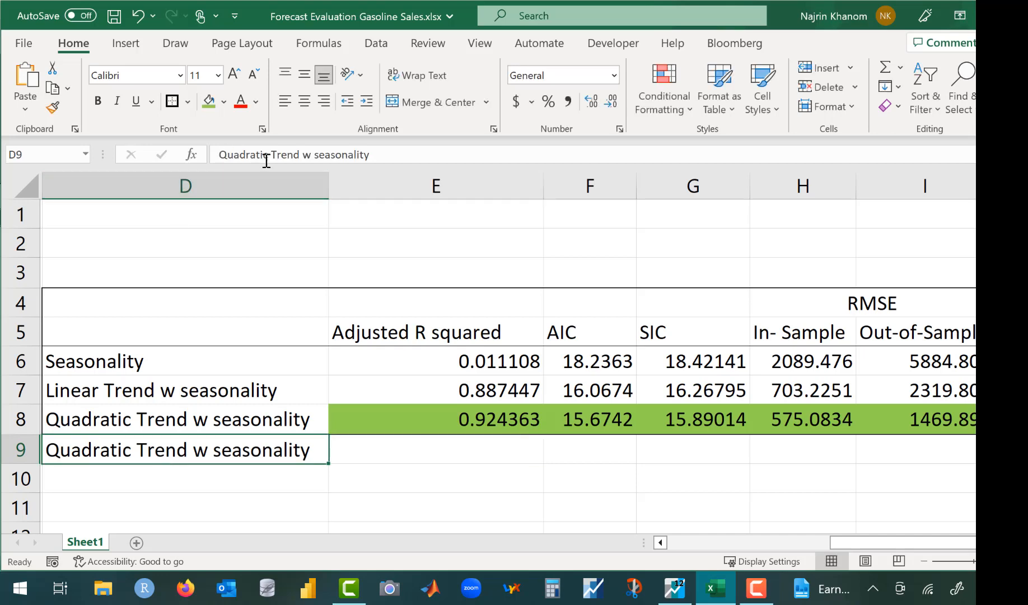
drag(303, 155, 407, 144)
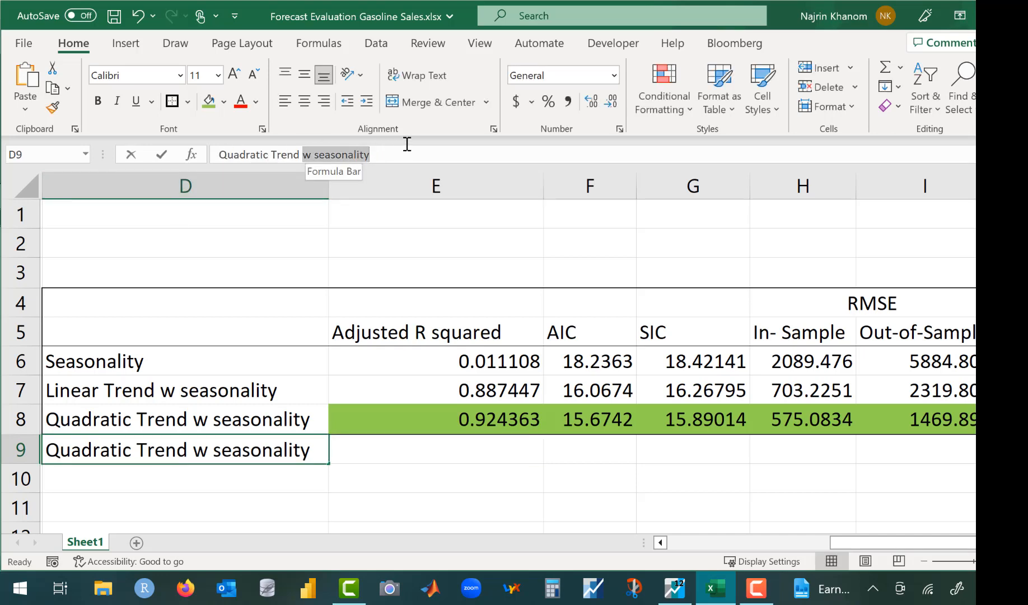
key(BackSpace)
key(Return)
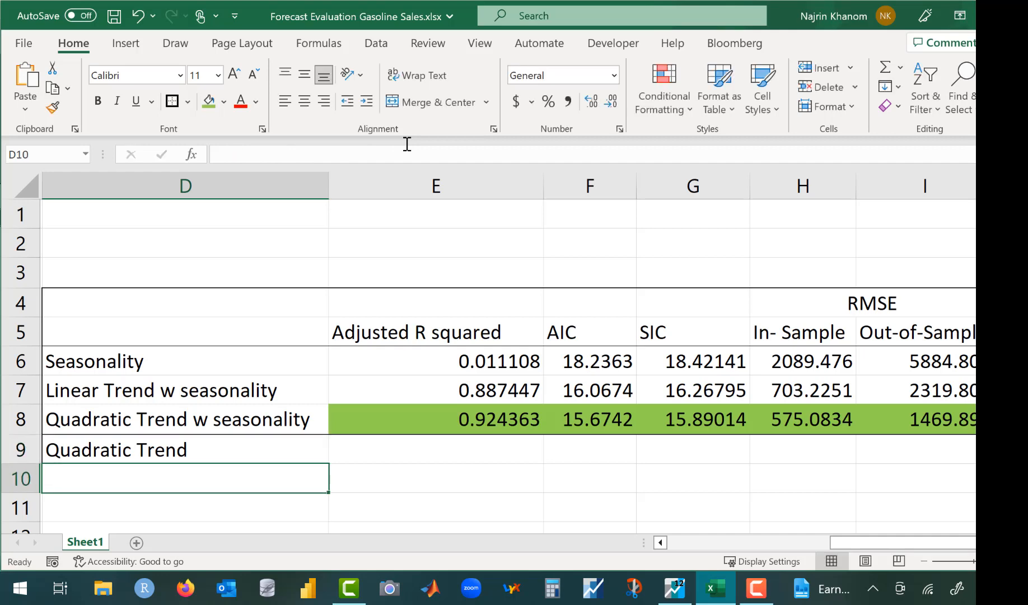
Enter the model label "linear Trend" in cell D10, removing the autocompleted seasonality wording.
text(linear)
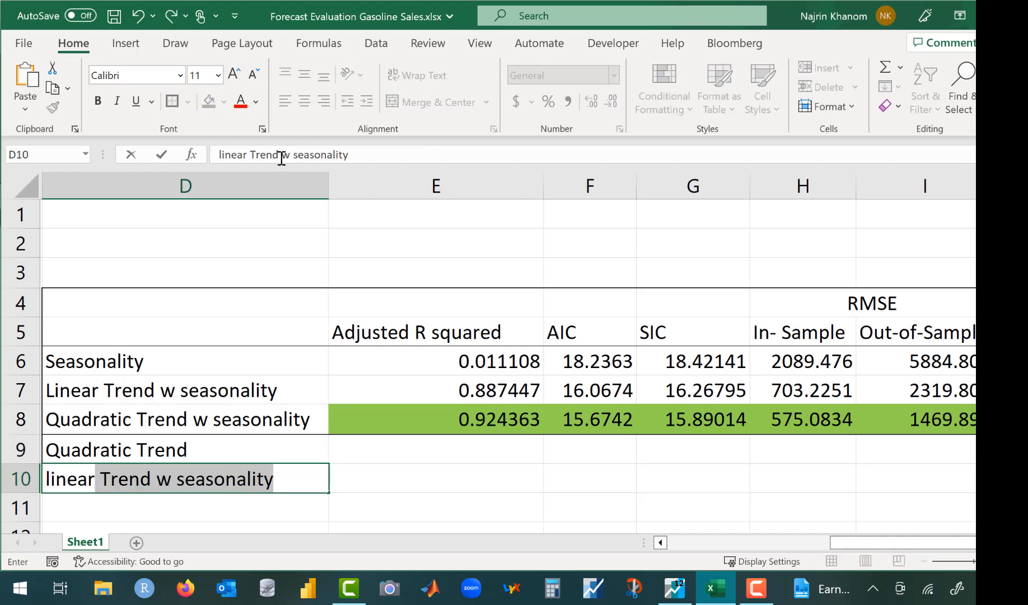
drag(281, 159, 382, 150)
key(BackSpace)
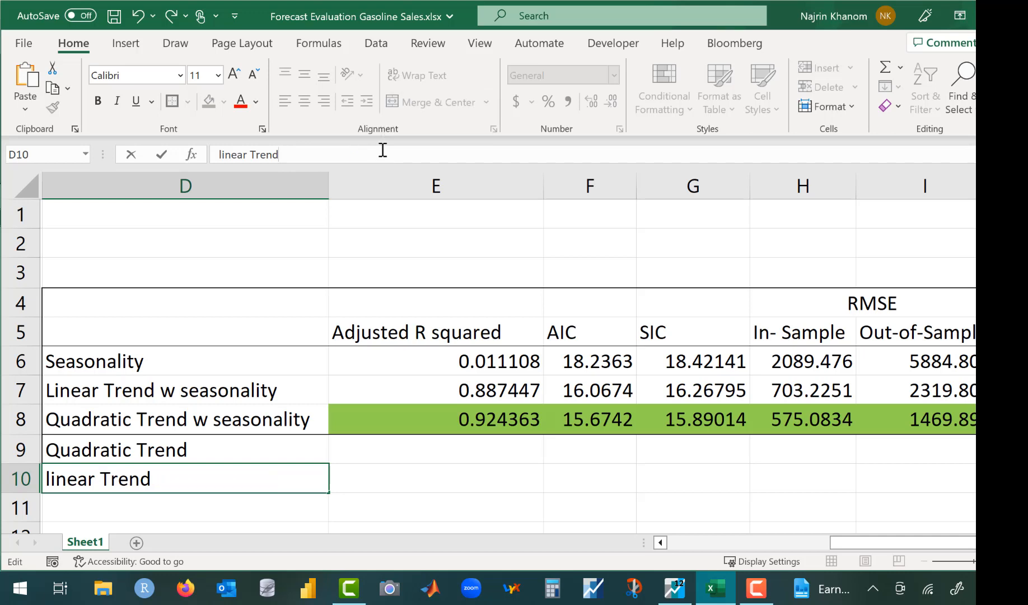
key(Return)
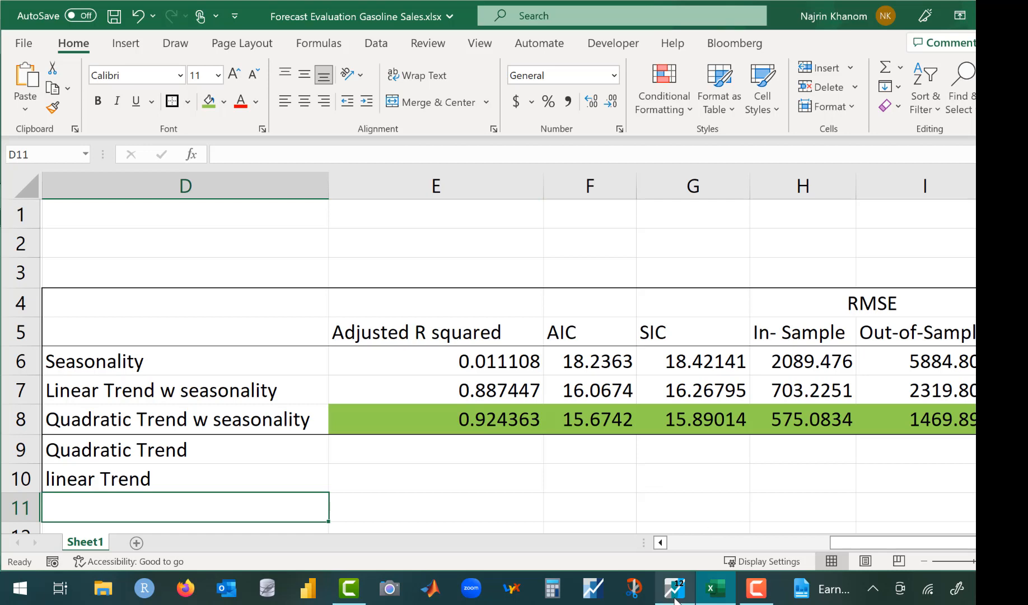
Switch to EViews and re-estimate the quadratic trend equation with seasonal dummies over the sample 1980m01 2001m04.
mouse_move(676, 600)
click(672, 507)
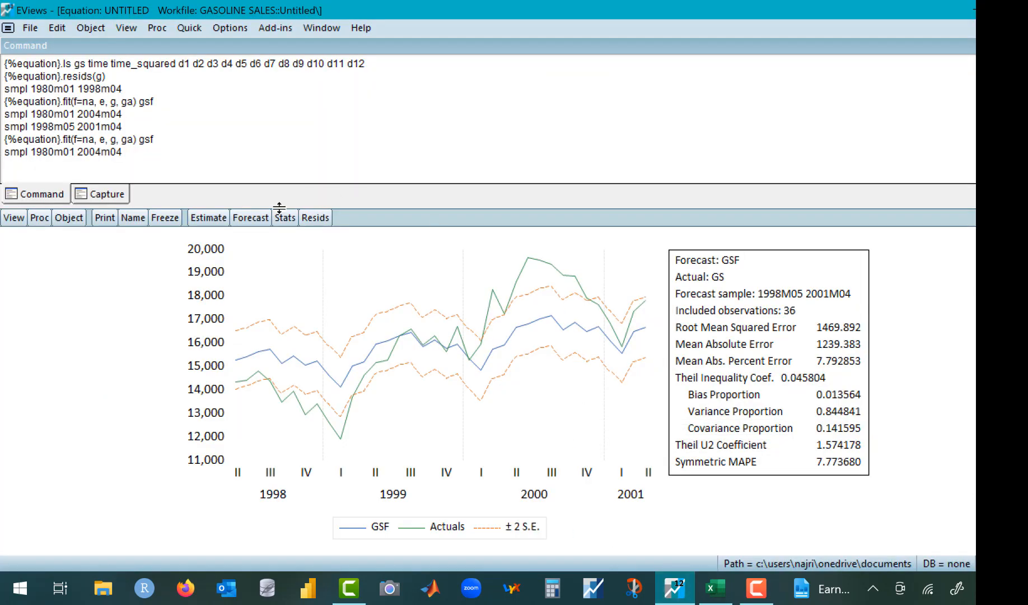
click(258, 219)
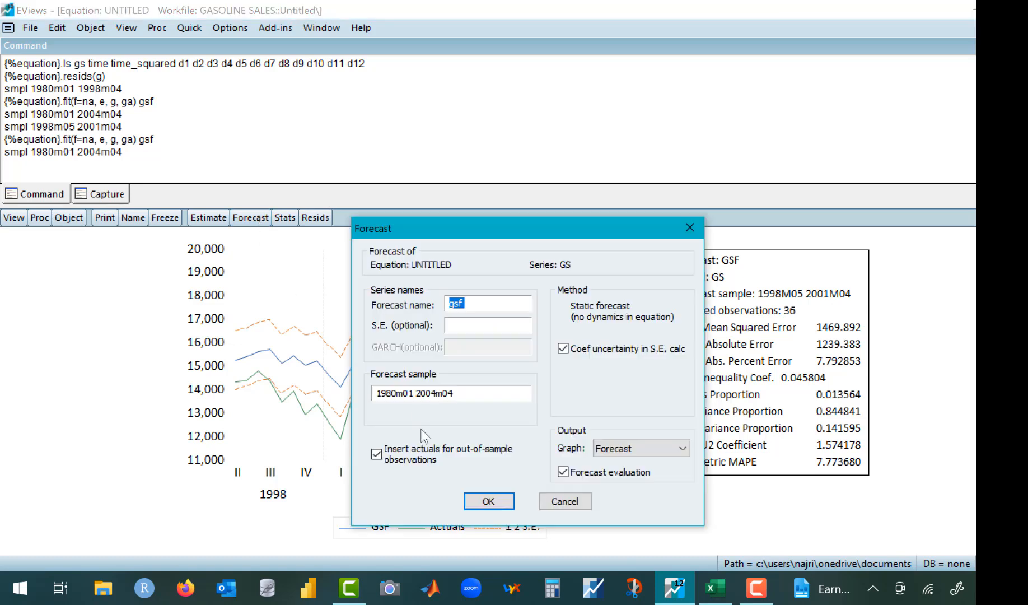
click(690, 227)
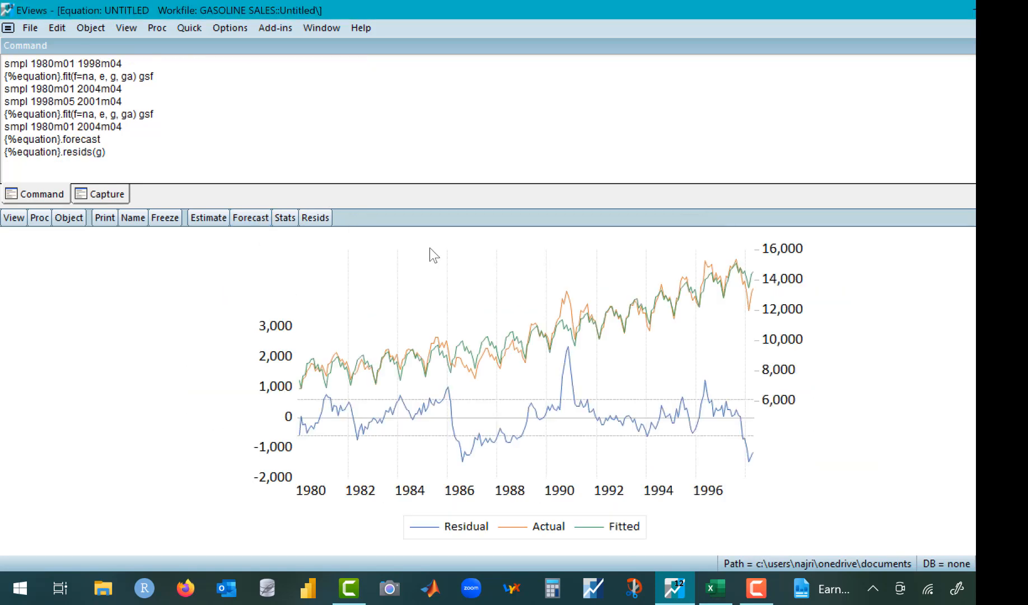
click(219, 216)
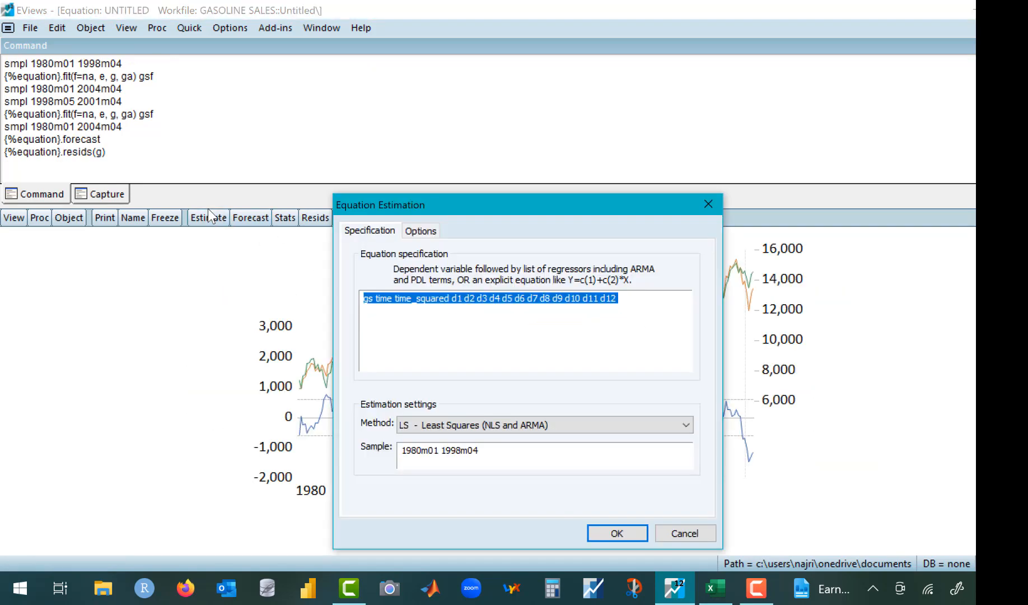
click(459, 451)
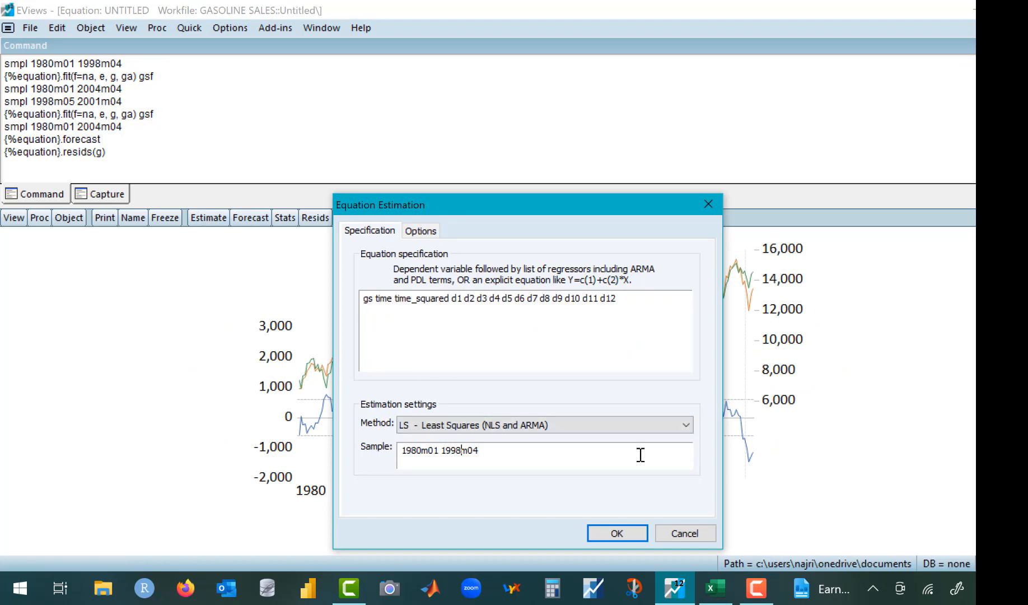
key(BackSpace)
key(BackSpace)
key(BackSpace)
key(BackSpace)
text(2001)
key(Return)
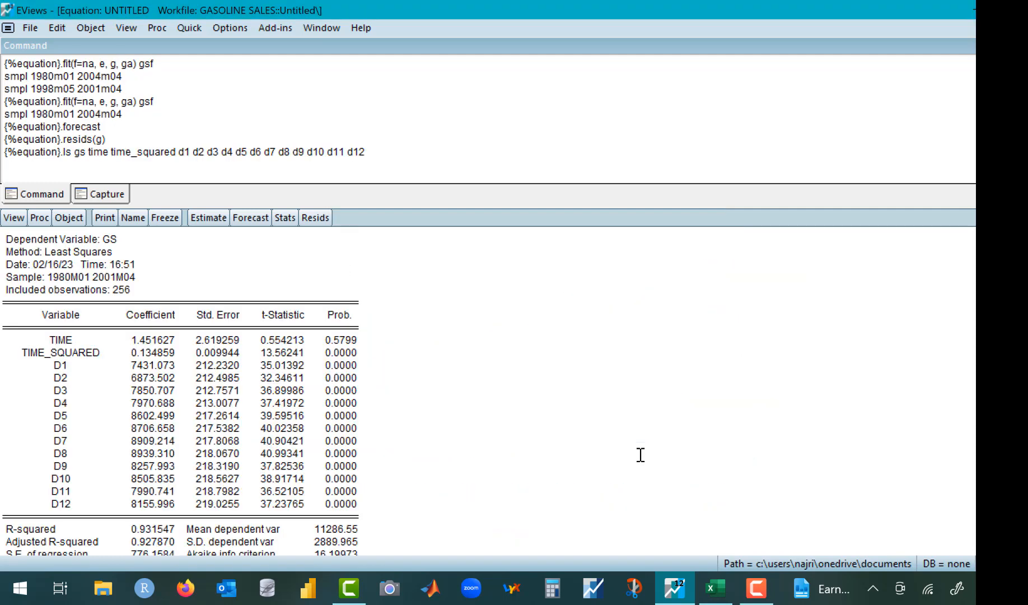
Forecast the re-estimated equation over 1980m01 2004m04 as quadratic_trend_seas_forecast, using the Forecast & Actuals graph.
click(251, 216)
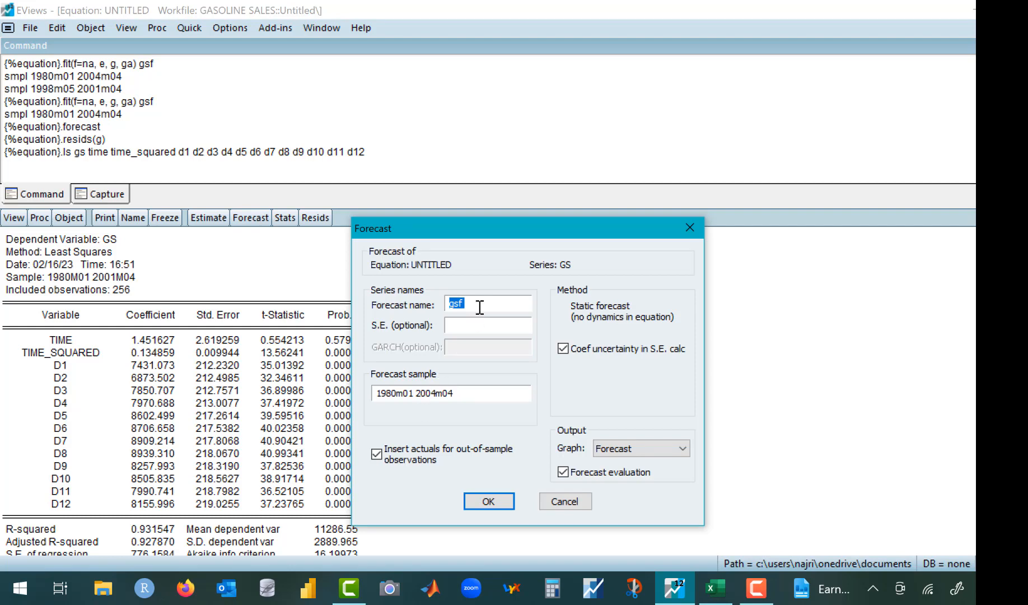
text(g)
text(uadratic_tr)
text(end_seas)
text(_forec)
text(ast)
click(669, 448)
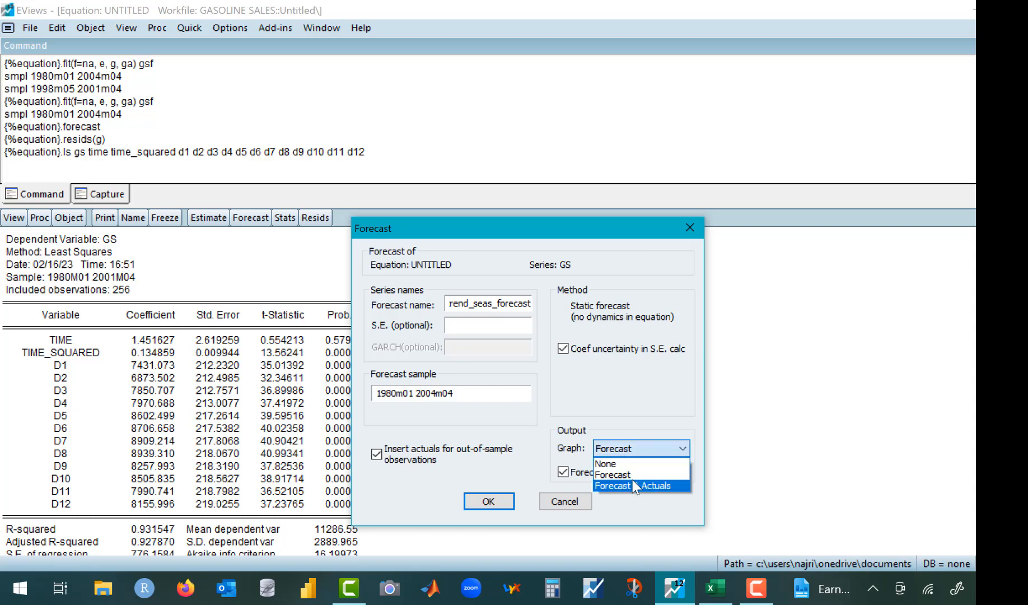
click(632, 485)
click(495, 502)
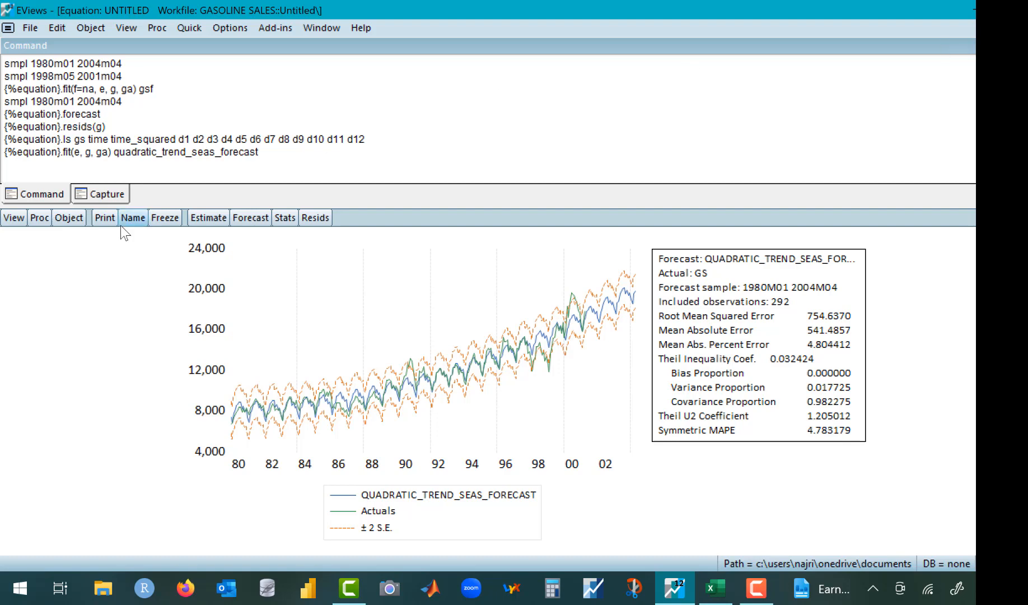
Name the equation quadratic_trend_seas and close it to return to the workfile.
click(132, 217)
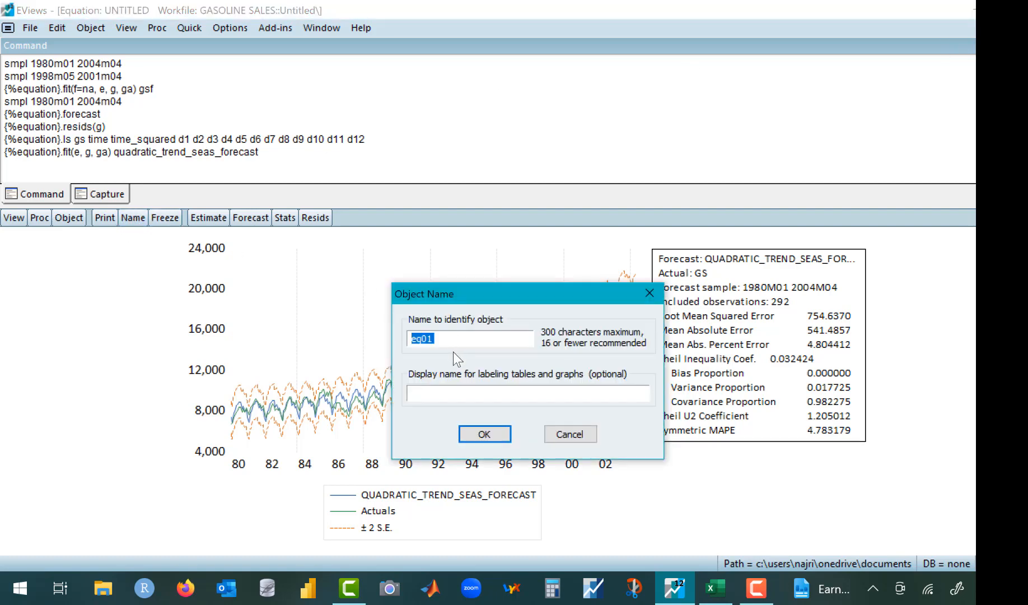
text(qua)
text(dratic_trend_seas)
key(Return)
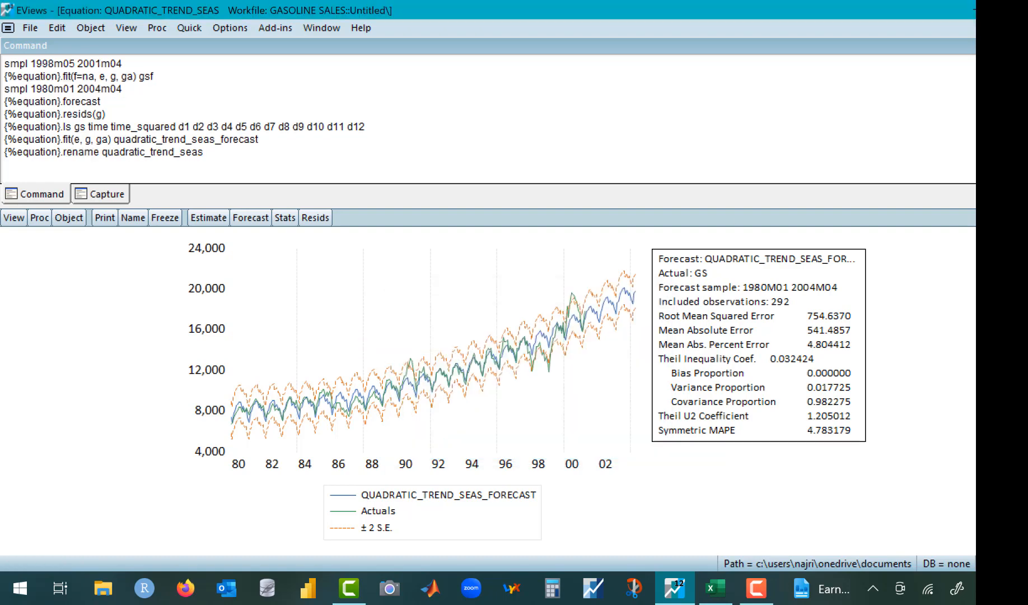
click(1022, 28)
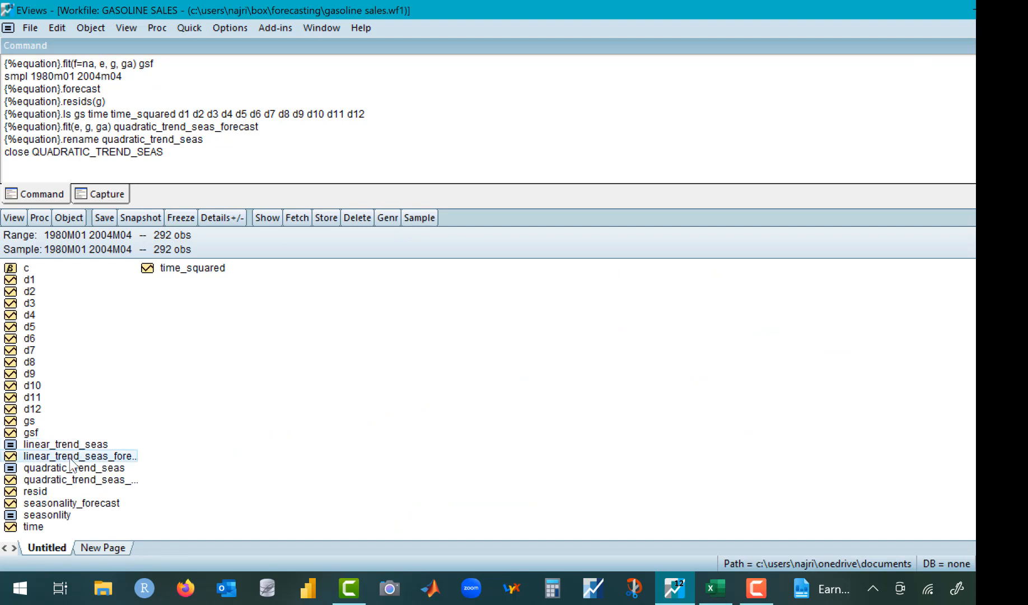
Open the linear trend, quadratic trend and seasonality forecast series together with gs as one group.
click(70, 458)
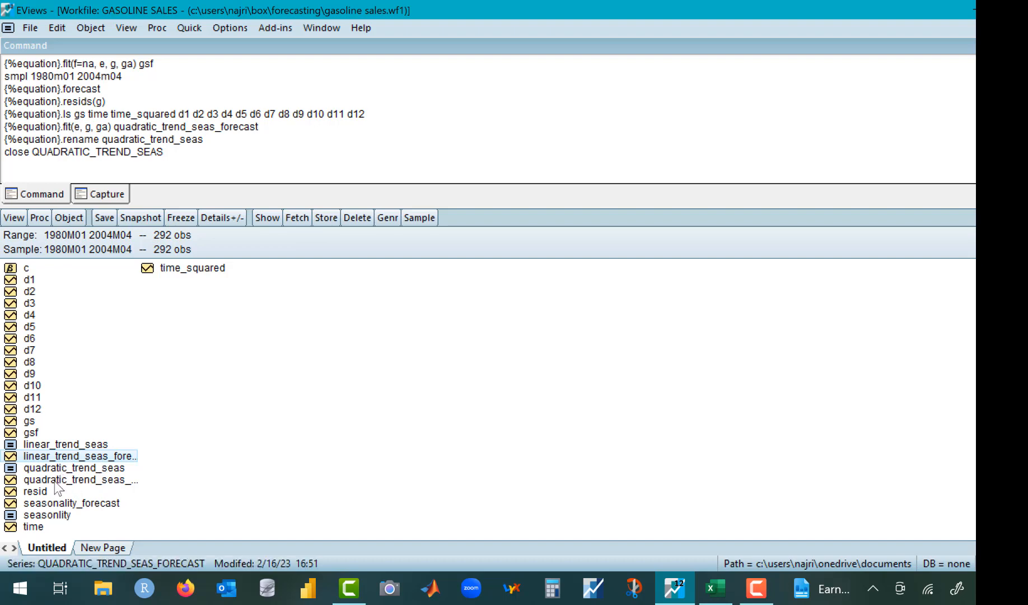
ctrl+click(125, 479)
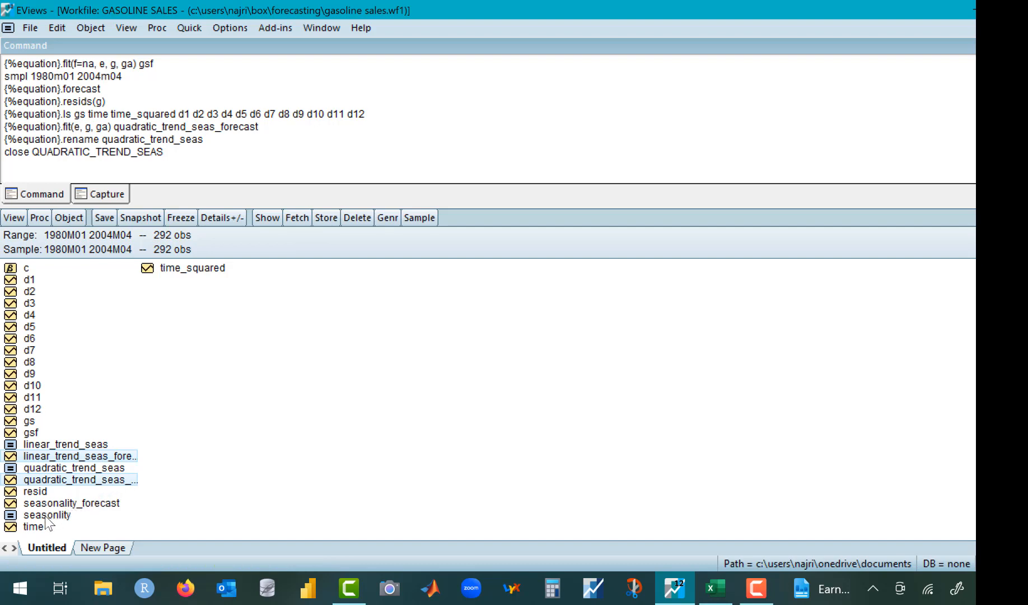
ctrl+click(78, 504)
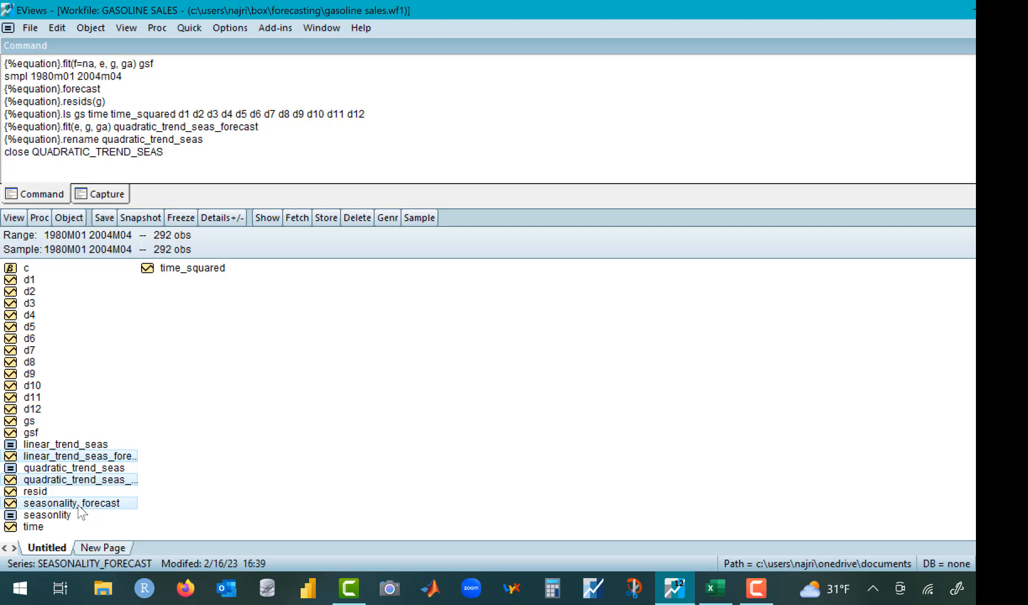
ctrl+click(34, 426)
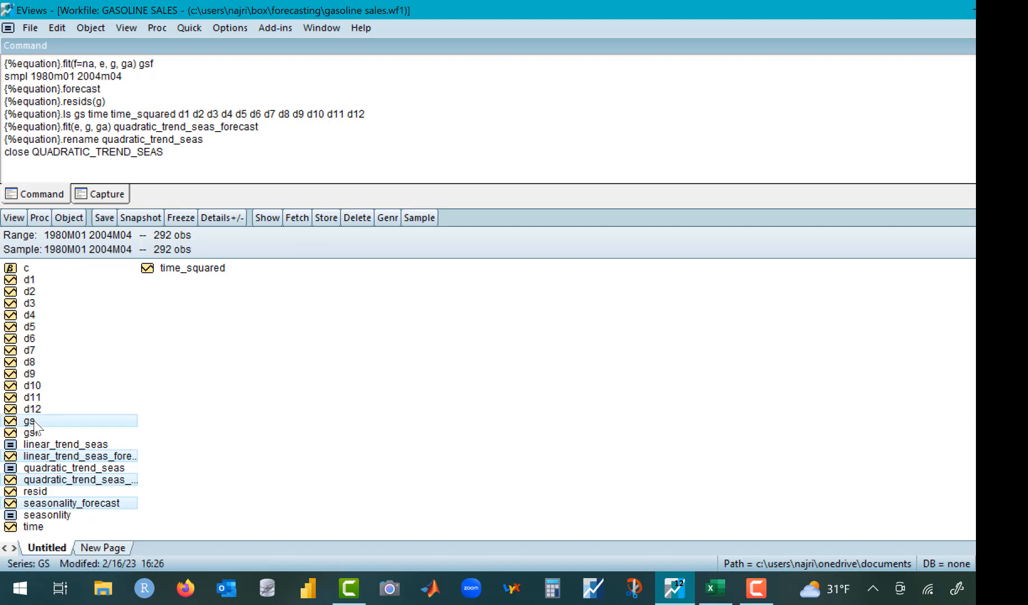
right_click(34, 424)
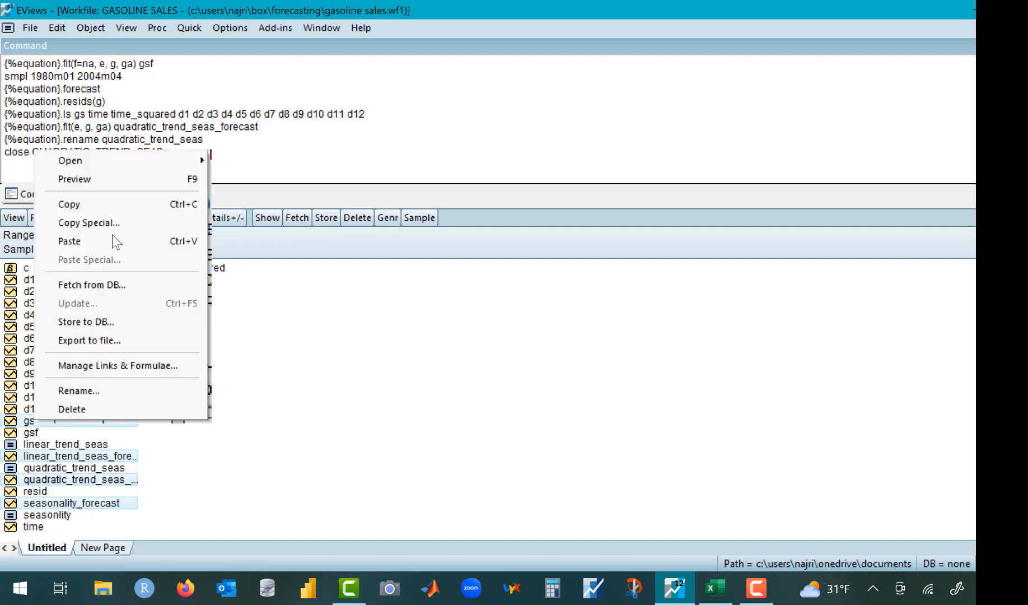
mouse_move(127, 159)
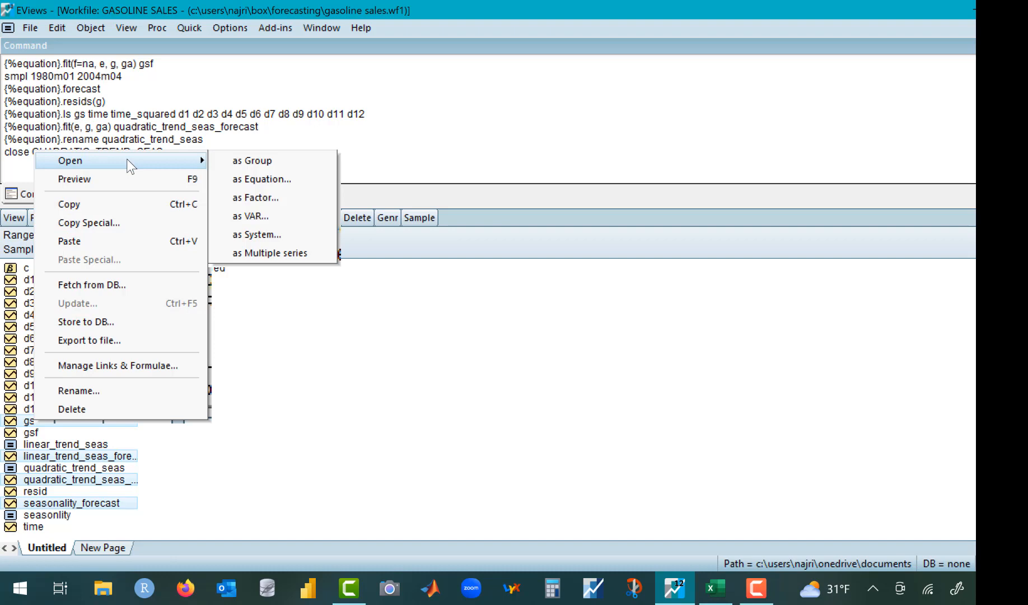
click(246, 163)
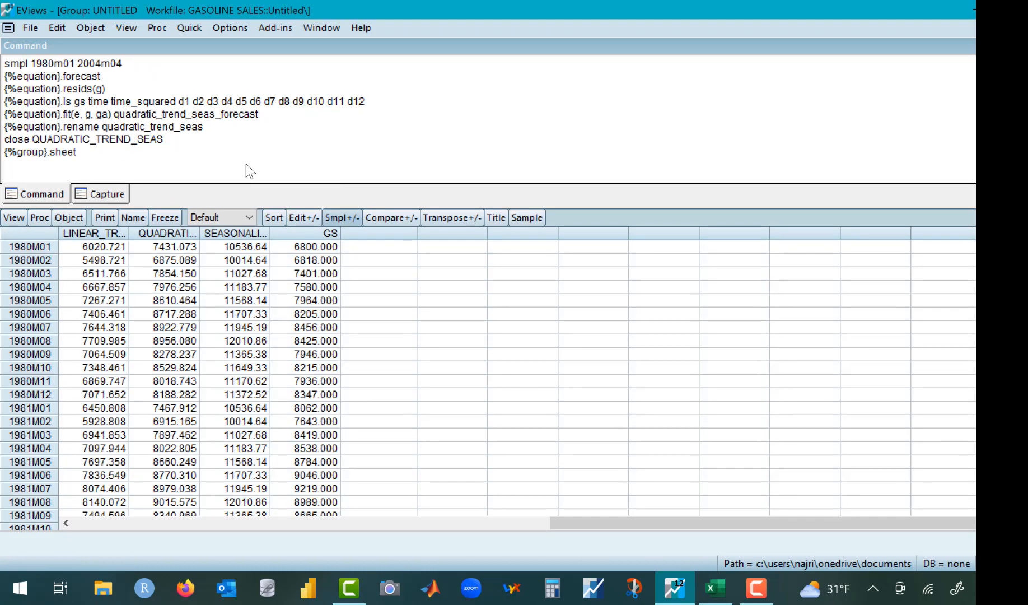
Plot the group as a single Line & Symbol graph of raw data and examine the forecasts against actual sales.
click(13, 217)
click(60, 293)
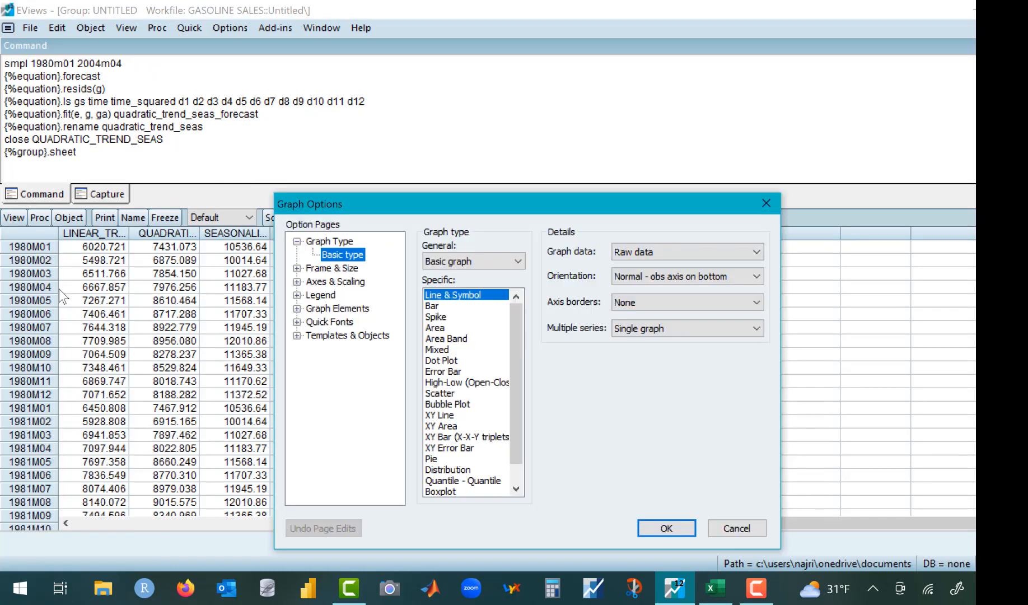
click(658, 528)
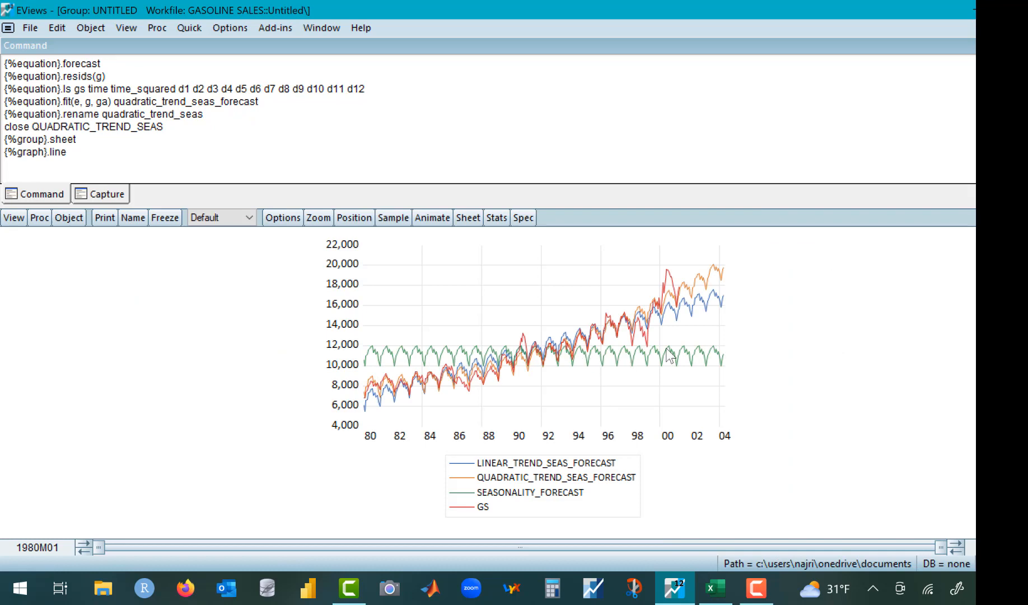
mouse_move(709, 345)
scroll(457, 362, up, 2)
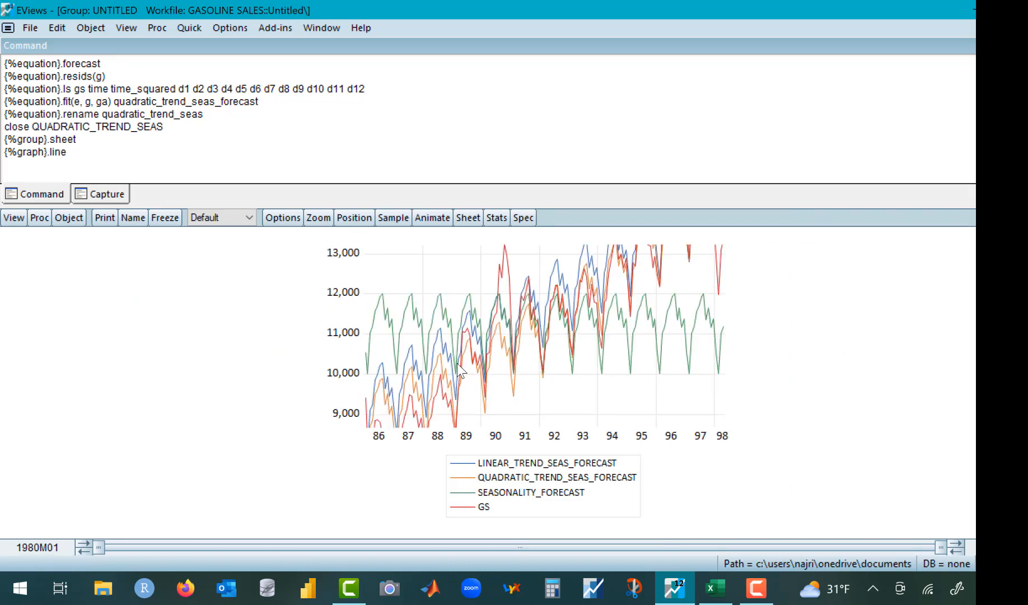
scroll(457, 363, down, 2)
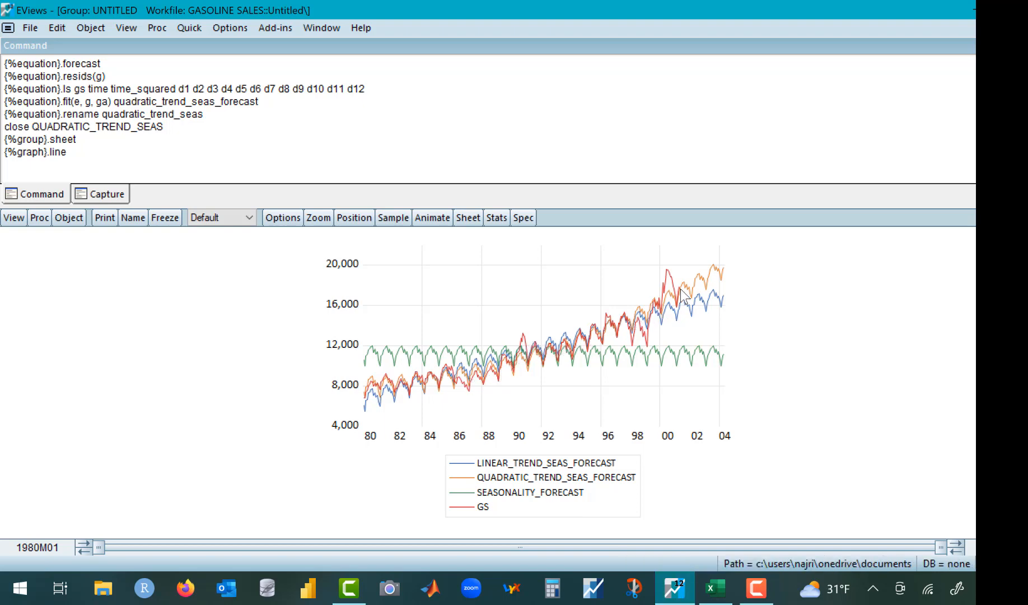
mouse_move(684, 285)
mouse_move(577, 355)
Freeze the graph with automatic updating for the sample 1980M01 2004M04 and name it forecast_graph.
click(160, 225)
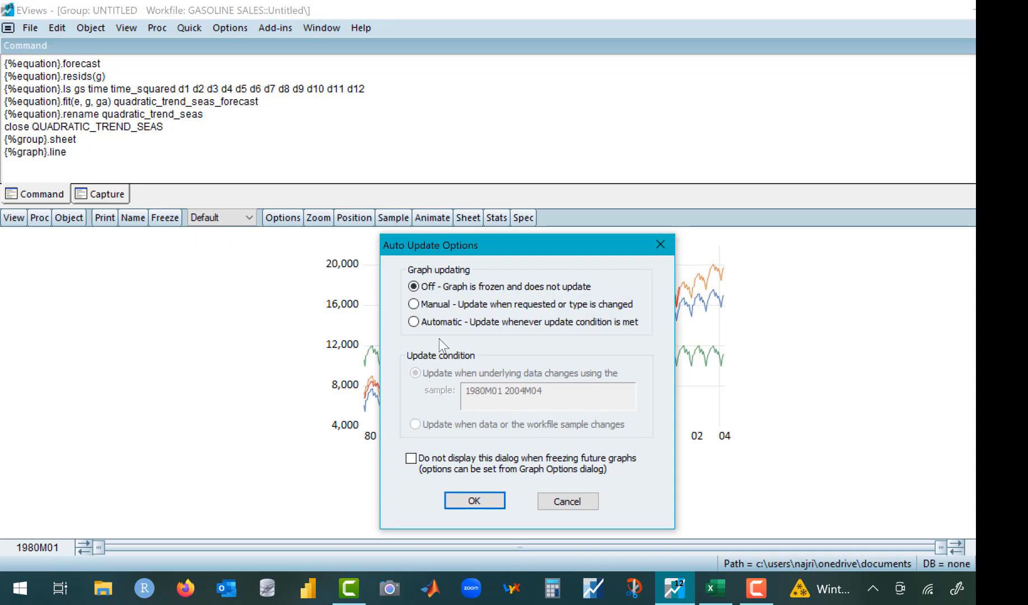
click(414, 321)
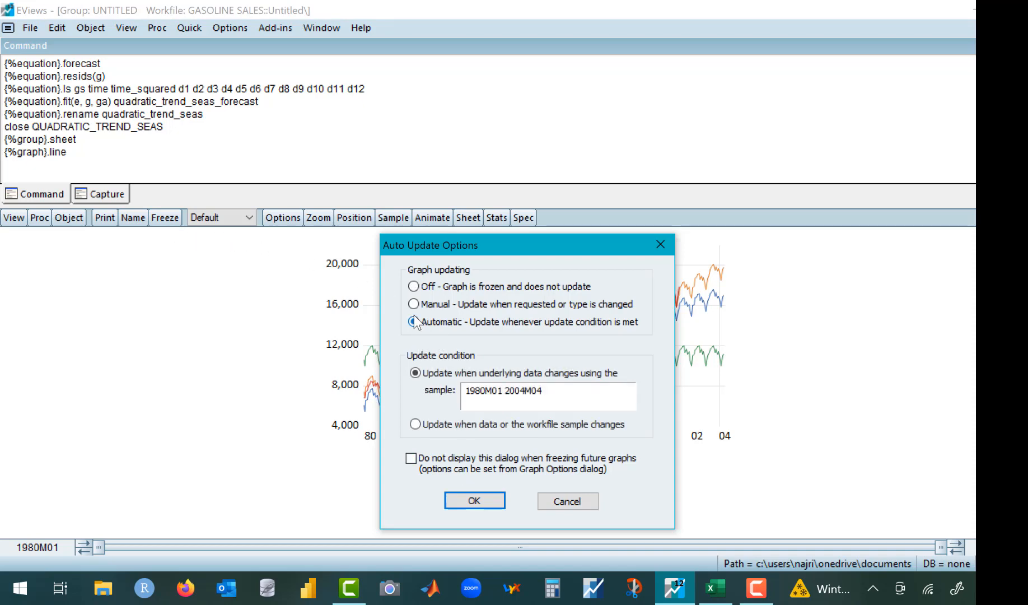
click(474, 501)
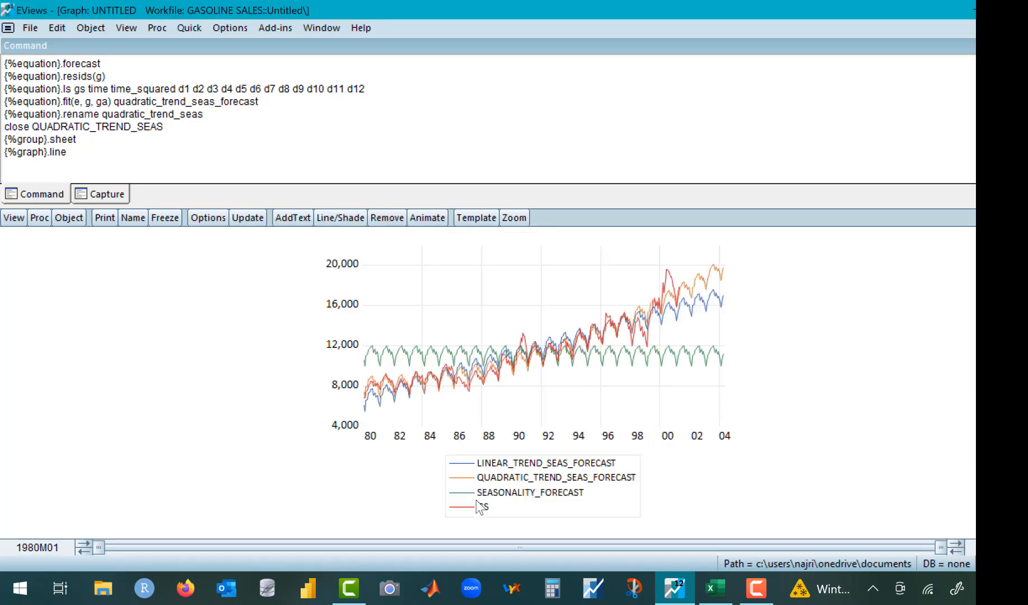
click(132, 217)
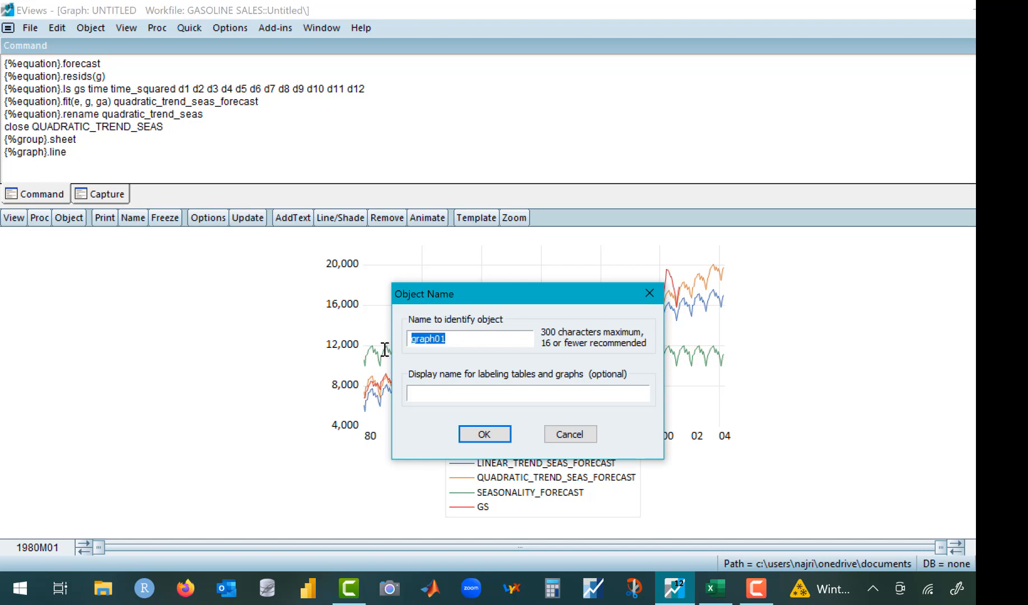
text(forecast_graph)
key(Return)
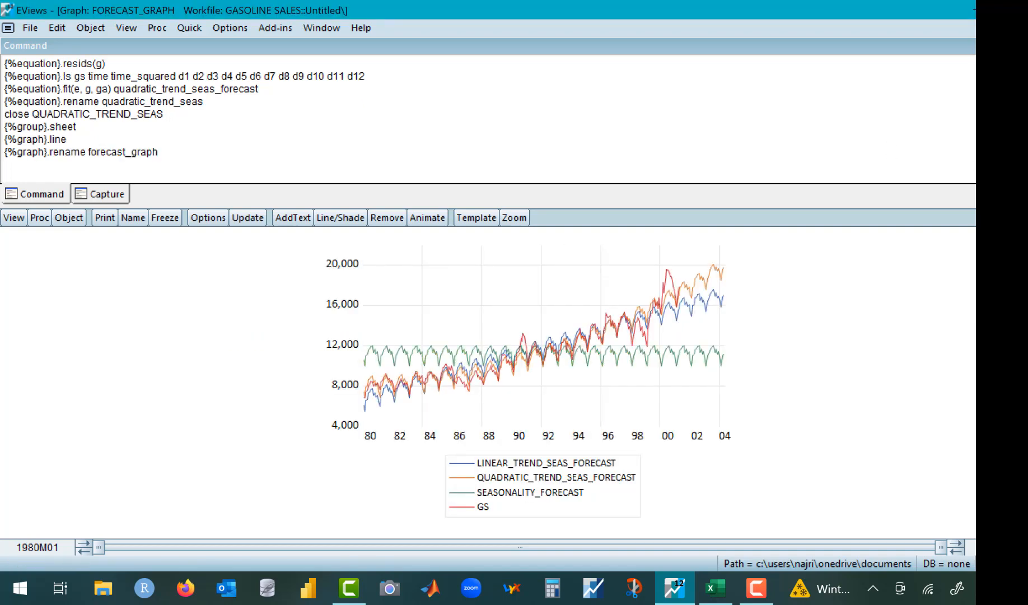
Close the frozen graph and delete the untitled group to return to the workfile.
key(ctrl+F4)
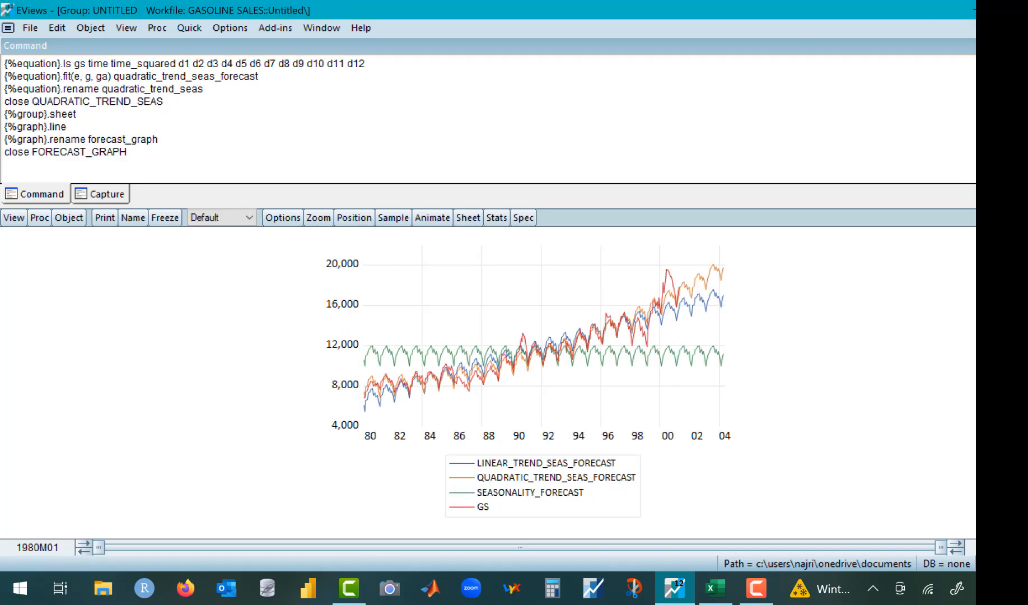
key(ctrl+F4)
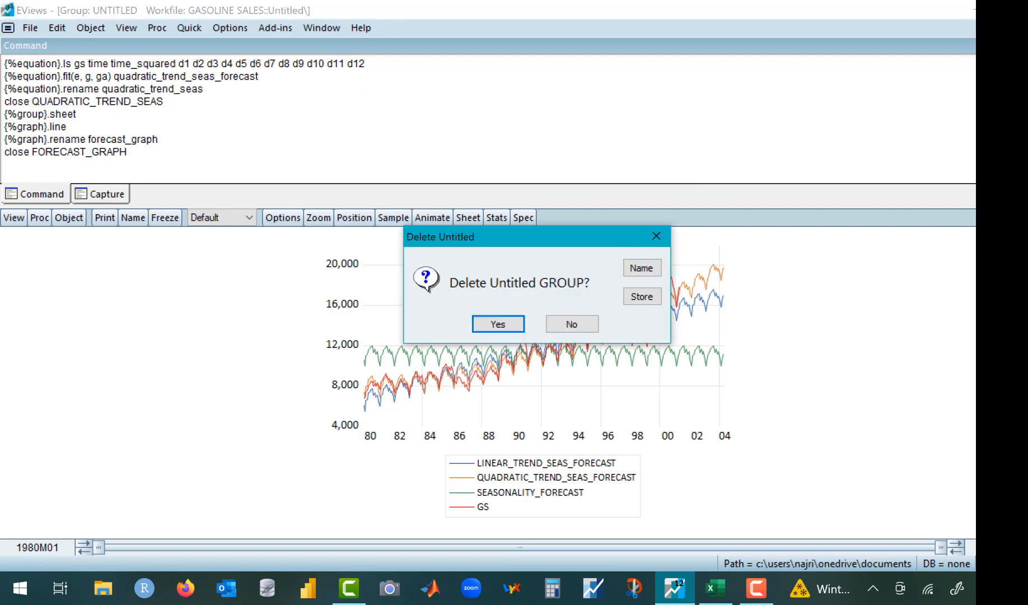
click(495, 330)
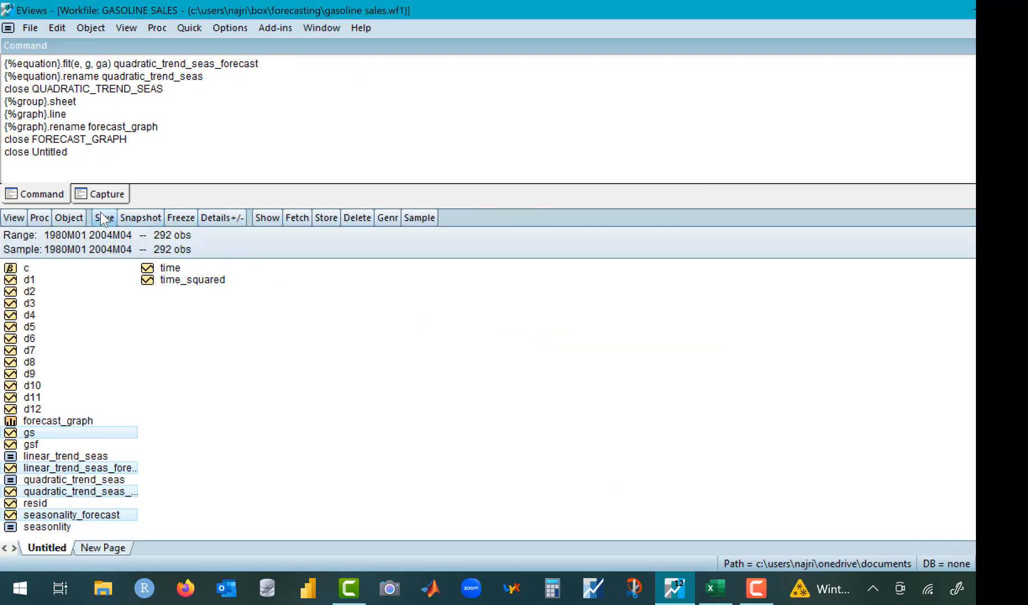
Estimate a least squares equation of gs on c, time and time_squared over the sample 1980M01 1998M04.
click(190, 27)
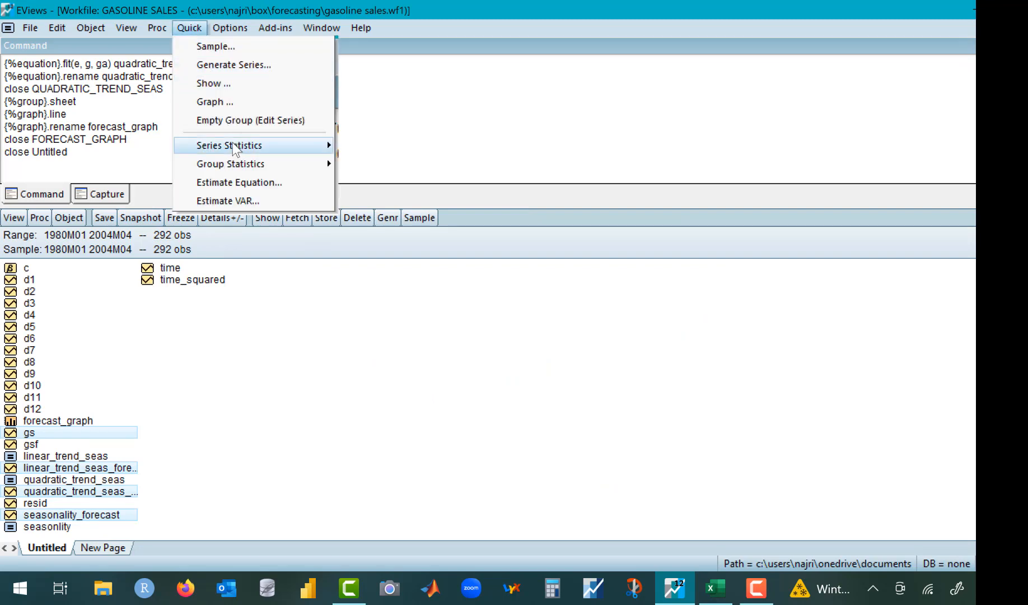
click(242, 183)
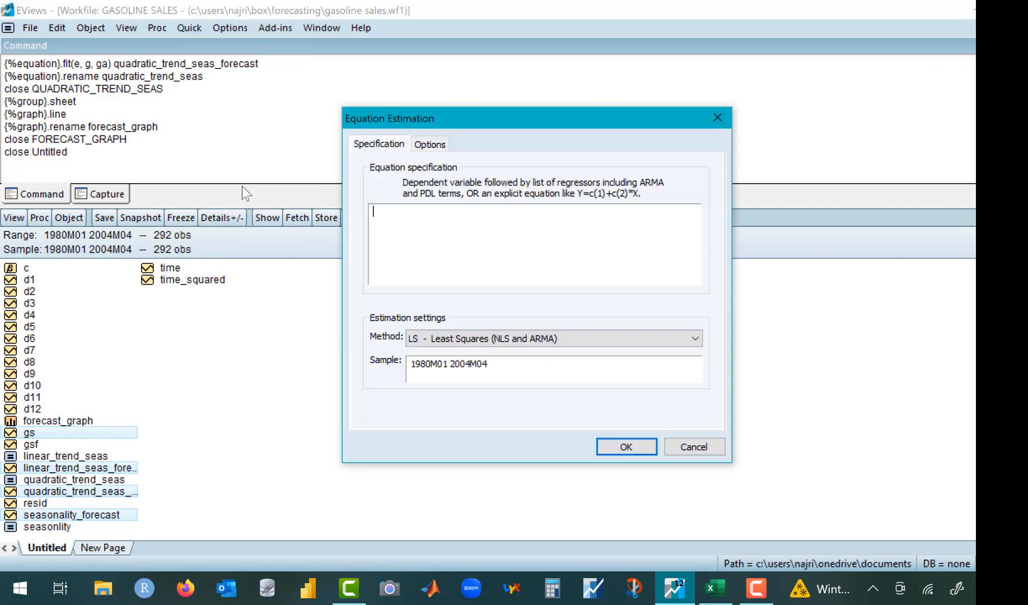
click(474, 365)
key(BackSpace)
key(BackSpace)
key(BackSpace)
key(BackSpace)
text(1998)
click(434, 228)
text(gs c time time_)
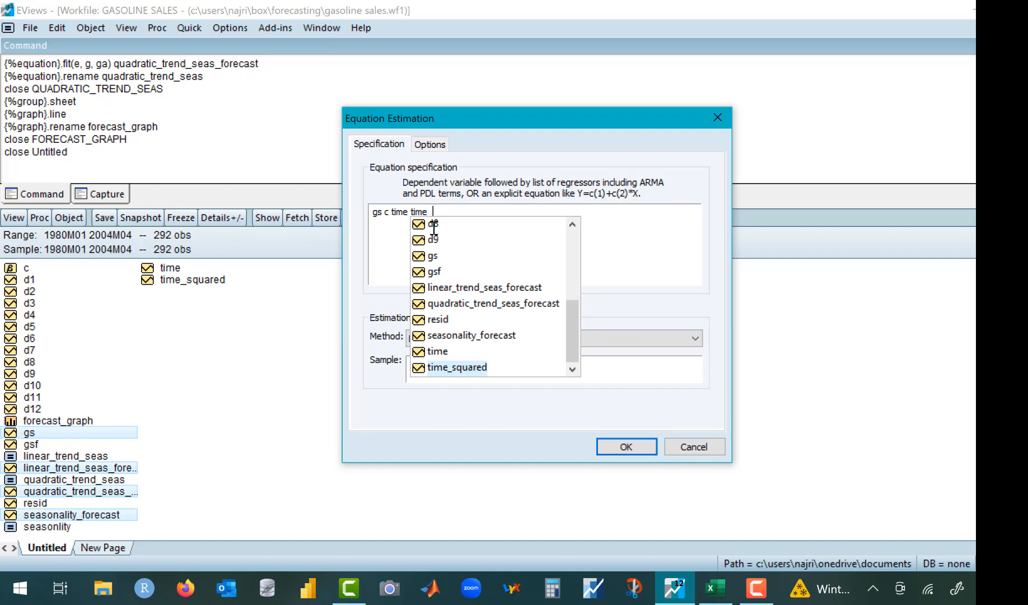
click(475, 367)
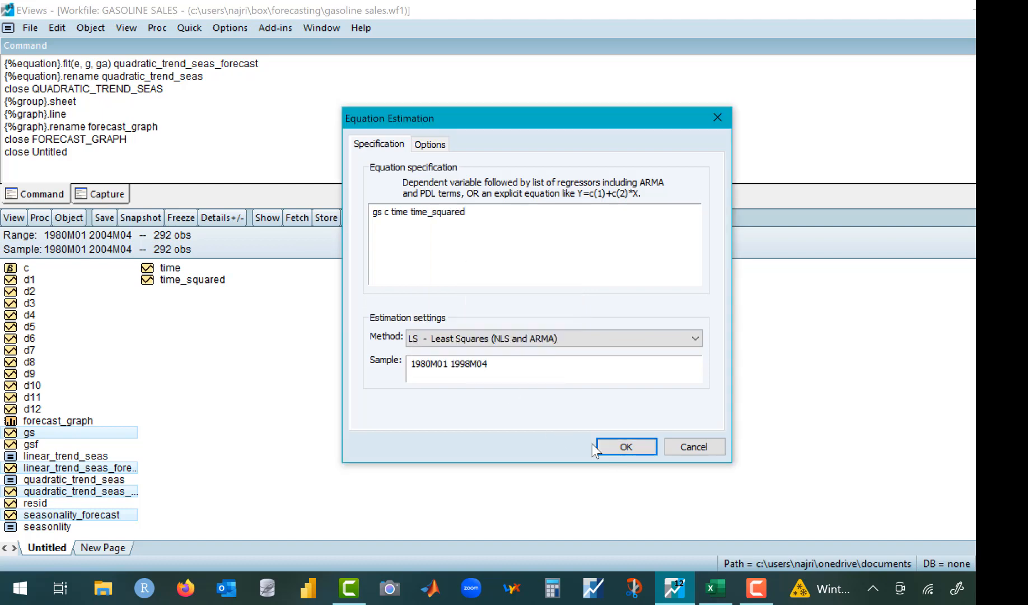
click(613, 451)
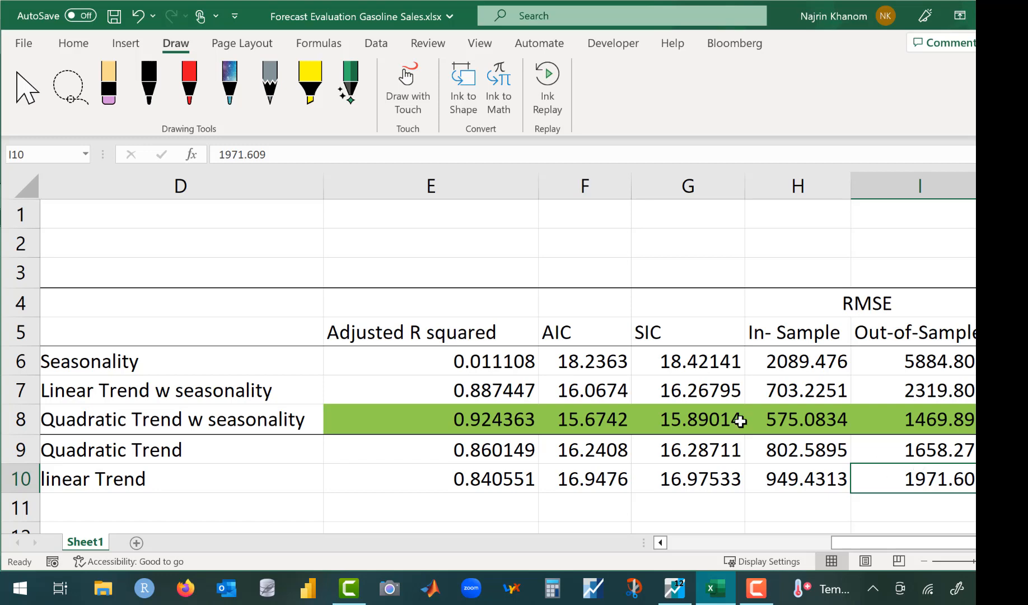
Save the Excel workbook under the new name Forecast Evaluation Gasoline Sales completed in the Forecasting folder.
click(23, 44)
click(61, 273)
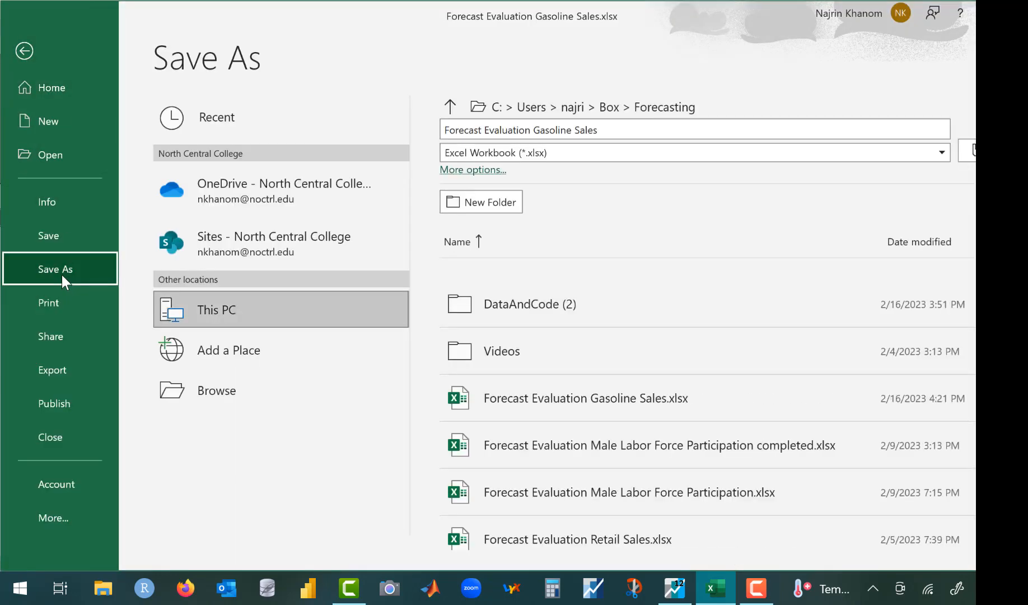
click(640, 134)
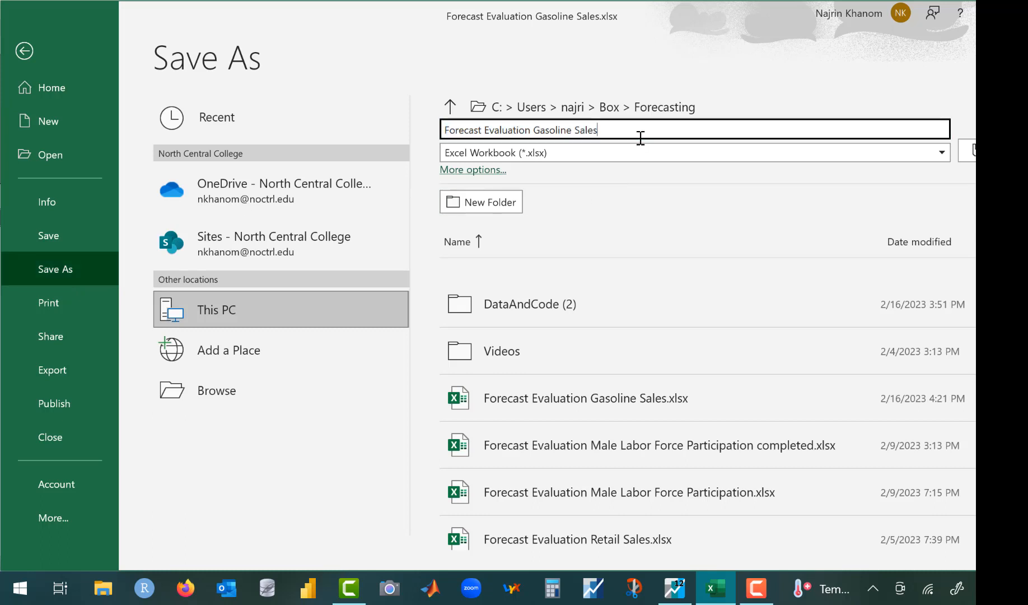
text(completed)
key(Return)
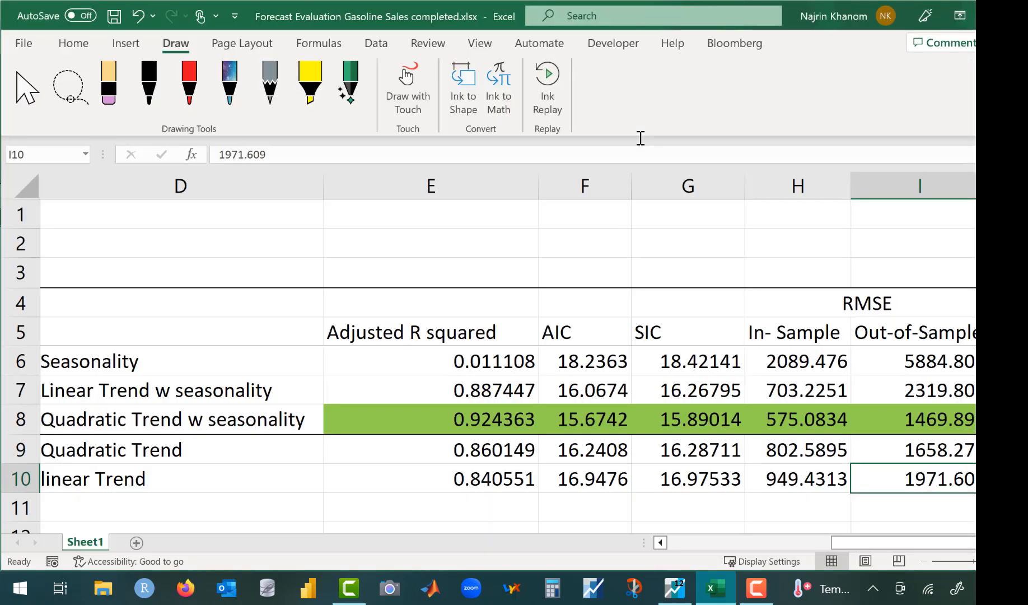
Switch to EViews, name the untitled equation linear_trend and close it to return to the workfile.
click(675, 588)
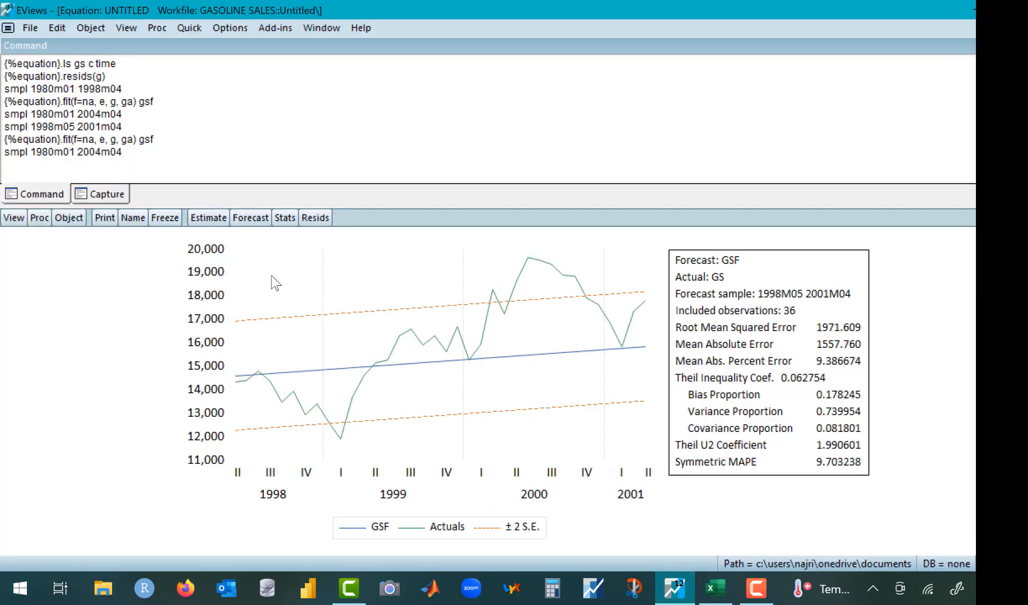
click(134, 218)
text(l)
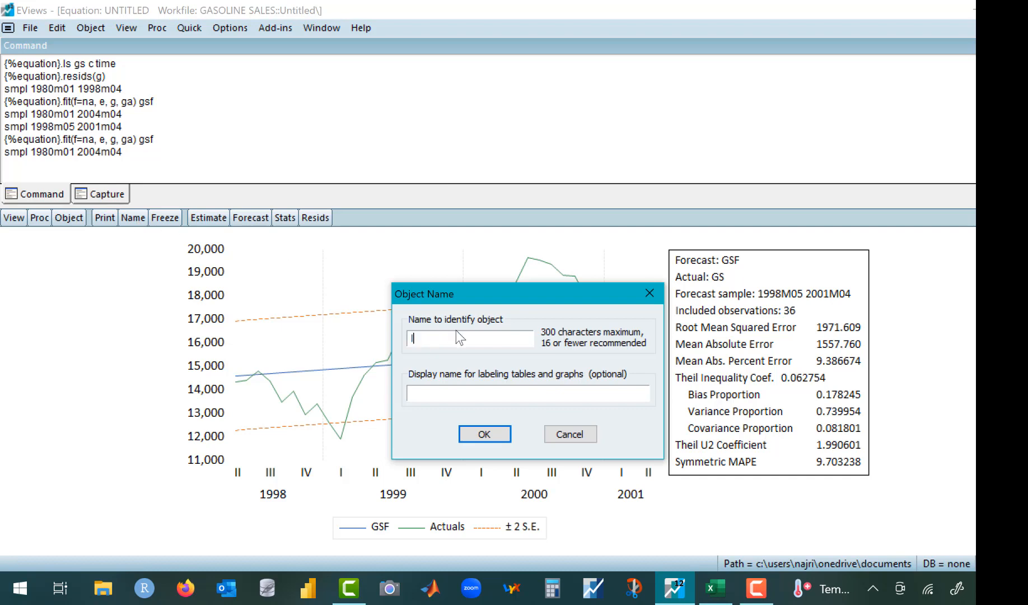
text(inear_trend)
click(484, 434)
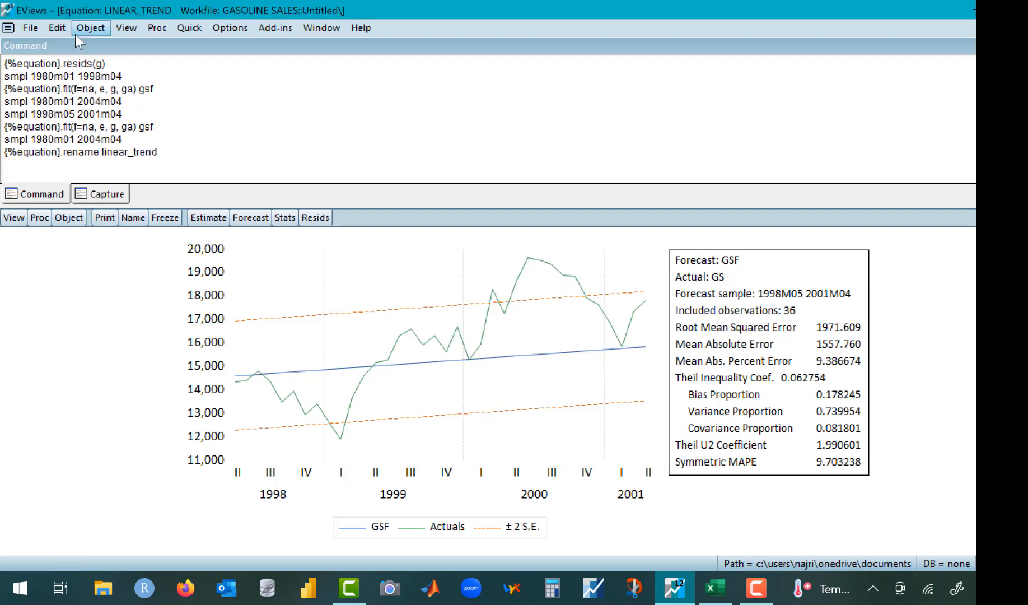
click(1025, 27)
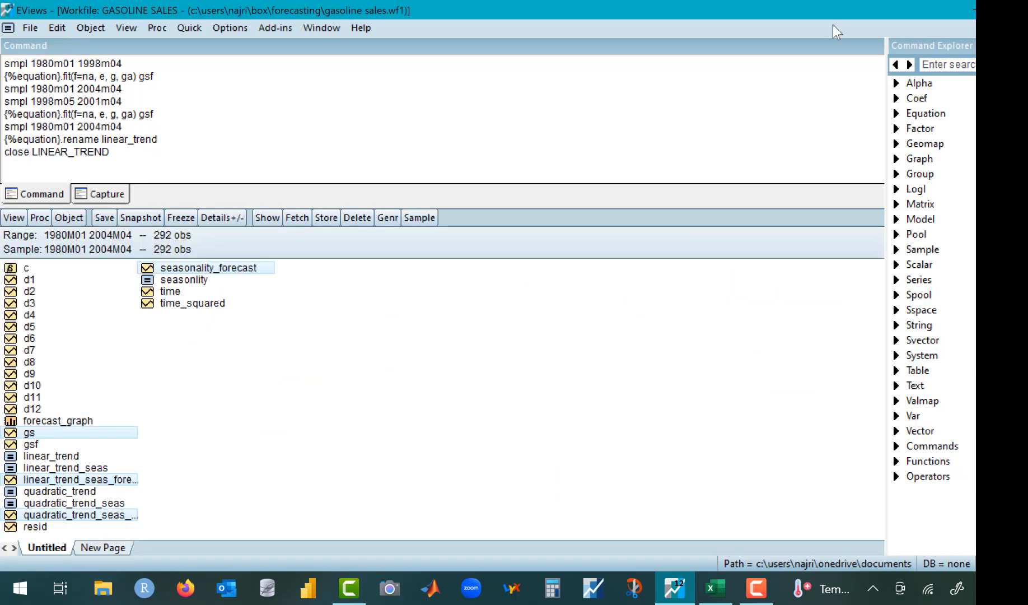
Start saving a copy of the workfile, placing the cursor just before the extension in the file name.
click(23, 28)
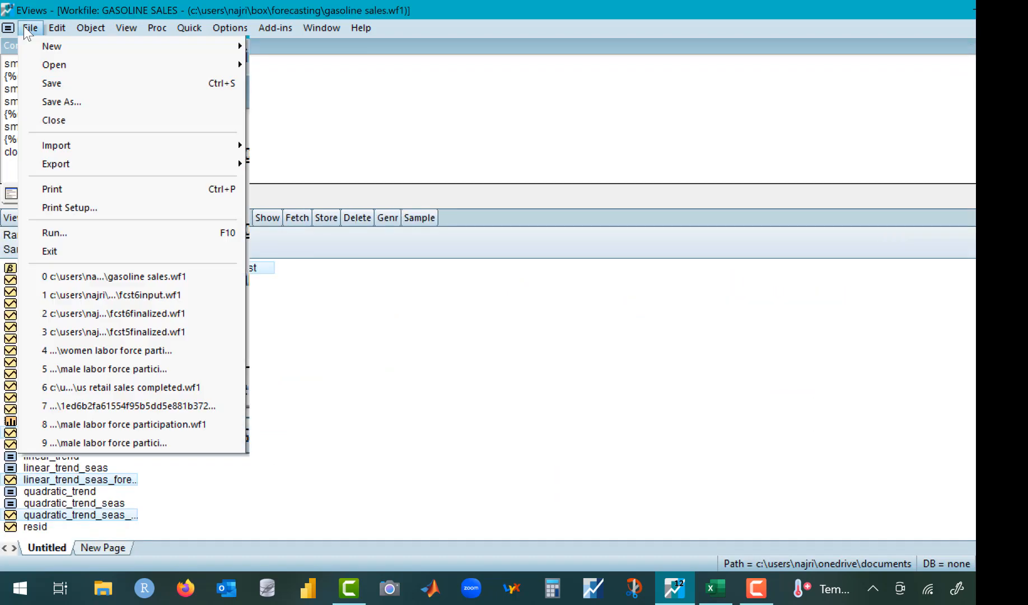
click(47, 103)
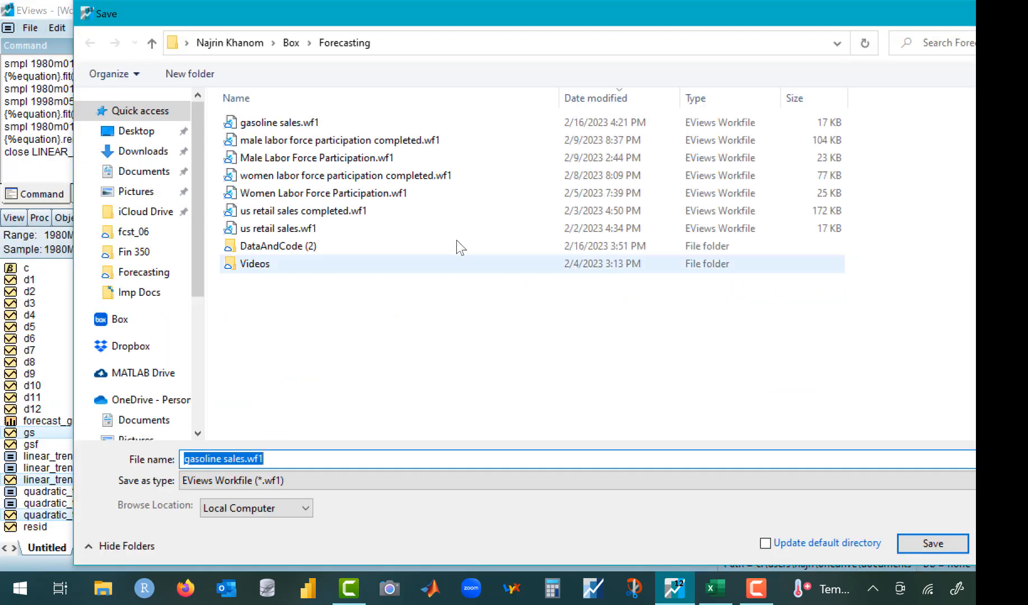
click(244, 464)
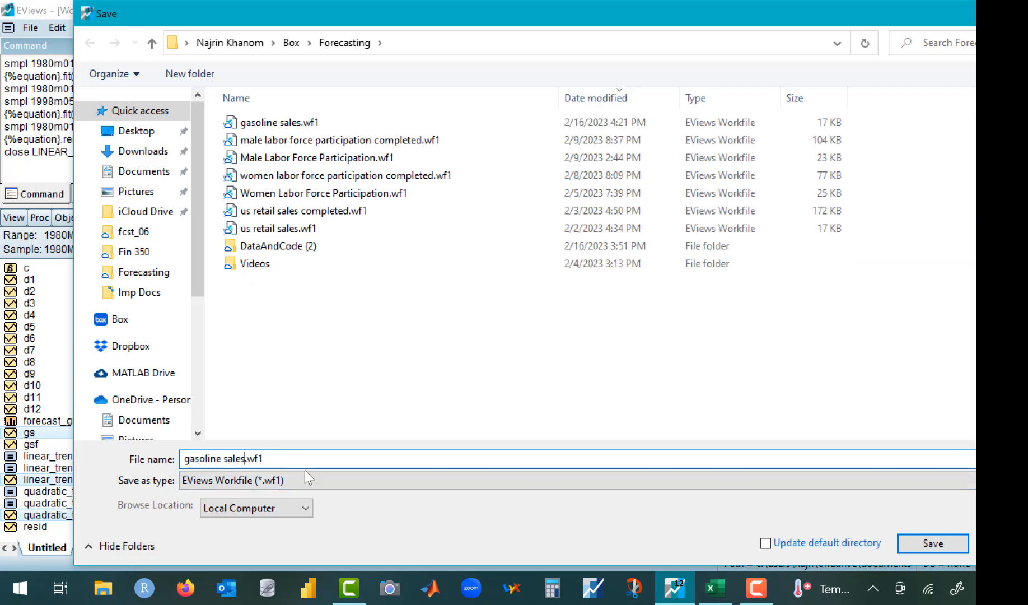